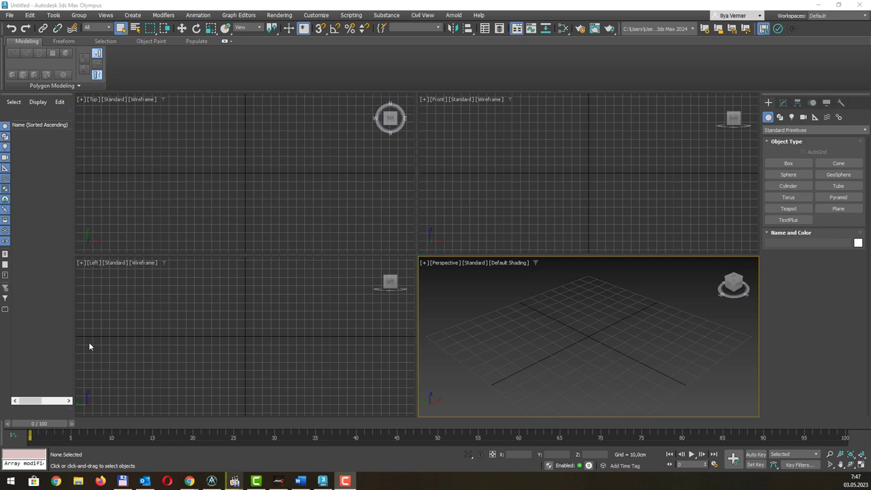
Confirm in Units Setup that the system unit scale is Centimeters
click(327, 18)
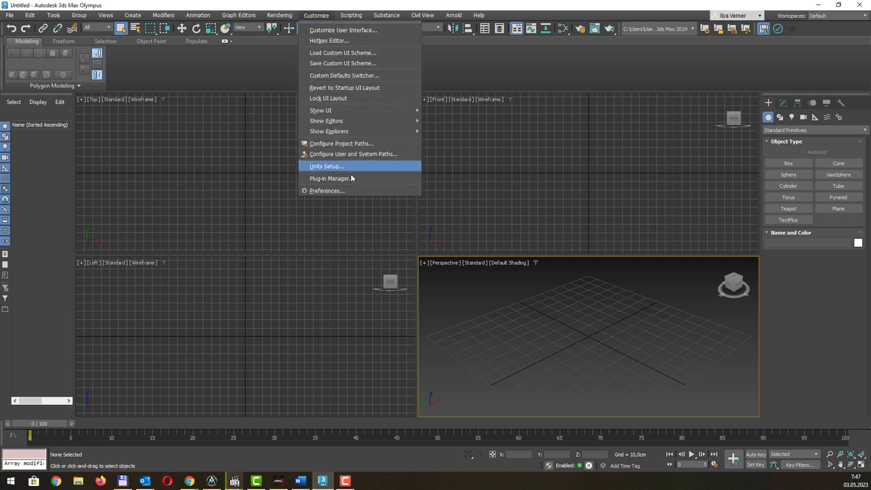
click(326, 168)
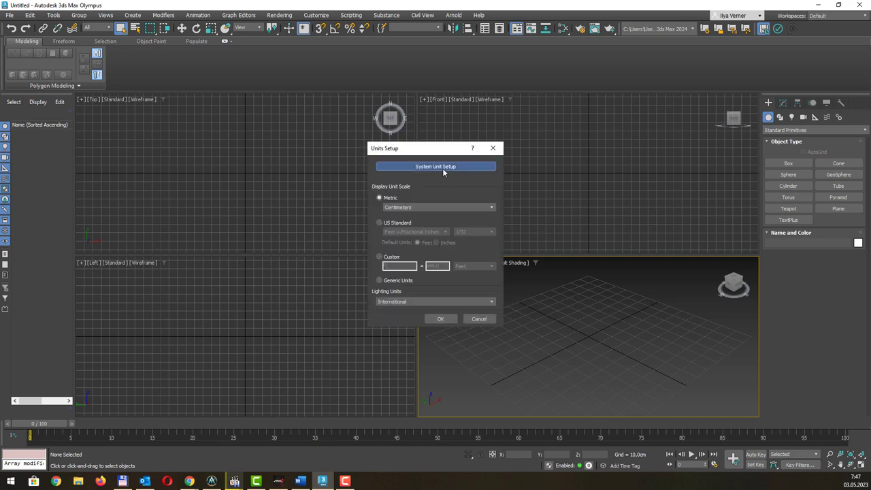
click(443, 169)
drag(443, 170, 591, 141)
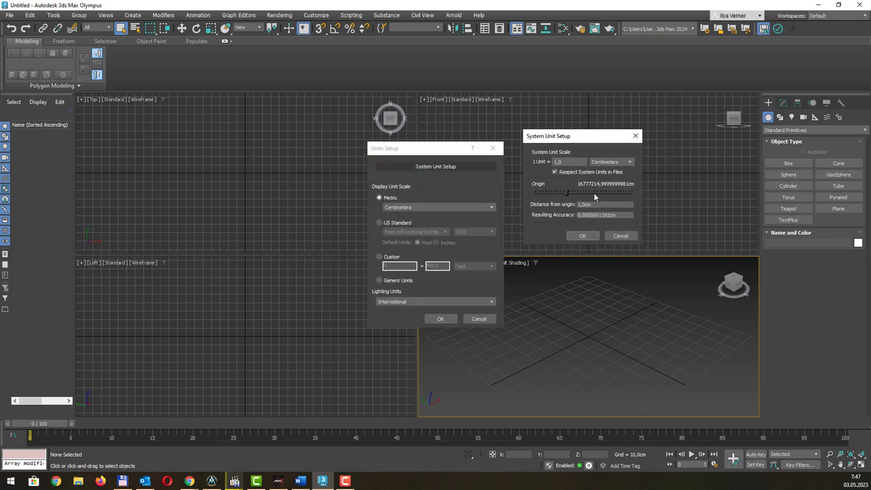
key(Return)
key(Return)
Maximize a single viewport and switch it to the Front view
key(alt+w)
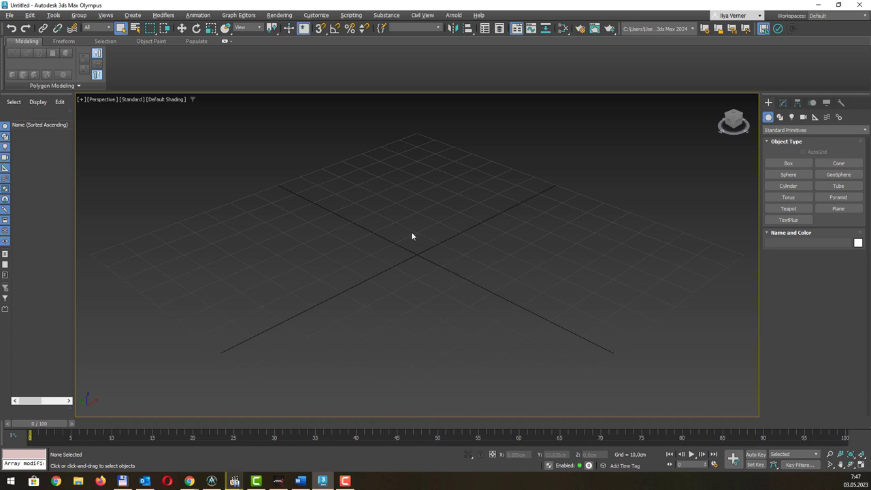
key(alt+w)
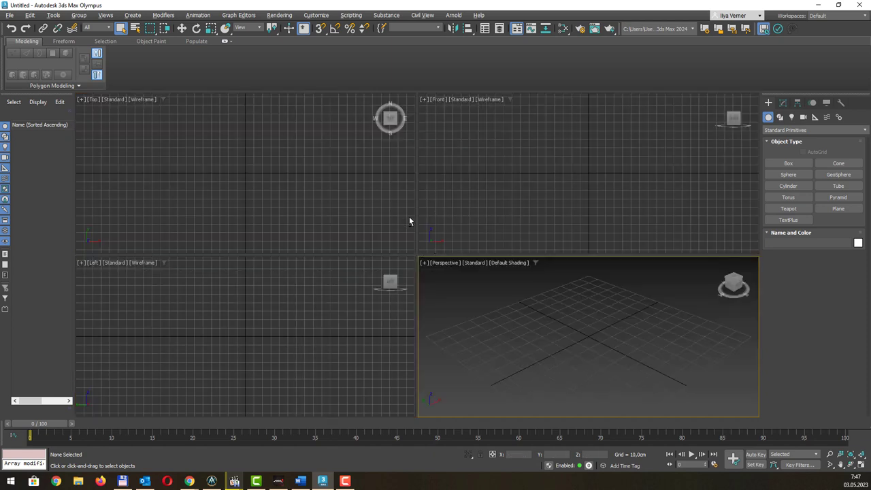
click(410, 216)
key(alt+w)
middle_drag(389, 259, 391, 260)
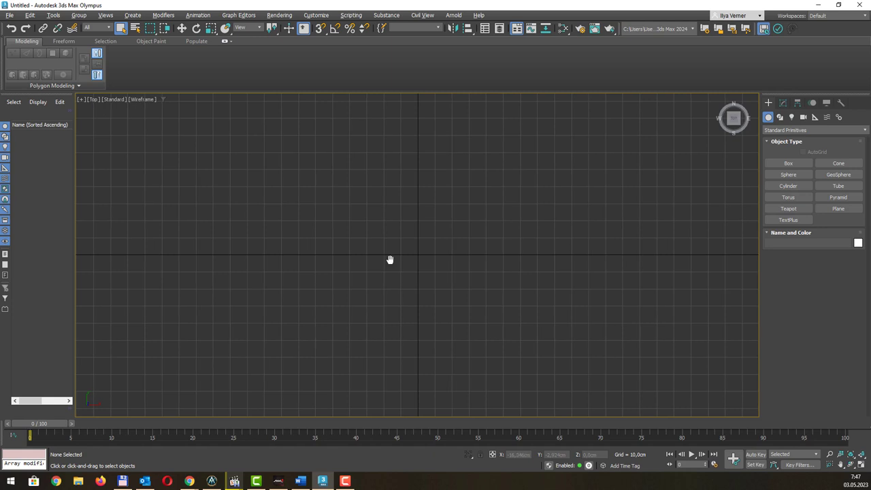
key(f)
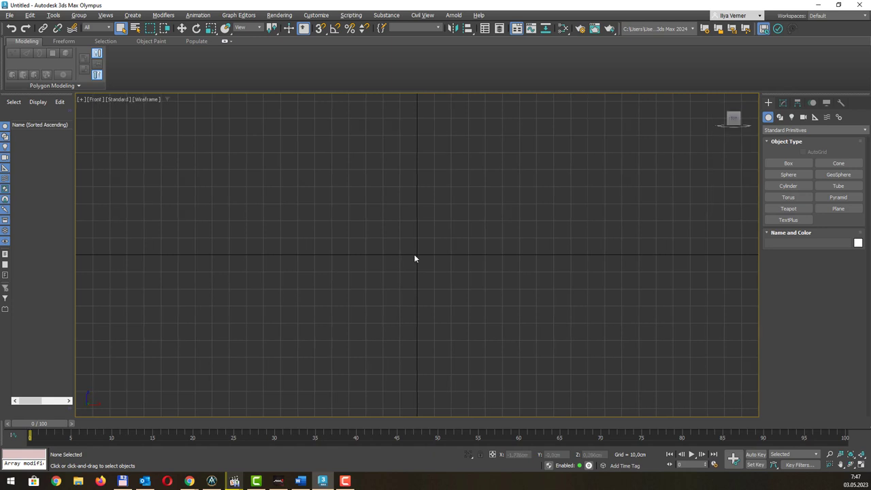
Draw a Tube primitive in the Front view
click(831, 188)
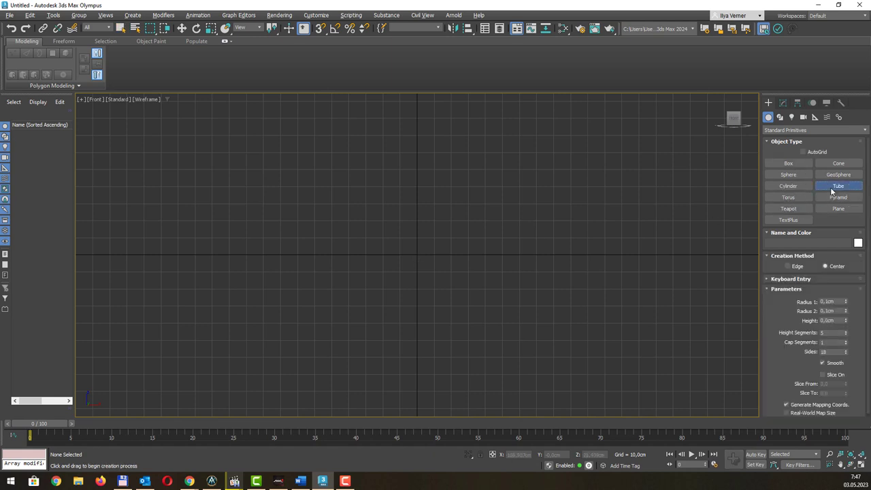
drag(418, 255, 535, 316)
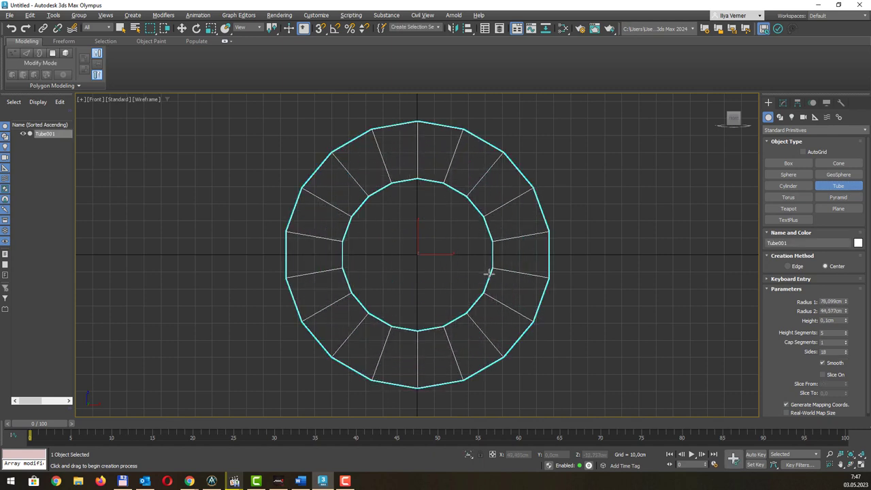
click(487, 274)
click(497, 286)
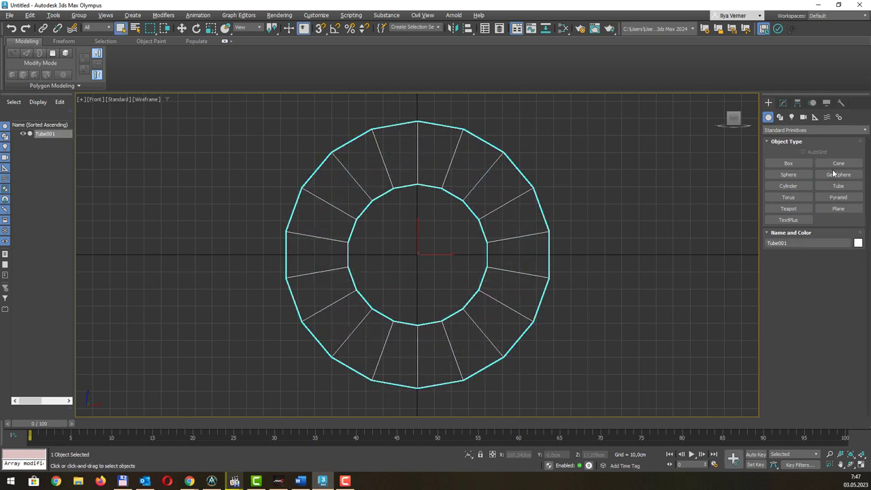
Set the tube's Radius 1 to 60, Radius 2 to 20 and Height to 20 cm
click(784, 103)
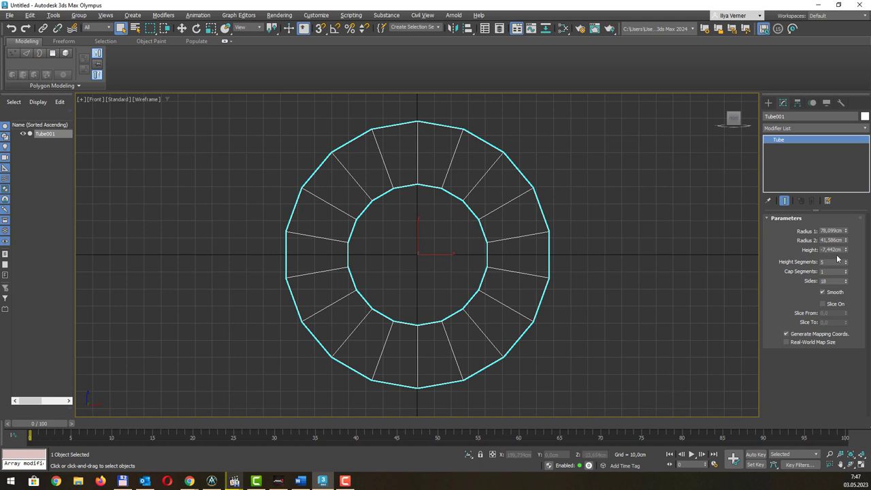
click(831, 231)
text(60)
key(Tab)
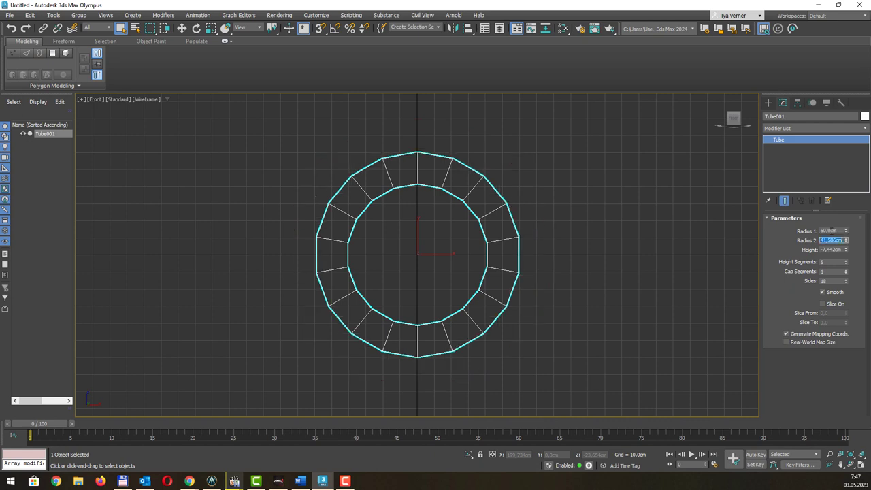
text(20)
key(Tab)
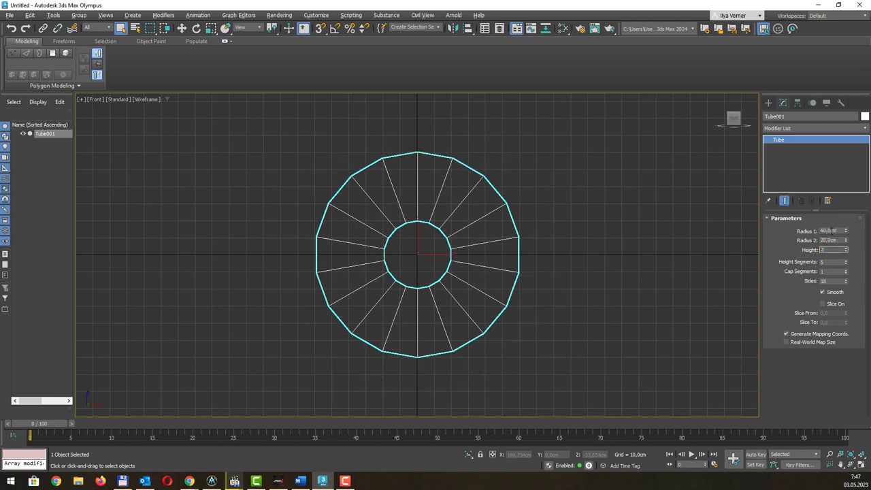
text(20)
key(Tab)
key(Tab)
key(Tab)
Show the tube in Perspective with Edged Faces and lift it above the grid
middle_drag(570, 224, 574, 224)
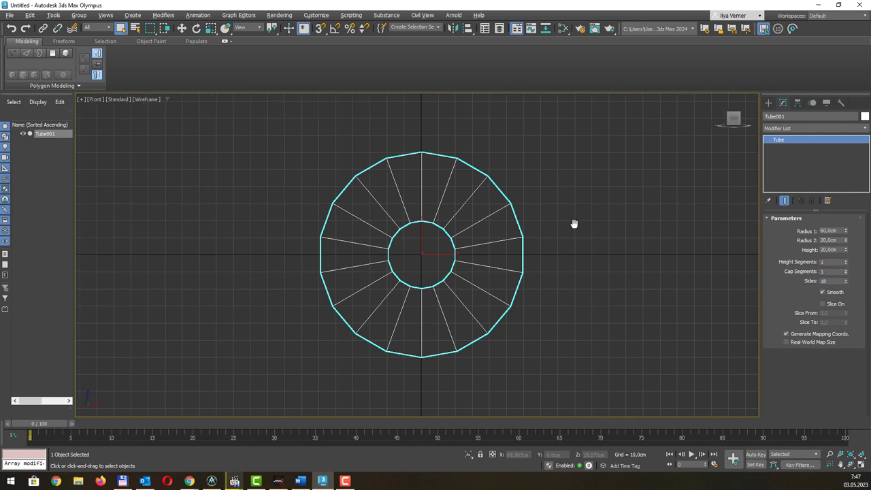
key(p)
scroll(554, 189, up, 3)
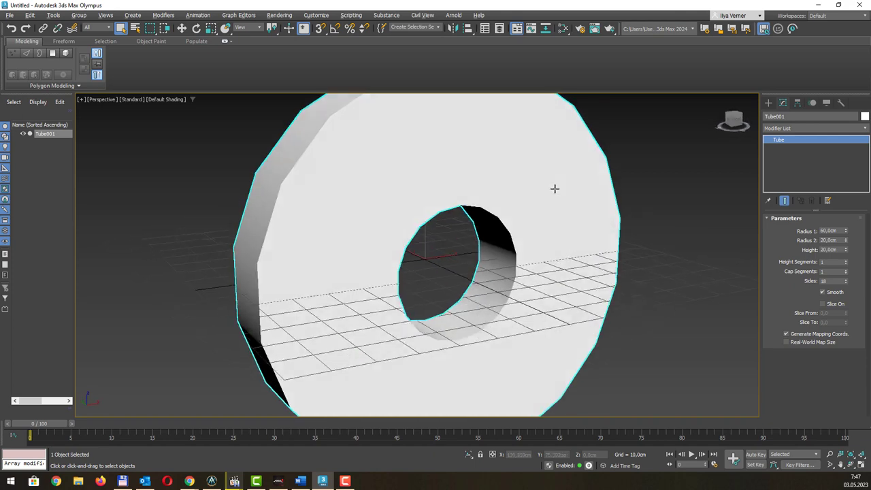
scroll(525, 203, down, 3)
middle_drag(529, 190, 496, 222)
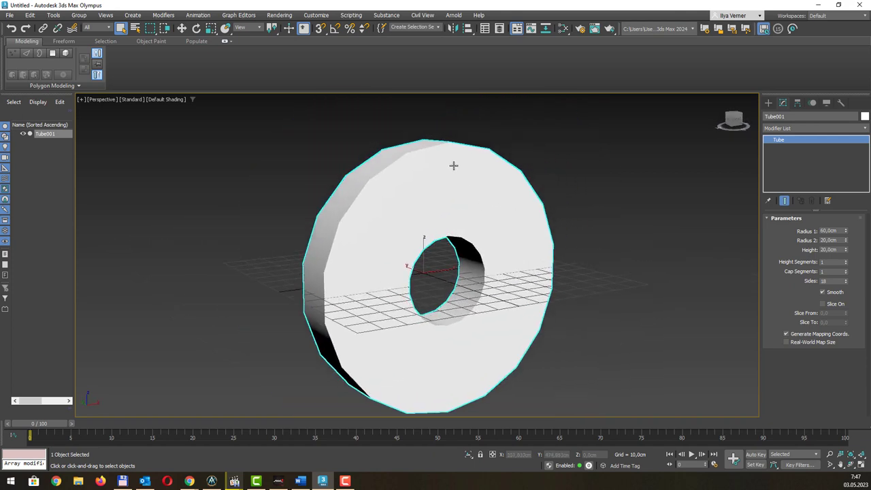
key(F4)
mouse_move(491, 199)
middle_down()
mouse_move(492, 178)
mouse_move(479, 219)
mouse_move(459, 218)
mouse_move(446, 243)
middle_up()
scroll(467, 208, down, 1)
scroll(467, 209, down, 2)
key(w)
drag(396, 286, 396, 203)
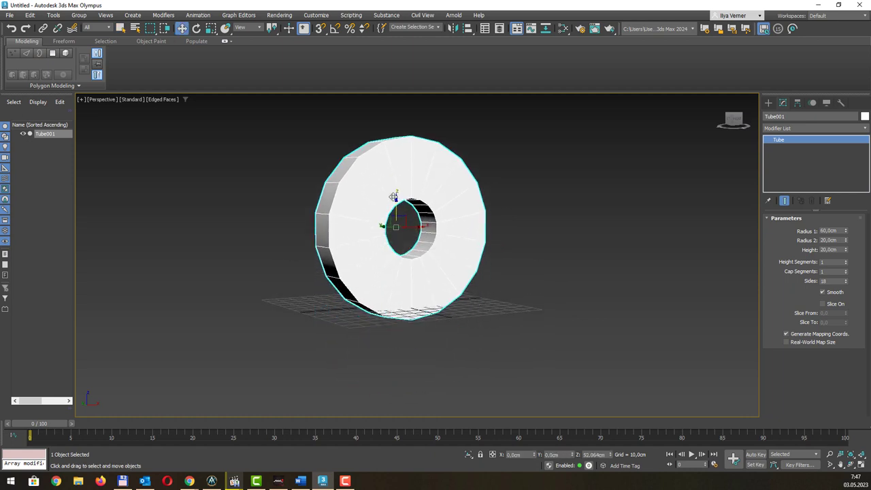
Change the tube's object colour to orange
click(865, 116)
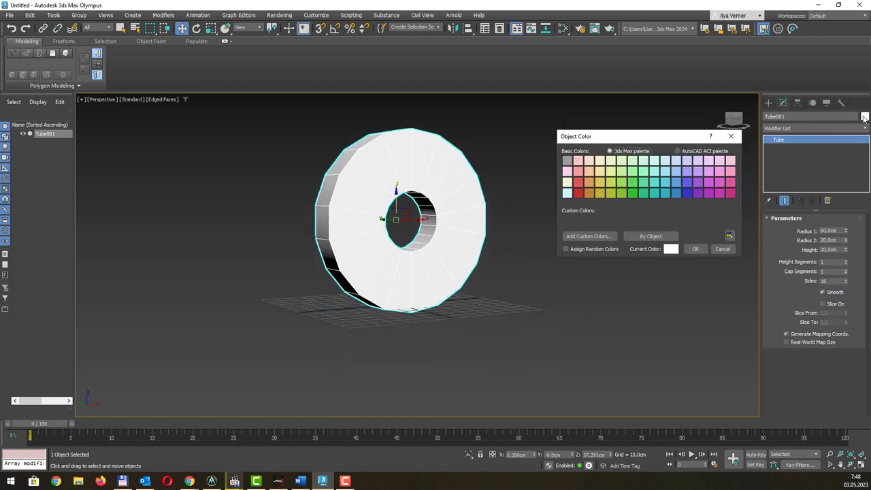
click(599, 194)
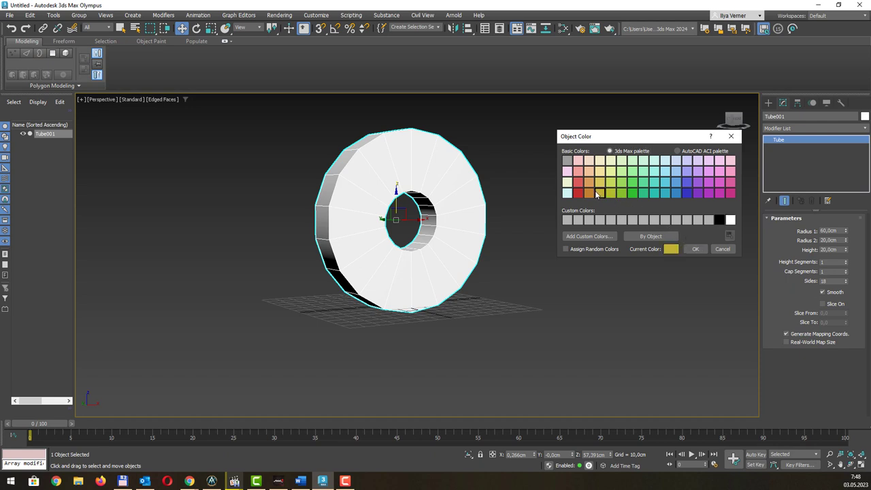
click(589, 193)
click(695, 250)
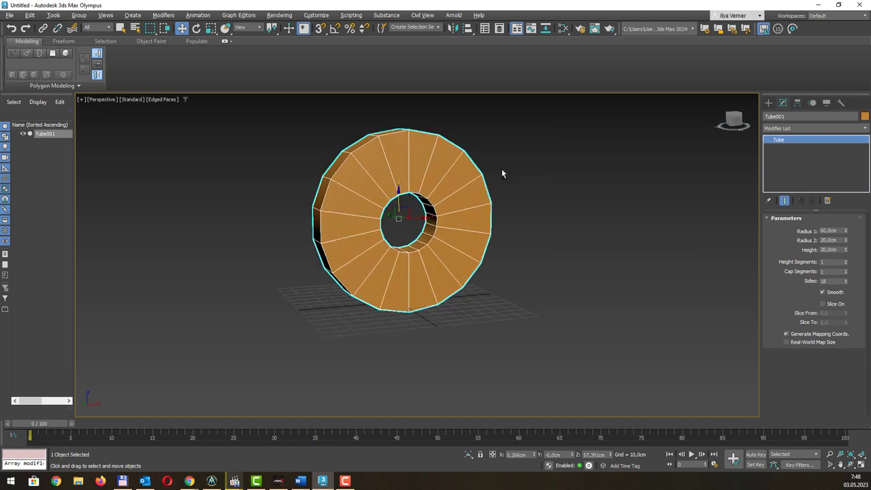
scroll(484, 188, up, 5)
scroll(495, 179, down, 2)
scroll(508, 183, down, 2)
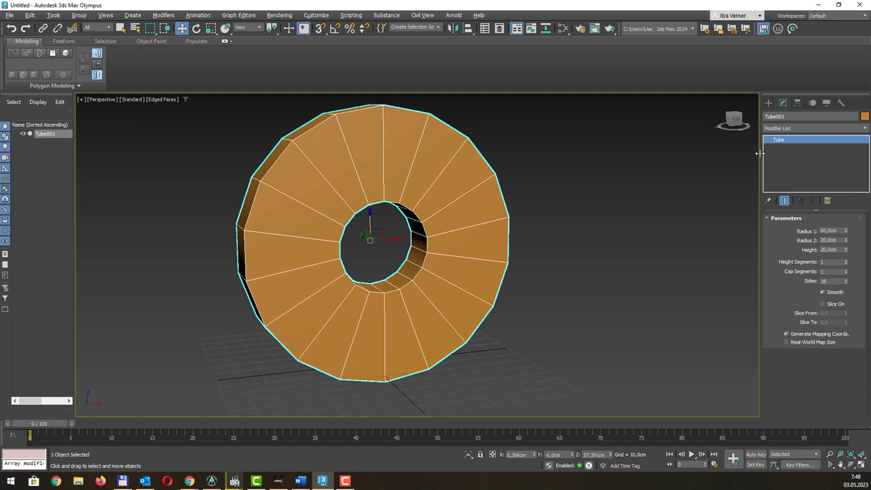
drag(761, 156, 687, 156)
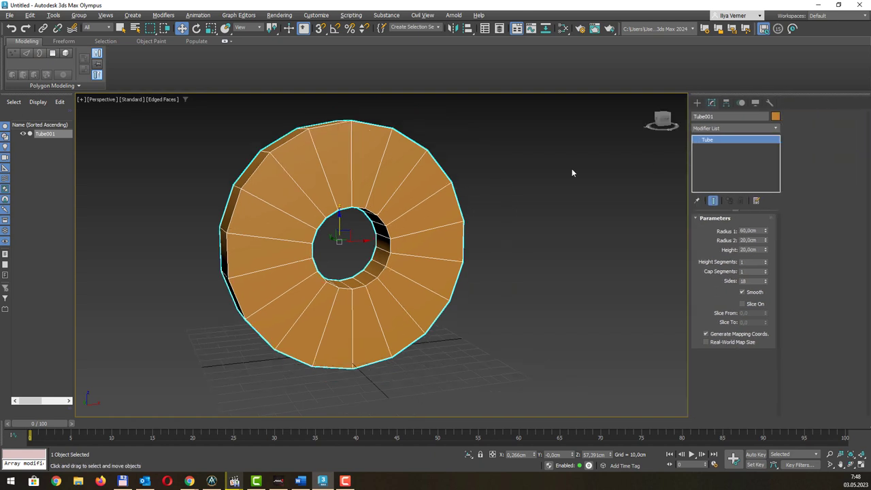
Add an Edit Poly modifier to the tube and enter Polygon sub-object mode
click(55, 56)
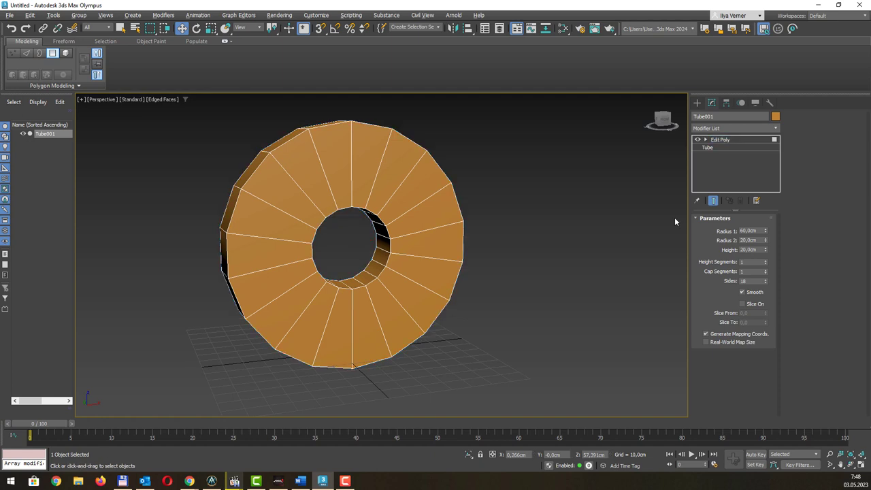
key(4)
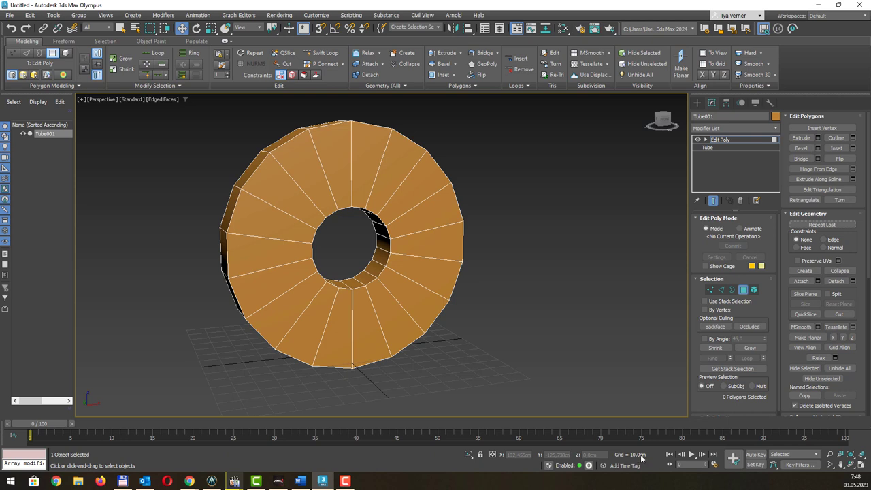
Select a rim polygon and extend it with Loop to the tube's full 18-face outer ring
mouse_move(385, 207)
alt+middle_down()
mouse_move(407, 205)
mouse_move(403, 212)
alt+middle_up()
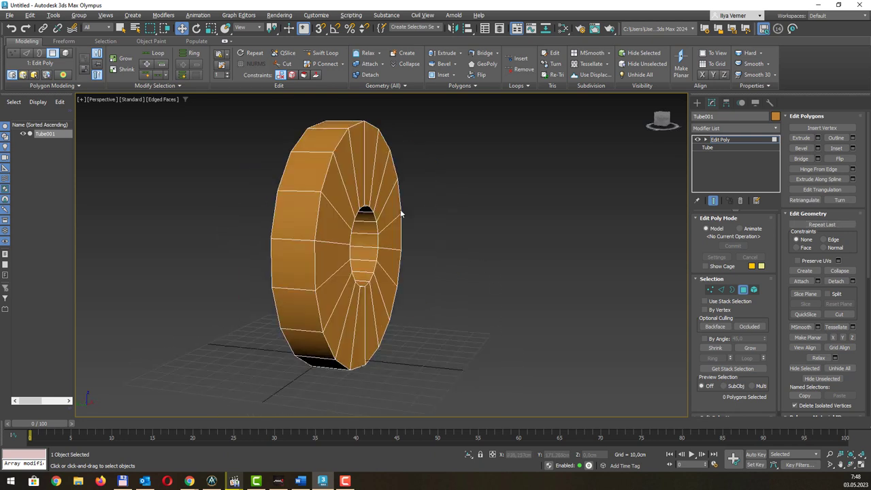
click(293, 209)
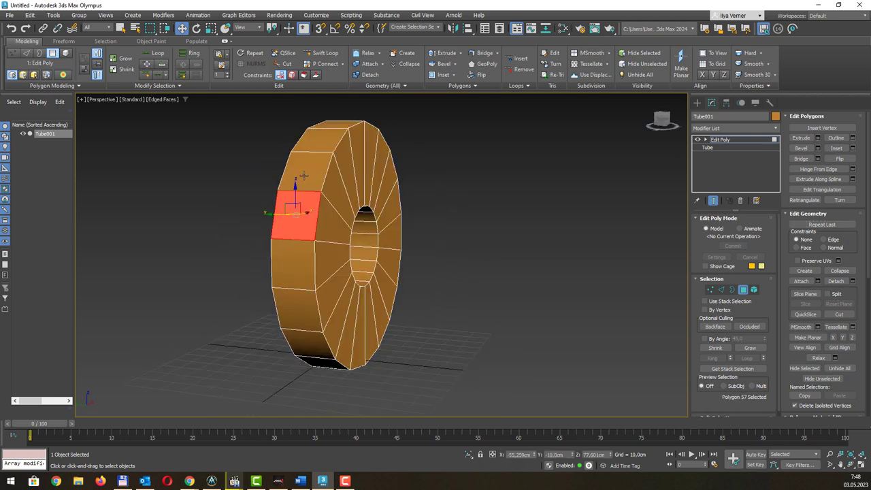
ctrl+shift+click(331, 124)
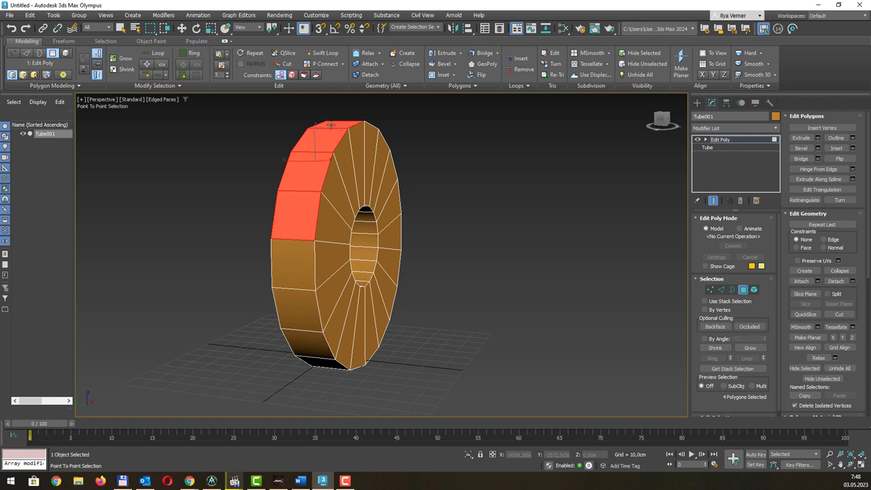
ctrl+shift+click(297, 257)
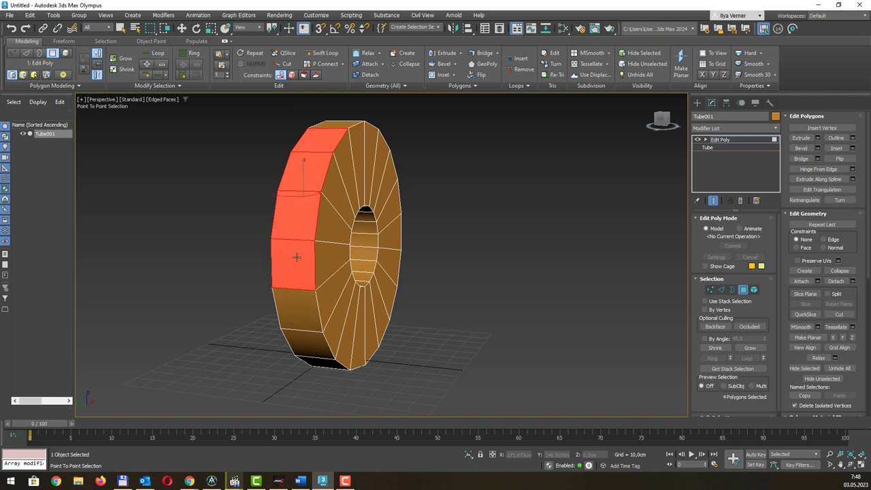
right_click(297, 257)
click(158, 53)
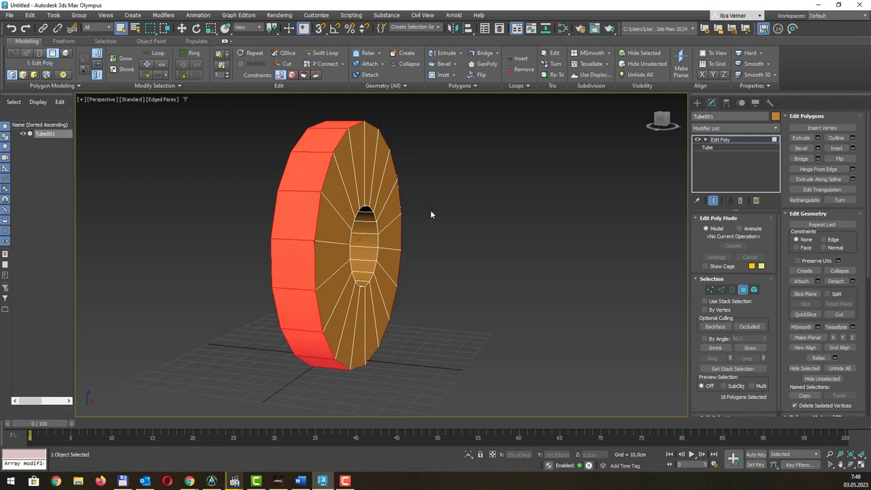
mouse_move(423, 231)
alt+middle_down()
mouse_move(391, 175)
mouse_move(370, 250)
mouse_move(491, 188)
alt+middle_up()
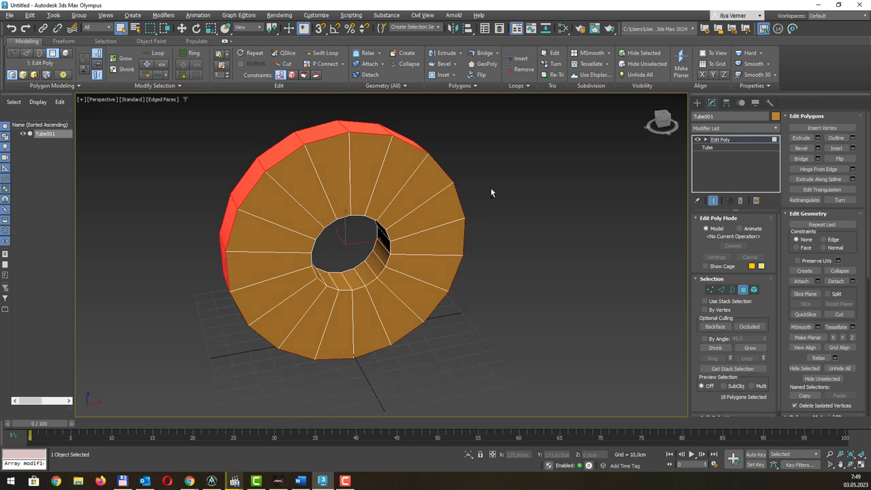
Start a By Polygon bevel on the rim faces, roughly pulling out the teeth
click(457, 66)
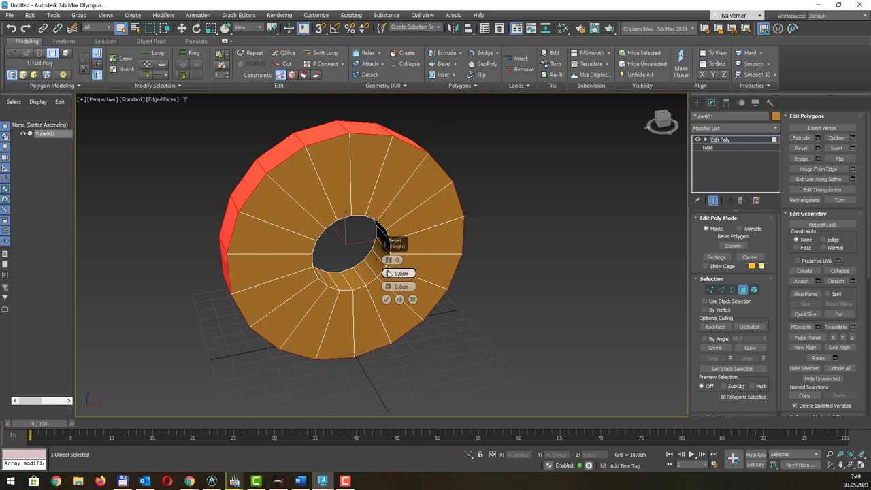
drag(389, 273, 391, 257)
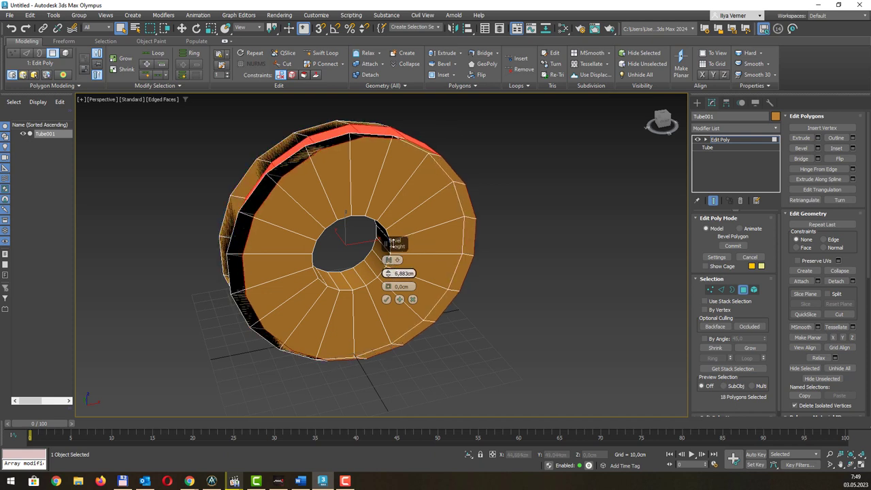
click(398, 260)
click(417, 292)
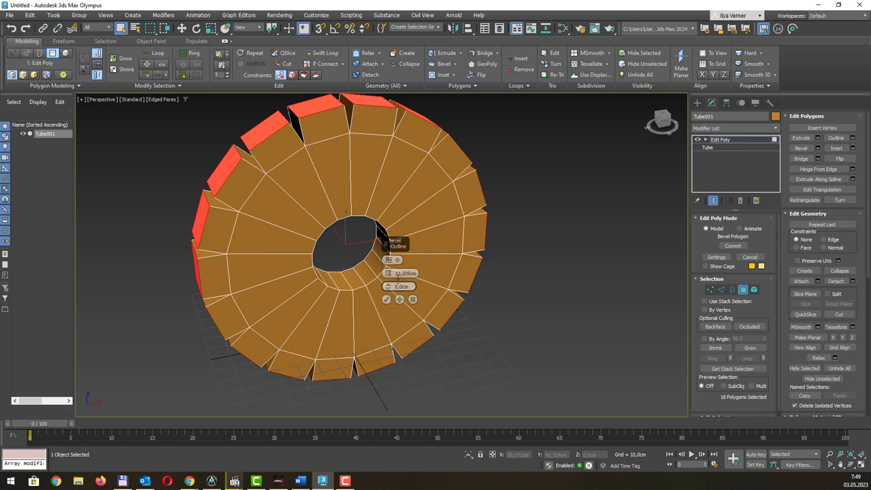
drag(387, 273, 394, 239)
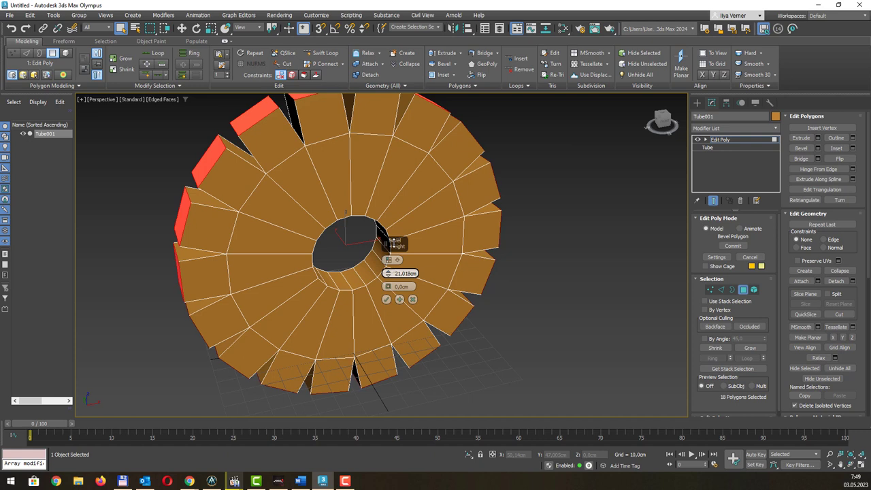
drag(393, 241, 393, 244)
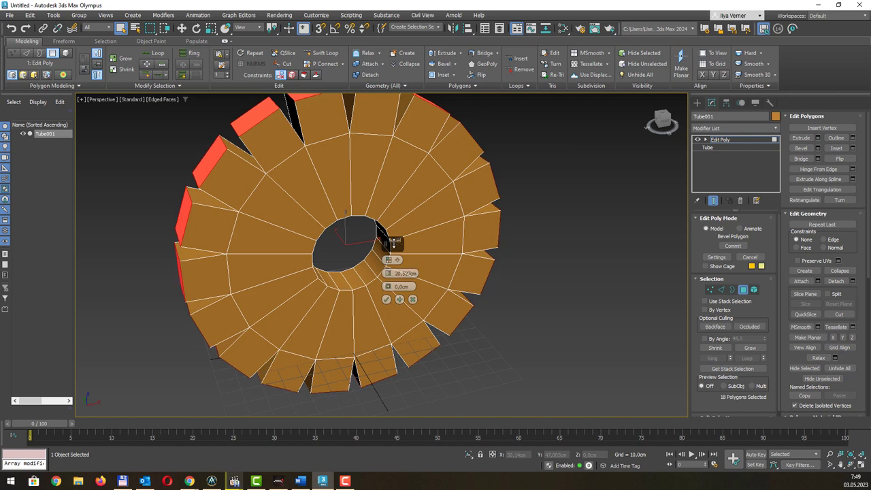
drag(388, 286, 388, 308)
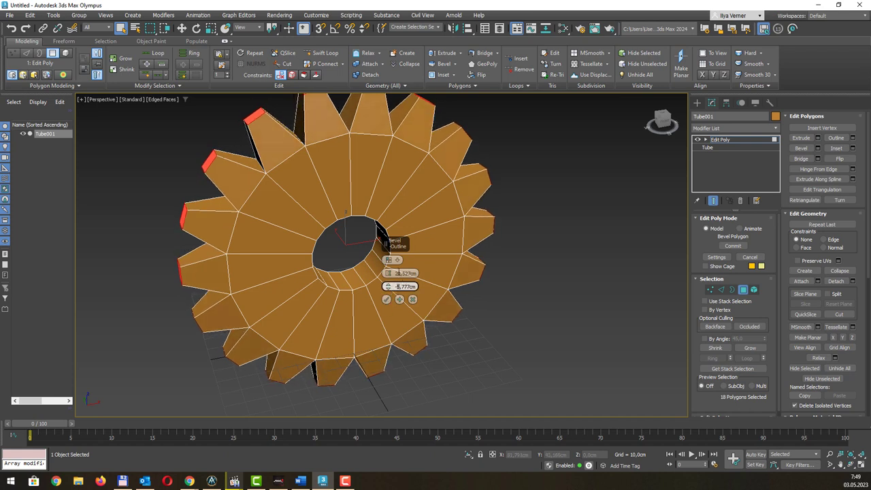
Set the bevel Height to 20 cm and Outline to -6 cm, then commit it
double_click(398, 273)
text(20)
key(Return)
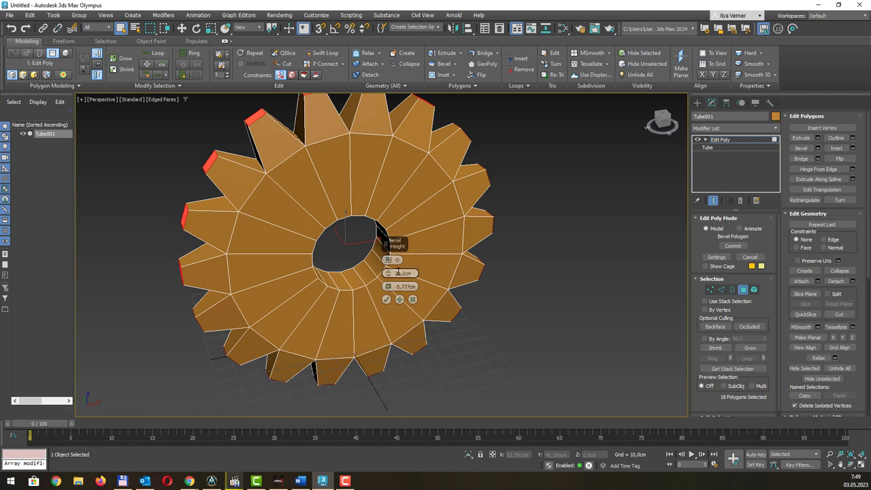
double_click(400, 286)
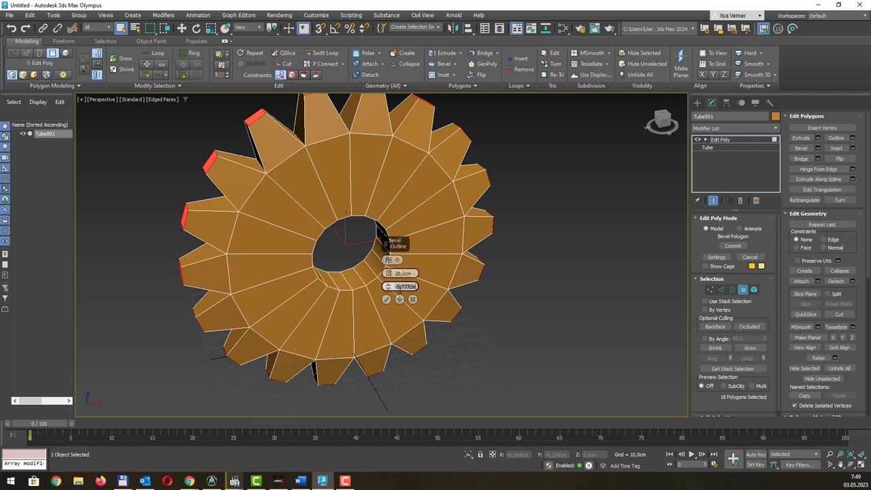
text(-6,0)
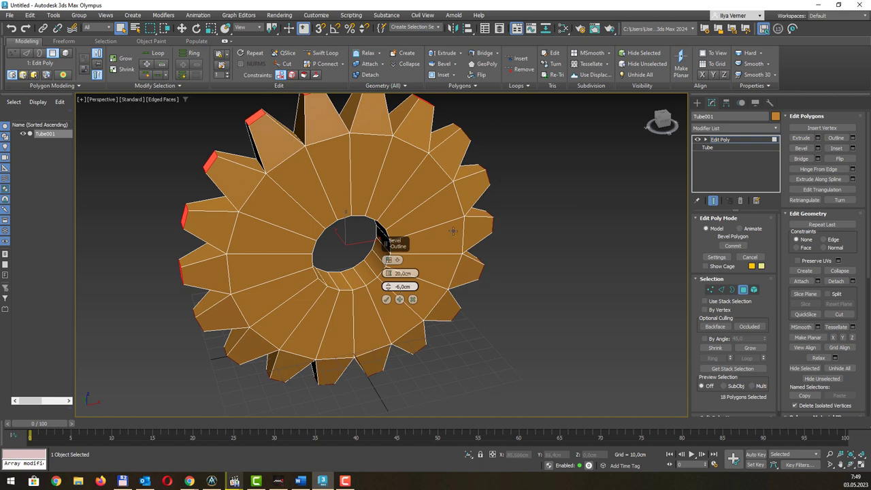
click(386, 301)
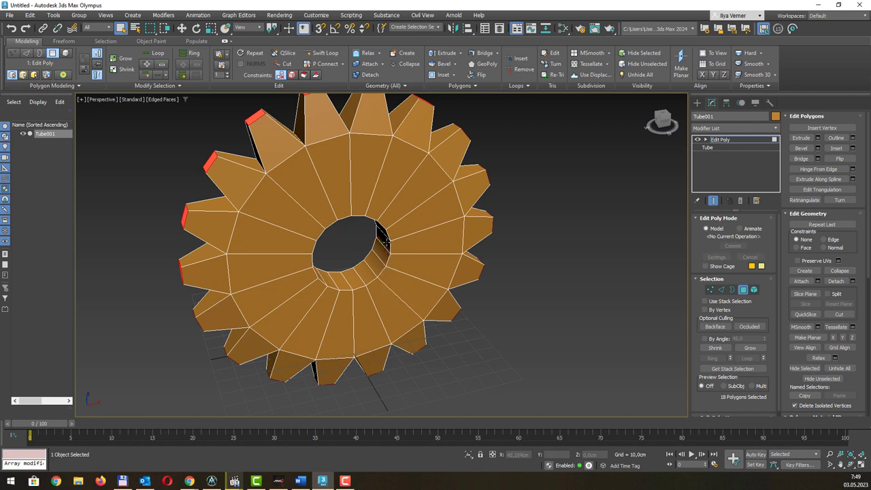
scroll(387, 300, down, 3)
Select the gear's face polygons between hub and teeth as a full loop
middle_drag(427, 203, 407, 221)
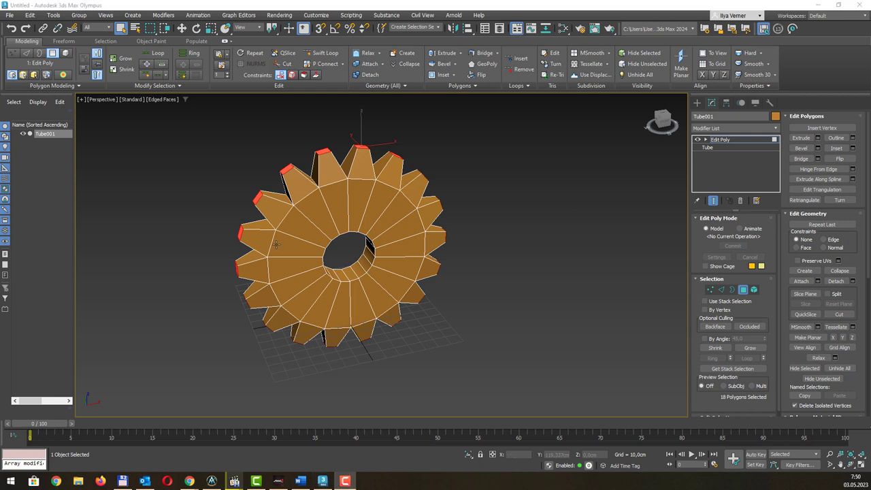
click(317, 236)
ctrl+click(318, 214)
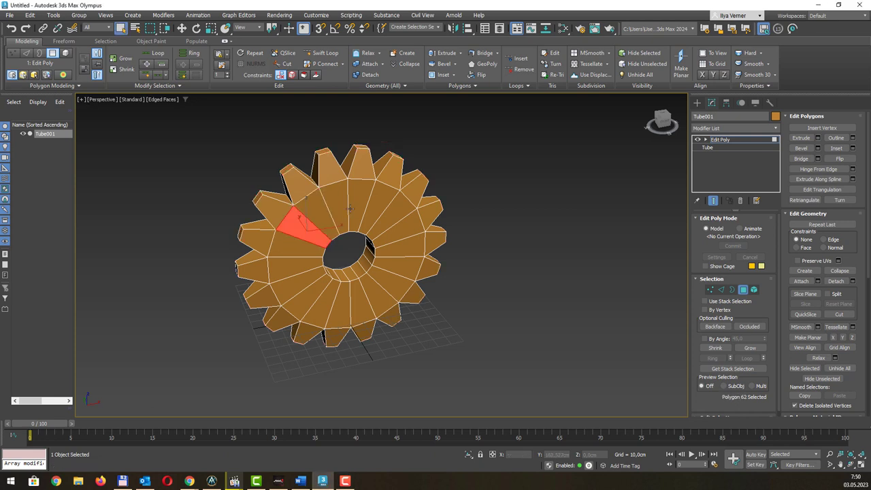
right_click(315, 215)
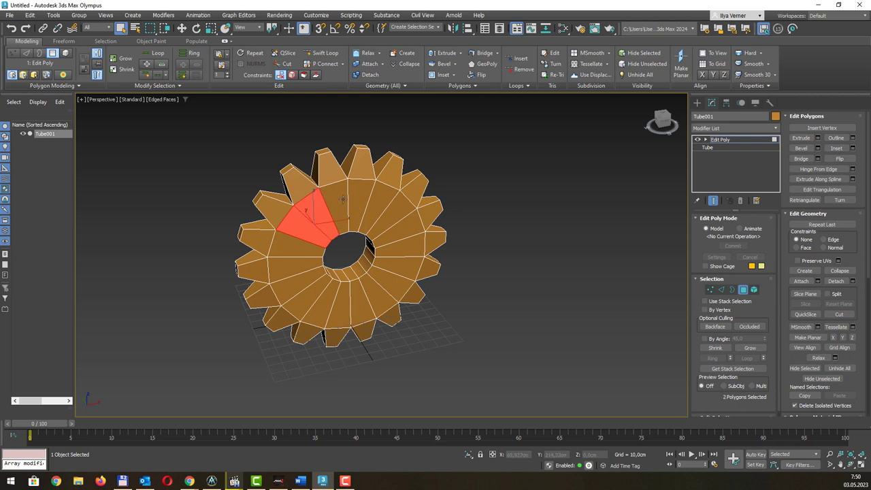
alt+middle_drag(315, 215, 317, 231)
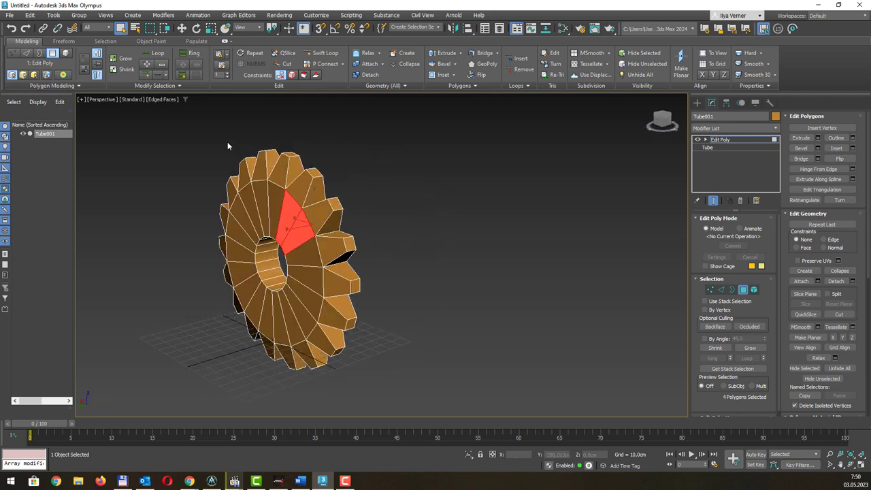
click(155, 53)
alt+middle_drag(377, 162, 330, 317)
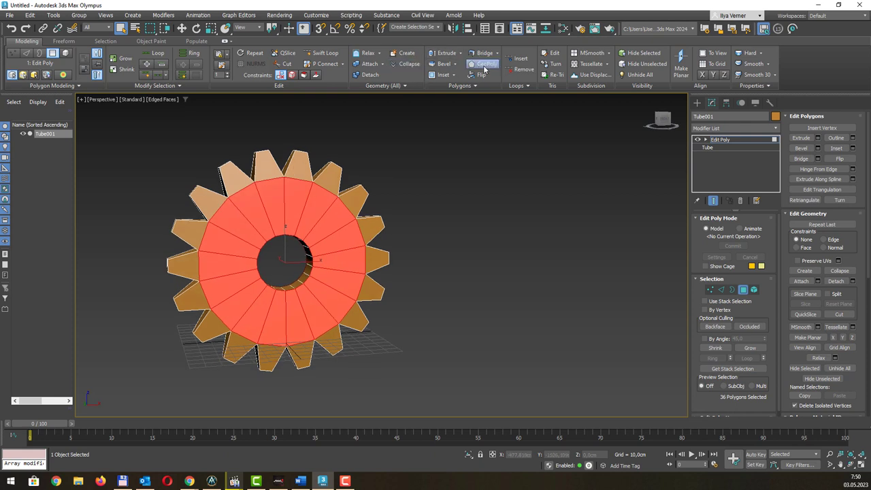
Inset the selected face polygons by 6 cm
click(453, 75)
click(456, 87)
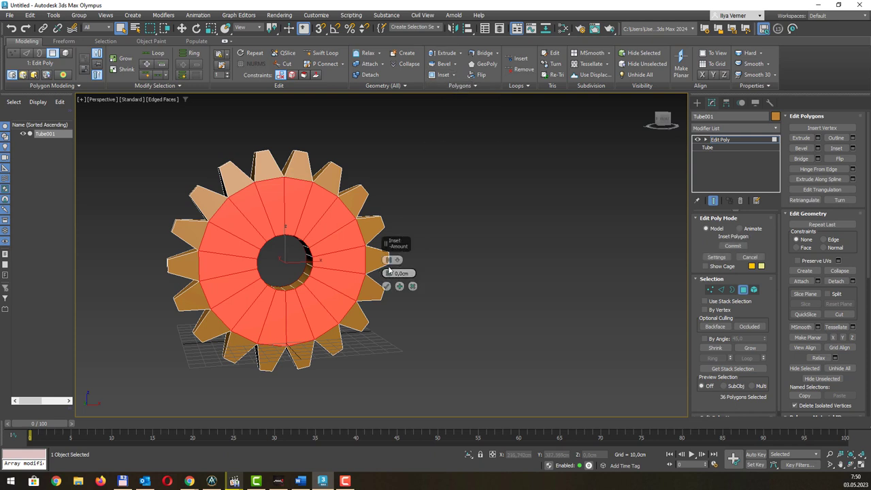
mouse_move(390, 273)
mouse_down()
mouse_move(392, 213)
mouse_move(392, 244)
mouse_up()
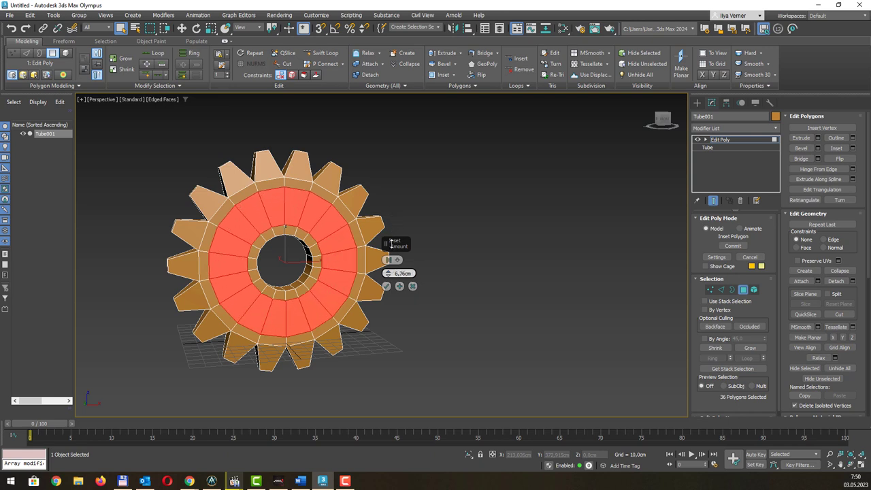
click(400, 273)
text(6)
key(Return)
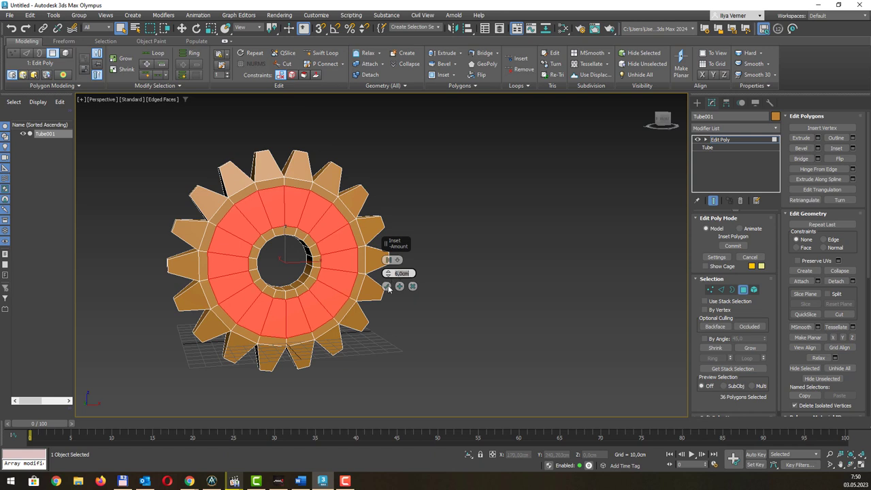
click(387, 287)
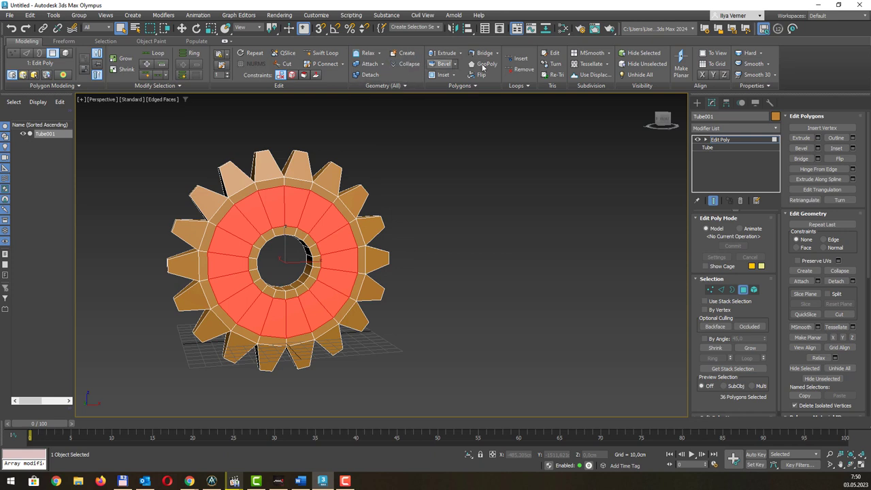
Extrude the inset faces -6 cm to recess the band
click(460, 60)
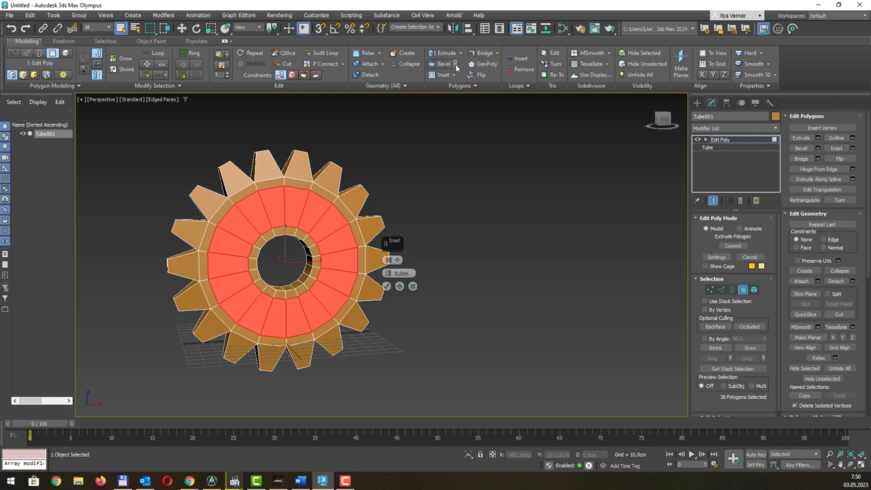
drag(395, 273, 409, 273)
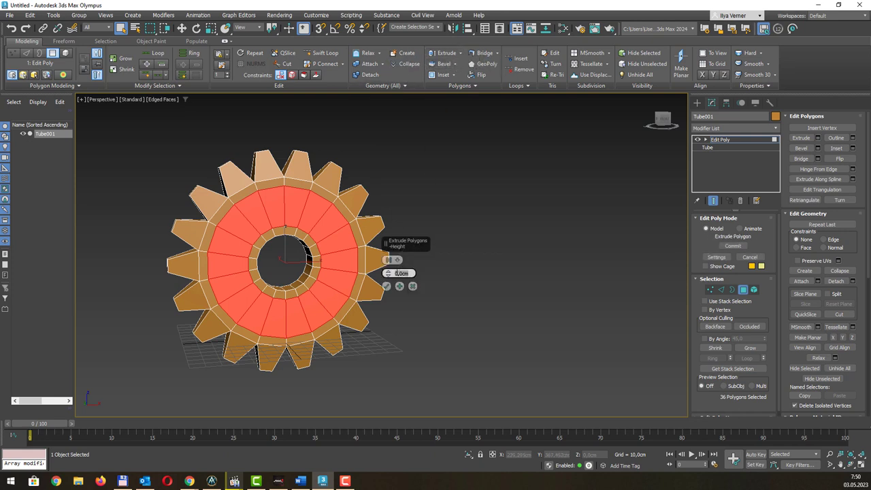
key(BackSpace)
text(-6)
key(Return)
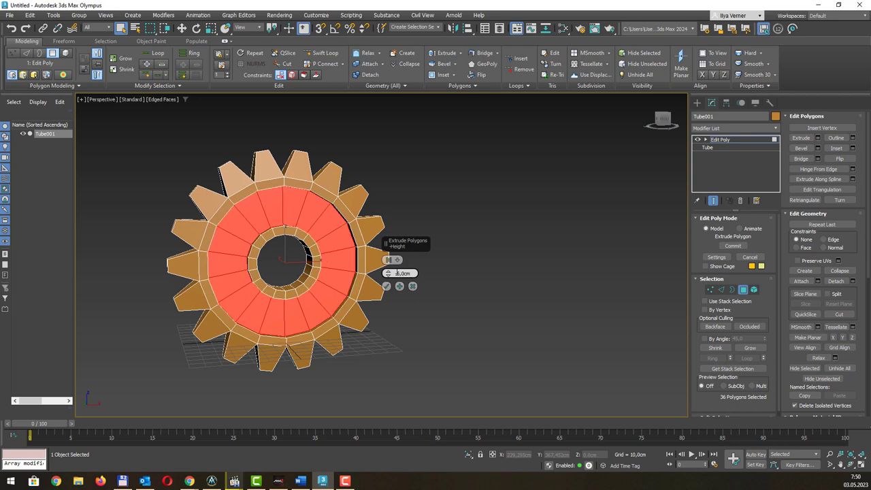
mouse_move(370, 169)
alt+middle_down()
mouse_move(378, 172)
mouse_move(381, 224)
alt+middle_up()
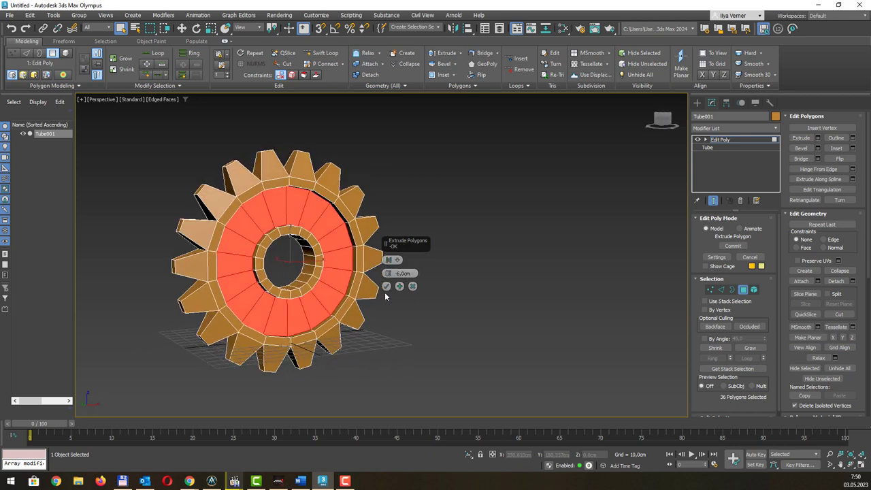
click(386, 286)
alt+middle_drag(409, 198, 401, 198)
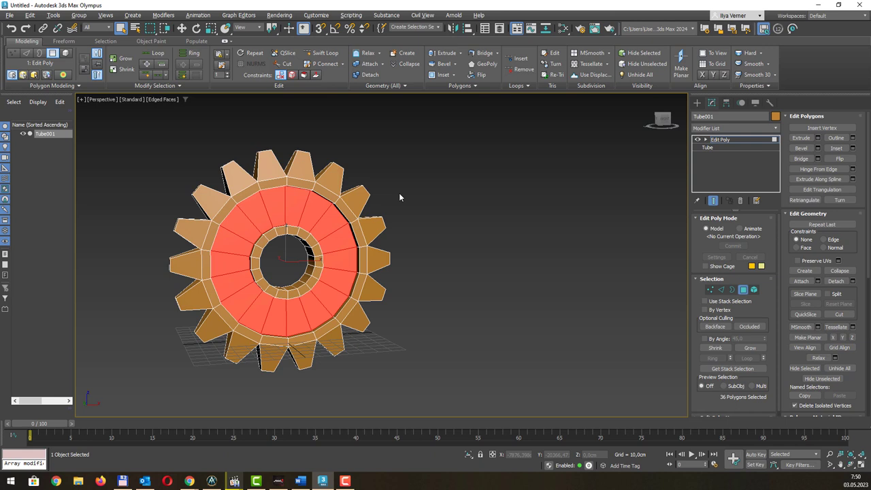
Leave Polygon mode and rename Tube001 to Wheel01
click(720, 139)
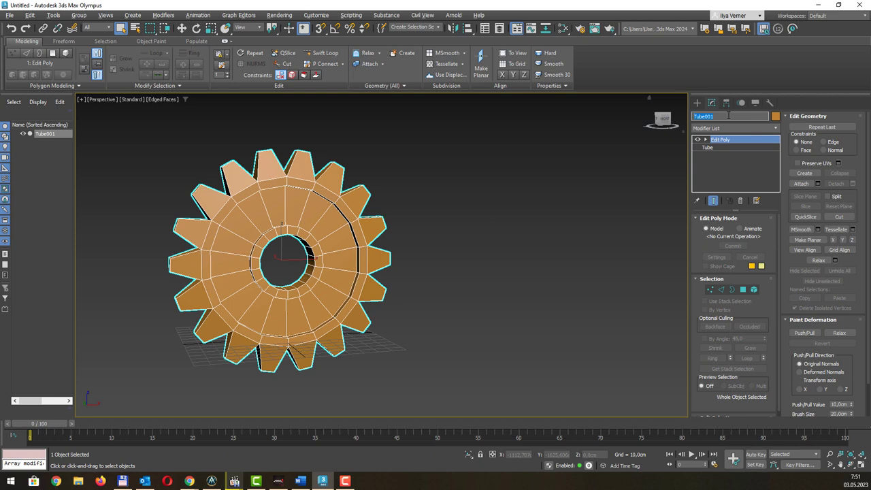
text(Wheel)
text(01)
key(Return)
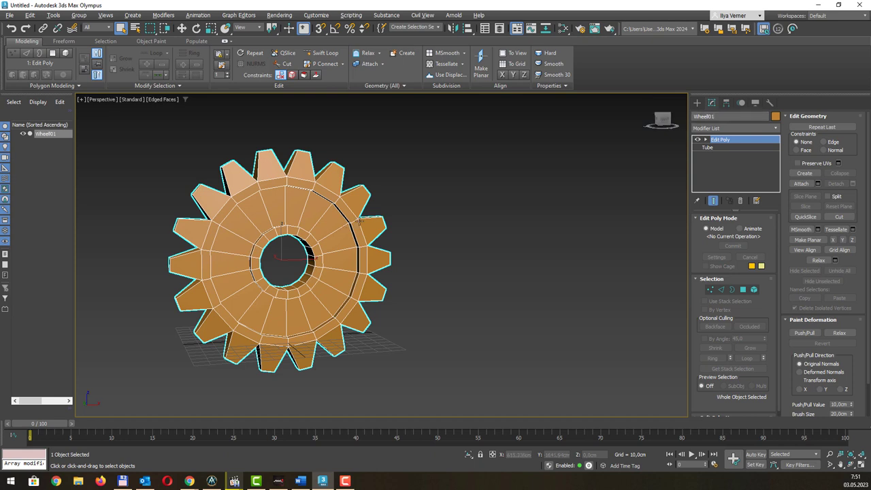
Clone the gear as Wheel002 beside the original
middle_drag(388, 205, 392, 197)
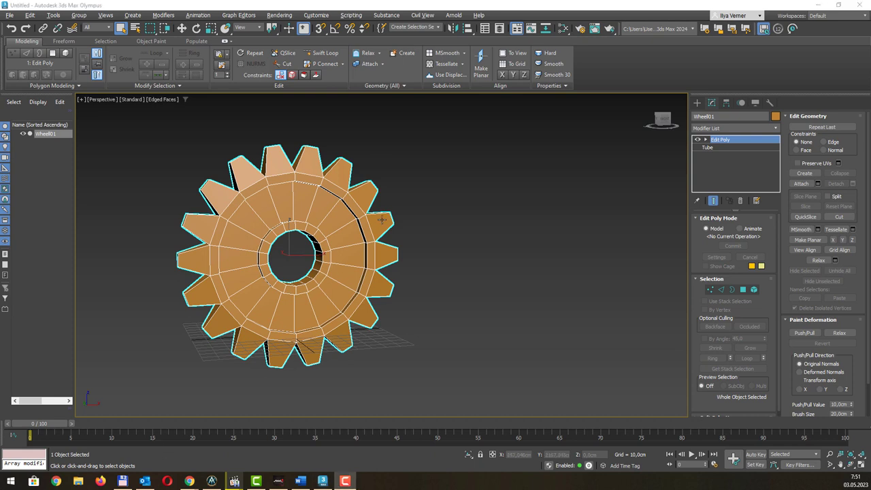
middle_drag(404, 202, 529, 179)
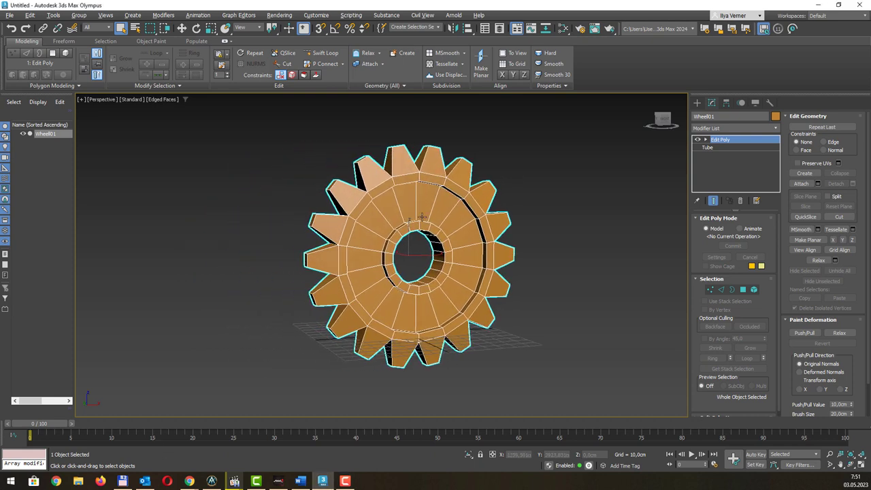
key(w)
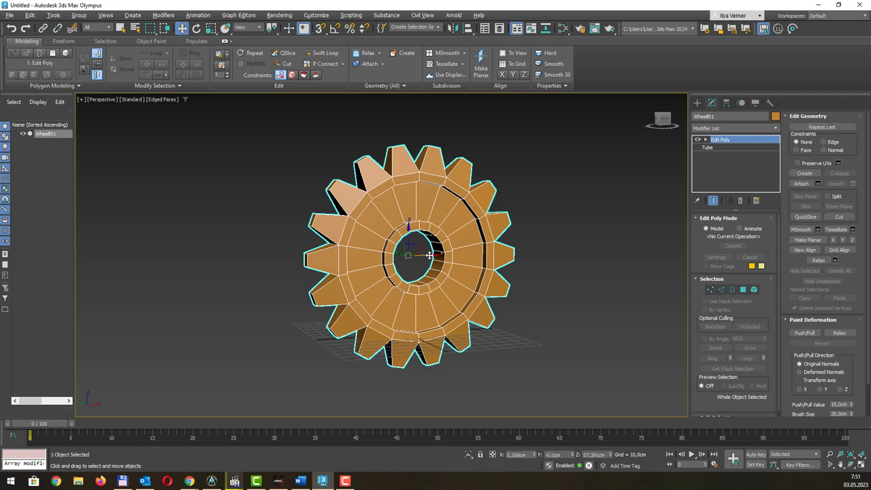
shift+drag(428, 270, 169, 274)
click(437, 278)
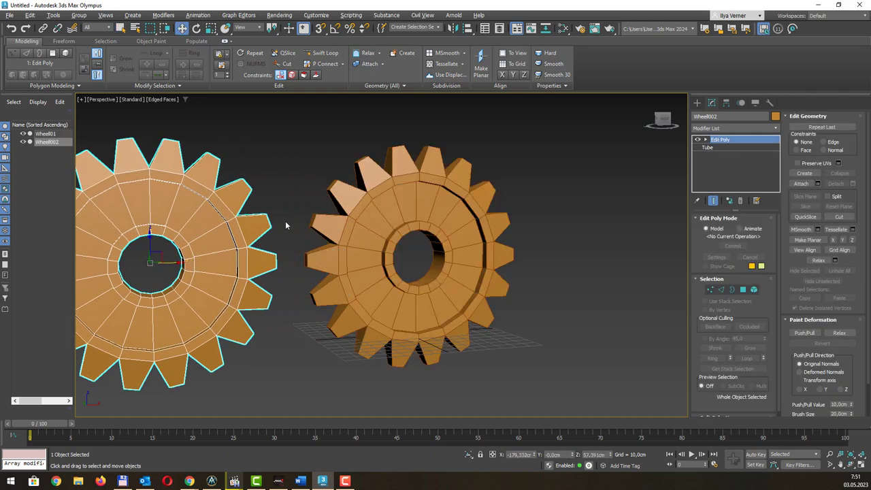
Give Wheel002's base tube a 120 cm outer radius and 36 sides
scroll(285, 220, down, 3)
scroll(409, 224, down, 2)
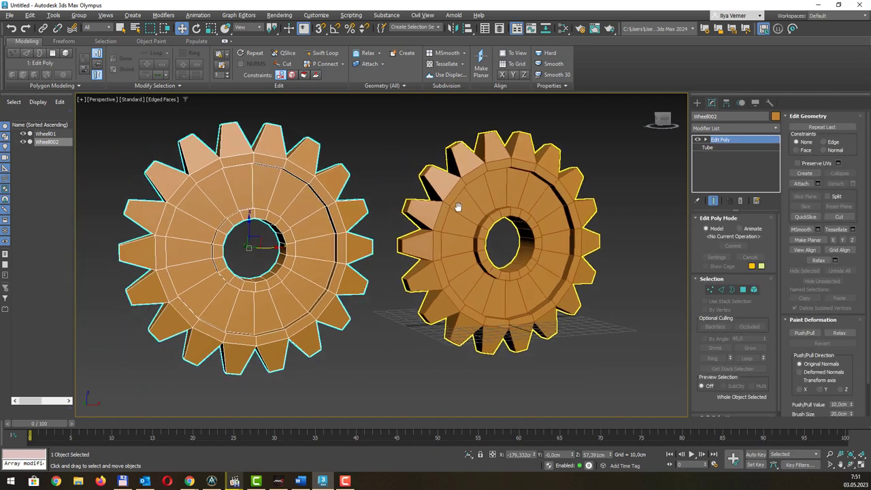
click(708, 148)
click(473, 267)
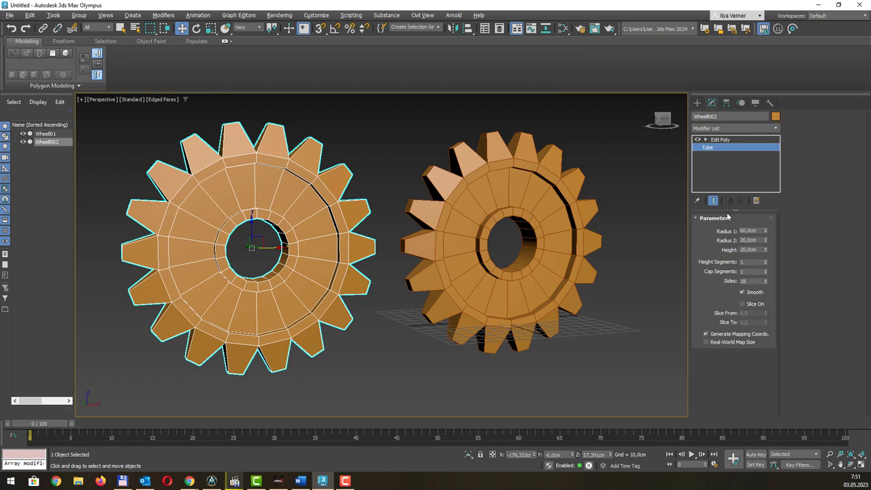
click(746, 230)
text(120)
key(Return)
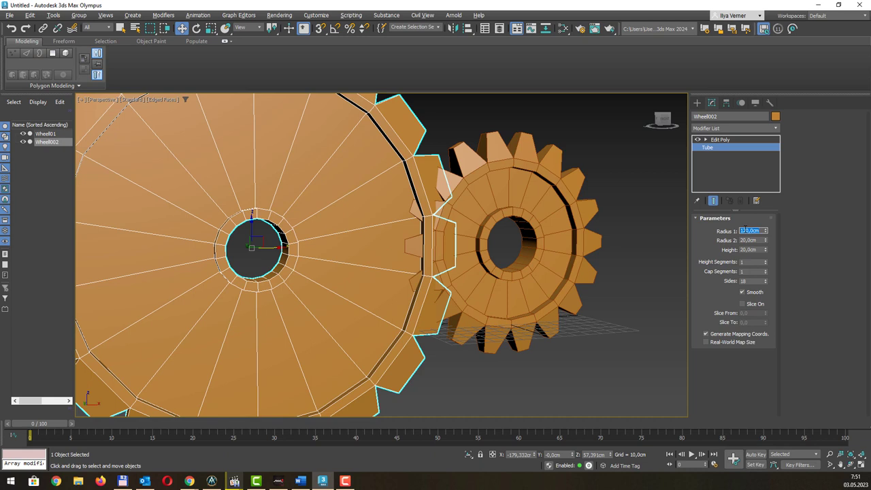
key(Tab)
key(Tab)
key(Tab)
key(Tab)
key(Tab)
text(36)
key(Return)
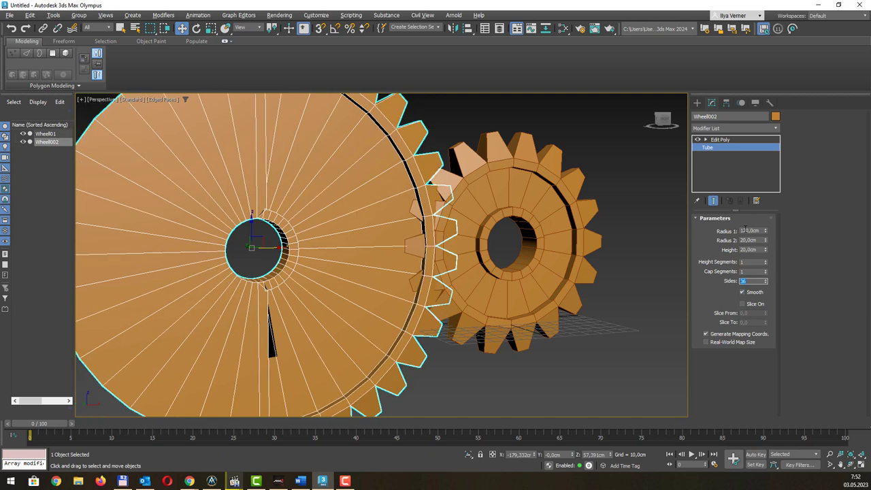
Move Wheel002 to the right of Wheel01, clear of the small gear
scroll(421, 171, down, 3)
middle_drag(421, 171, 315, 250)
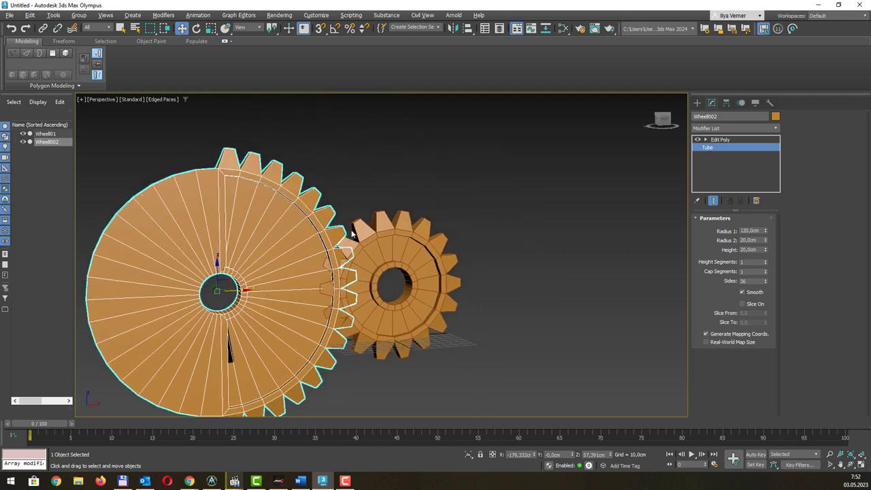
drag(246, 289, 630, 222)
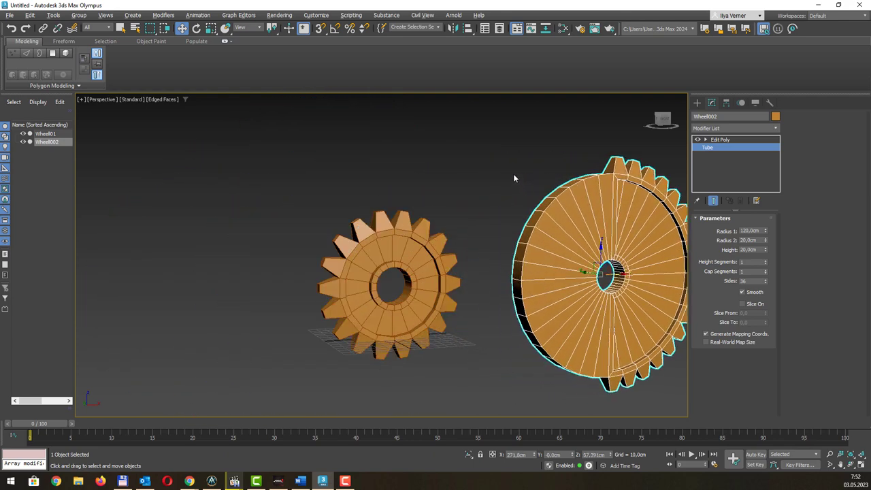
middle_drag(513, 174, 401, 171)
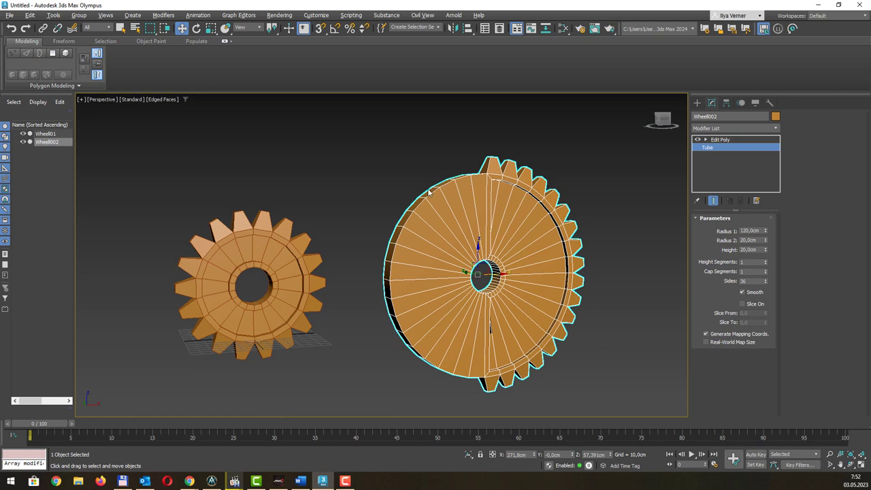
click(726, 142)
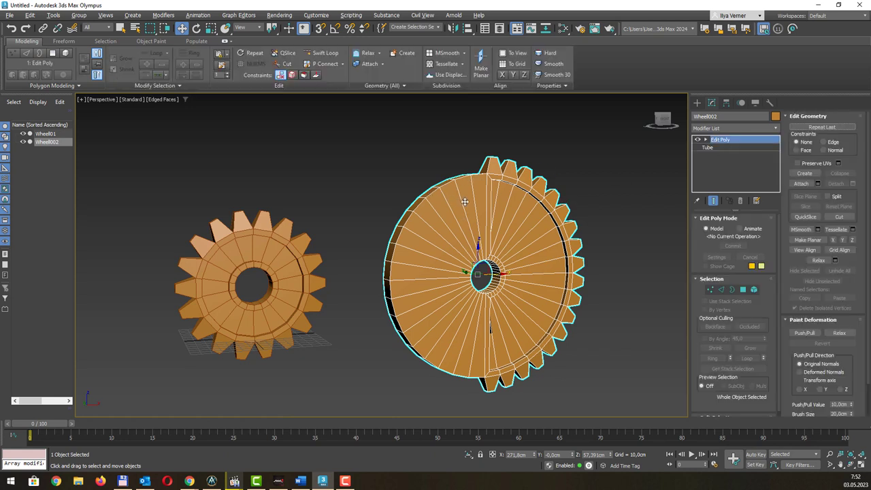
Replace Wheel002's Edit Poly modifier and select its full rim polygon loop
click(743, 202)
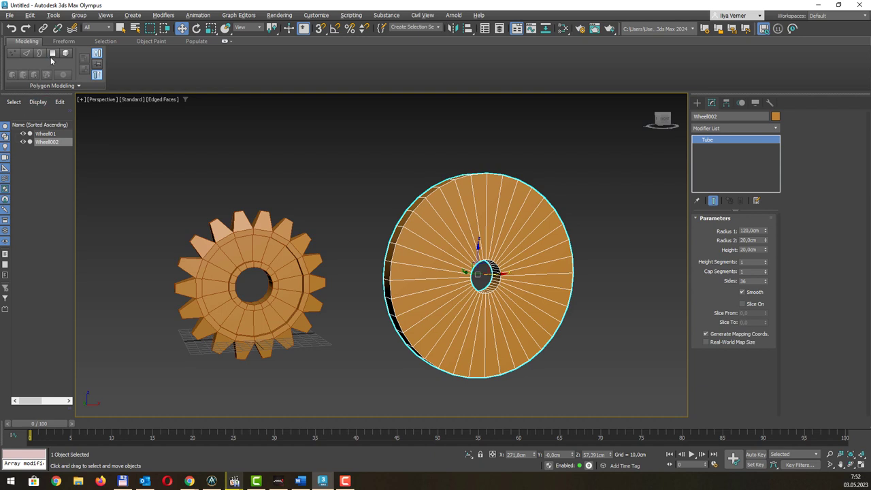
key(ctrl+z)
key(4)
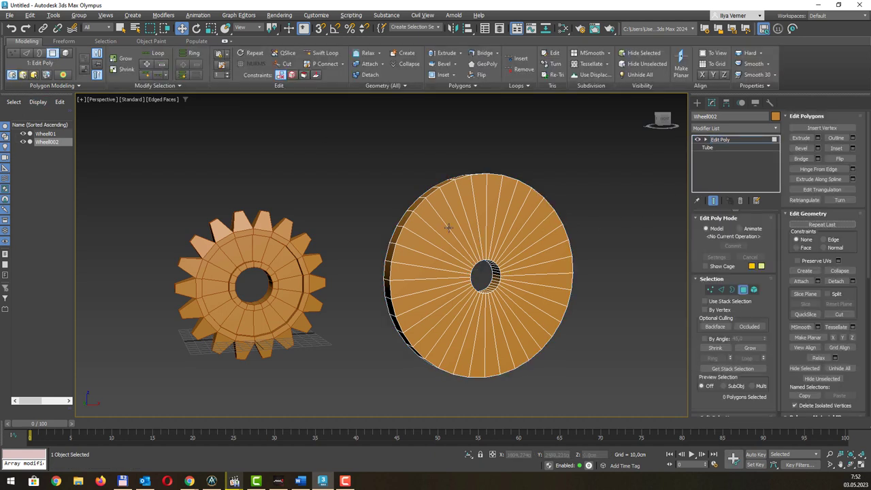
mouse_move(626, 213)
alt+middle_down()
mouse_move(463, 224)
mouse_move(429, 215)
mouse_move(423, 225)
alt+middle_up()
click(423, 226)
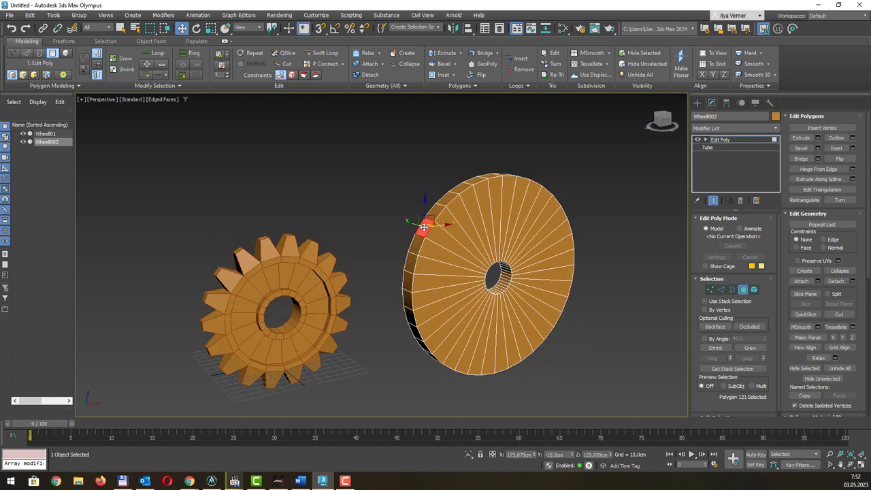
ctrl+click(436, 212)
key(alt+l)
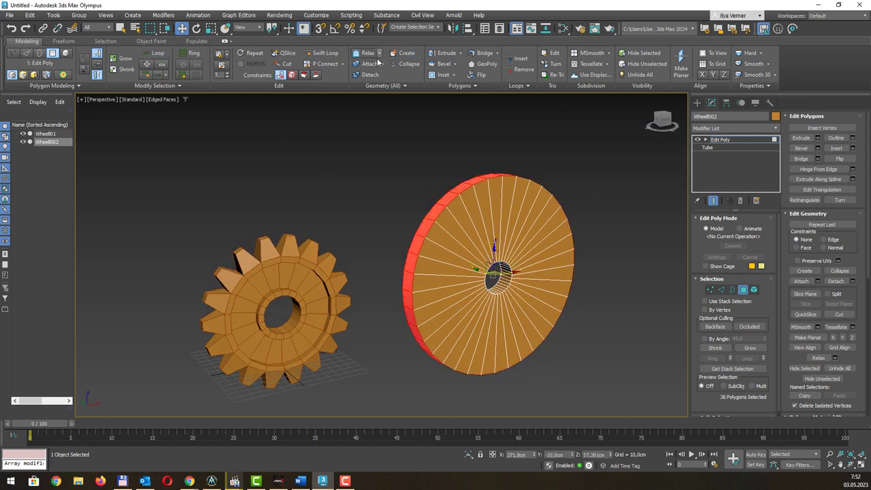
Bevel the rim faces By Polygon with 20 cm height and -6 cm outline
click(455, 63)
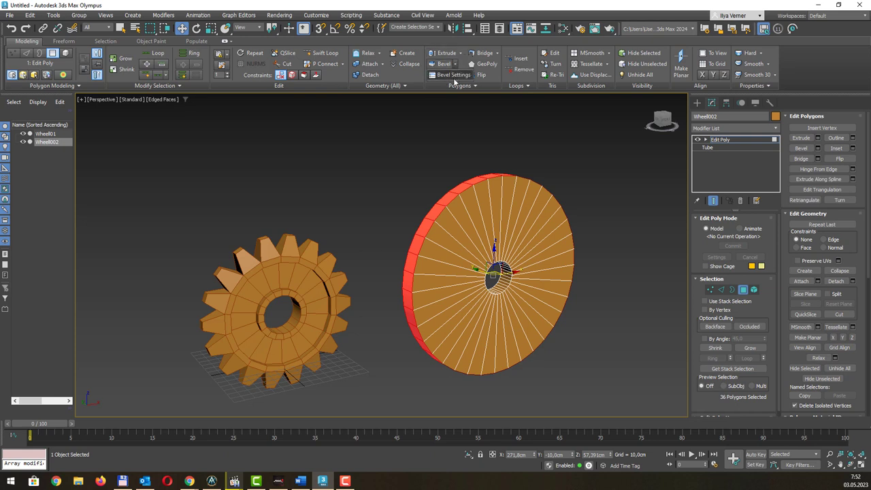
click(454, 77)
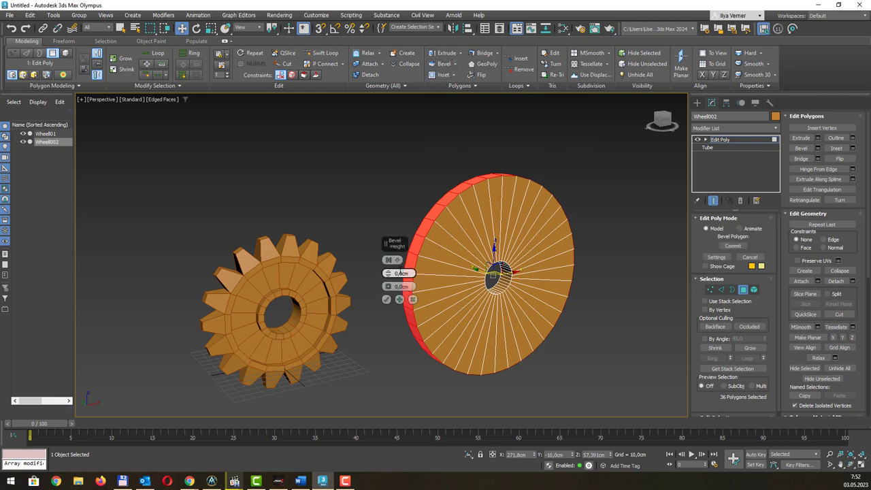
click(389, 259)
click(416, 288)
click(394, 271)
drag(389, 274, 395, 247)
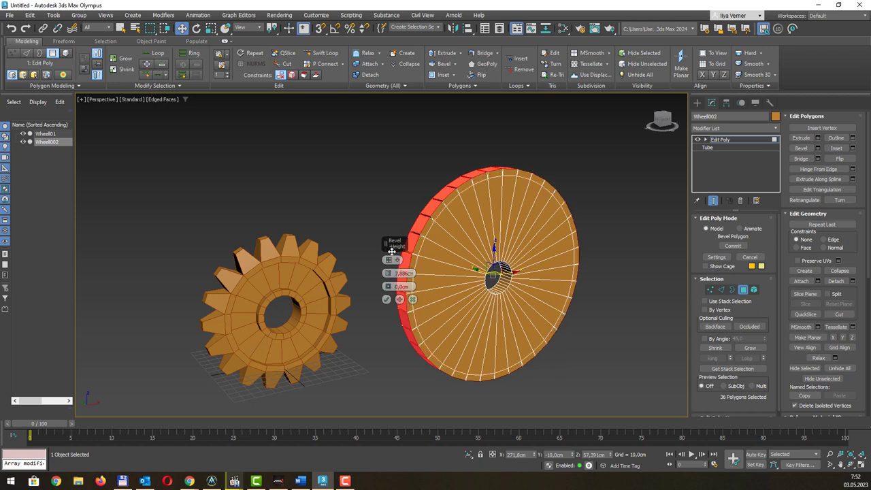
text(20)
key(Return)
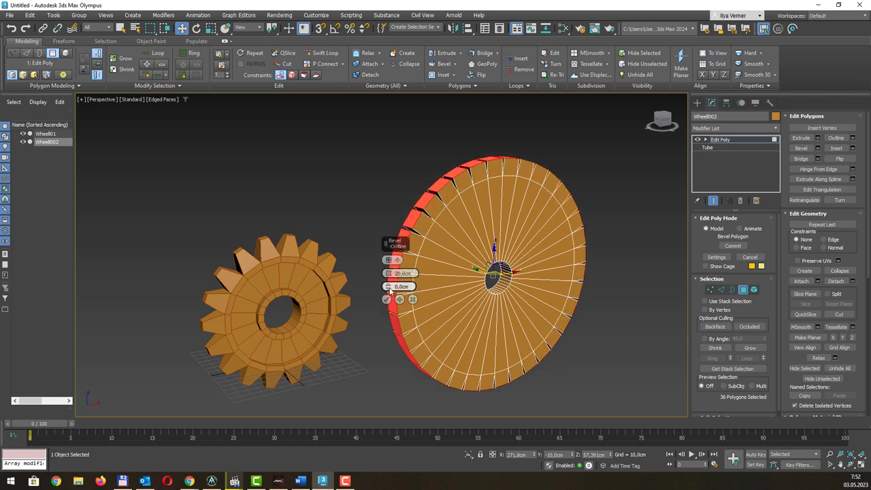
drag(388, 287, 389, 288)
double_click(397, 287)
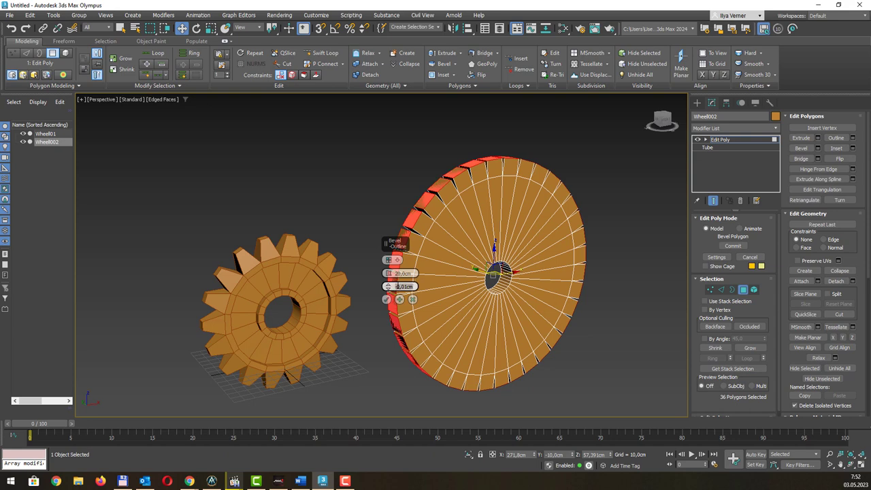
click(397, 287)
text(-6)
key(Return)
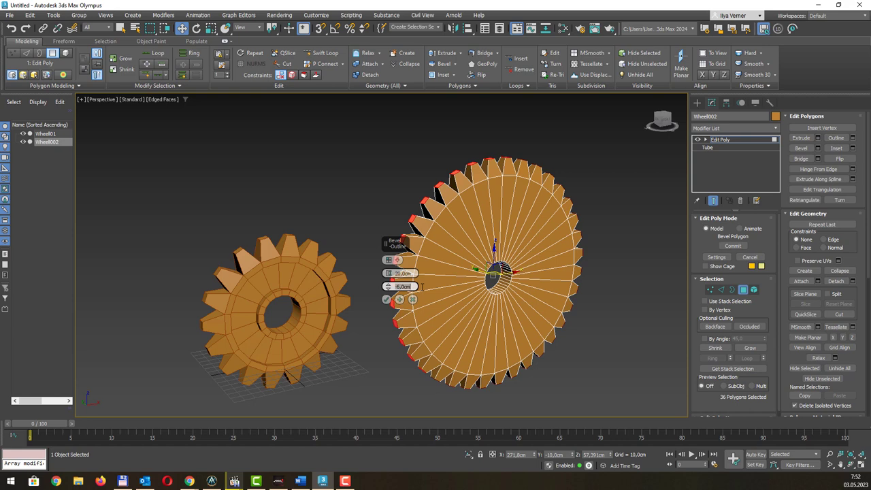
click(385, 303)
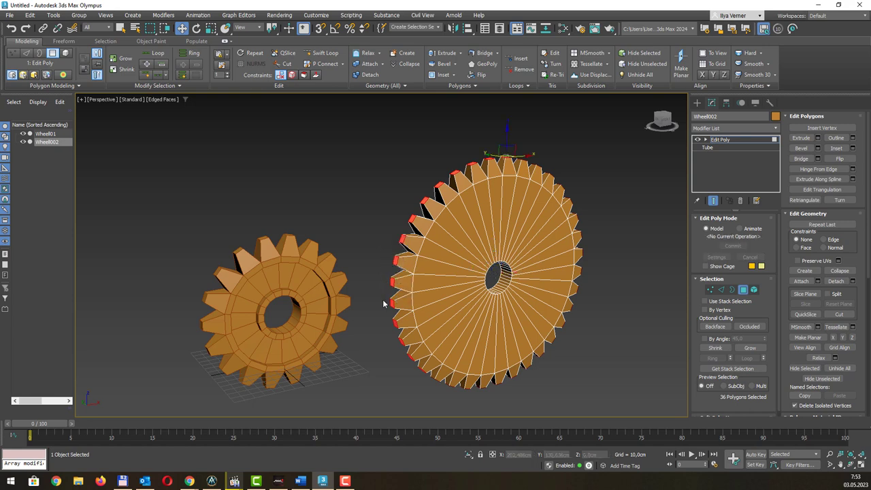
Select the large gear's face polygons, growing the selection across the whole front face
click(460, 228)
ctrl+click(463, 215)
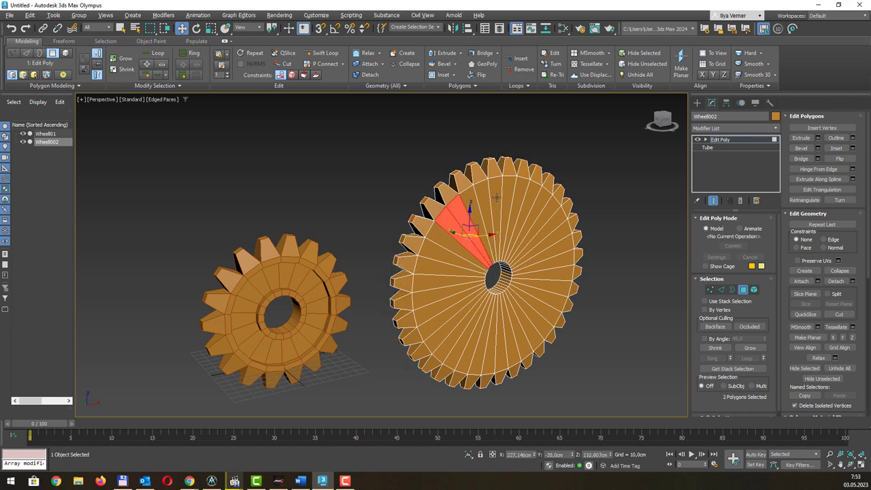
mouse_move(463, 215)
alt+middle_down()
mouse_move(480, 212)
mouse_move(470, 225)
alt+middle_up()
key(q)
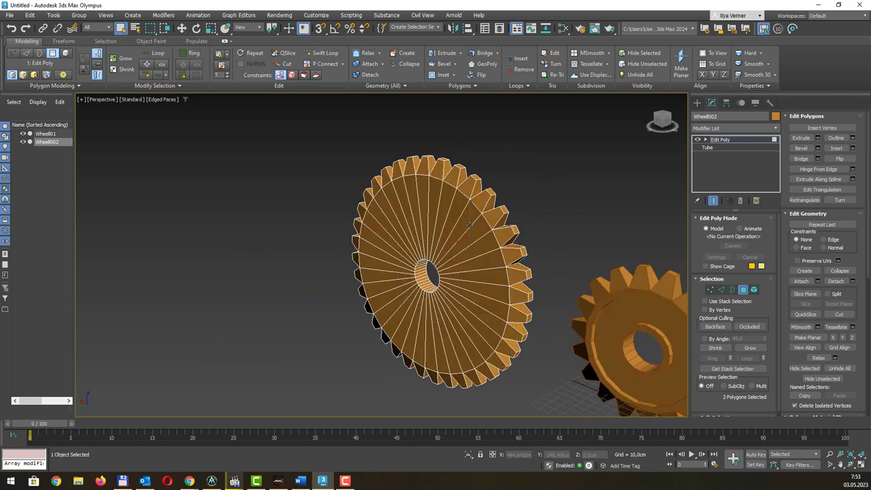
ctrl+click(470, 224)
ctrl+click(453, 212)
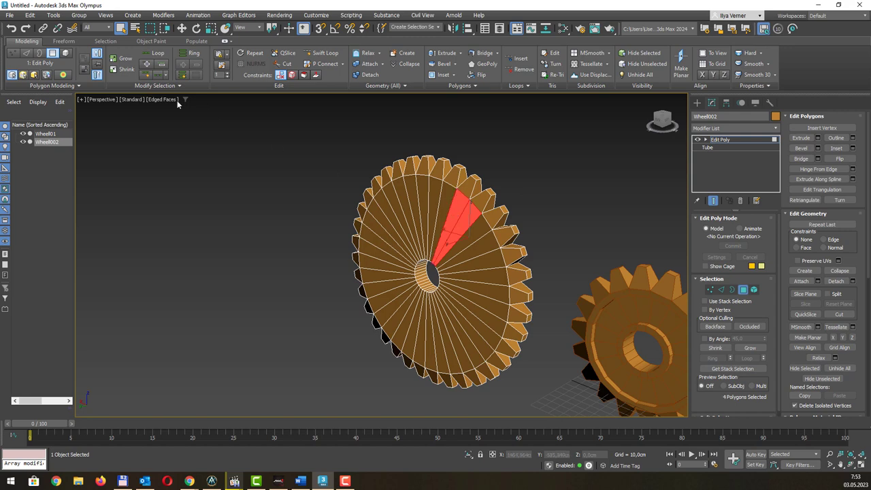
click(154, 53)
mouse_move(445, 128)
alt+middle_down()
mouse_move(422, 147)
mouse_move(367, 134)
alt+middle_up()
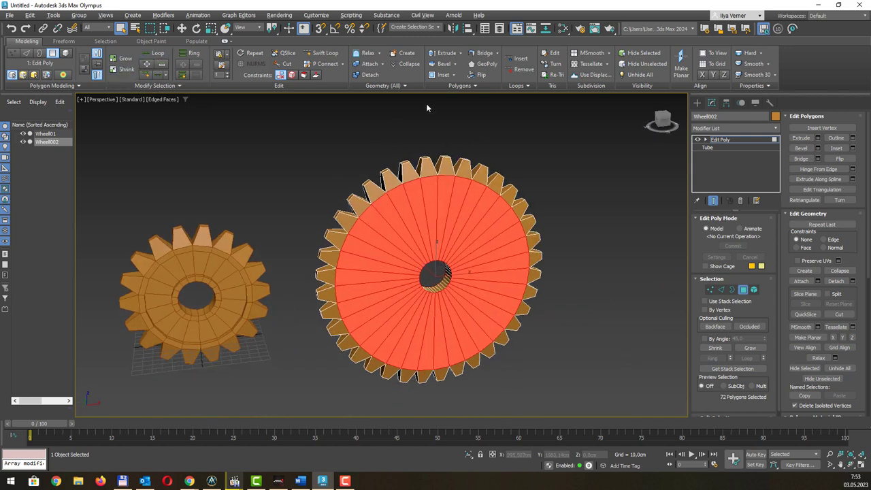
Inset the selected front face by 1 to leave a thin outer ring
click(455, 75)
click(400, 273)
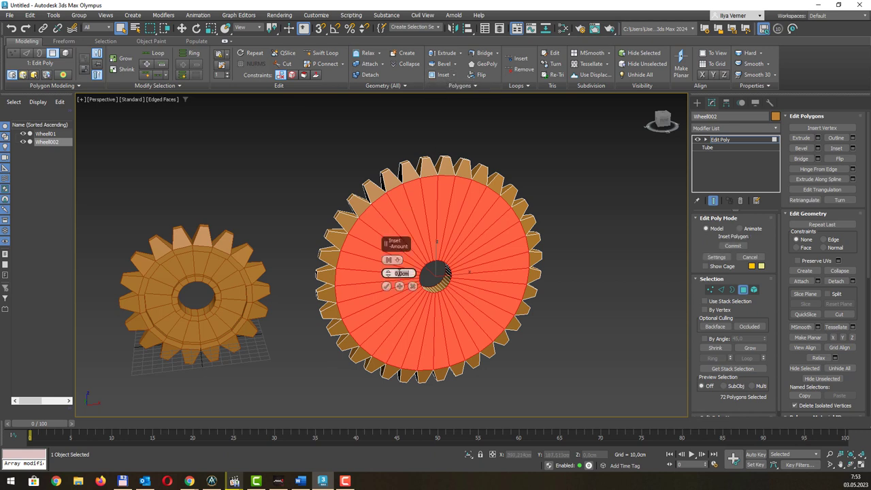
text(1)
key(Return)
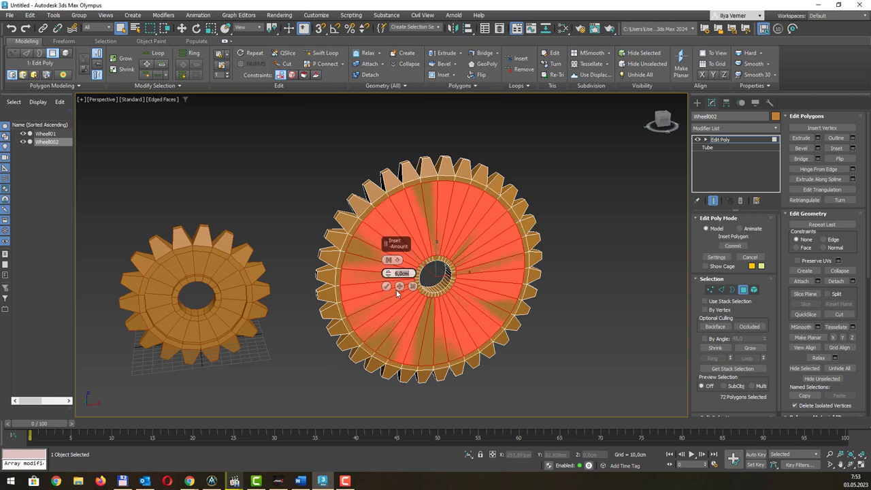
click(386, 286)
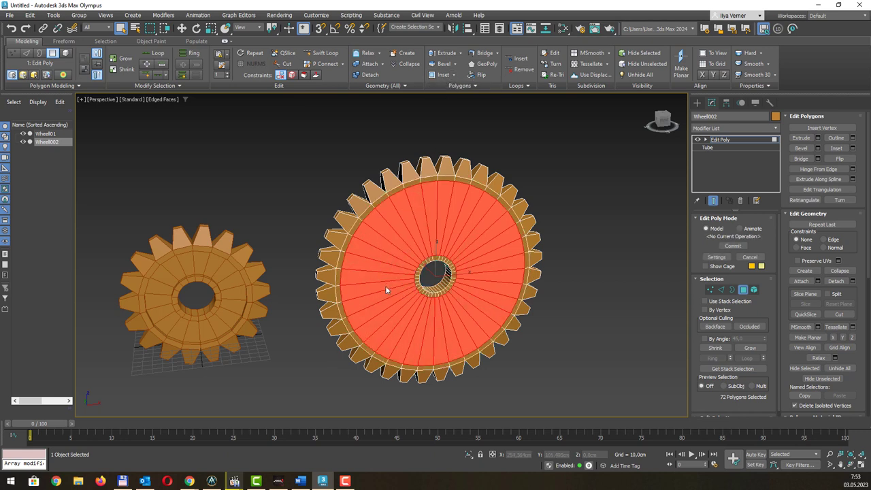
Extrude the inset face inward with height -5, then leave polygon editing
click(463, 64)
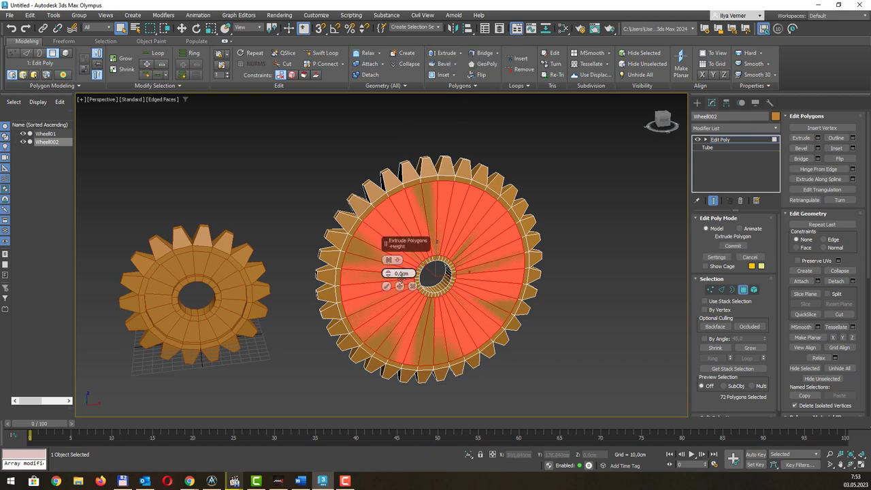
double_click(396, 273)
text(-5)
key(Return)
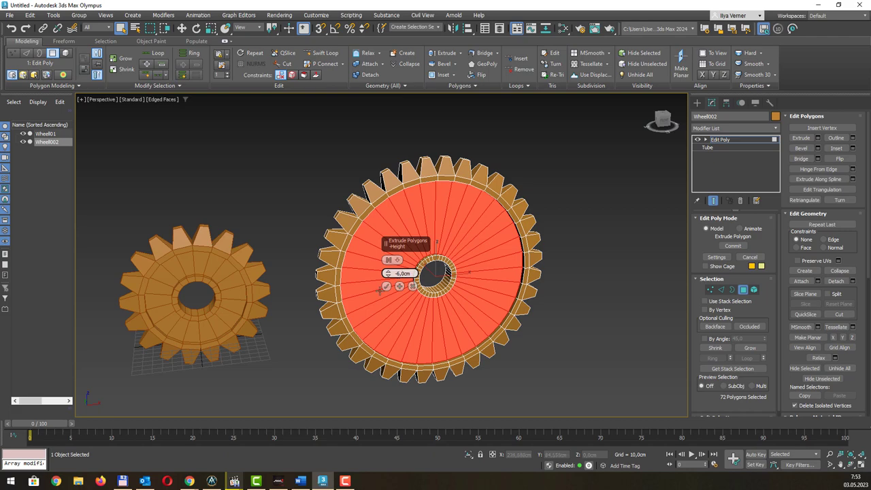
click(386, 287)
mouse_move(386, 286)
alt+middle_down()
mouse_move(531, 131)
mouse_move(550, 162)
mouse_move(655, 145)
alt+middle_up()
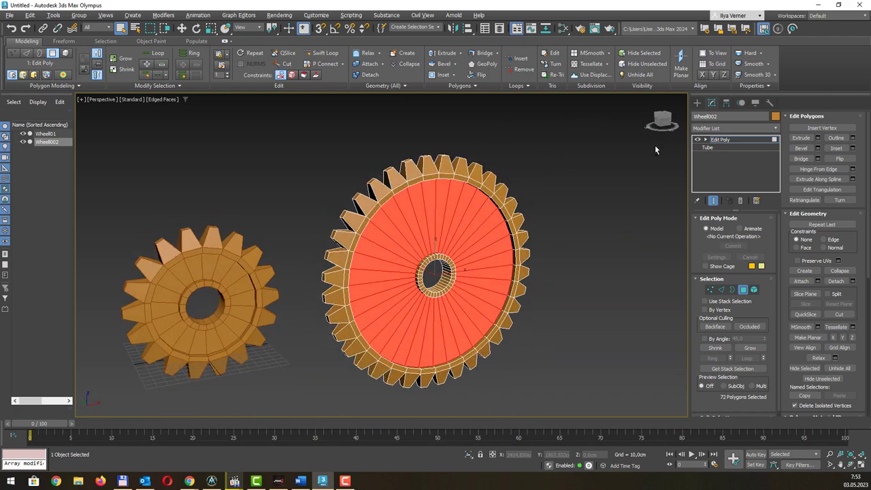
click(728, 140)
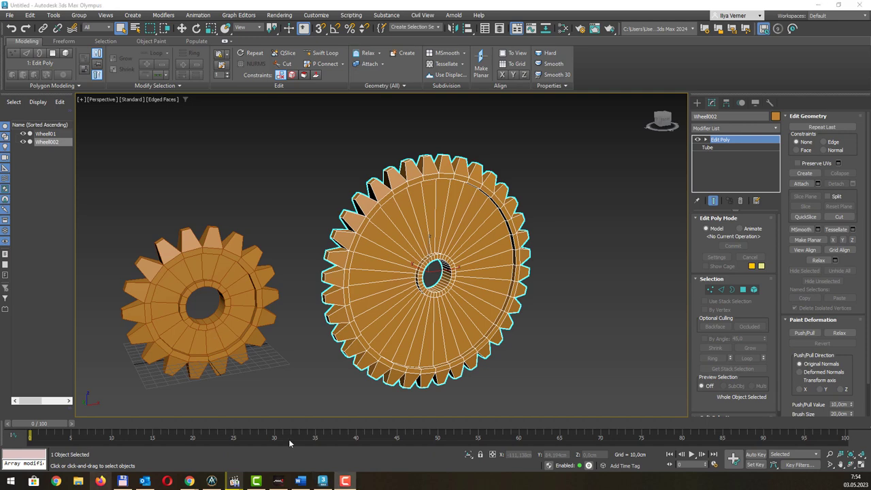
middle_drag(360, 250, 367, 243)
In the Front view, move the small gear right toward the large gear
key(f)
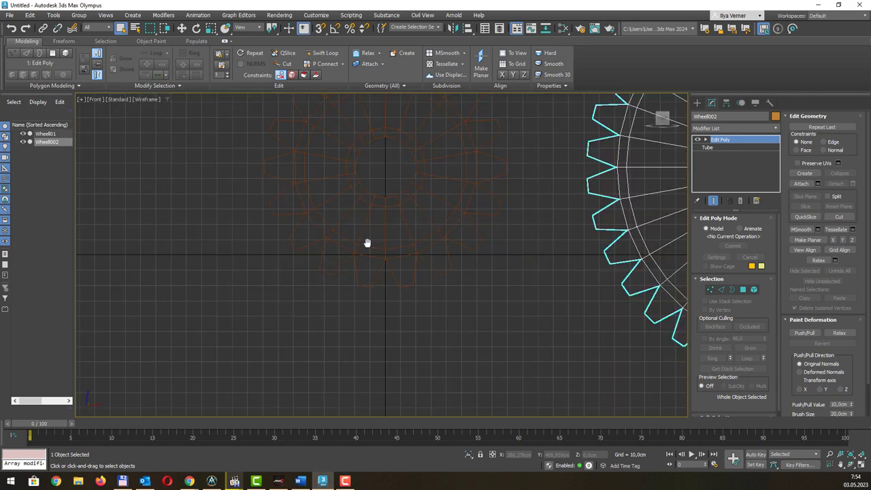
scroll(408, 211, down, 3)
scroll(336, 257, down, 2)
scroll(314, 289, up, 2)
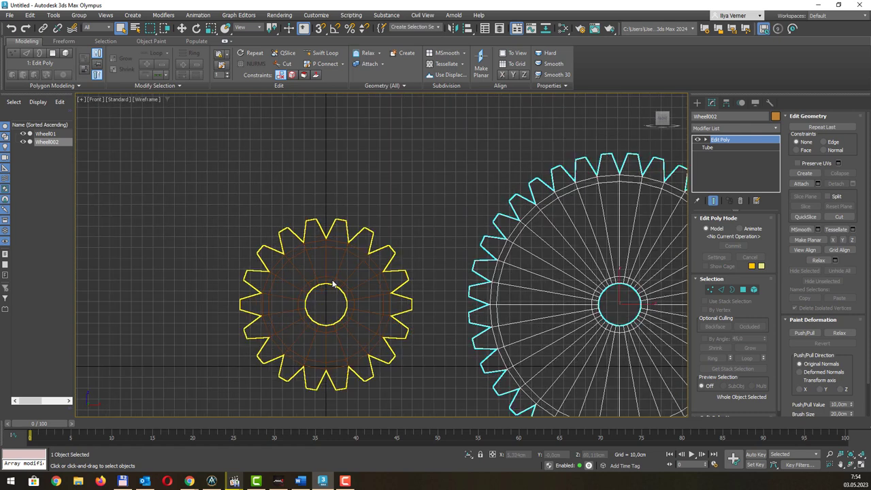
click(383, 288)
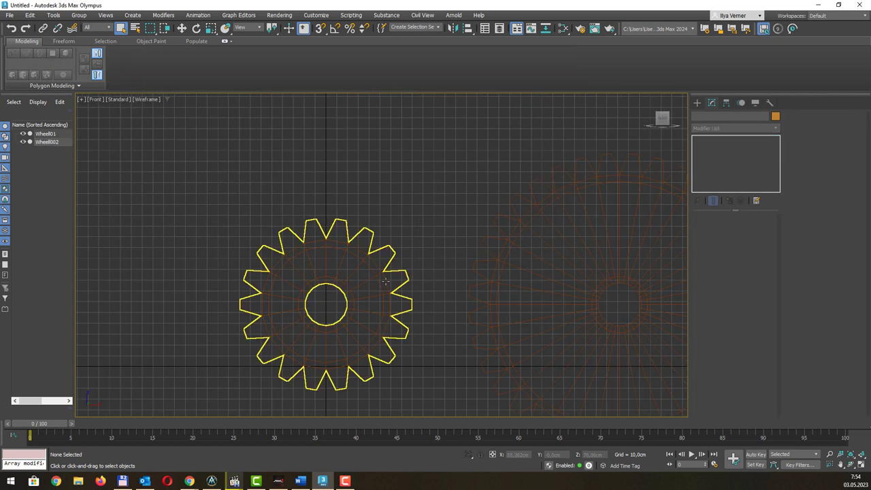
click(351, 303)
key(w)
drag(351, 303, 413, 303)
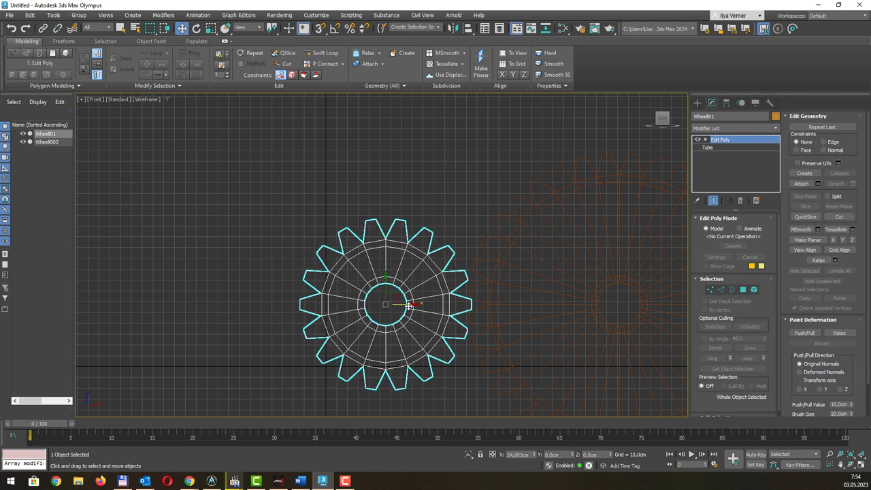
Nudge the small gear slightly further right beside the large gear
scroll(488, 302, up, 3)
scroll(488, 303, up, 2)
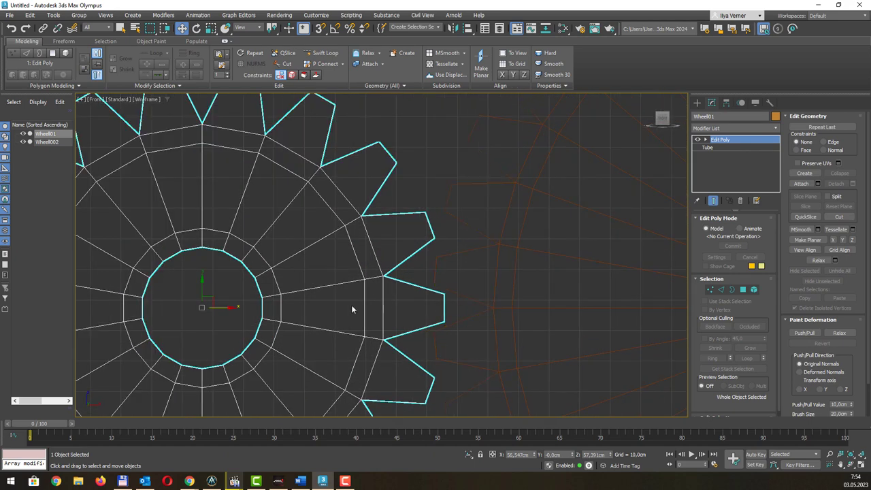
drag(228, 307, 236, 307)
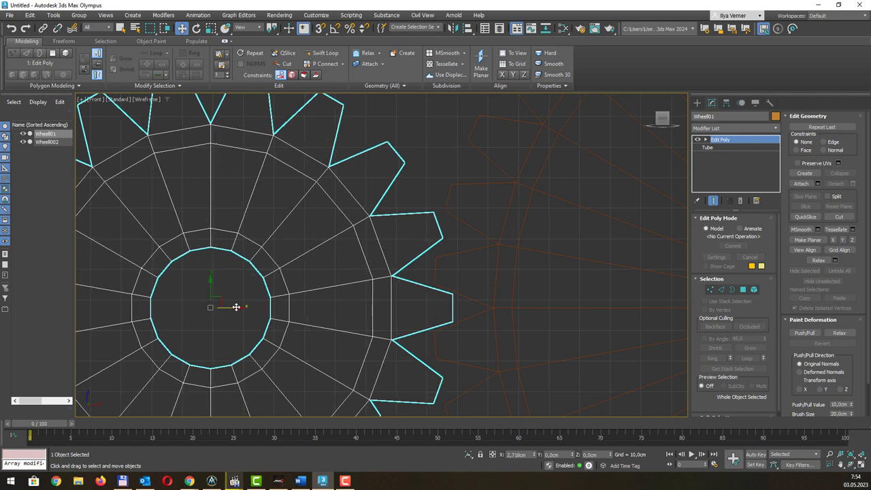
scroll(448, 288, down, 2)
scroll(442, 272, down, 2)
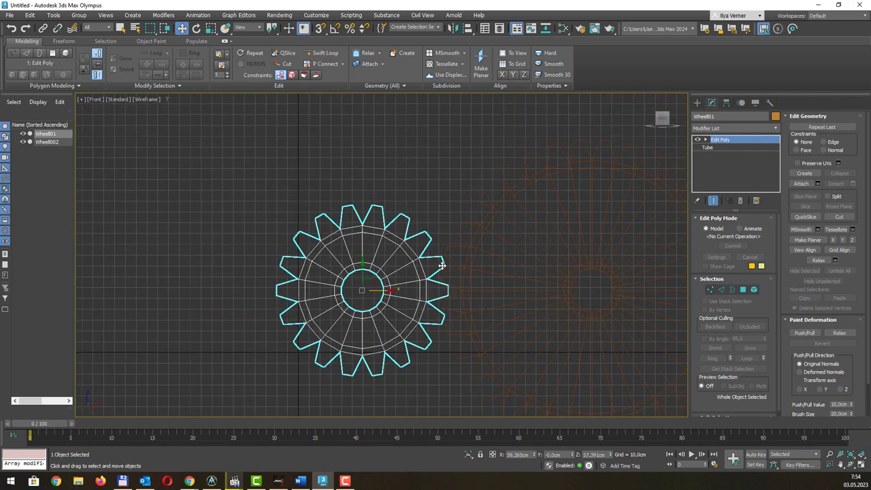
Check both gears side by side in Perspective, then return to the Front view
key(p)
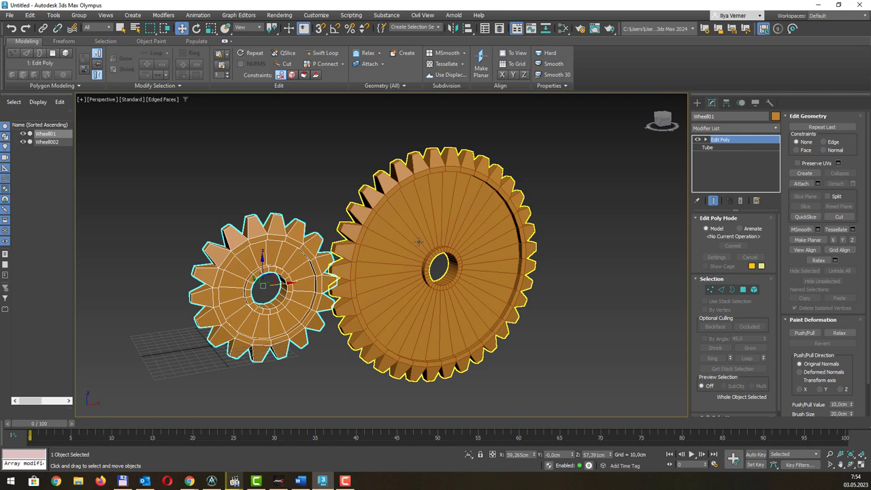
mouse_move(419, 242)
alt+middle_down()
mouse_move(379, 224)
mouse_move(432, 212)
mouse_move(371, 220)
mouse_move(429, 228)
alt+middle_up()
key(q)
middle_drag(513, 257, 526, 237)
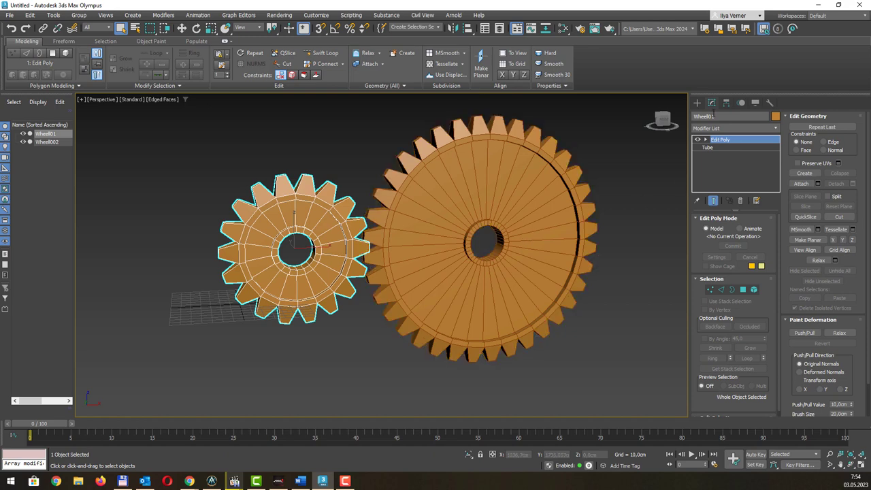
key(f)
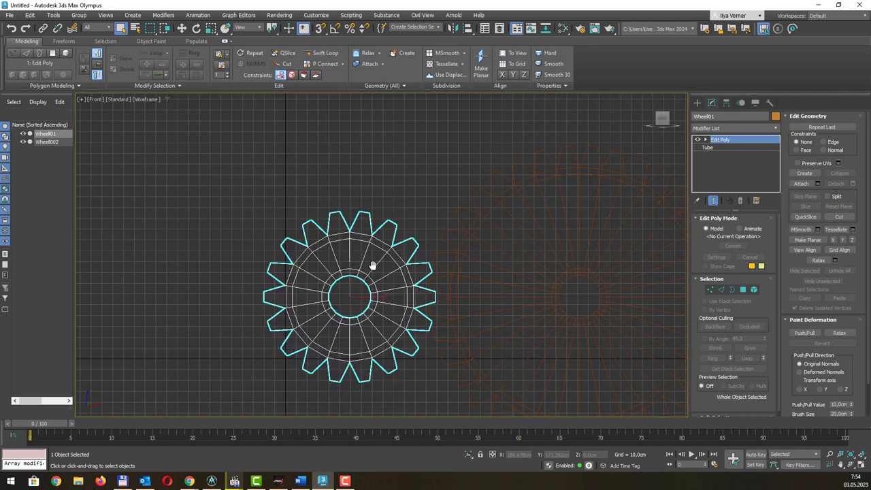
Draw a small cylinder at the small gear's centre
click(697, 103)
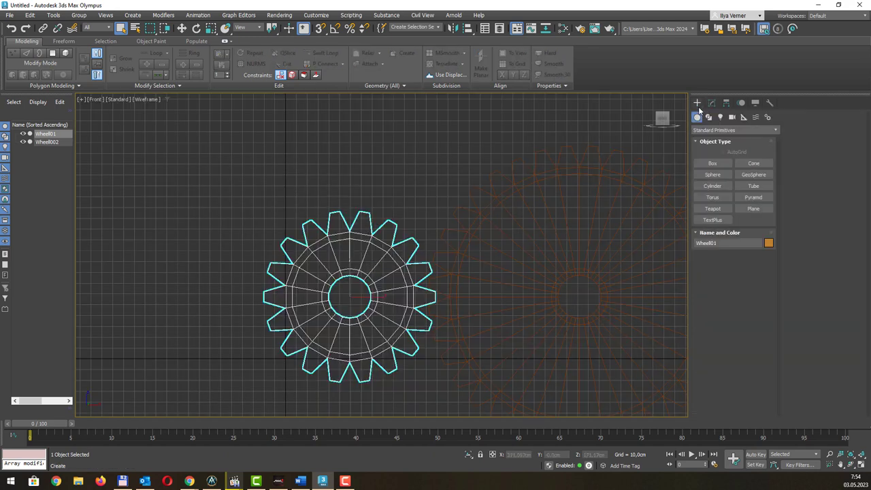
click(715, 185)
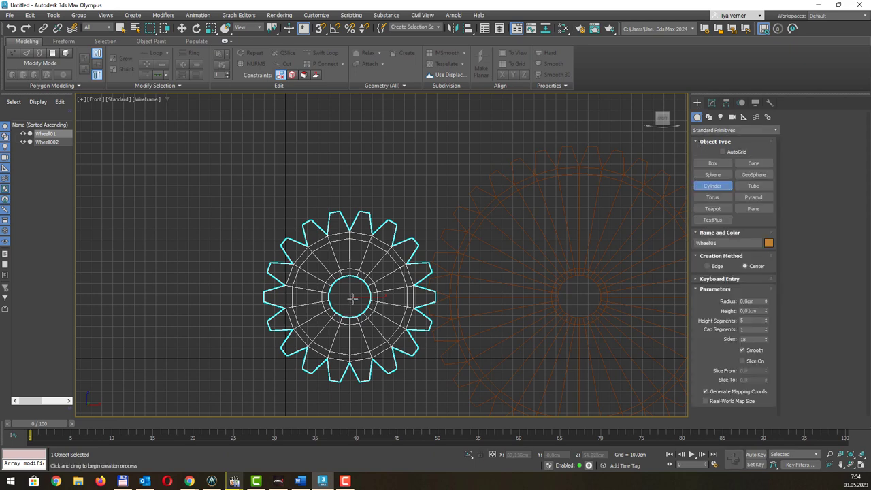
drag(350, 297, 356, 304)
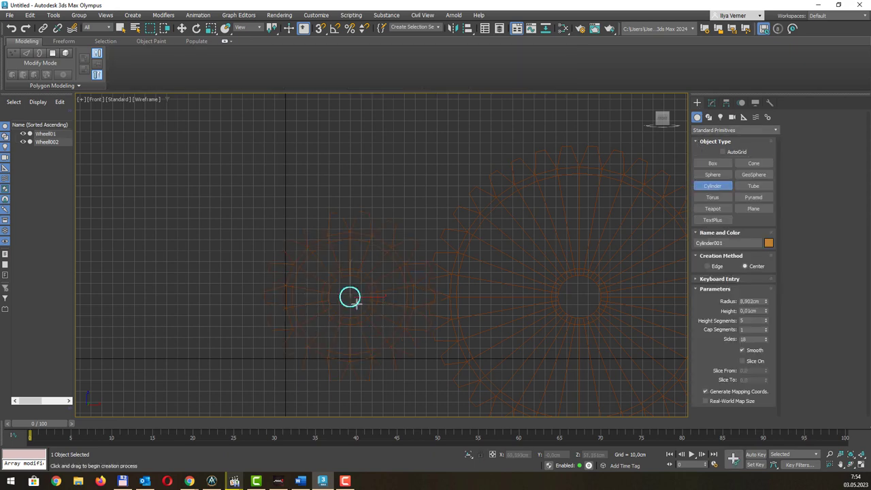
click(438, 376)
right_click(438, 376)
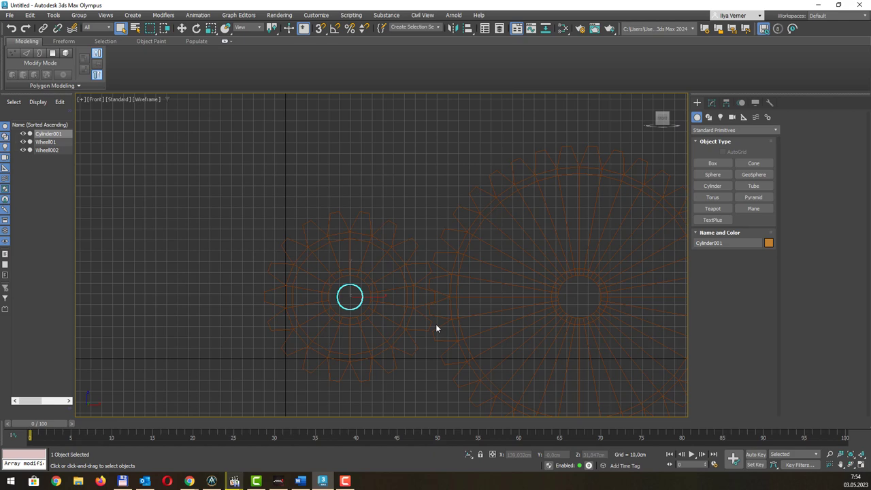
key(p)
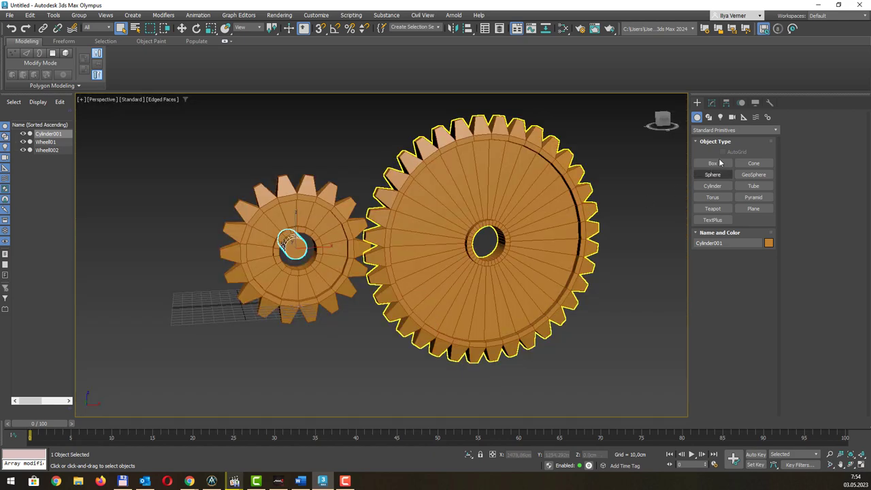
Set the cylinder's radius to 20 cm and height to -200 cm
click(712, 103)
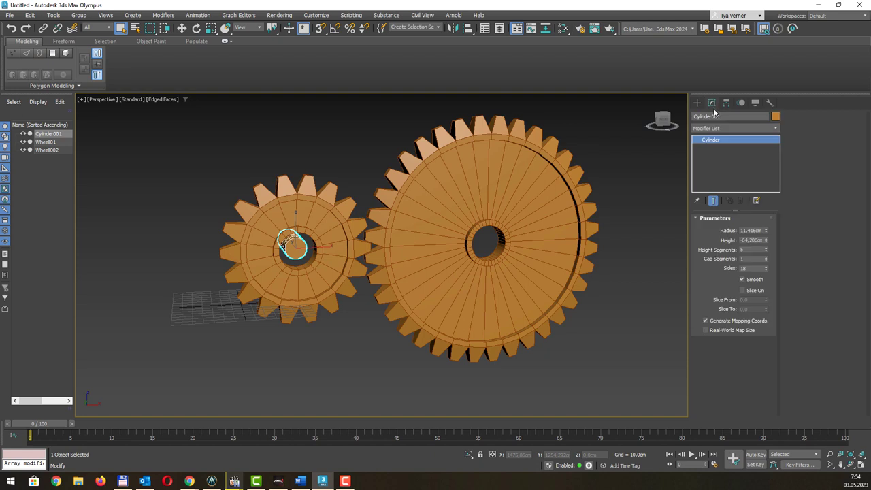
double_click(743, 230)
text(1)
key(Return)
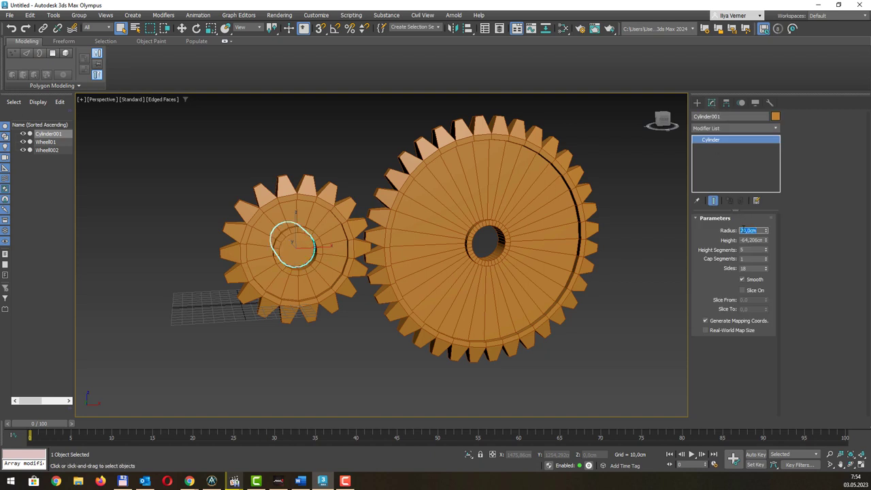
double_click(759, 240)
text(-200)
key(Return)
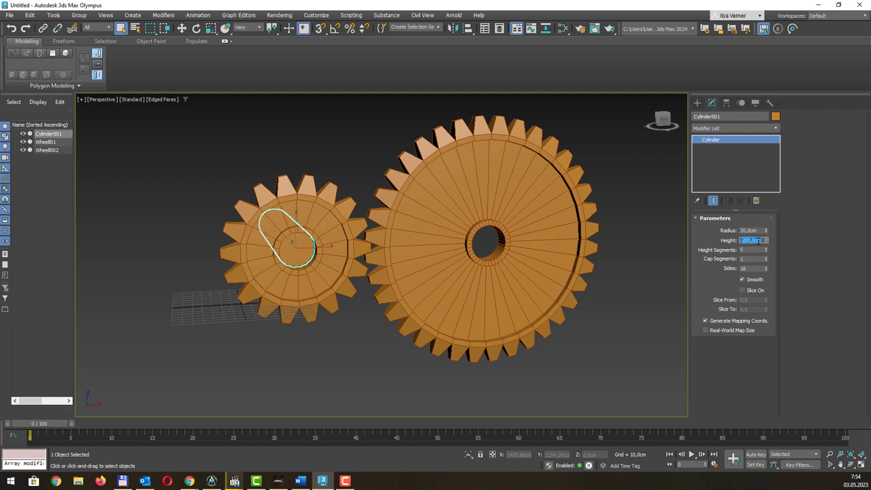
Slide the cylinder along its axis so it runs through the small gear
alt+middle_drag(302, 234, 290, 262)
key(w)
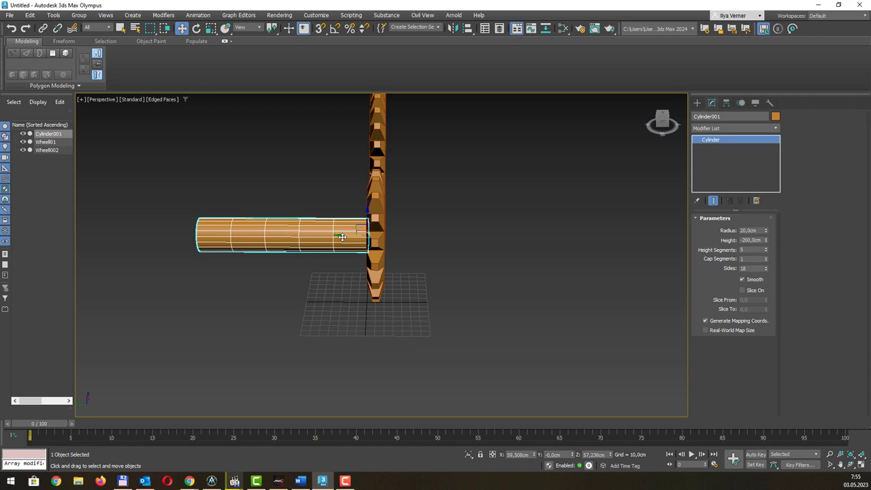
drag(342, 236, 424, 236)
mouse_move(514, 206)
alt+middle_down()
mouse_move(430, 202)
mouse_move(437, 193)
mouse_move(465, 203)
alt+middle_up()
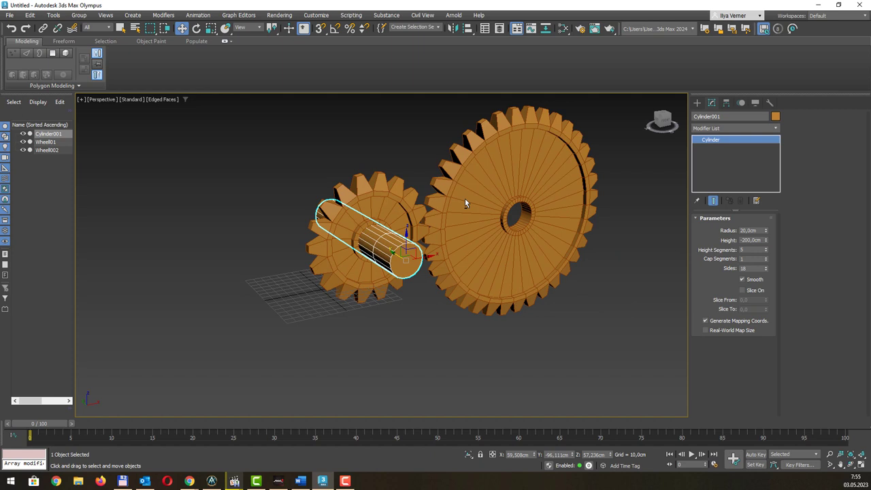
Rename the cylinder to Axes01
click(728, 116)
text(Axes01)
key(Return)
middle_drag(381, 234, 367, 235)
scroll(366, 234, up, 3)
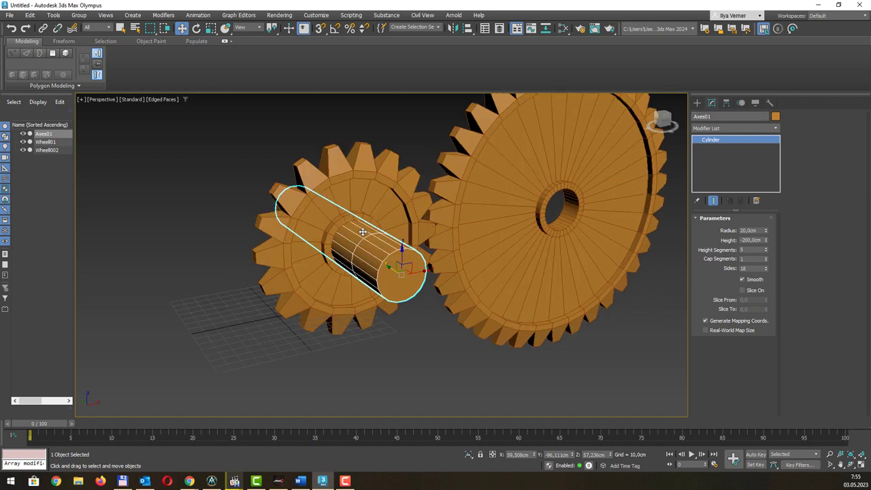
Align Axes01 to Wheel01 on X and Z position, then Shift-drag a copy into the big gear's hole
key(alt+a)
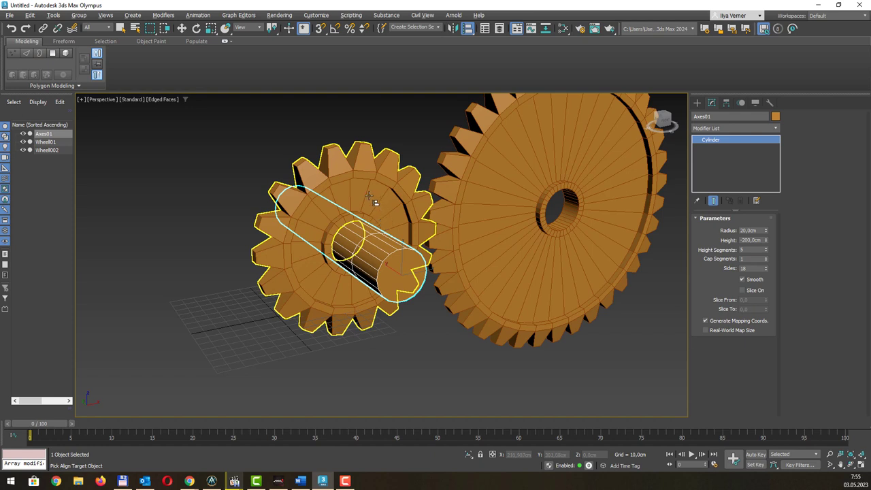
click(373, 198)
drag(428, 157, 530, 202)
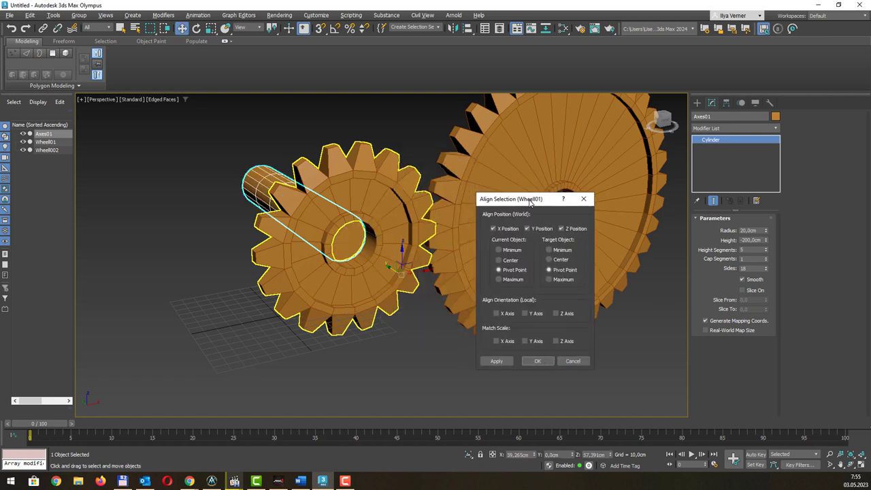
click(564, 229)
click(533, 230)
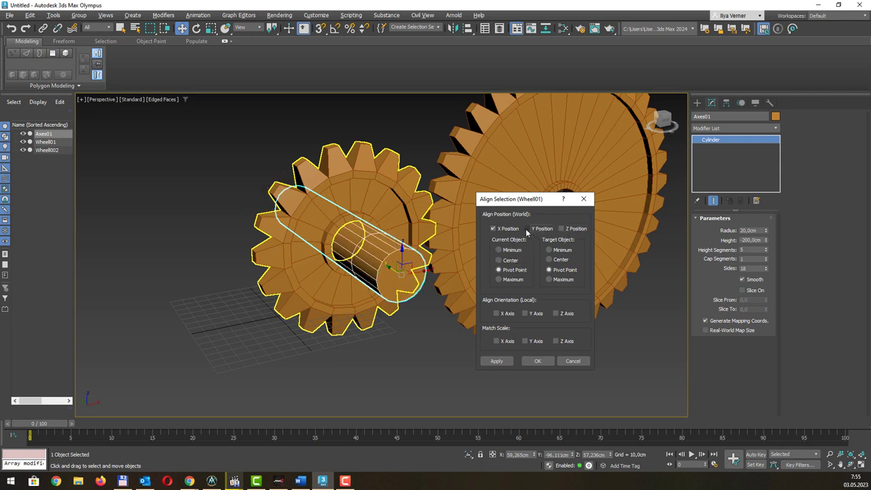
click(565, 229)
click(536, 361)
alt+middle_drag(481, 289, 465, 283)
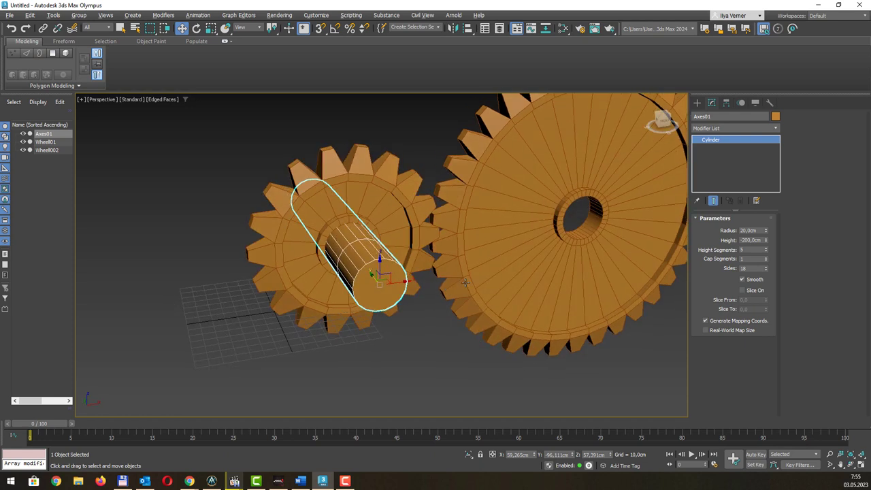
drag(403, 284, 660, 217)
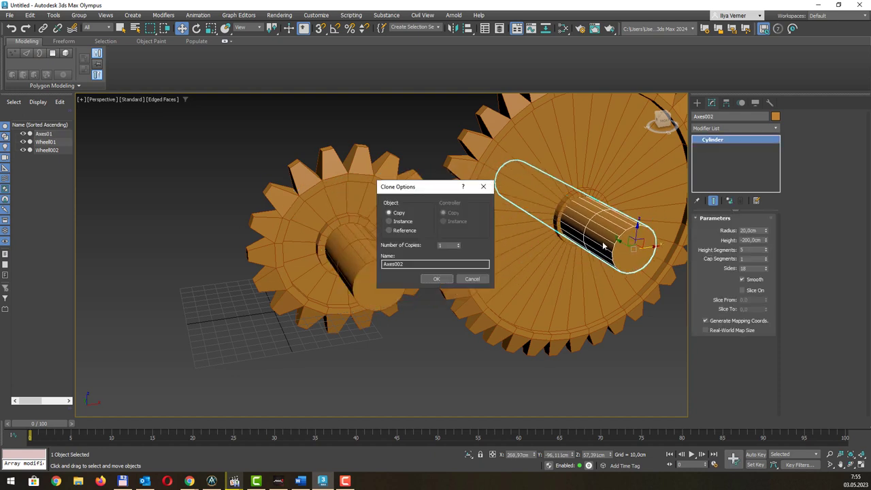
Accept the copy as Axes002 and align it to Wheel002 on X and Z position
click(436, 279)
key(alt+a)
click(624, 162)
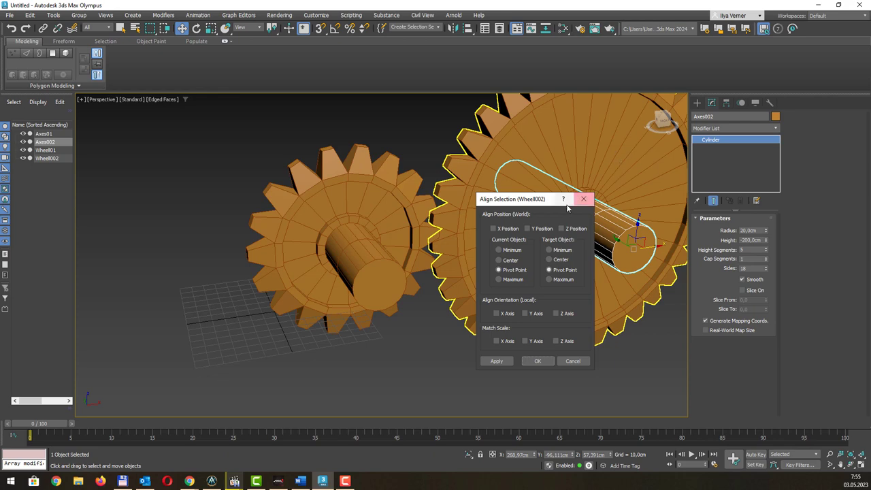
click(493, 229)
click(562, 229)
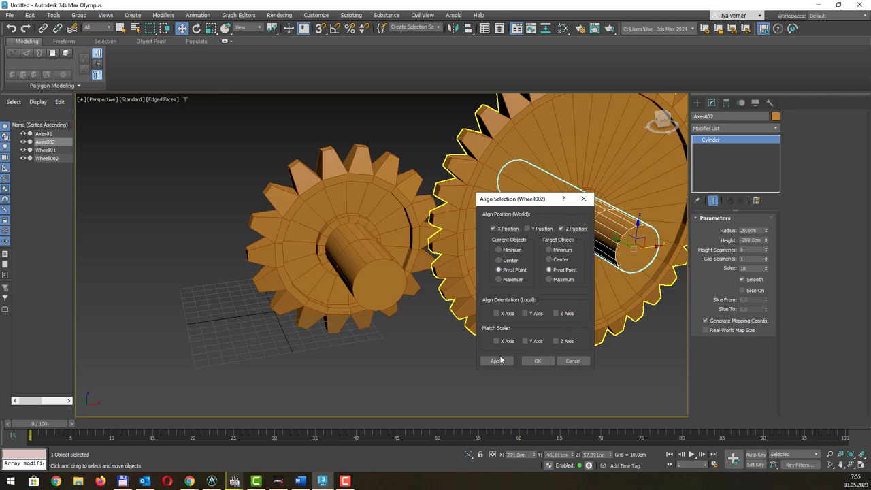
click(538, 361)
Deselect the axle and reframe the view showing both gears on their axles
mouse_move(552, 353)
alt+middle_down()
mouse_move(632, 211)
mouse_move(478, 206)
alt+middle_up()
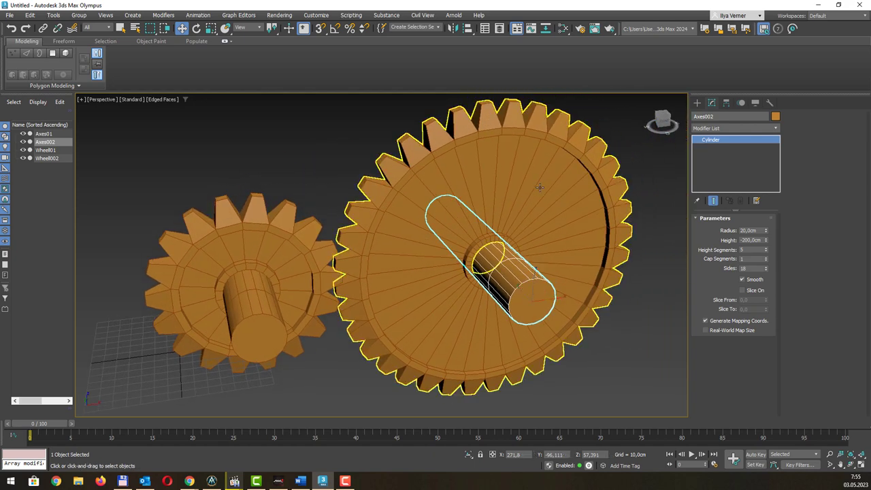
key(q)
alt+middle_drag(543, 202, 540, 193)
scroll(540, 192, down, 3)
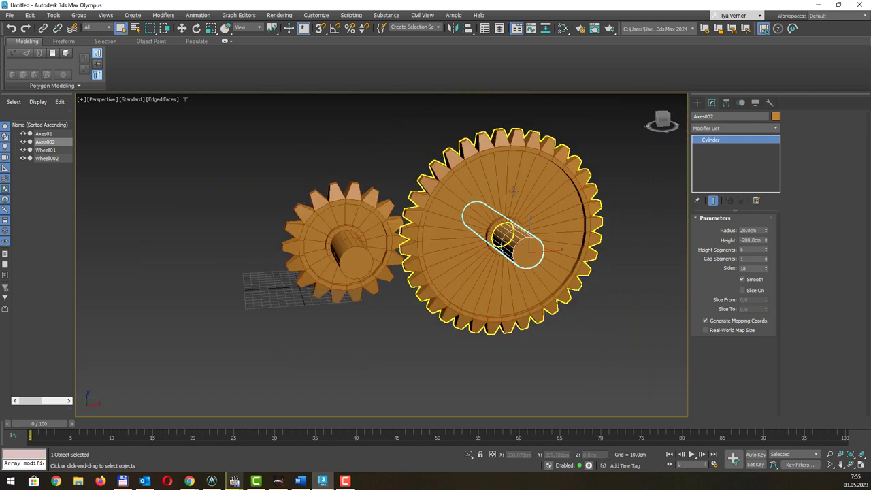
click(412, 149)
mouse_move(401, 145)
middle_down()
mouse_move(390, 169)
mouse_move(406, 182)
mouse_move(397, 162)
middle_up()
scroll(360, 170, up, 3)
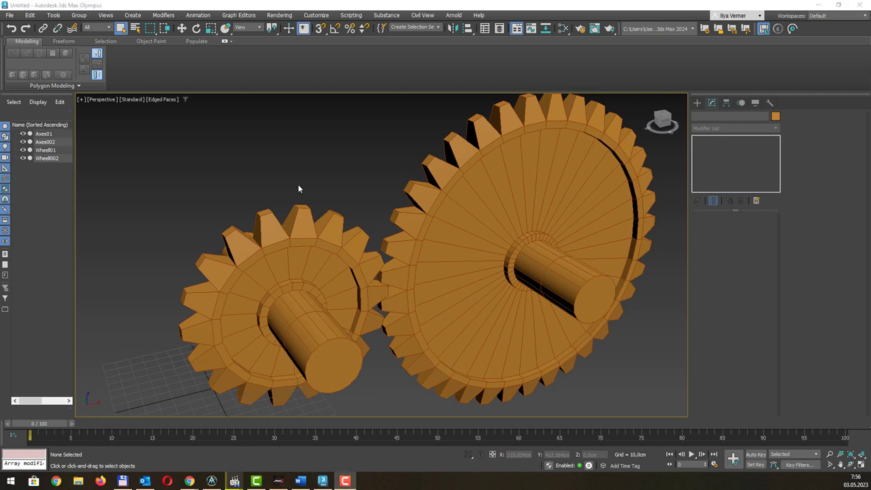
Fit the whole scene in the Front view and pick the Rectangle shape tool
key(f)
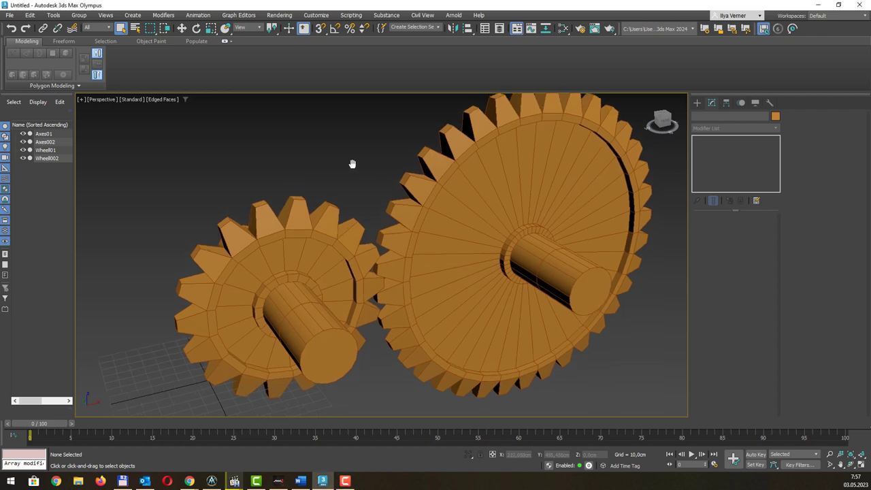
key(z)
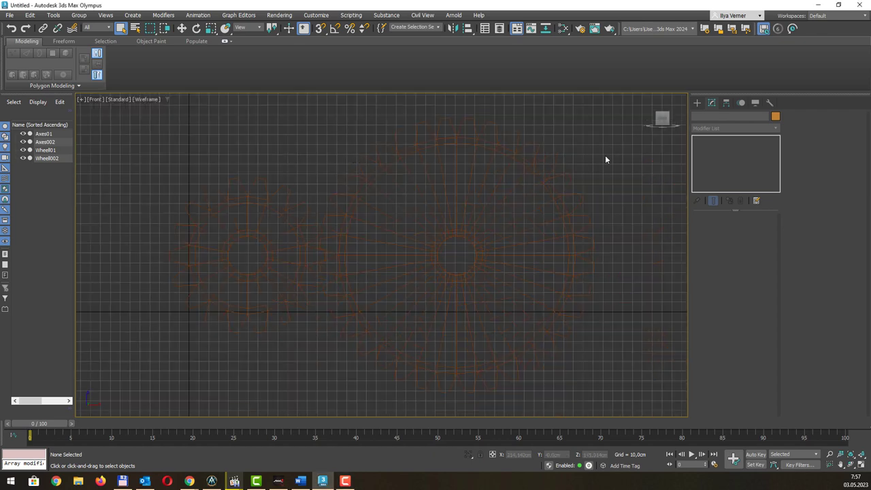
click(698, 102)
click(708, 117)
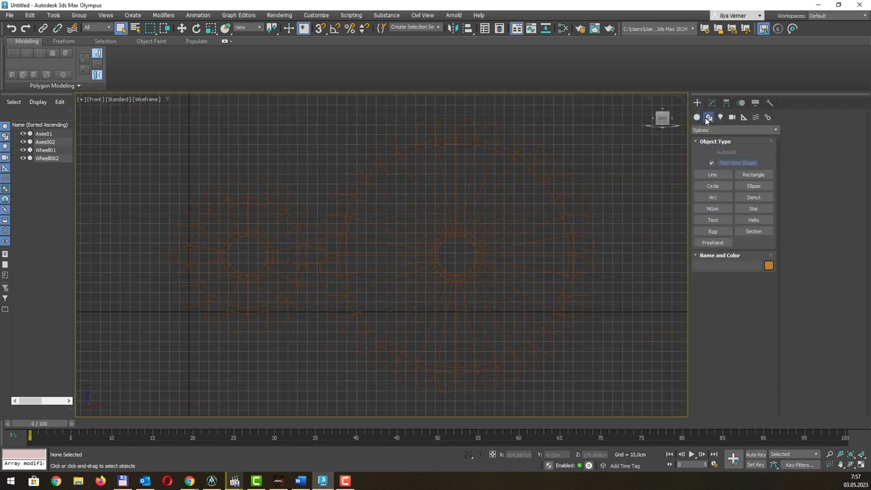
click(741, 174)
Draw a 307 × 533 cm rectangle over the lower gears and bring up its conversion options
scroll(471, 156, down, 3)
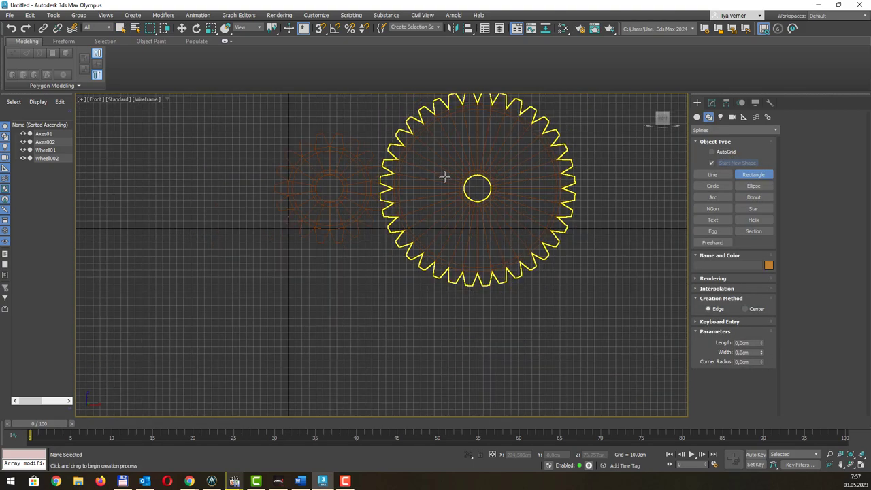
scroll(443, 179, down, 2)
mouse_move(297, 186)
mouse_down()
mouse_move(570, 271)
mouse_move(563, 288)
mouse_up()
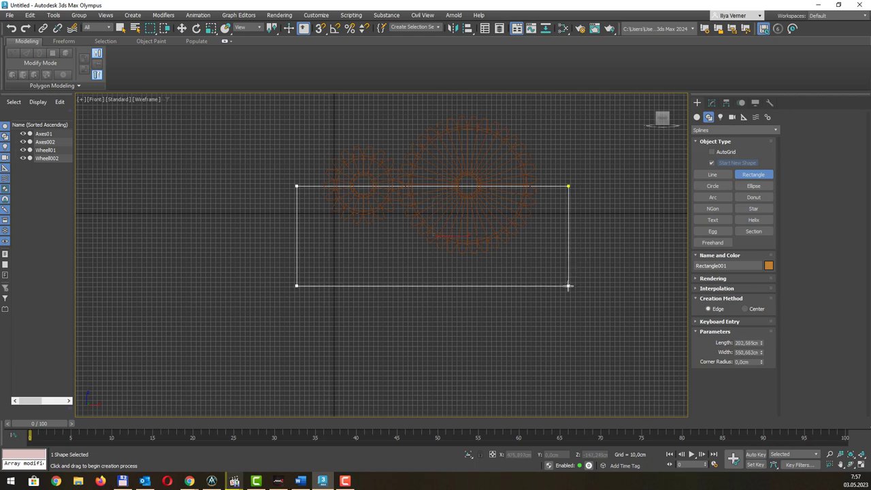
drag(562, 288, 560, 288)
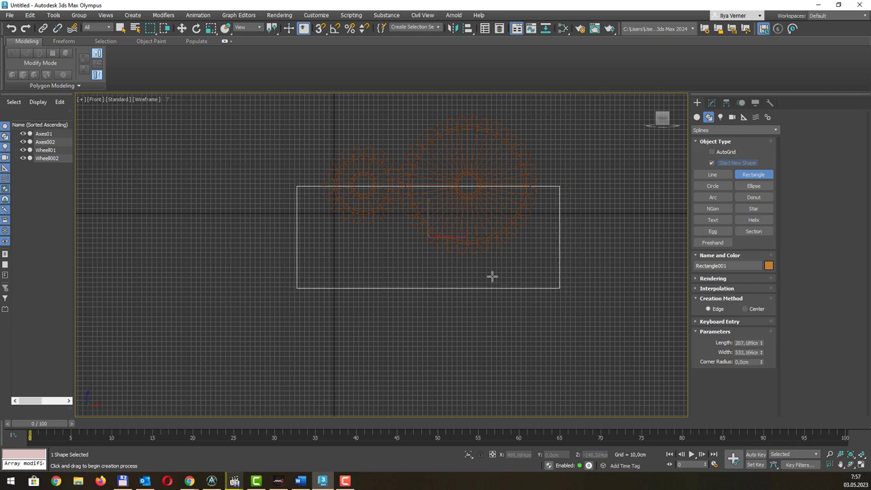
middle_drag(377, 203, 357, 216)
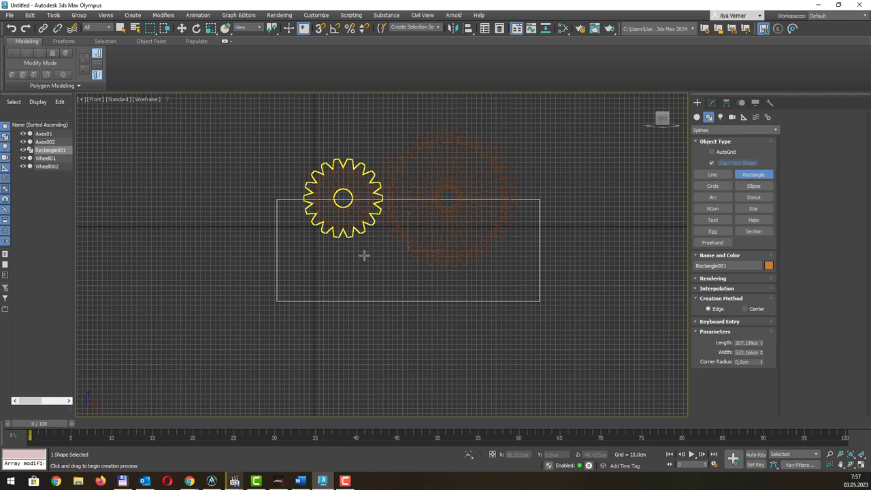
right_click(390, 298)
right_click(390, 300)
mouse_move(427, 413)
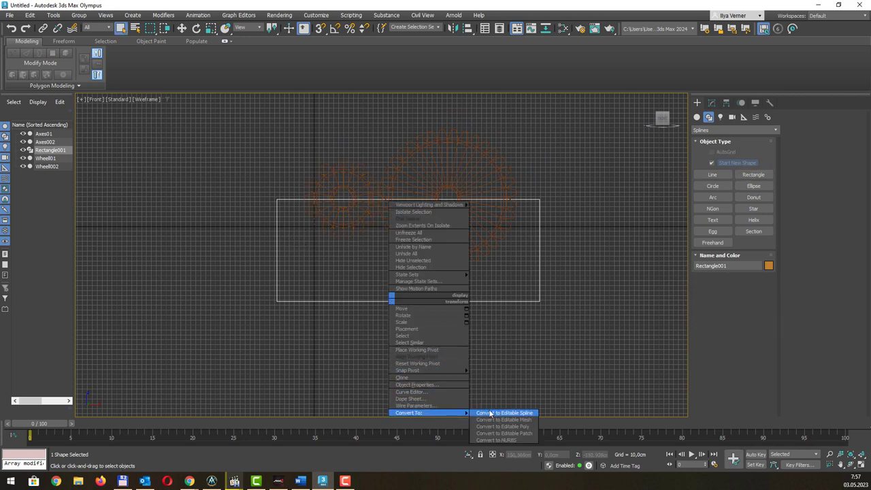
Convert the rectangle to an Editable Spline and fillet its two bottom corners
click(504, 413)
middle_drag(404, 203, 380, 229)
key(1)
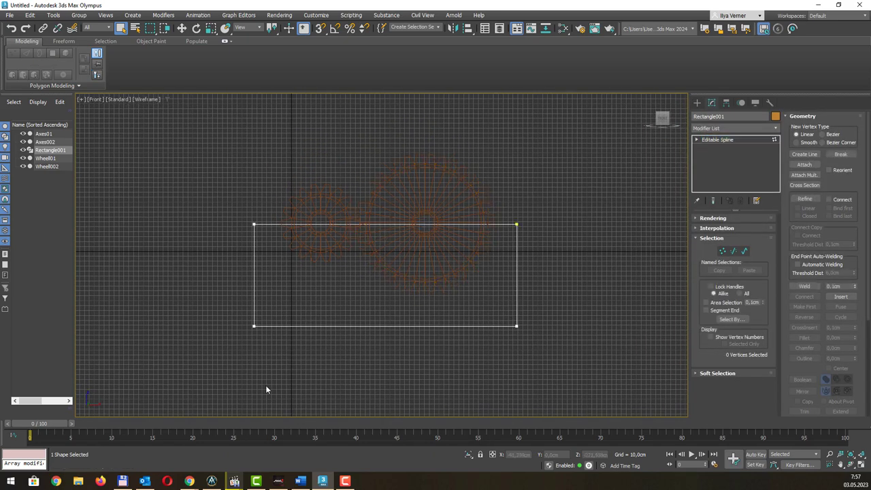
drag(578, 325, 579, 311)
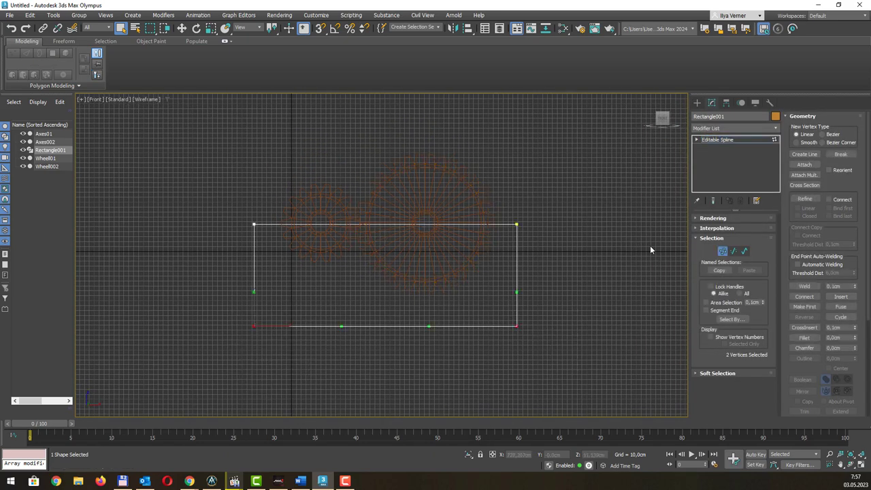
scroll(842, 289, down, 2)
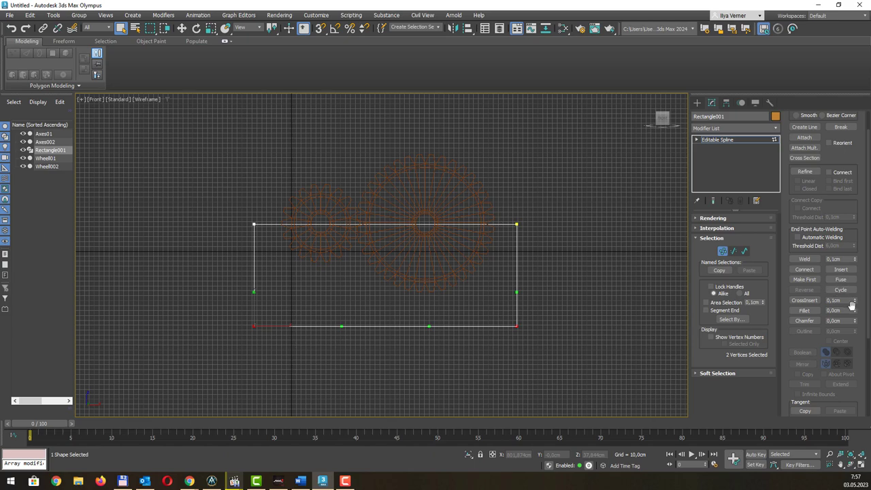
drag(855, 312, 855, 286)
Move the outline's left-side vertices outward to widen its left side
middle_drag(496, 184, 491, 192)
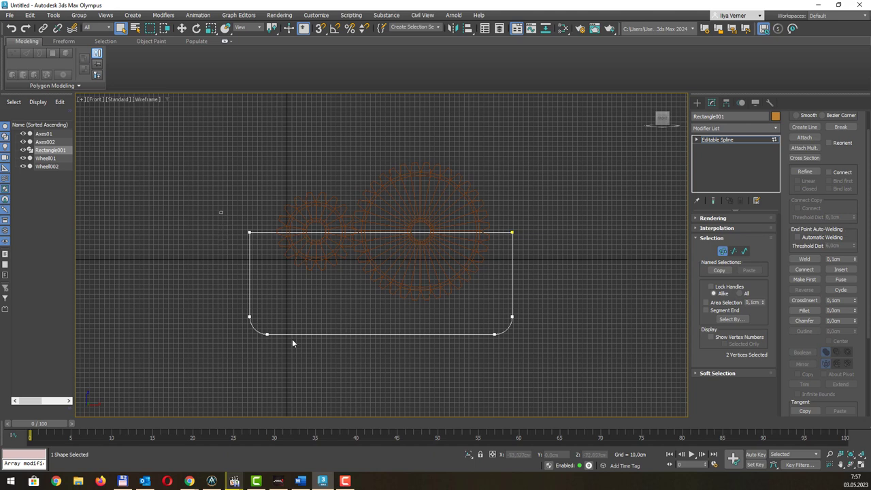
drag(221, 211, 298, 357)
key(w)
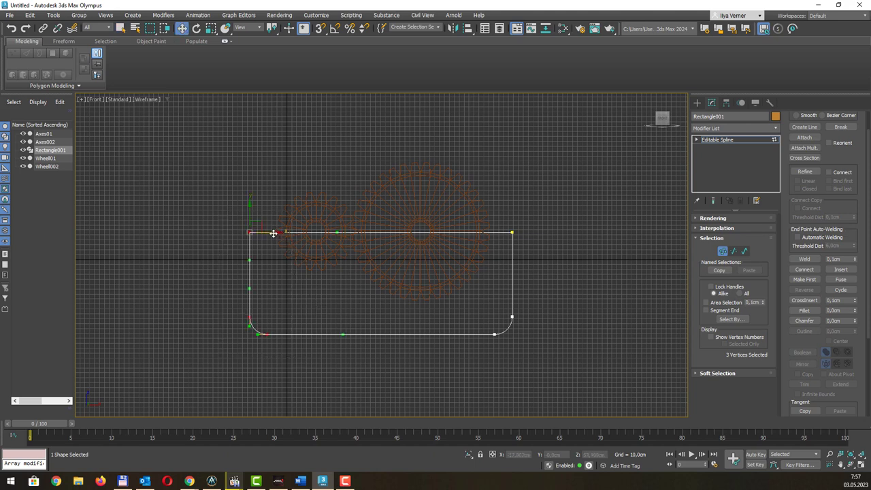
drag(273, 234, 267, 234)
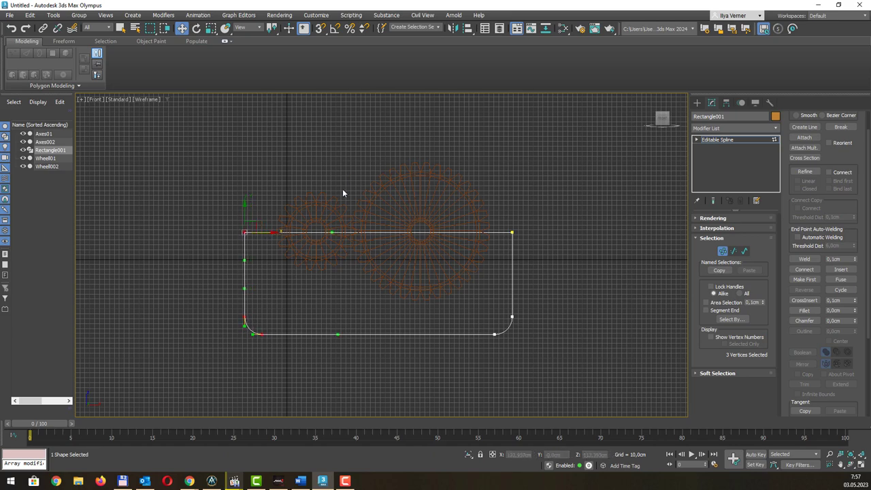
alt+middle_drag(342, 189, 356, 183)
key(shift+z)
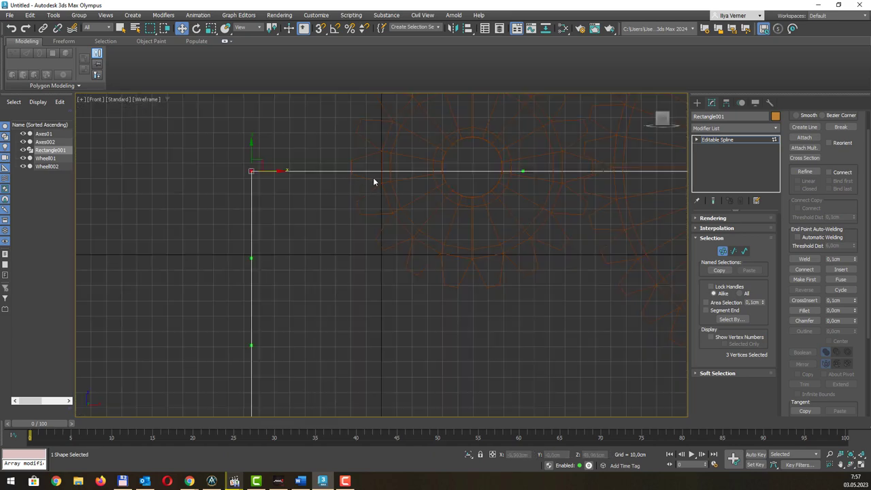
key(shift+z)
Slightly adjust the outline's top-right corner vertices
key(shift+z)
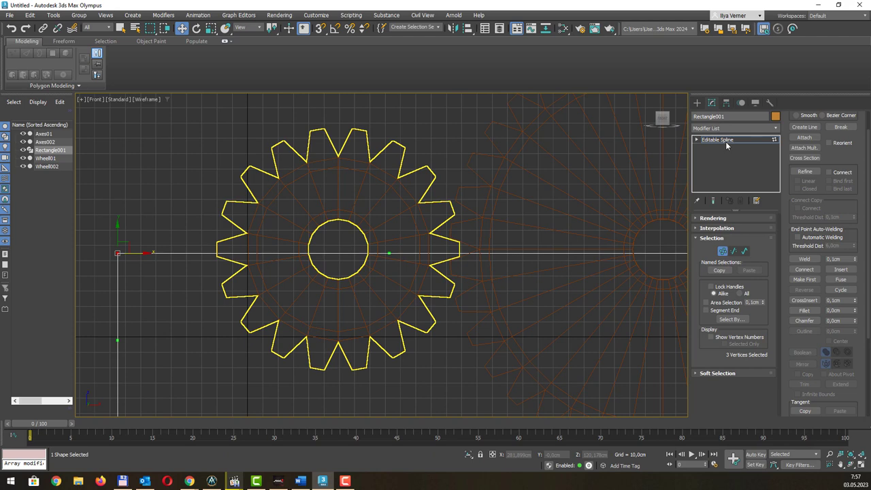
click(726, 144)
key(shift+z)
key(shift+z)
key(shift+z)
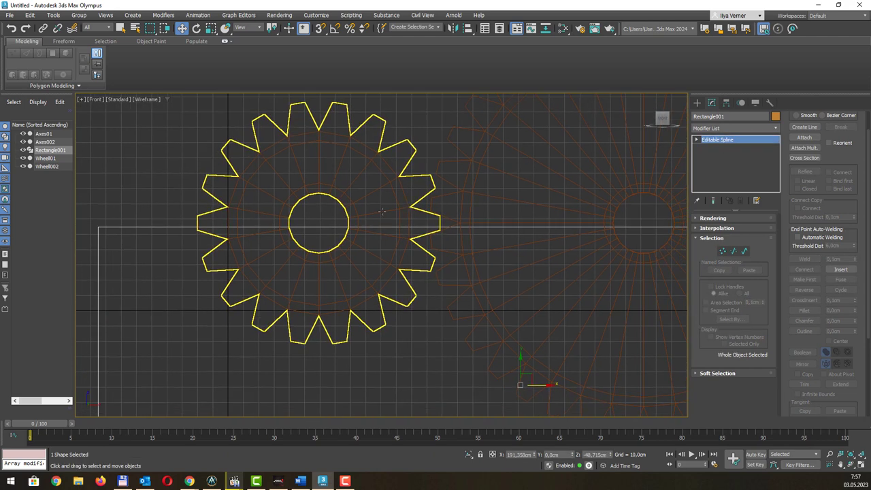
key(shift+z)
key(shift+z)
key(shift+z)
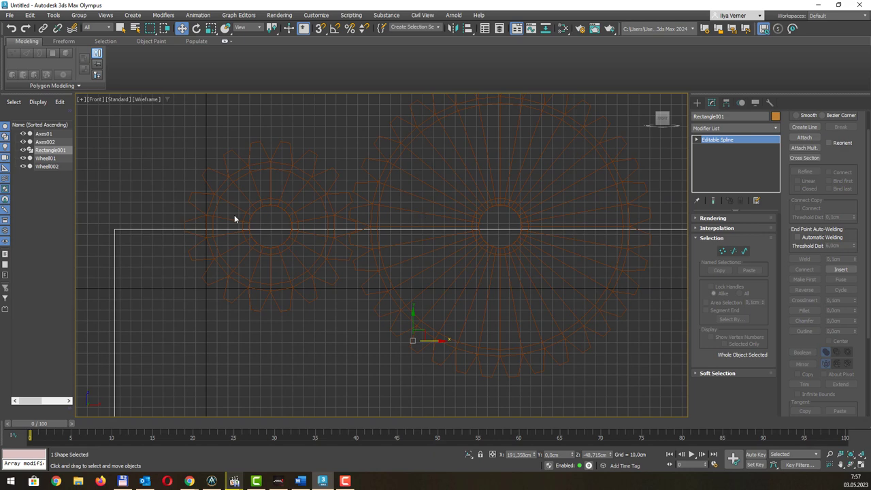
key(shift+z)
key(shift+z)
key(1)
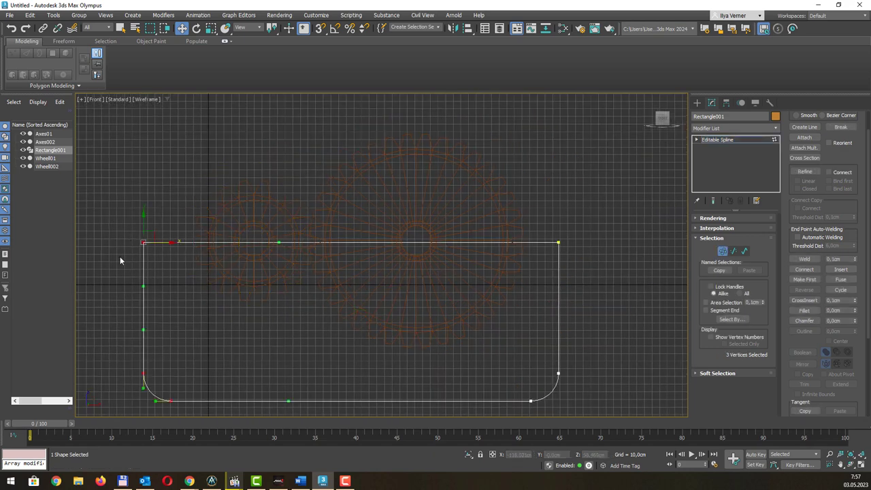
drag(651, 245, 647, 247)
drag(560, 228, 559, 225)
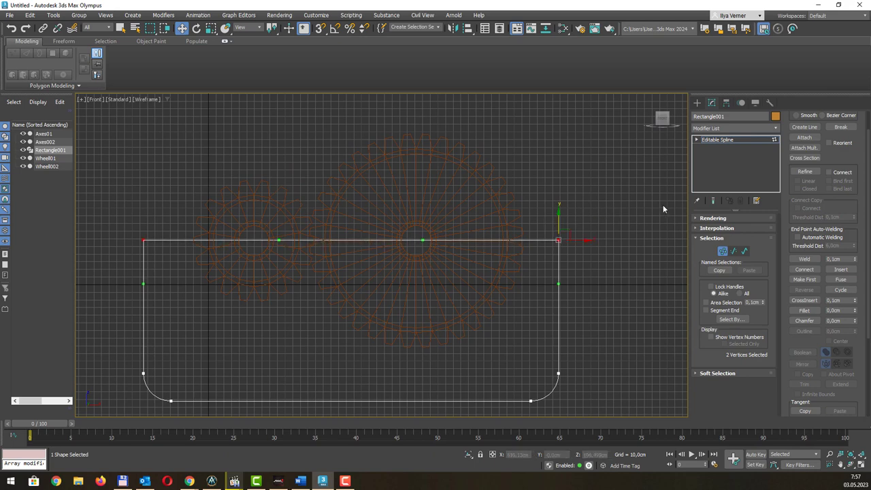
click(717, 139)
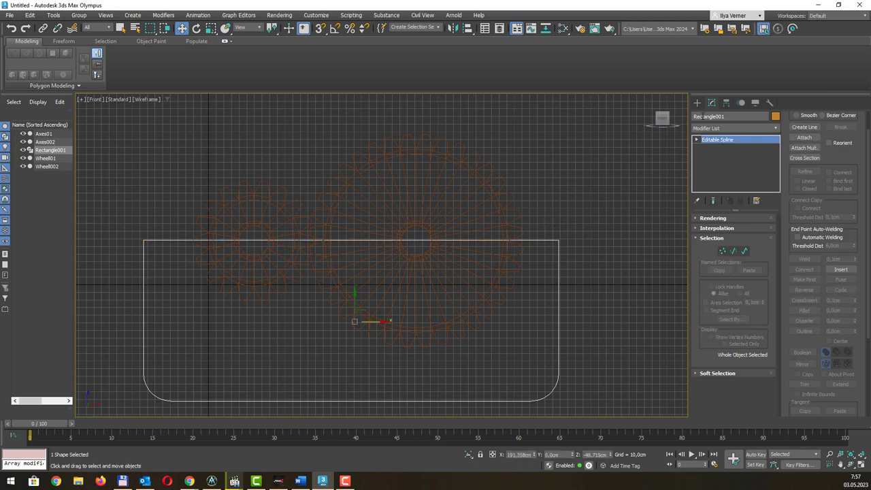
click(698, 103)
Draw a circle and set its radius to 21 cm
click(713, 186)
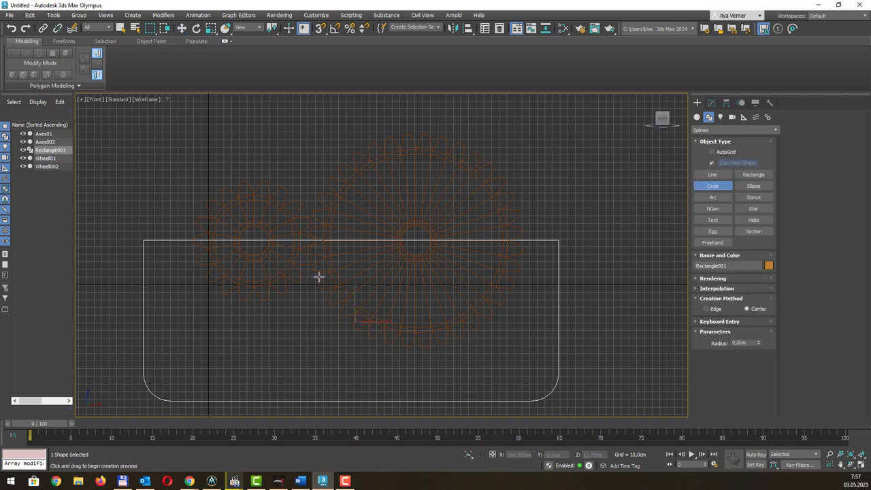
drag(261, 304, 300, 327)
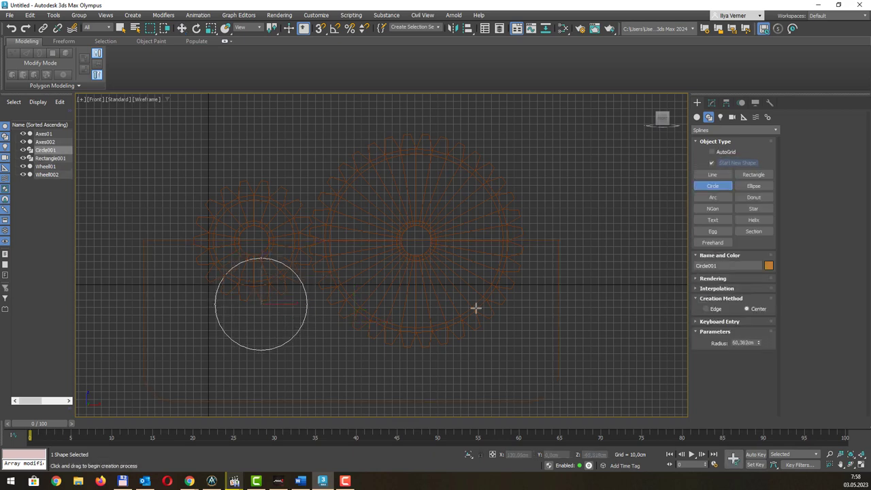
click(712, 103)
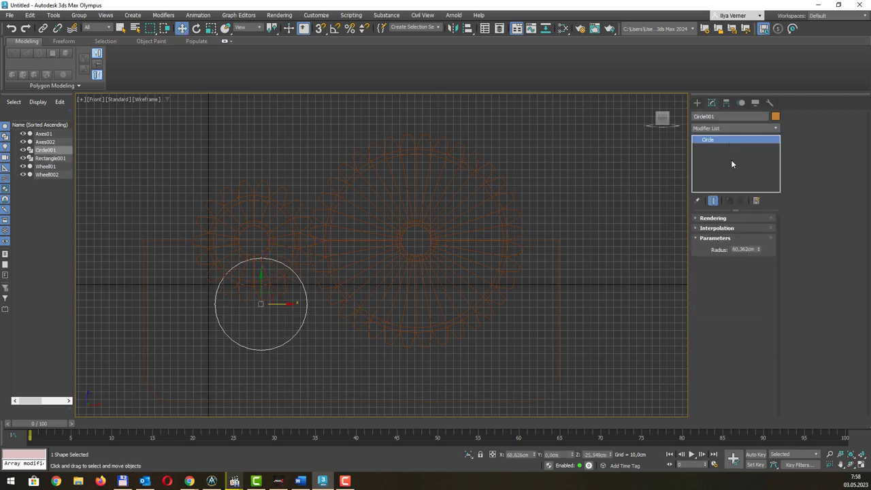
double_click(744, 249)
text(21)
key(Return)
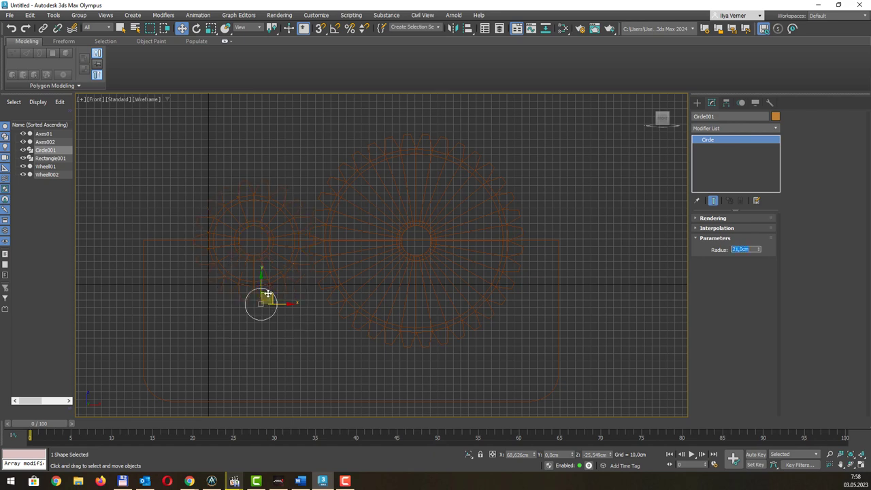
Move the circle onto the left gear's hub
middle_drag(261, 269, 274, 322)
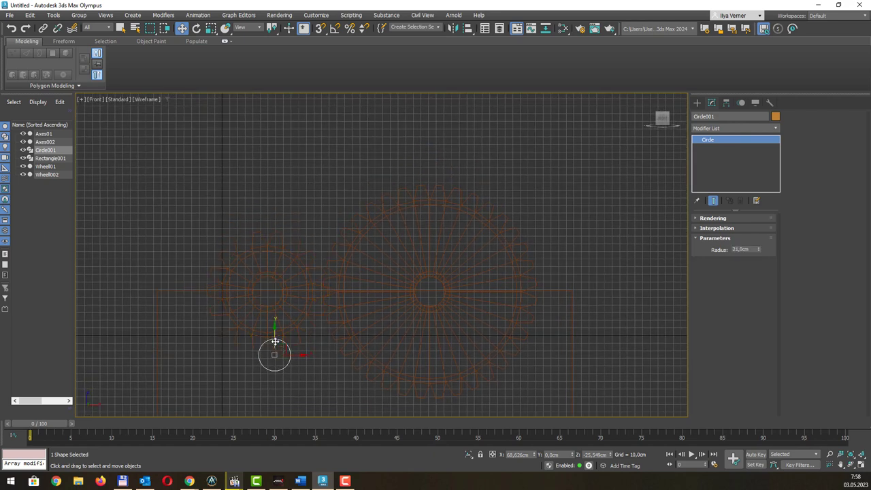
drag(274, 322, 262, 282)
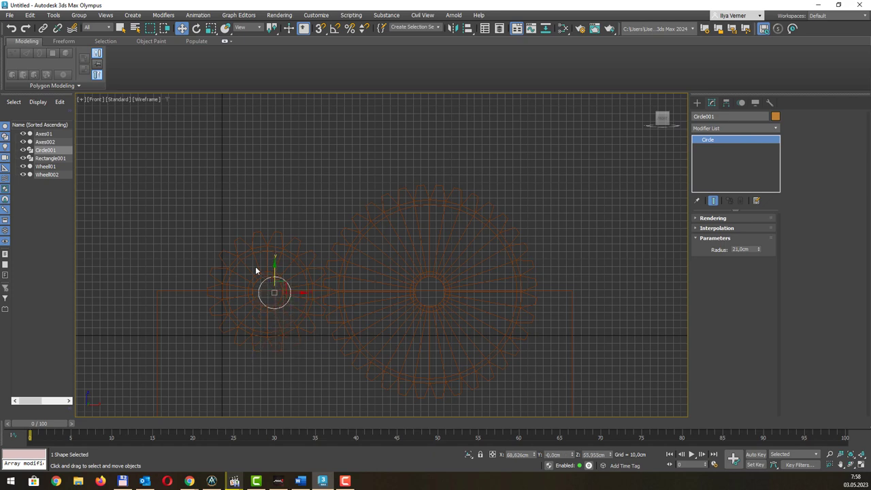
scroll(256, 268, up, 3)
drag(316, 318, 291, 313)
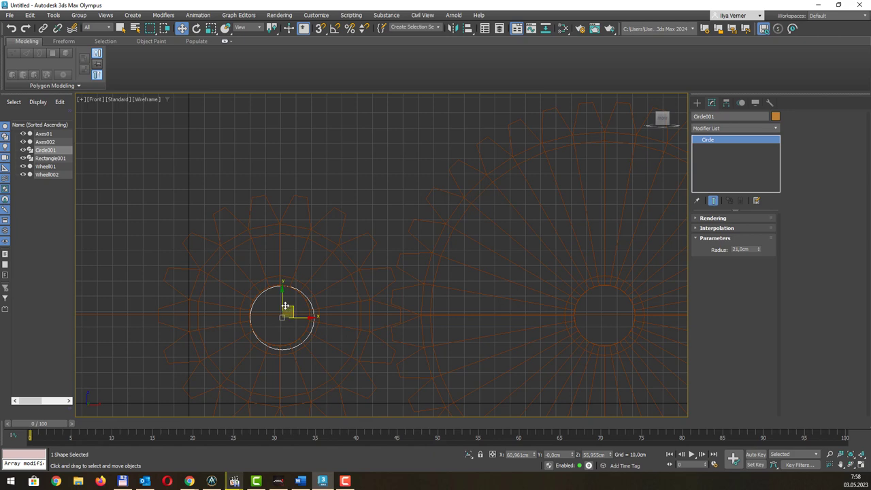
drag(282, 302, 348, 319)
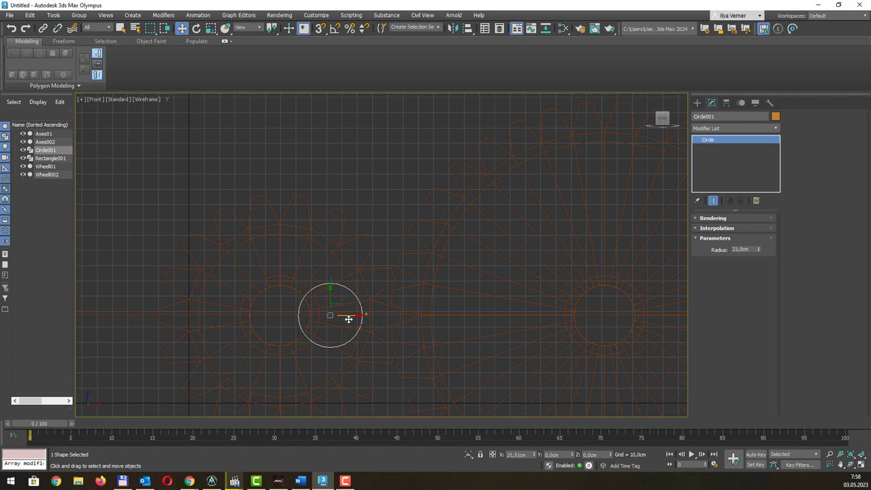
Align the 21 cm circle to the left axle Axes01's centre
key(alt+a)
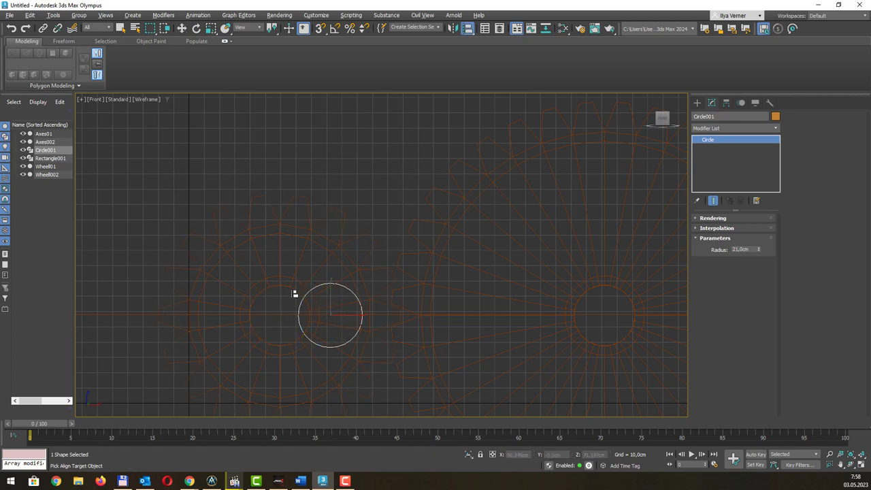
click(303, 296)
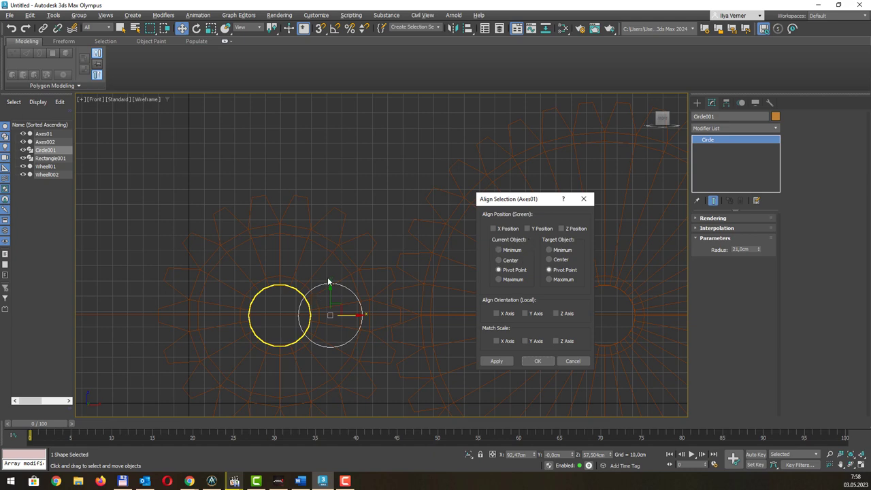
click(494, 229)
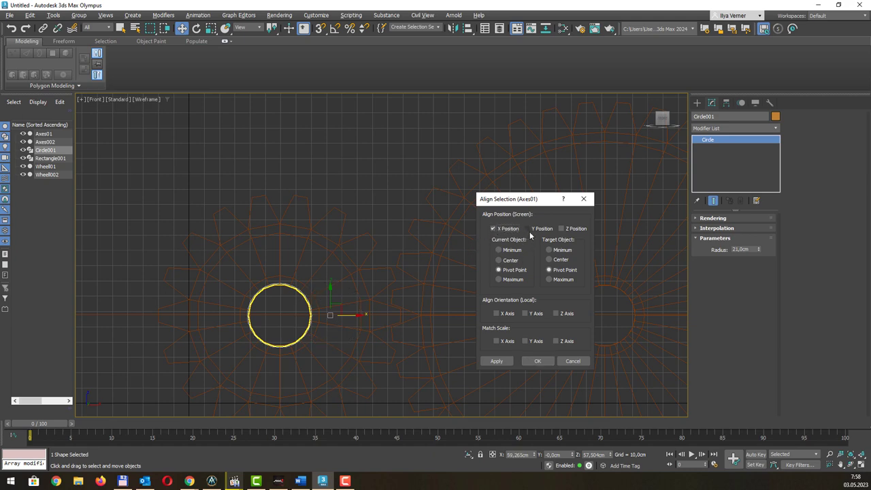
click(535, 365)
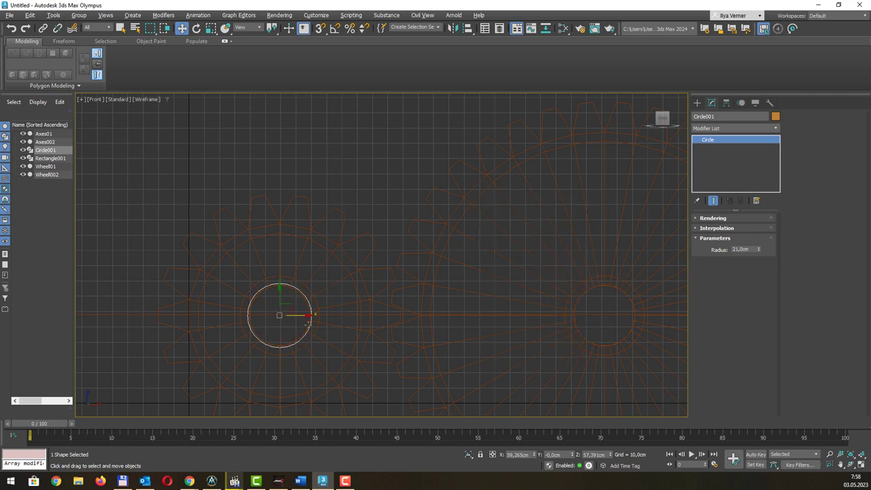
Copy the circle to the right gear and align it in X and Y to axle Axes002
mouse_move(304, 315)
shift+mouse_down()
mouse_move(621, 312)
mouse_move(608, 312)
shift+mouse_up()
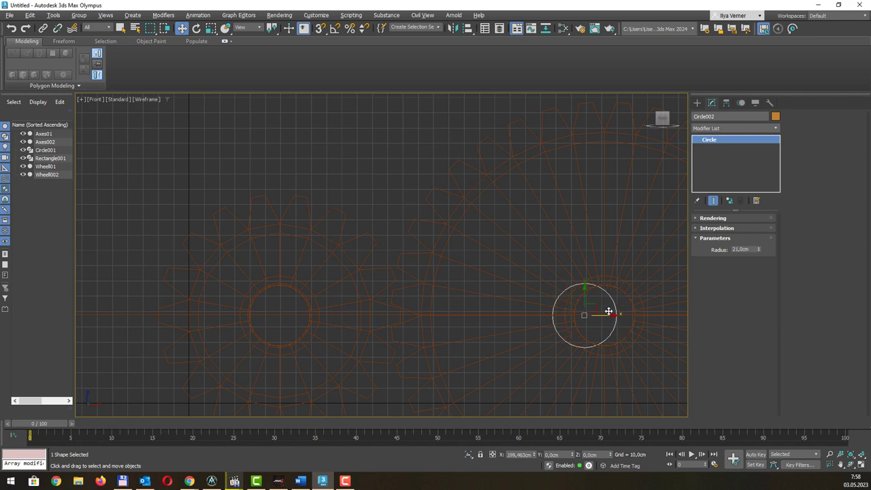
key(alt+a)
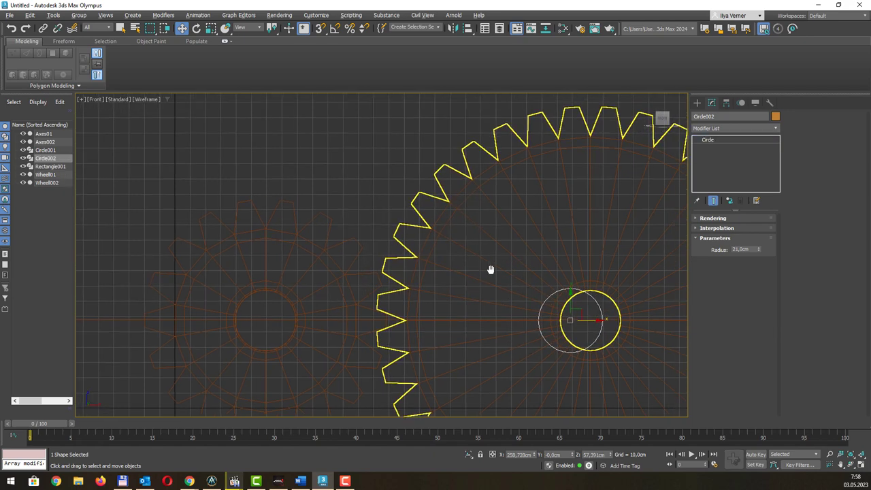
middle_drag(600, 317, 436, 332)
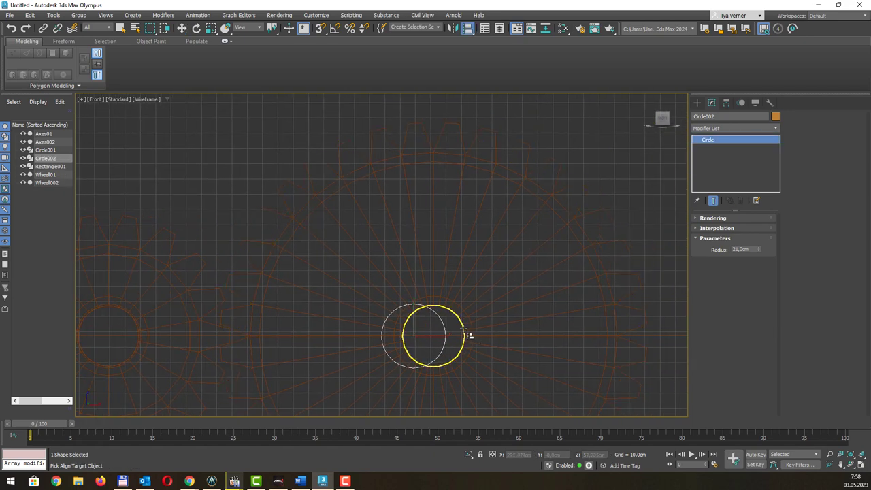
click(463, 330)
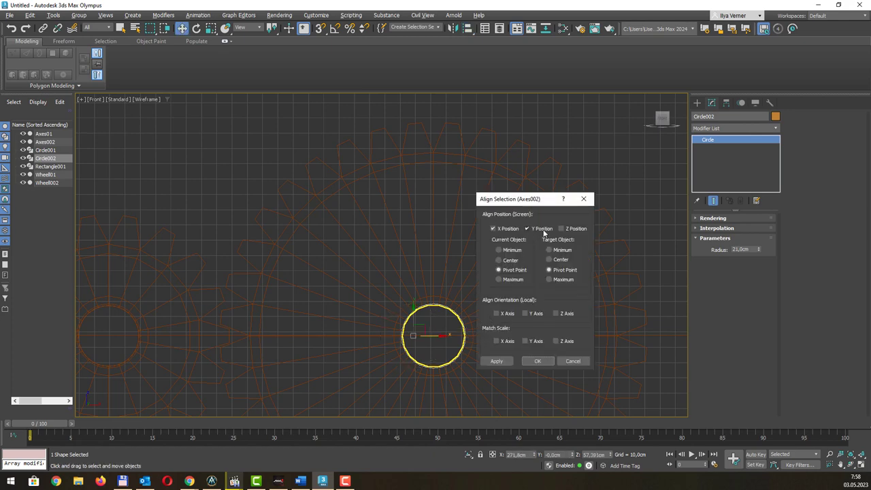
click(497, 361)
click(524, 362)
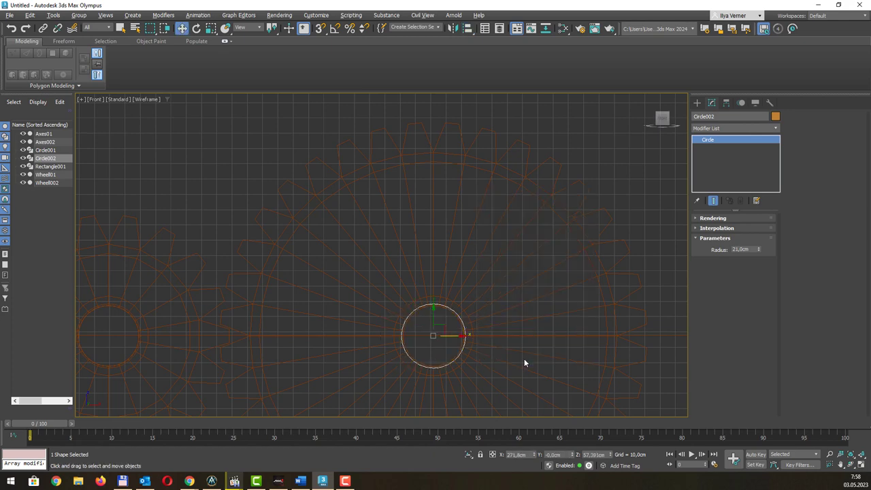
Zoom out and select the Rectangle001 outline
scroll(368, 236, down, 3)
scroll(368, 236, down, 1)
scroll(367, 236, up, 2)
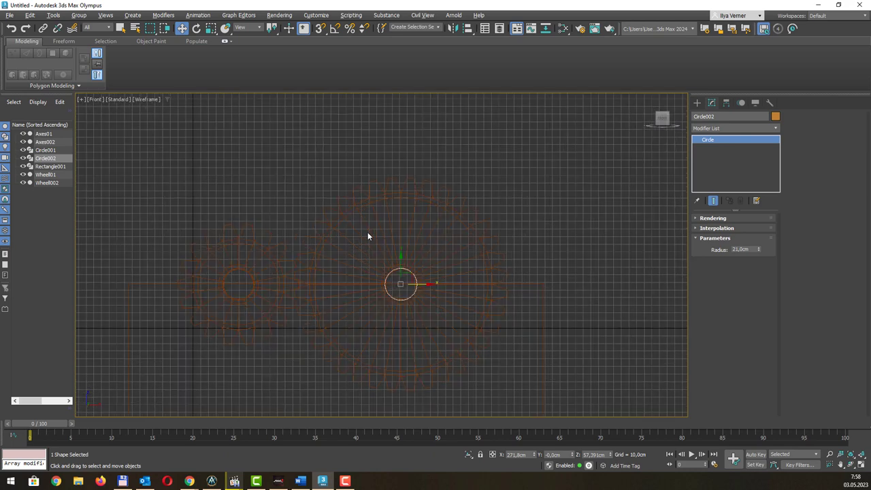
click(542, 297)
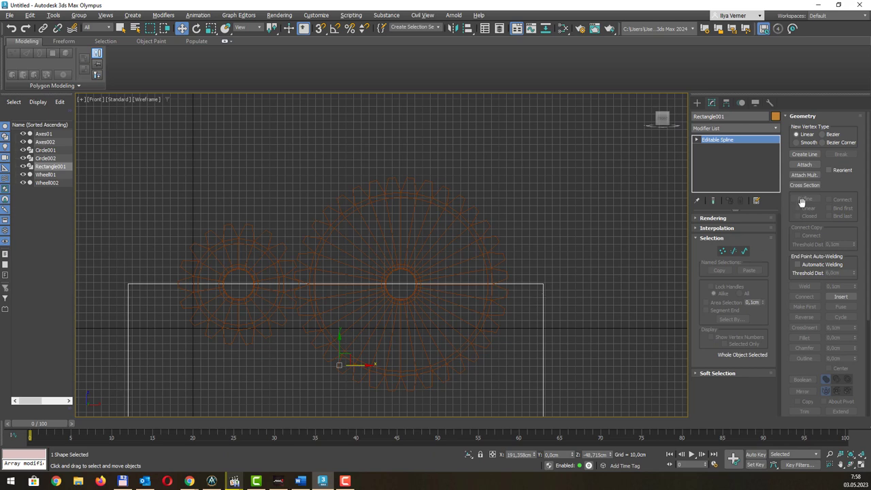
Attach the right and left axle circles to Rectangle001, then isolate that outline
click(805, 165)
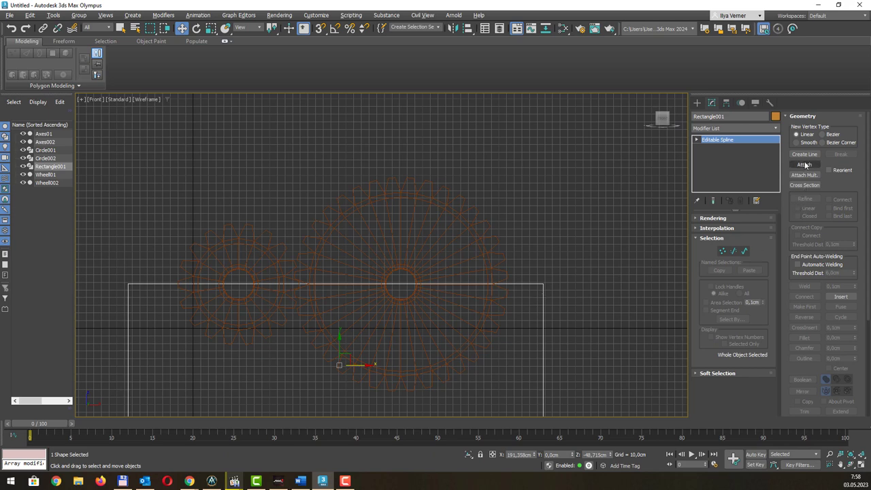
click(413, 278)
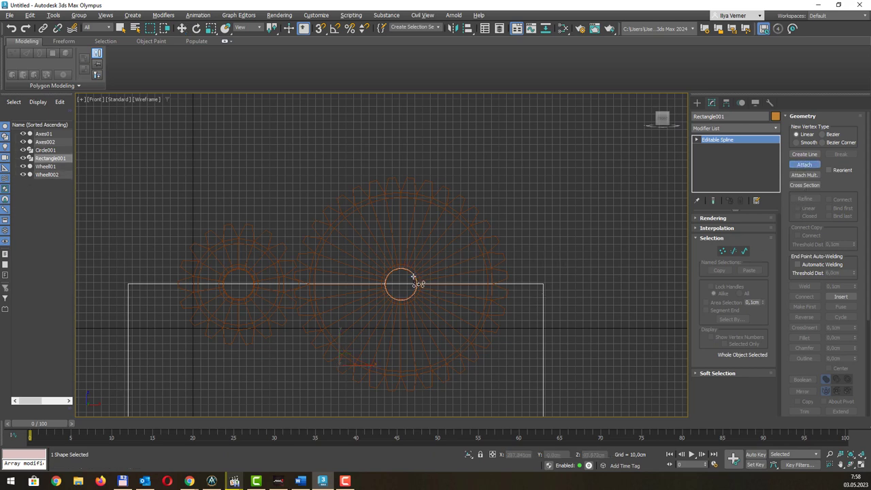
click(255, 282)
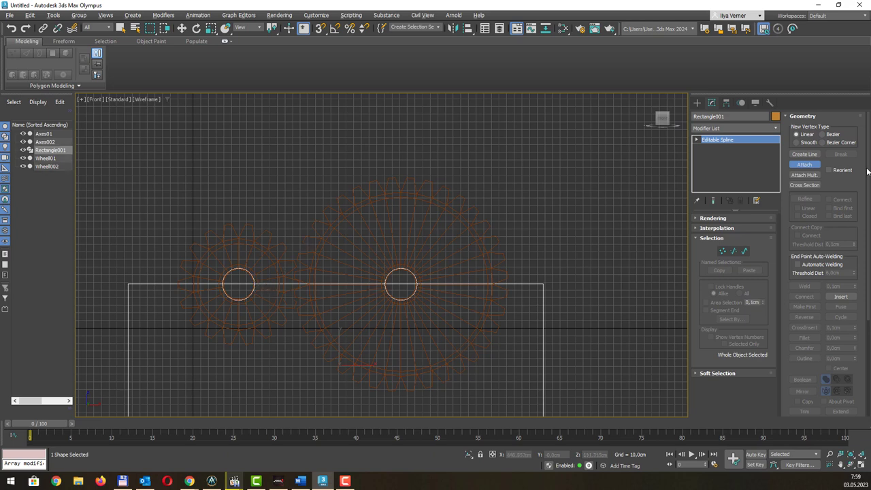
click(811, 167)
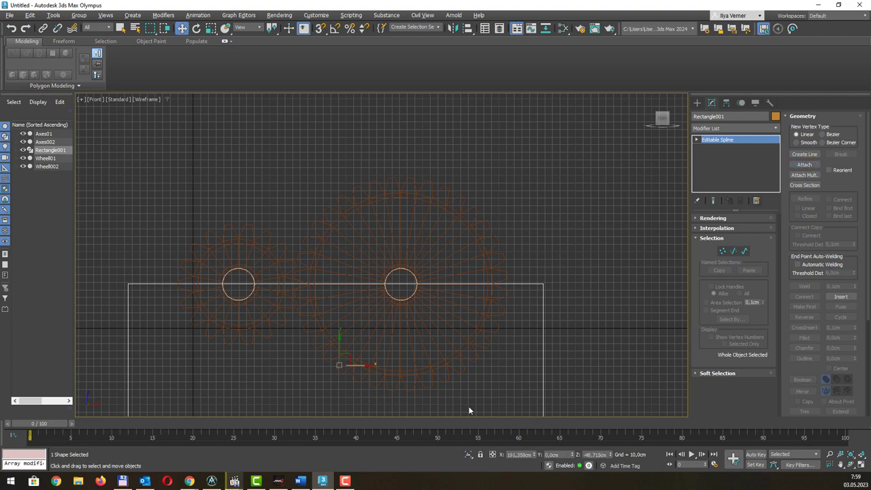
click(468, 455)
middle_drag(328, 220, 351, 198)
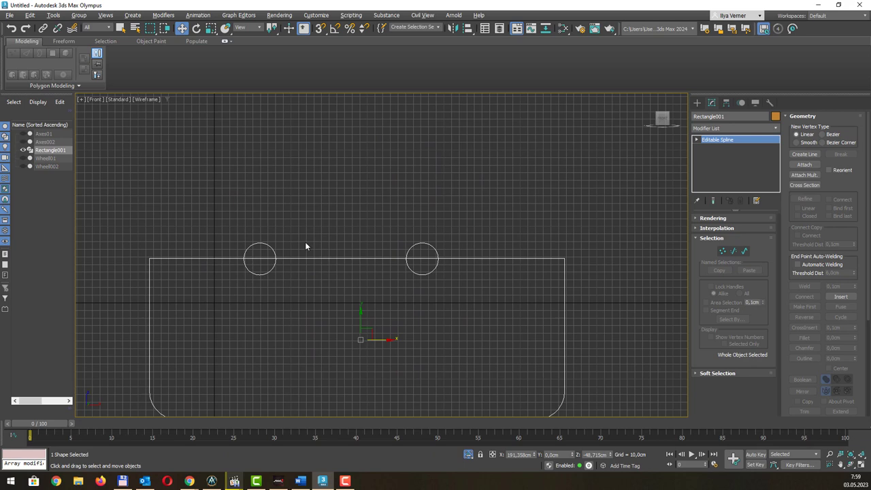
At Spline level, select the rectangle and both circle splines
click(697, 139)
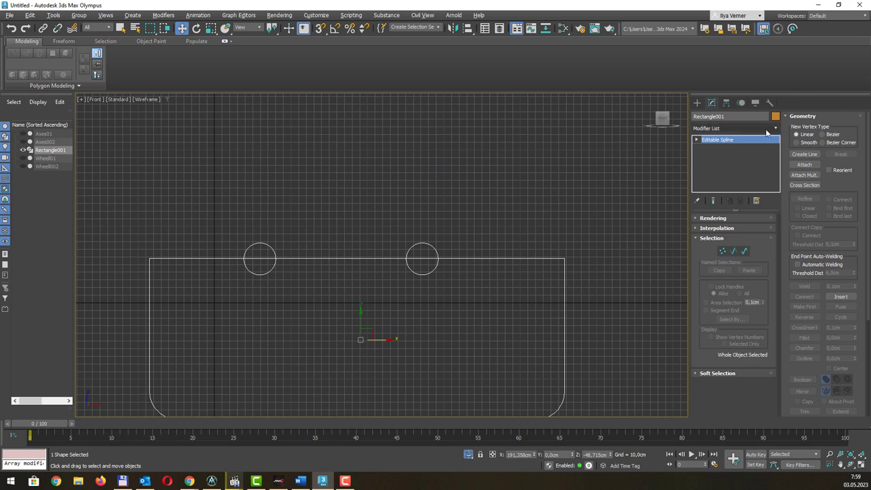
click(708, 147)
click(700, 140)
key(3)
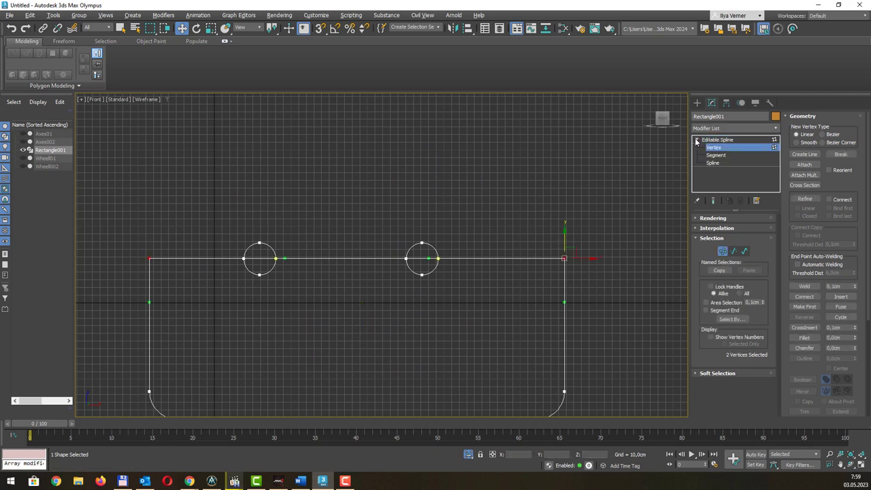
click(327, 259)
click(271, 246)
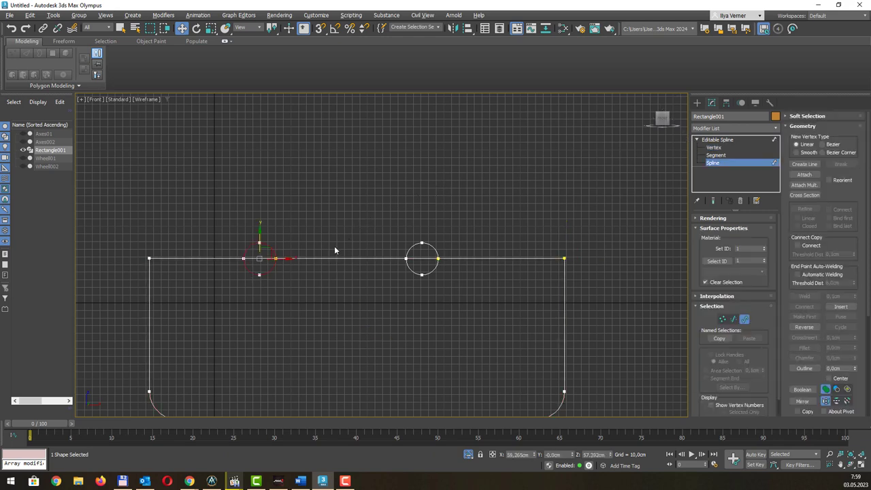
click(423, 243)
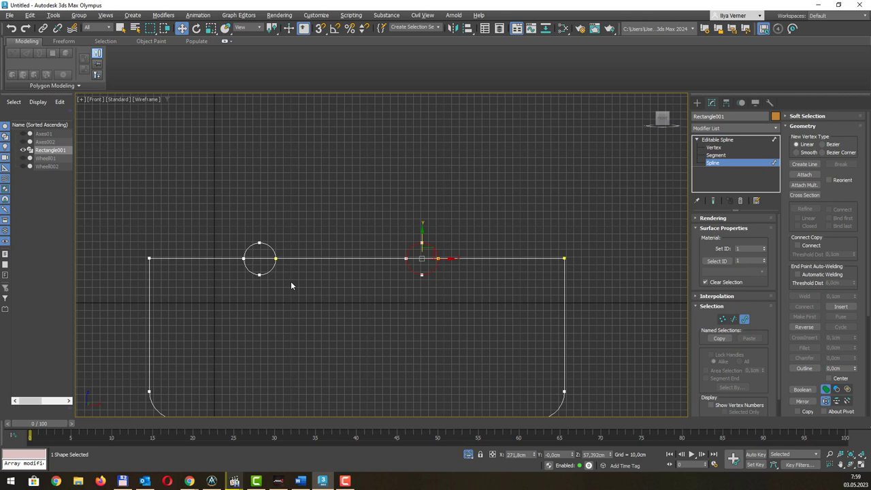
scroll(830, 268, down, 3)
scroll(815, 275, down, 3)
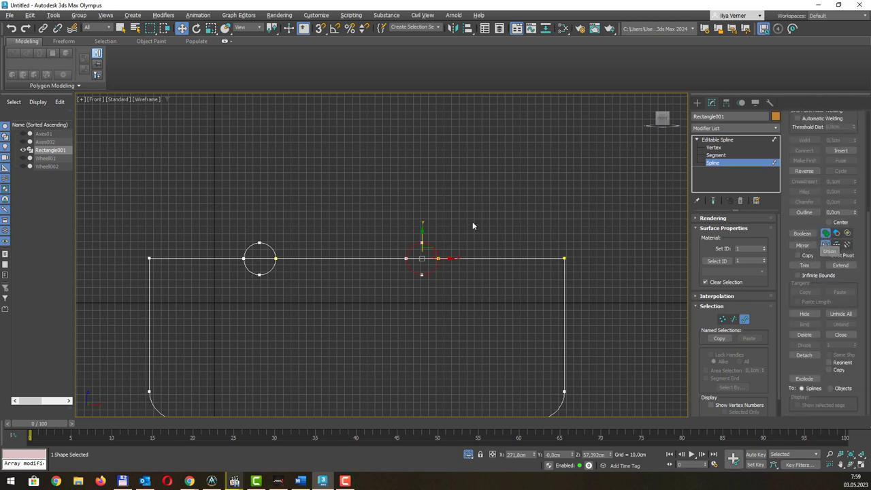
Boolean-subtract both circles from the rectangle spline, then end isolation to show the gears again
click(838, 235)
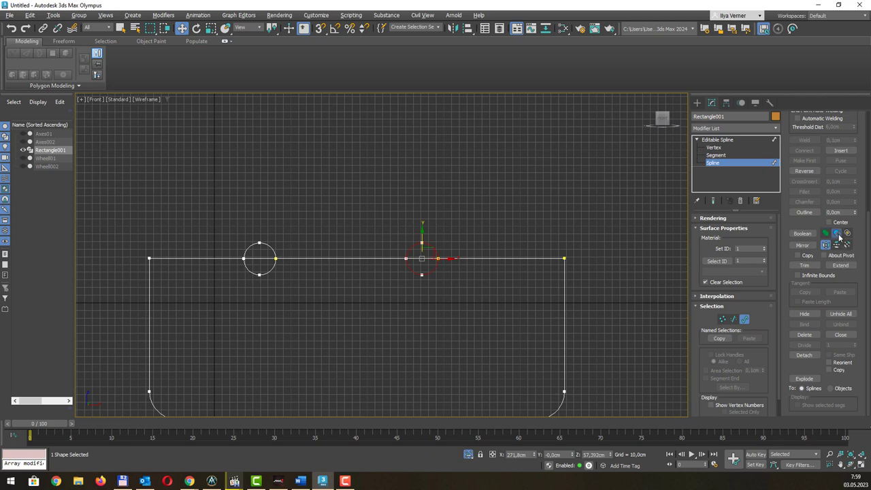
click(547, 220)
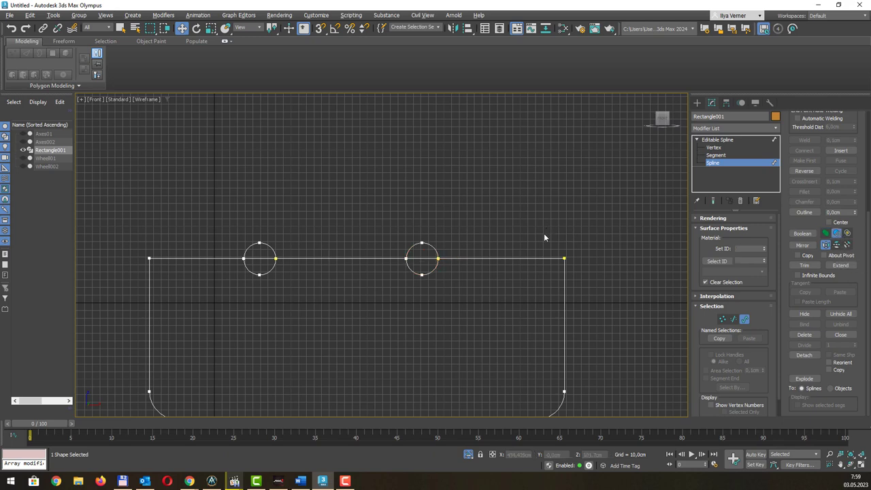
click(536, 260)
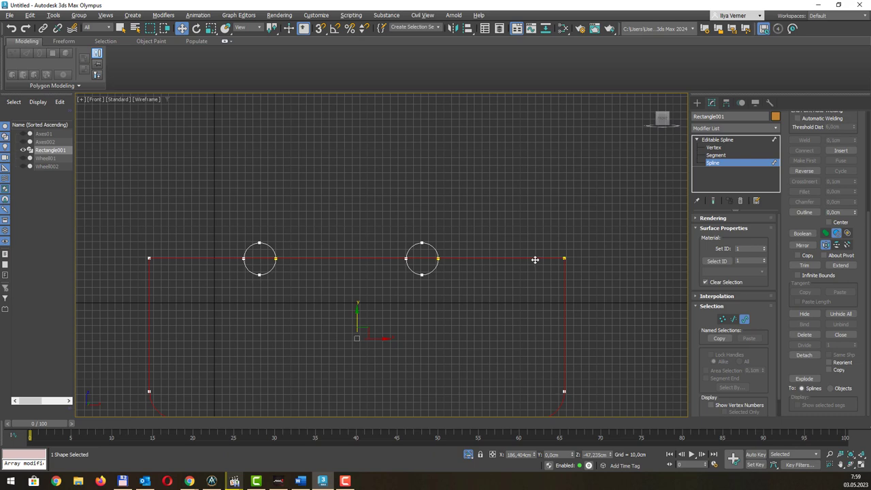
click(810, 236)
click(436, 249)
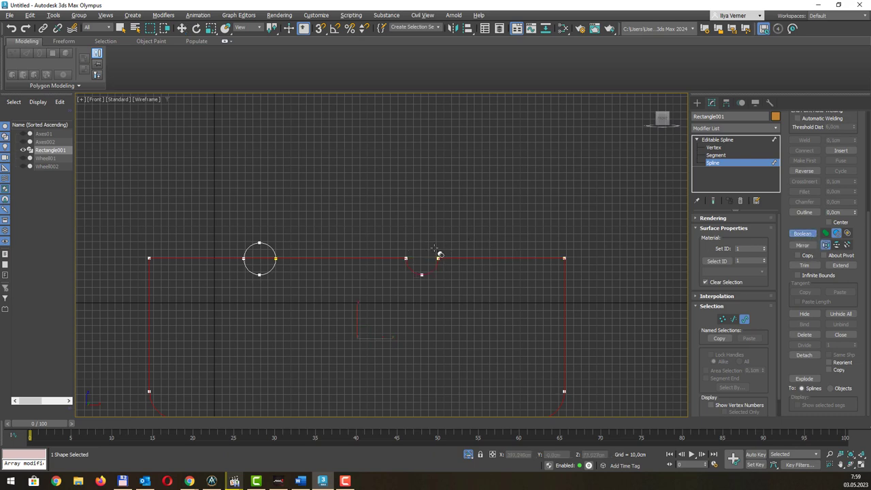
click(275, 251)
key(w)
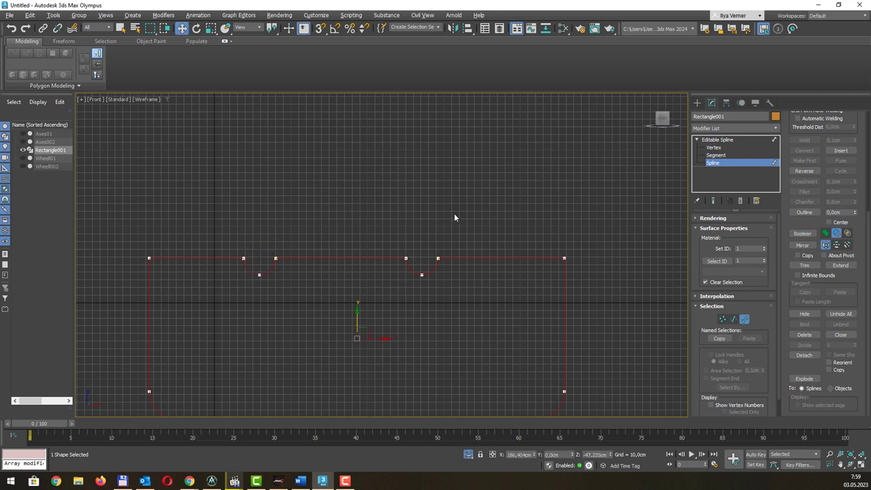
click(468, 454)
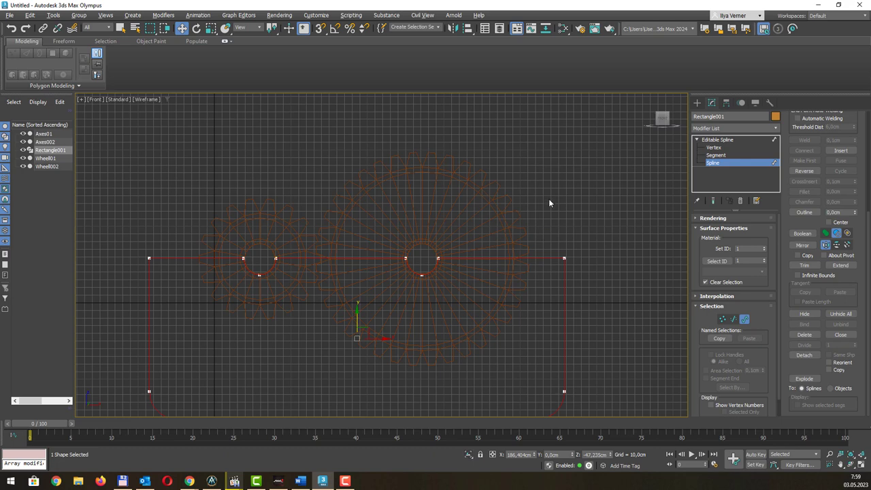
In Perspective view, move the notched outline left of the gears and turn on Angle Snap
key(p)
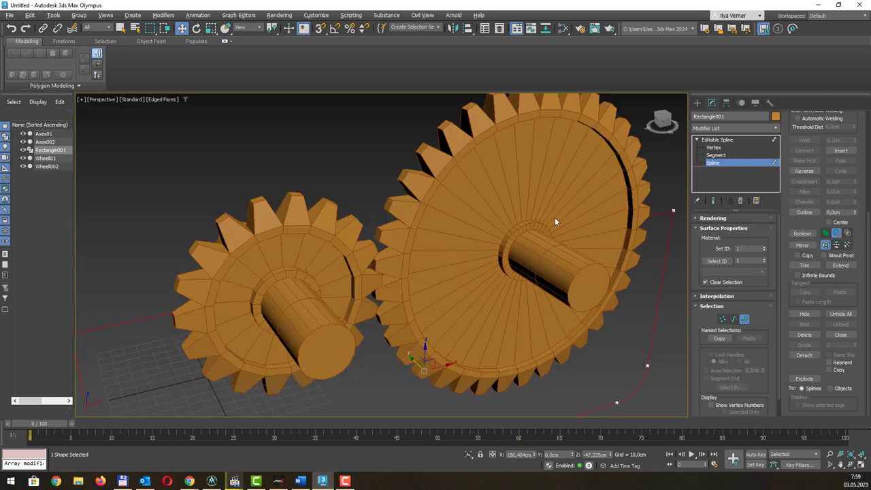
scroll(555, 217, down, 3)
mouse_move(534, 300)
alt+middle_down()
mouse_move(591, 289)
mouse_move(534, 283)
alt+middle_up()
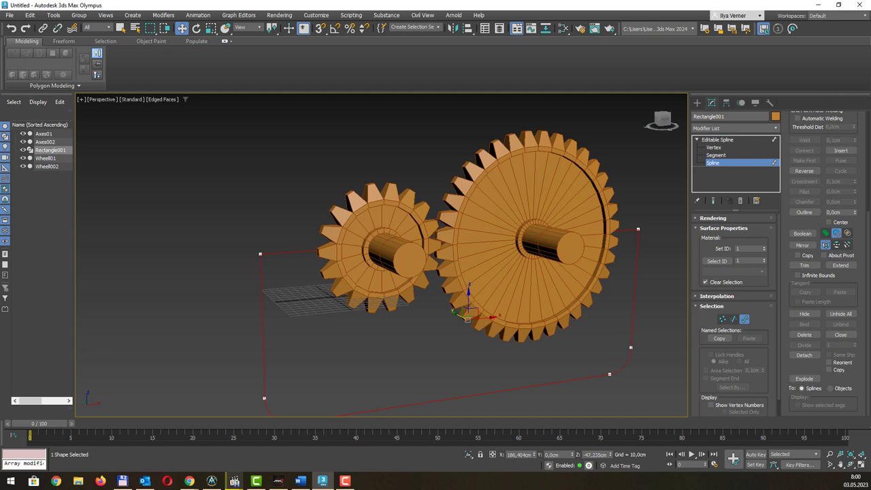
alt+middle_drag(451, 269, 519, 273)
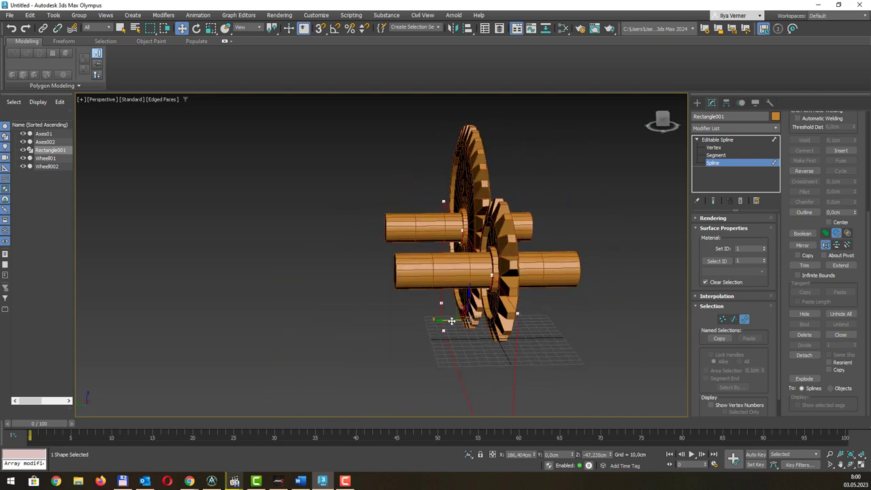
drag(452, 321, 378, 314)
alt+middle_drag(513, 282, 455, 275)
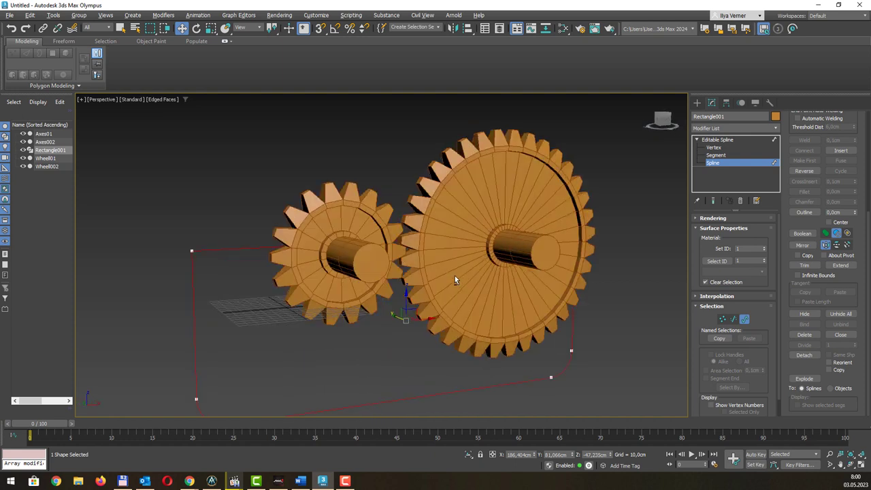
click(723, 139)
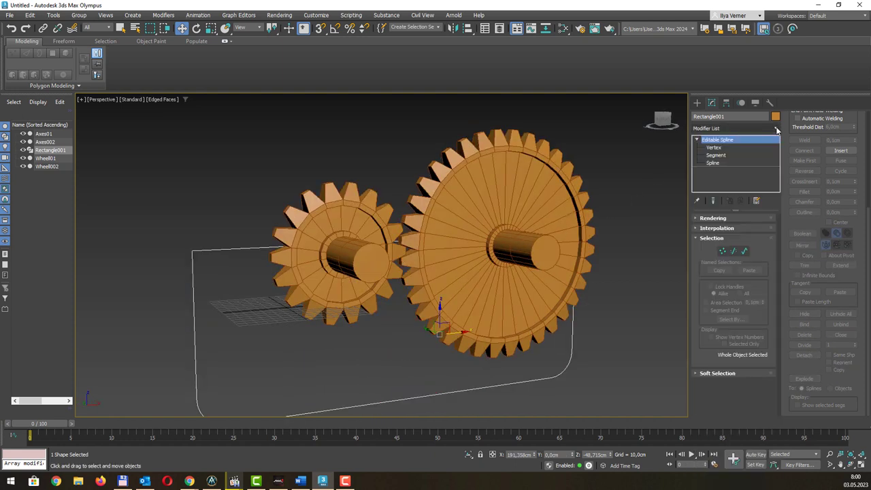
key(a)
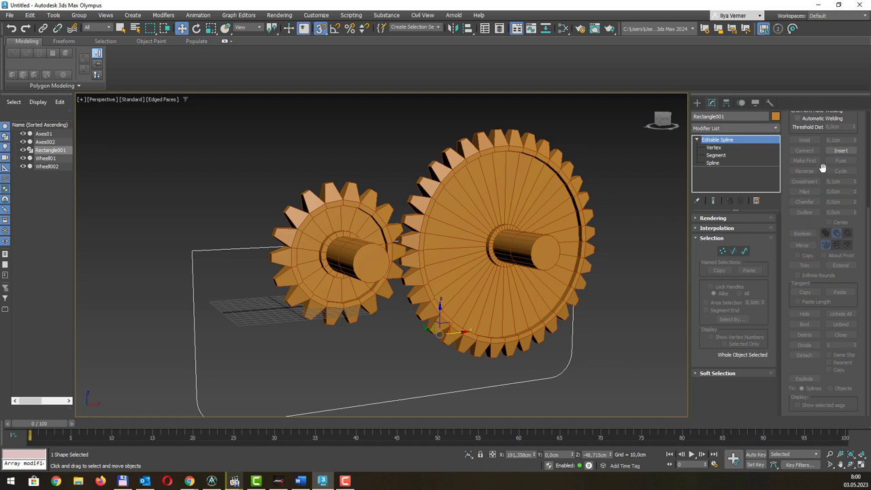
click(765, 129)
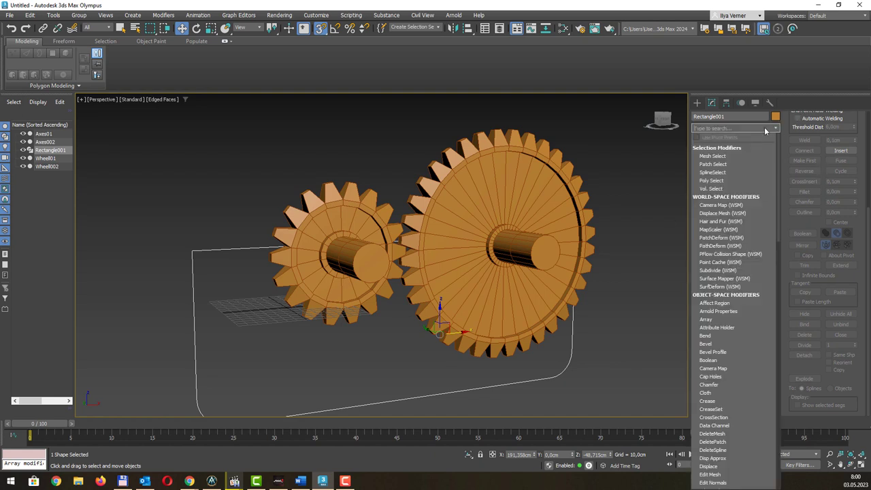
Add a Shell modifier with a 2 cm Outer Amount and stack Edit Poly above it
text(s)
key(Return)
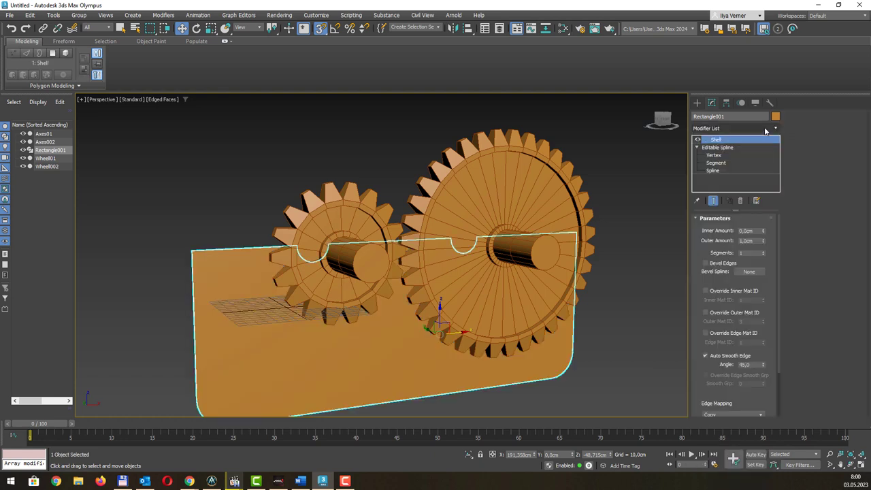
mouse_move(540, 216)
alt+middle_down()
mouse_move(604, 197)
mouse_move(595, 188)
mouse_move(633, 192)
mouse_move(580, 170)
alt+middle_up()
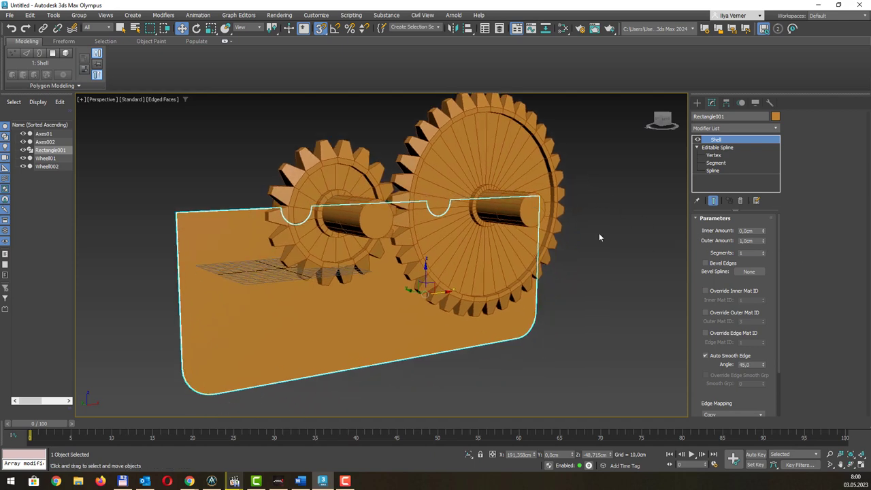
mouse_move(599, 233)
alt+middle_down()
mouse_move(506, 202)
mouse_move(559, 205)
mouse_move(538, 204)
alt+middle_up()
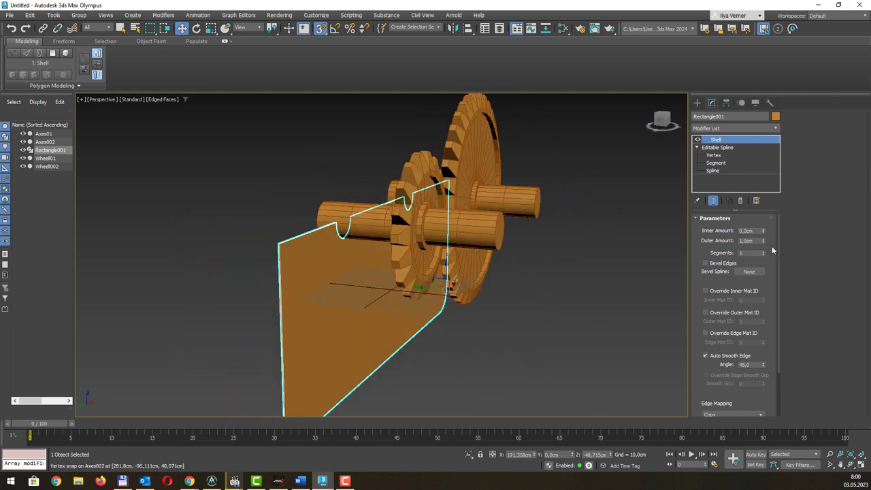
double_click(749, 240)
text(2)
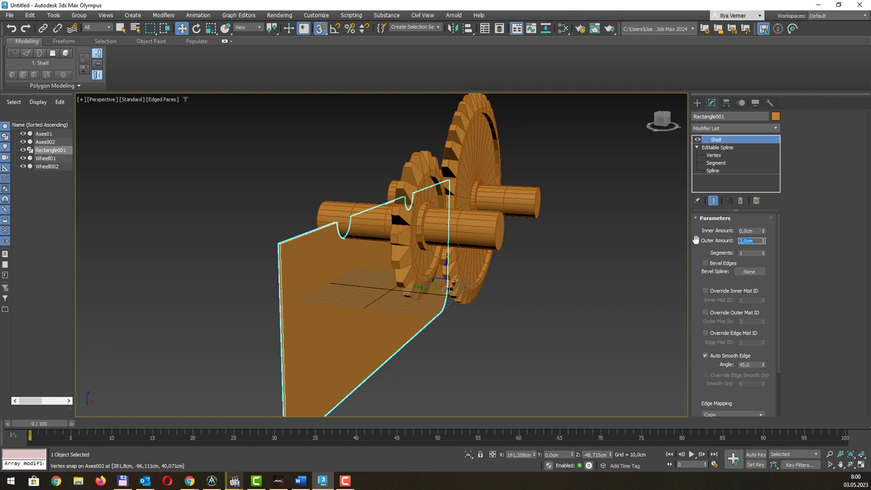
alt+middle_drag(635, 225, 525, 229)
text(2)
key(Return)
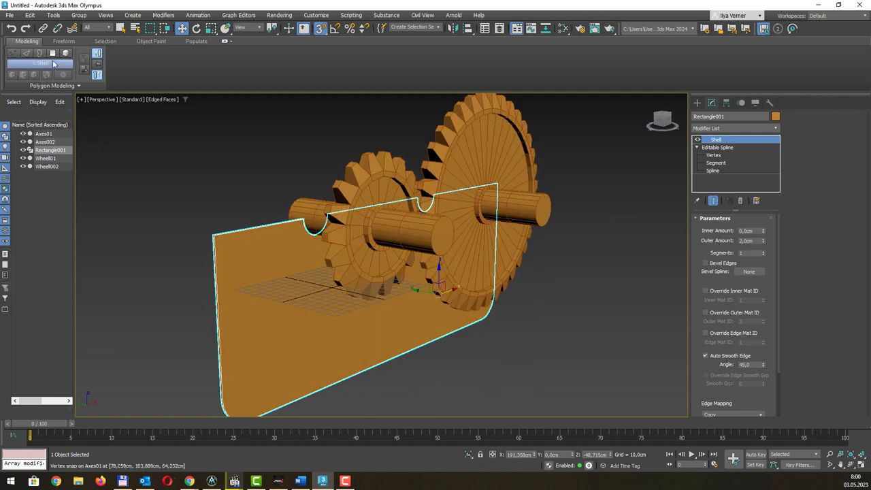
click(53, 55)
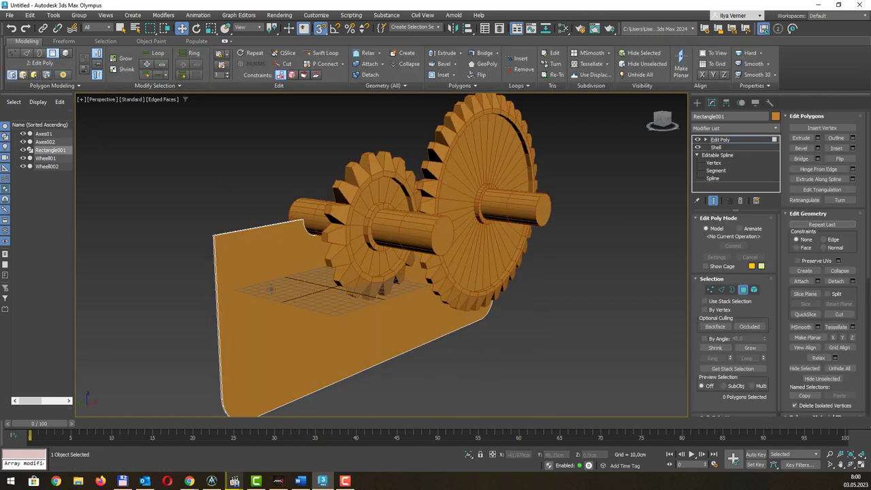
Select the panel's front polygon and inset it to leave a narrow border
click(271, 290)
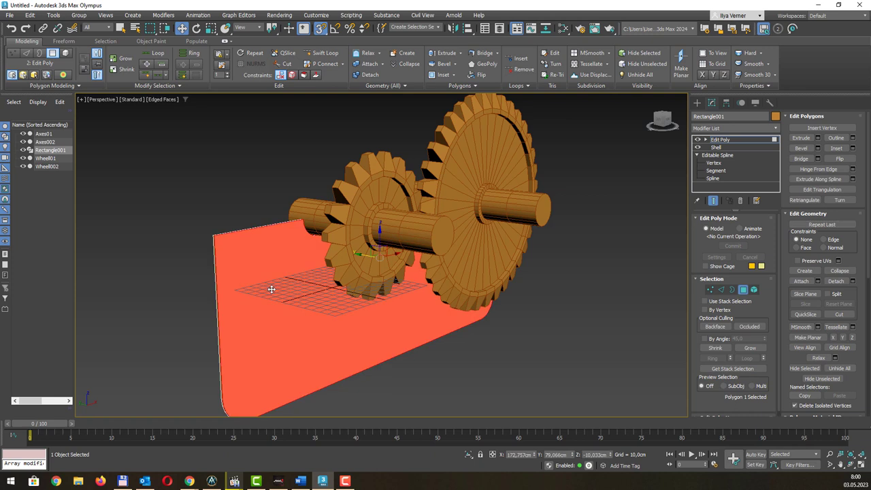
click(441, 74)
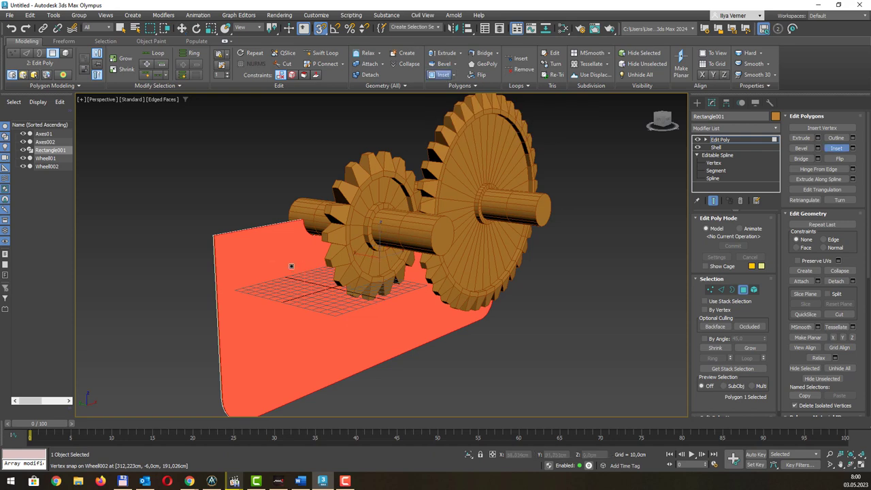
drag(271, 262, 280, 286)
mouse_move(280, 286)
alt+middle_down()
mouse_move(245, 244)
mouse_move(288, 239)
mouse_move(292, 253)
alt+middle_up()
Select the rim faces around the panel's edge using Loop
key(w)
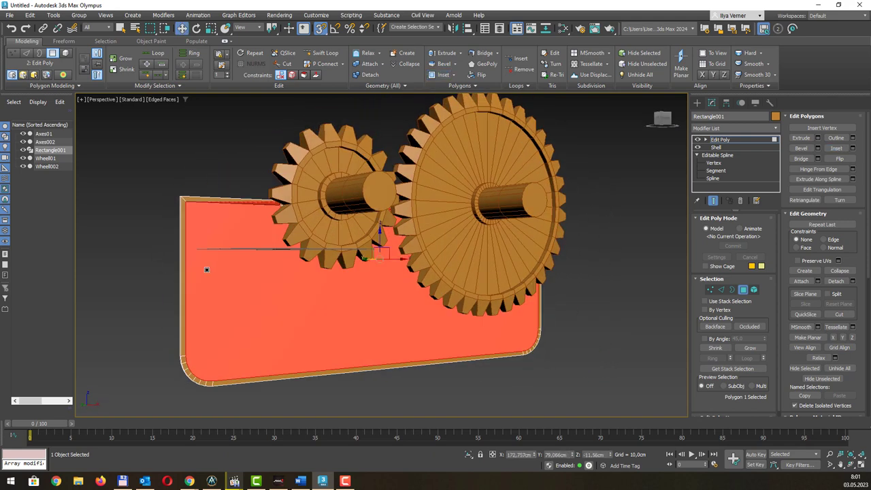
click(183, 220)
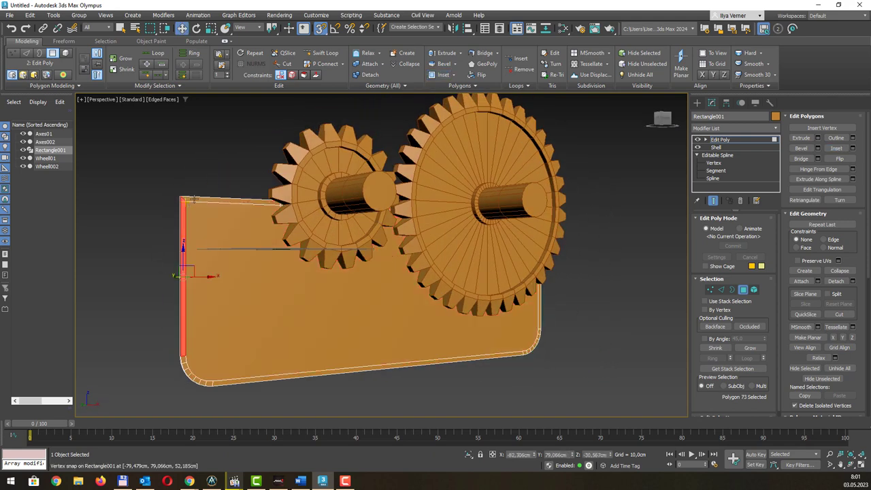
click(195, 199)
key(ctrl+z)
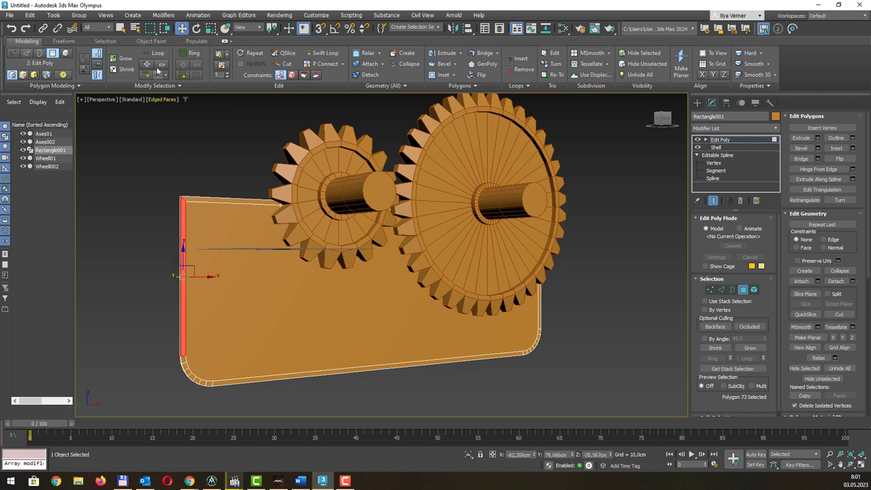
click(156, 54)
Drag the looped rim faces outward to form walls
alt+middle_drag(287, 265, 316, 264)
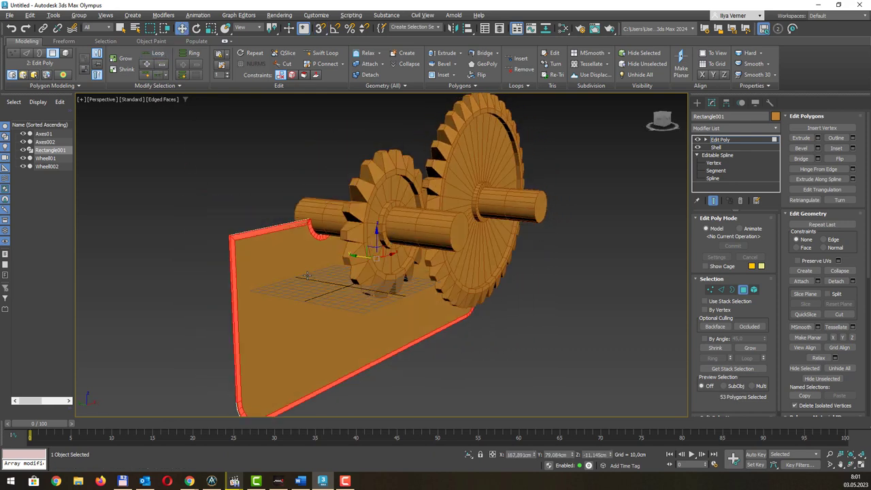
mouse_move(370, 253)
mouse_down()
mouse_move(426, 266)
mouse_move(381, 259)
mouse_up()
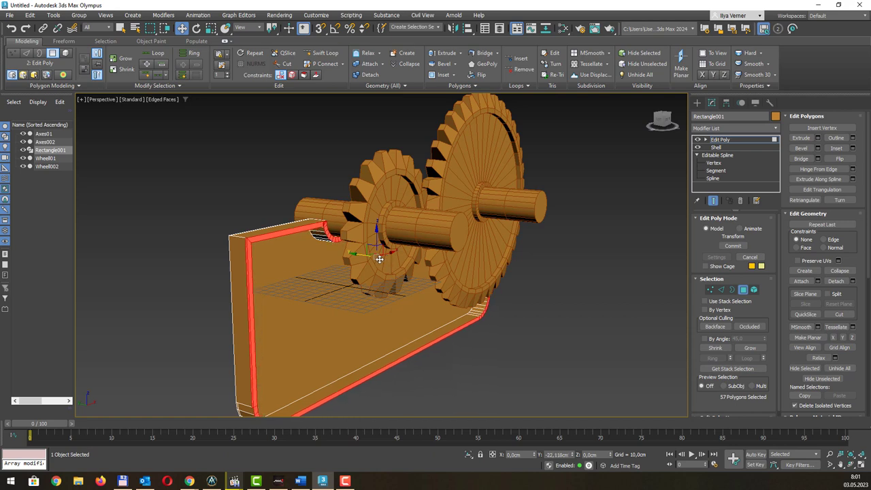
mouse_move(381, 259)
alt+middle_down()
mouse_move(357, 223)
mouse_move(458, 232)
mouse_move(417, 227)
alt+middle_up()
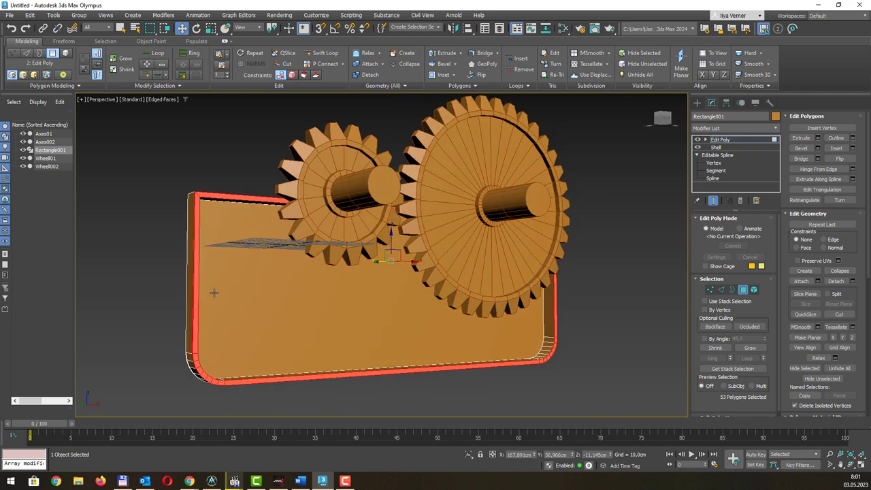
alt+middle_drag(268, 295, 267, 304)
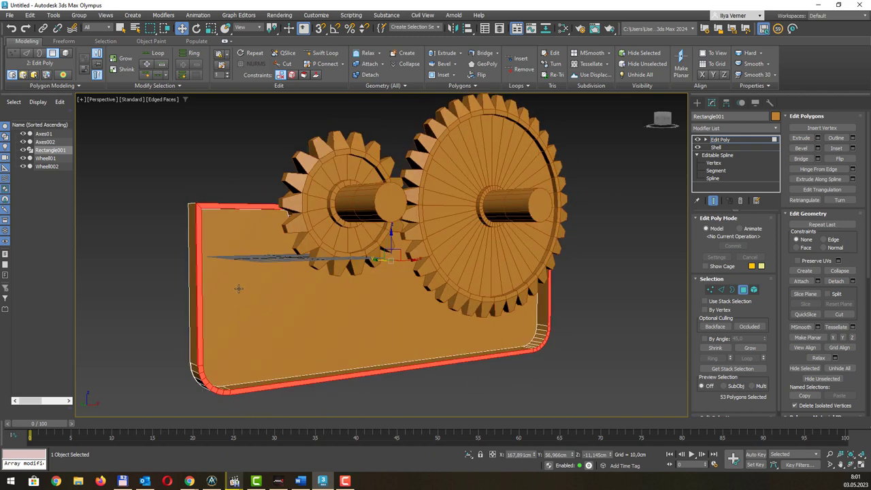
Isolate the plate with Alt+Q, hiding the gears and axles
key(q)
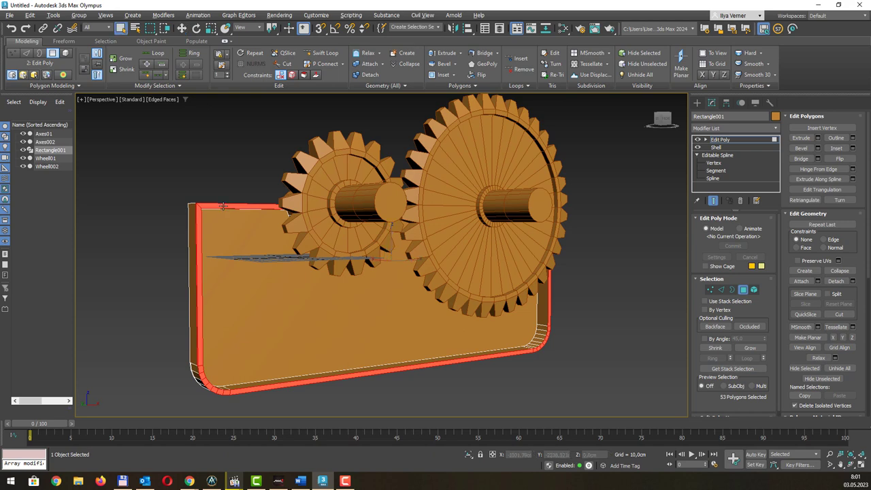
alt+middle_drag(546, 234, 472, 241)
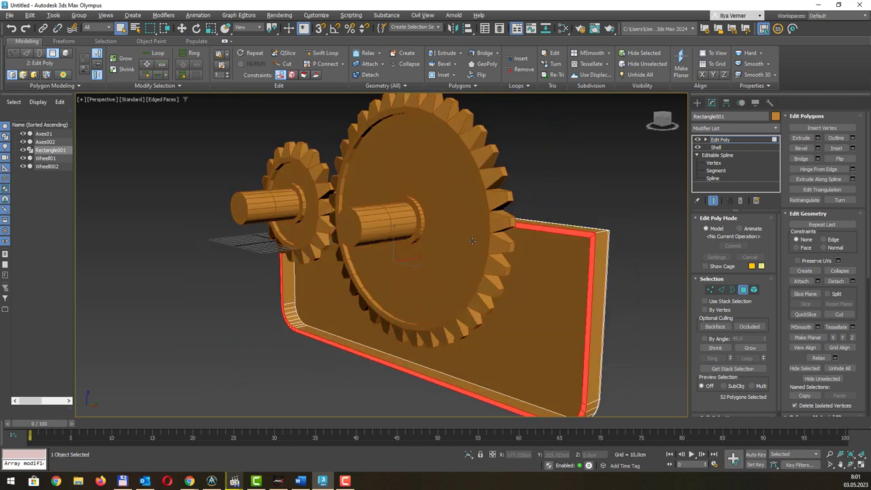
mouse_move(599, 208)
alt+middle_down()
mouse_move(566, 218)
mouse_move(575, 234)
mouse_move(476, 238)
alt+middle_up()
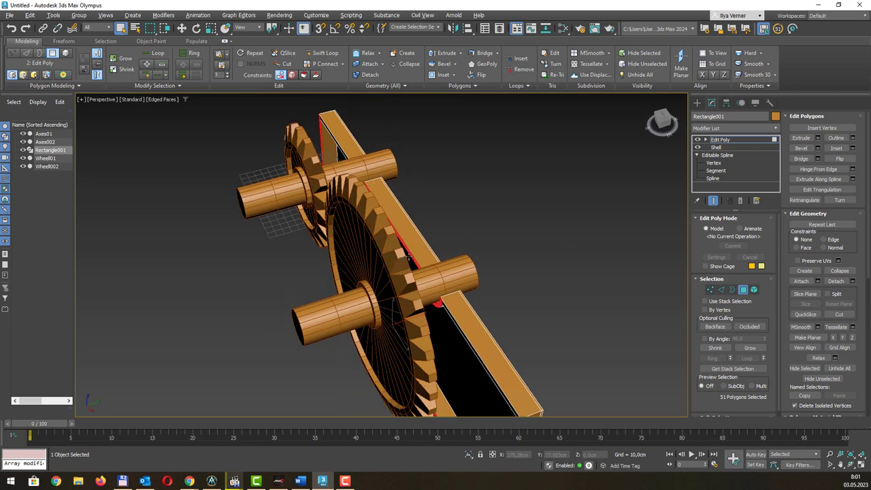
mouse_move(411, 256)
alt+middle_down()
mouse_move(432, 232)
mouse_move(437, 194)
mouse_move(481, 193)
alt+middle_up()
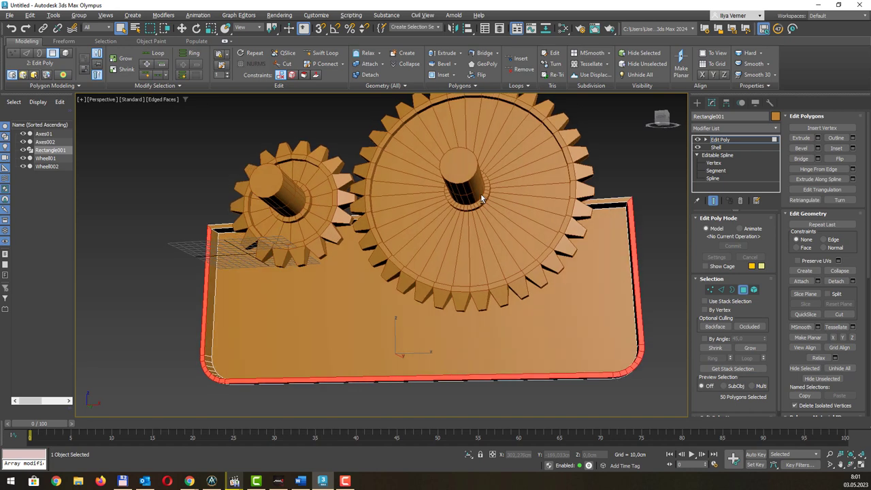
key(alt+q)
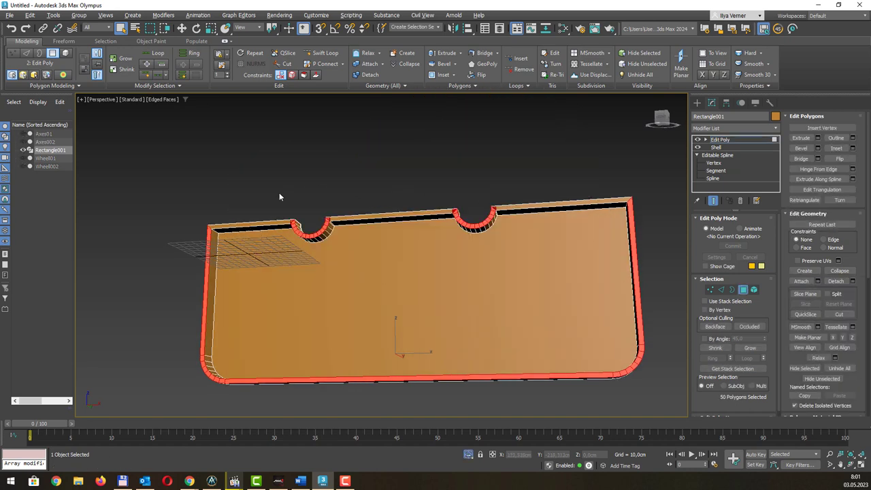
Push the front rim faces about -45 cm along Y to deepen the walls, then leave Edit Poly
alt+drag(501, 269, 511, 270)
alt+middle_drag(511, 270, 488, 328)
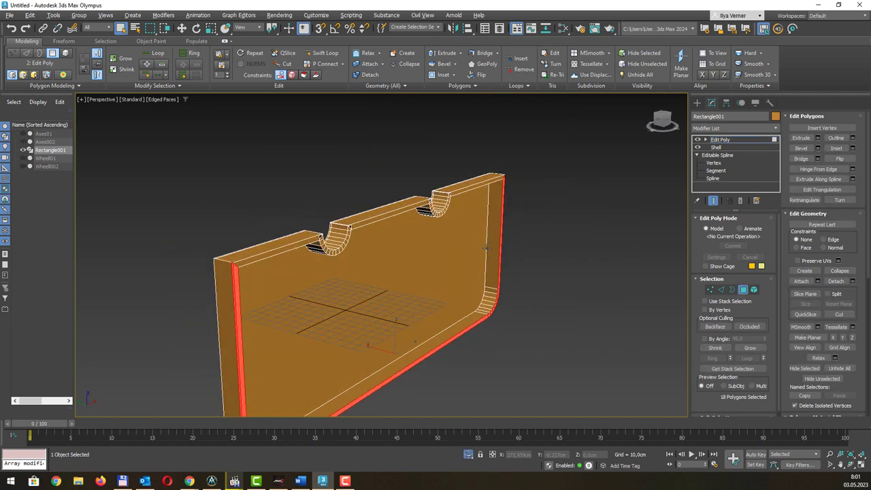
click(468, 454)
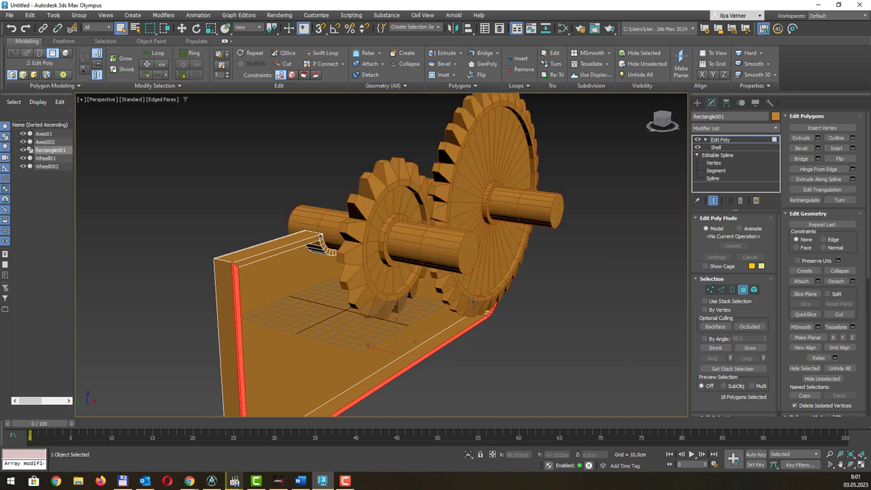
key(alt+q)
key(w)
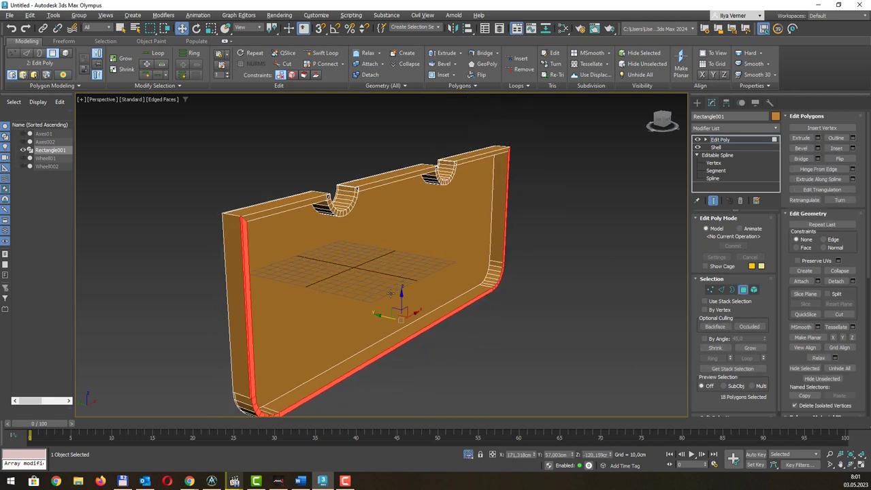
drag(384, 315, 423, 319)
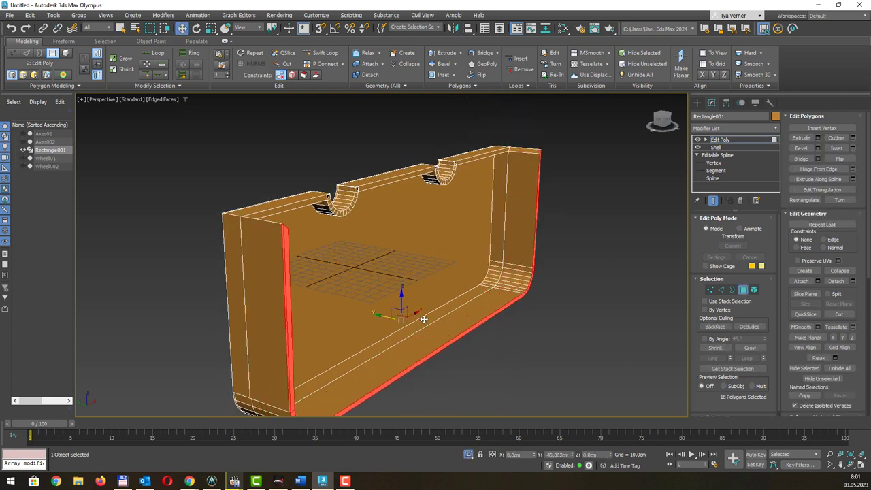
mouse_move(449, 310)
alt+middle_down()
mouse_move(422, 233)
mouse_move(449, 229)
alt+middle_up()
click(733, 141)
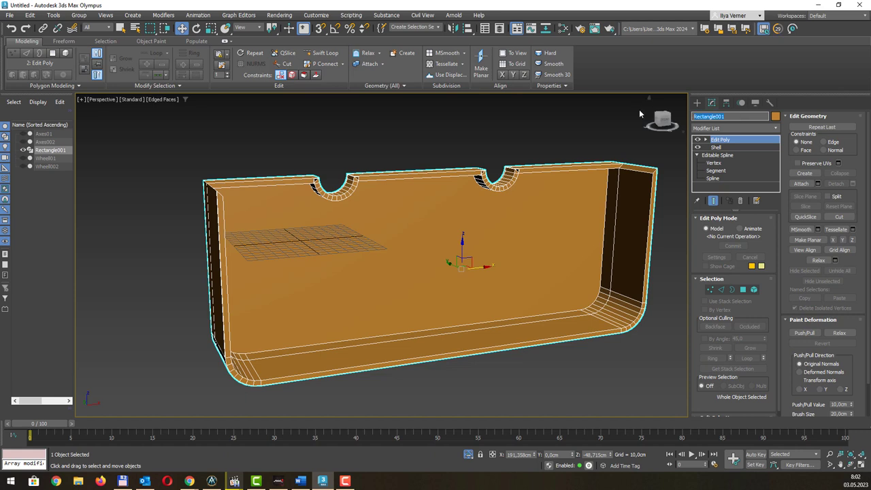
Rename the panel object to Body and open its Object Color swatch
text(Body)
key(Return)
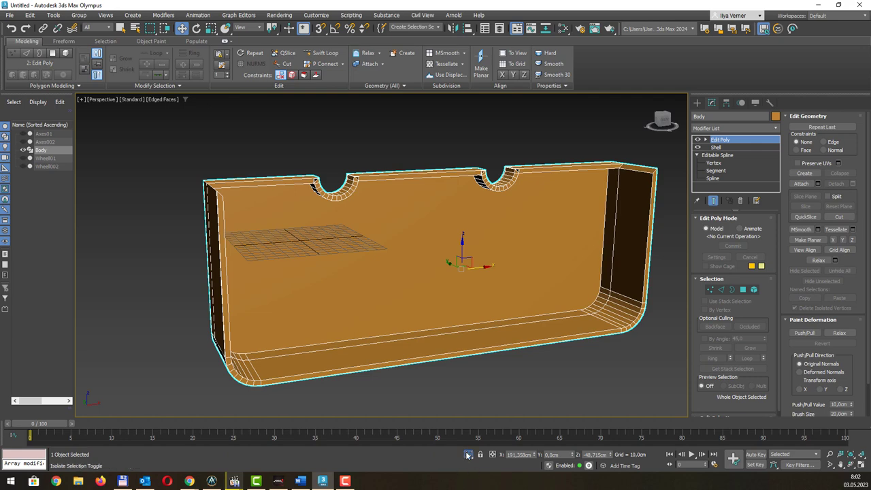
mouse_move(440, 200)
alt+middle_down()
mouse_move(473, 205)
mouse_move(419, 208)
mouse_move(444, 195)
mouse_move(476, 198)
mouse_move(509, 169)
mouse_move(552, 238)
mouse_move(569, 309)
alt+middle_up()
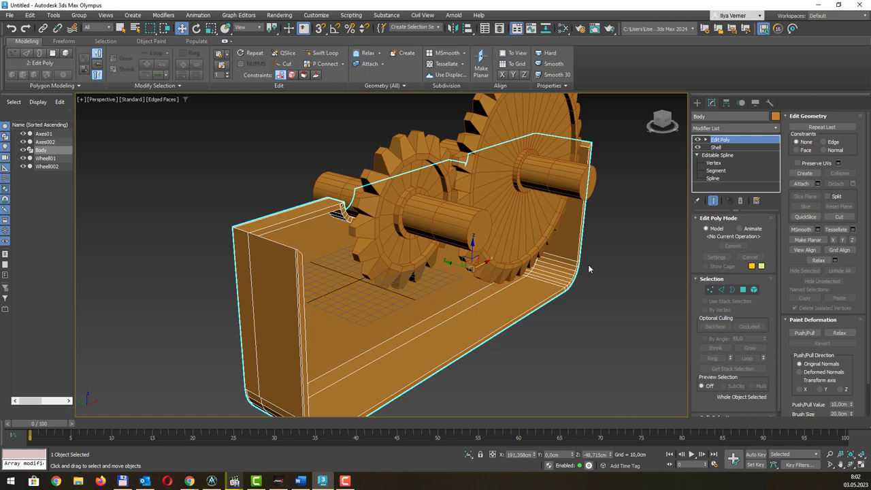
alt+middle_drag(589, 260, 522, 254)
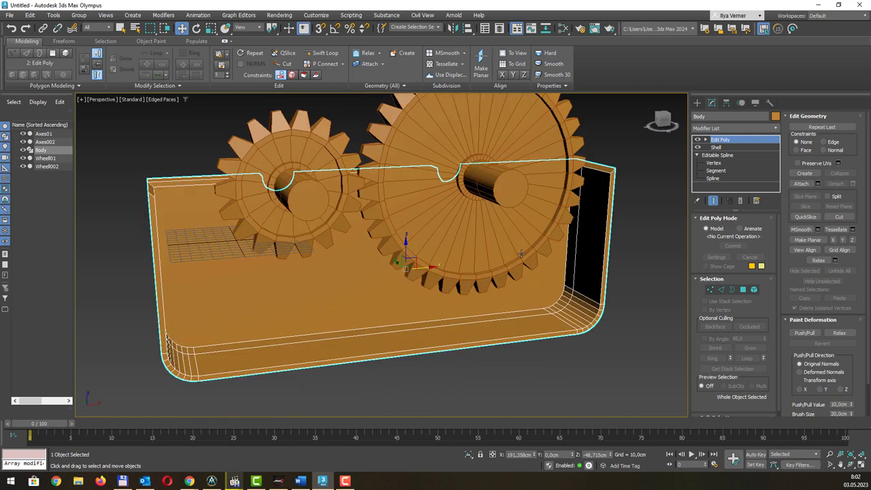
middle_drag(482, 213, 477, 242)
scroll(477, 242, down, 3)
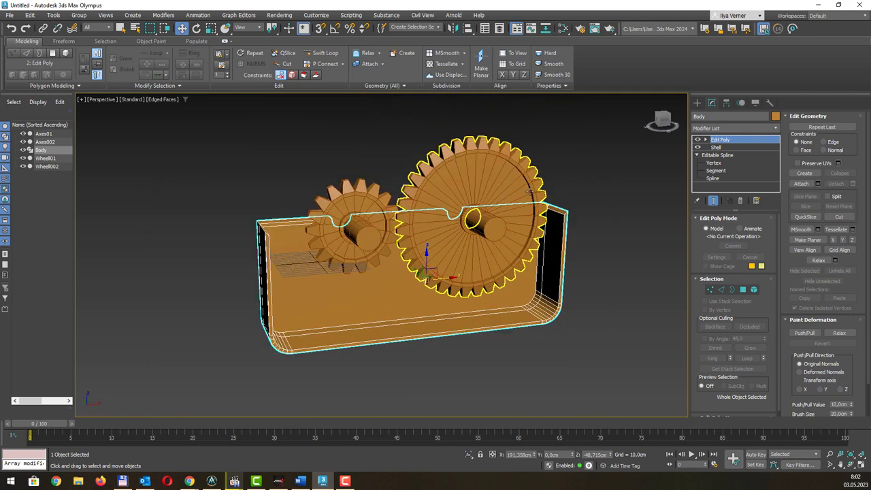
click(562, 173)
click(368, 306)
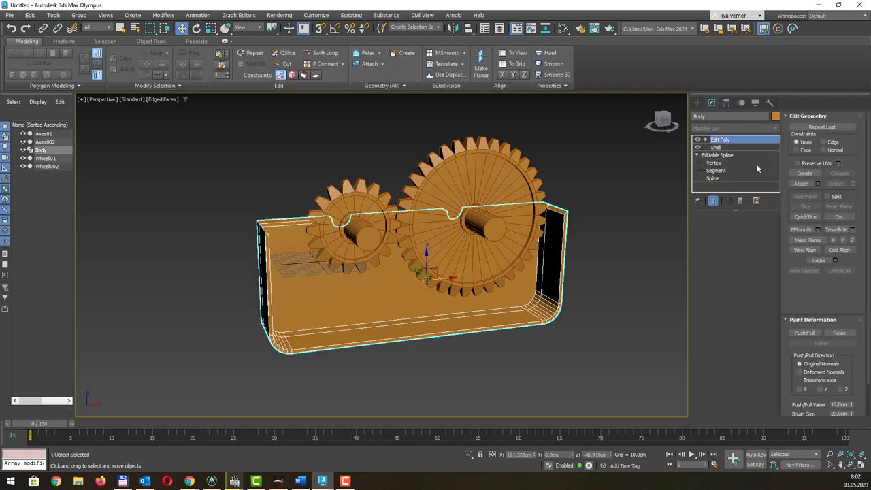
click(776, 116)
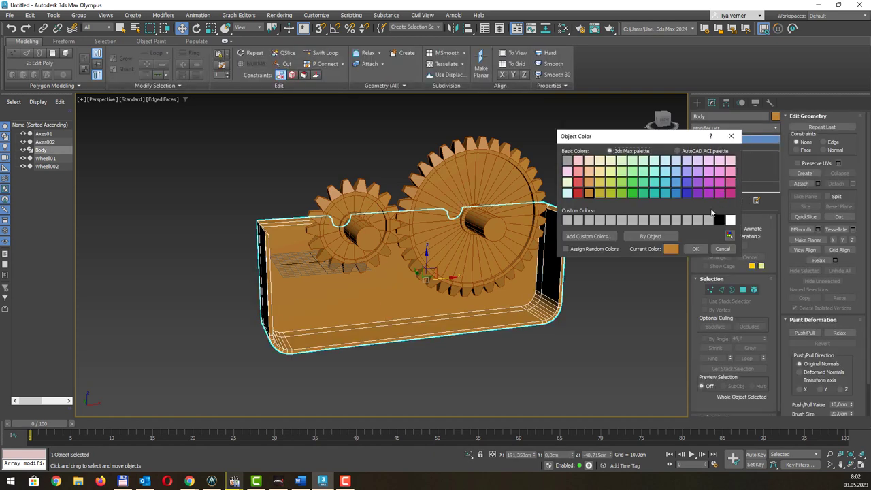
Give Body a light grey object colour and open Save File As for the scene
click(708, 219)
click(696, 249)
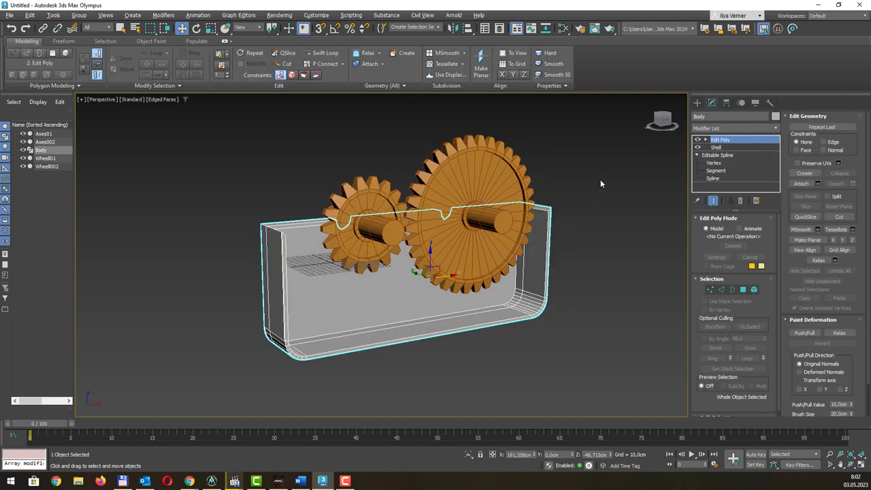
click(583, 169)
scroll(584, 169, up, 4)
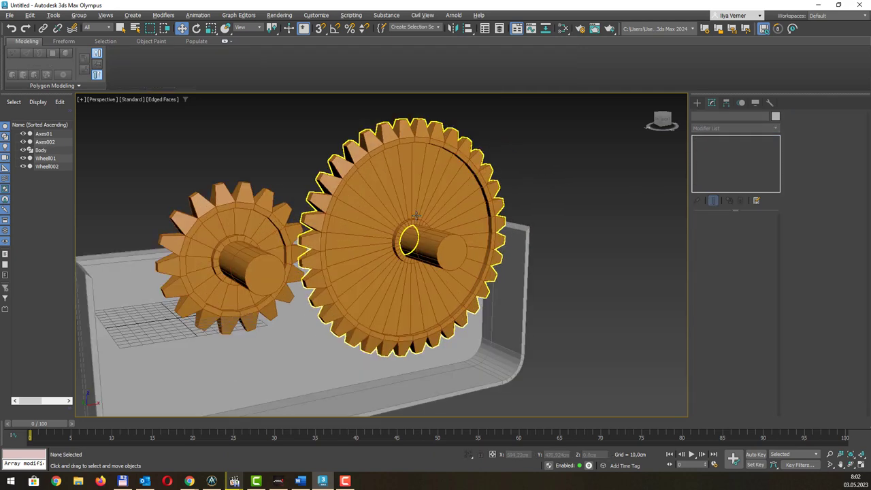
alt+middle_drag(486, 177, 521, 161)
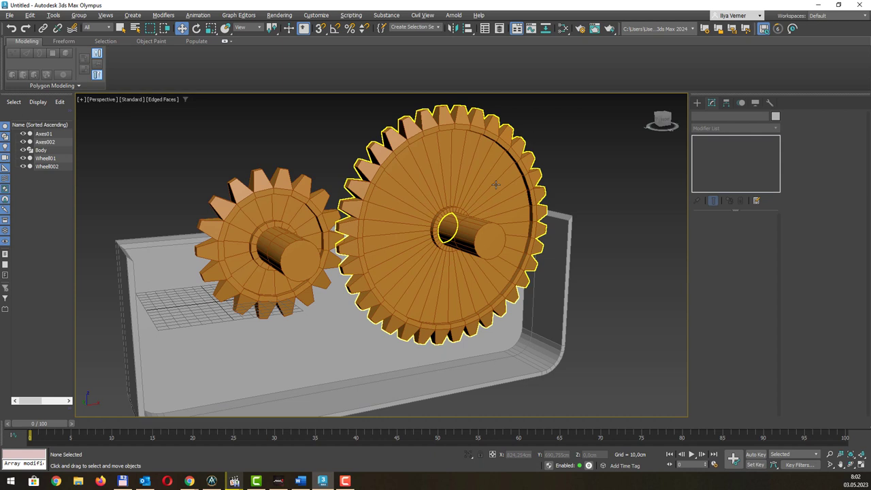
key(ctrl+s)
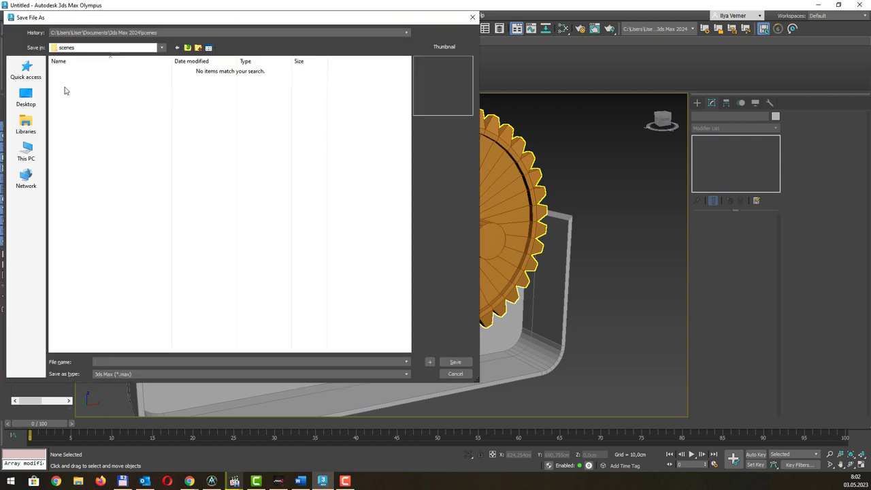
Save the gearbox scene to the Desktop under the file name reductor.max
click(25, 99)
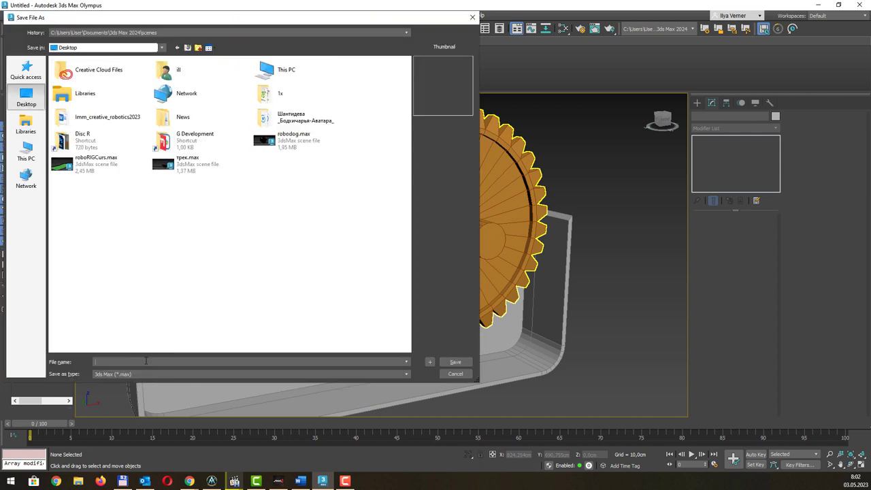
text(reduc)
text(tor)
key(Return)
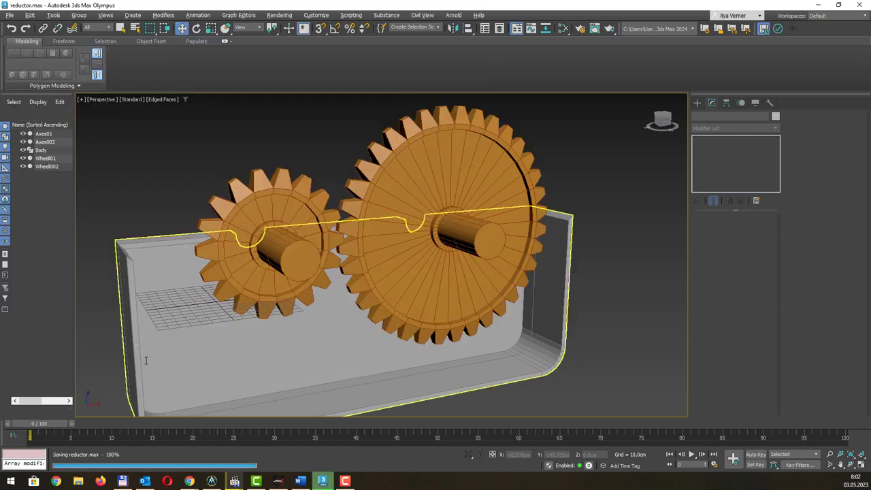
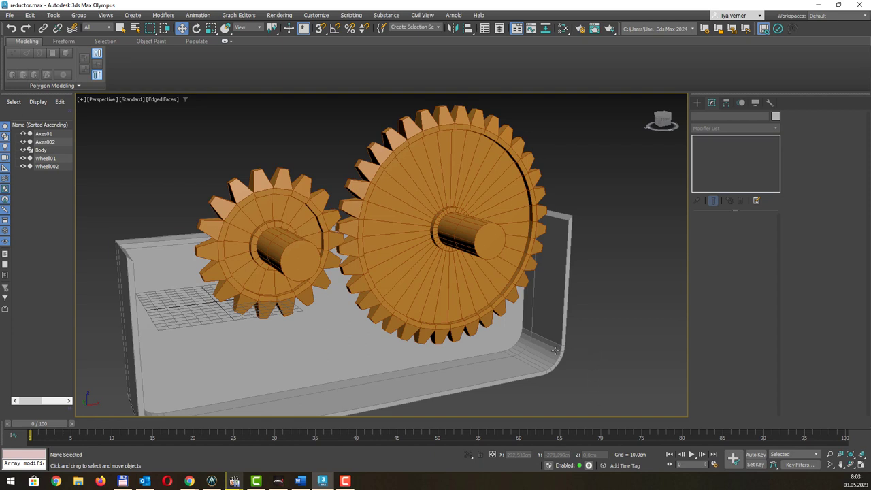
In the Left view, draw a standard-primitive tube to the right of the gears
middle_drag(518, 235, 455, 233)
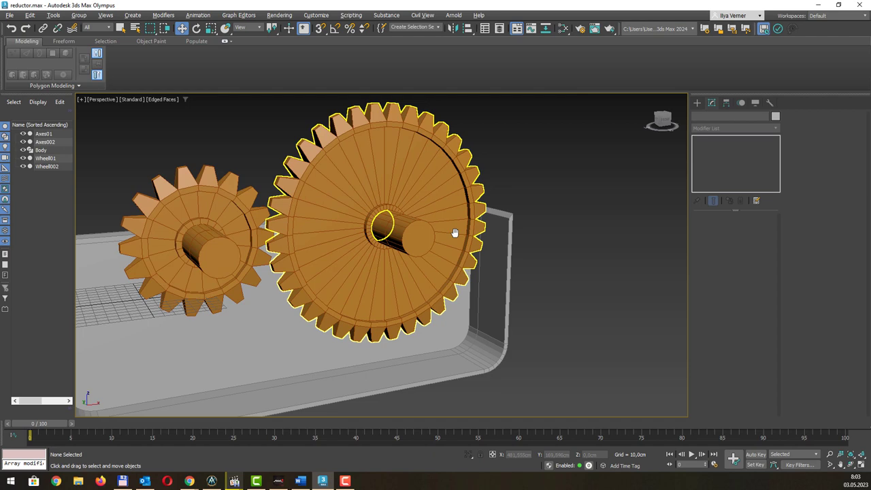
key(l)
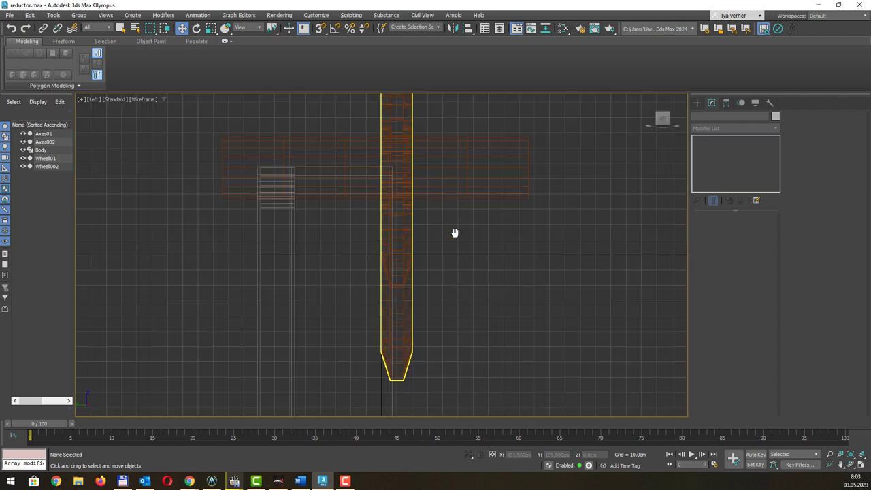
scroll(455, 232, down, 5)
middle_drag(481, 220, 366, 231)
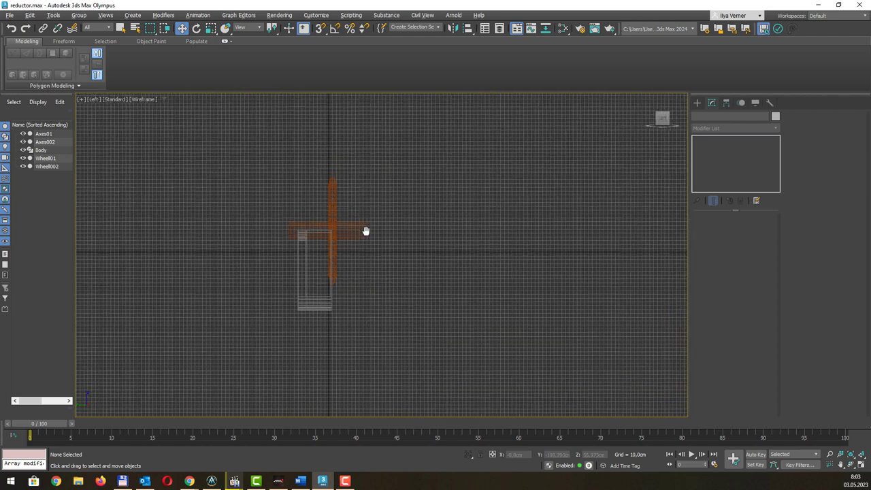
click(697, 104)
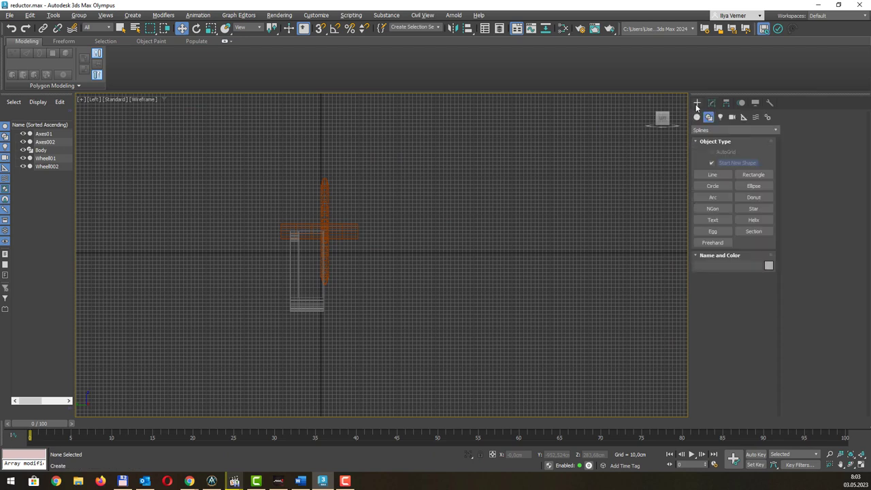
click(697, 117)
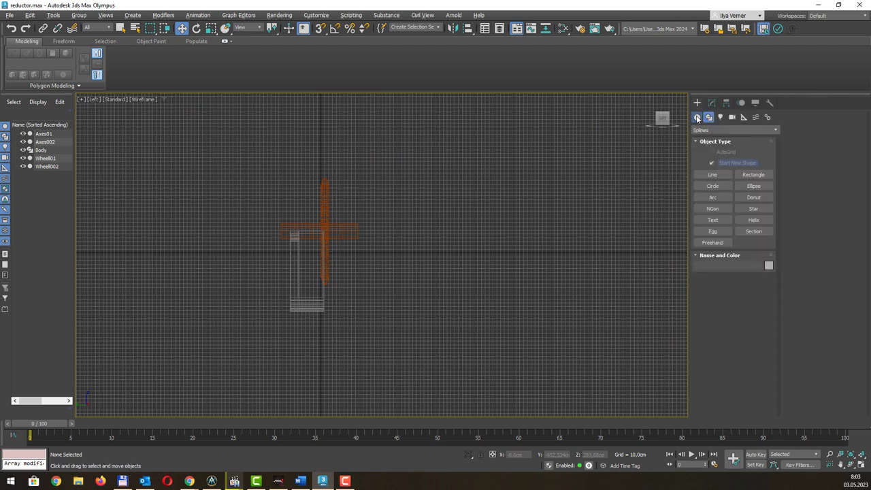
click(753, 186)
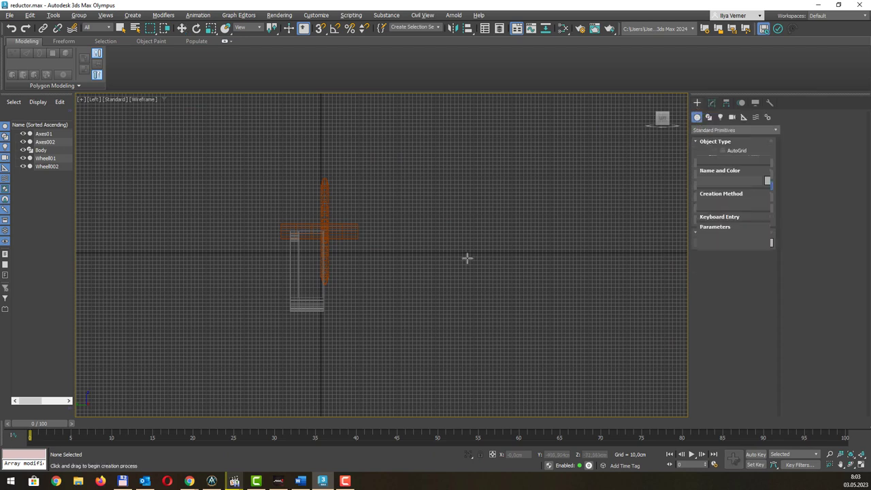
mouse_move(429, 252)
mouse_down()
mouse_move(460, 273)
mouse_move(454, 266)
mouse_up()
click(454, 266)
click(473, 292)
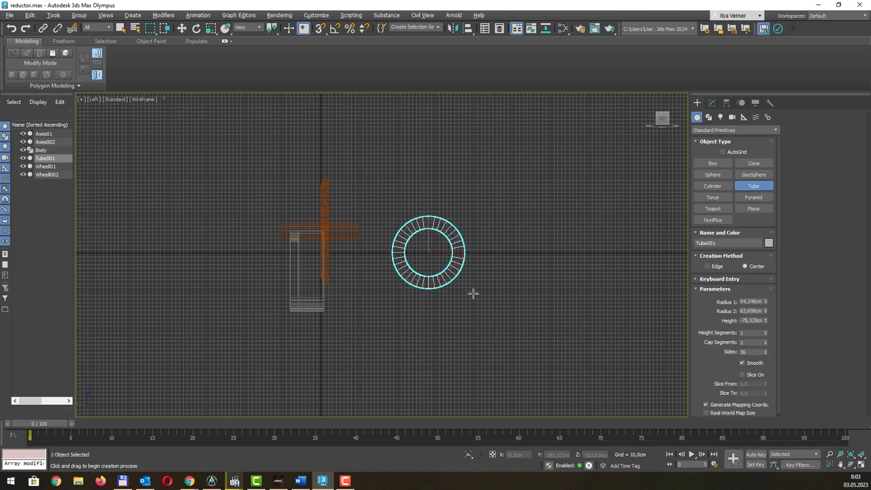
right_click(472, 292)
Set the tube's Radius 1 to 60, Radius 2 to 80, Height to 440 cm, with 18 sides
click(712, 102)
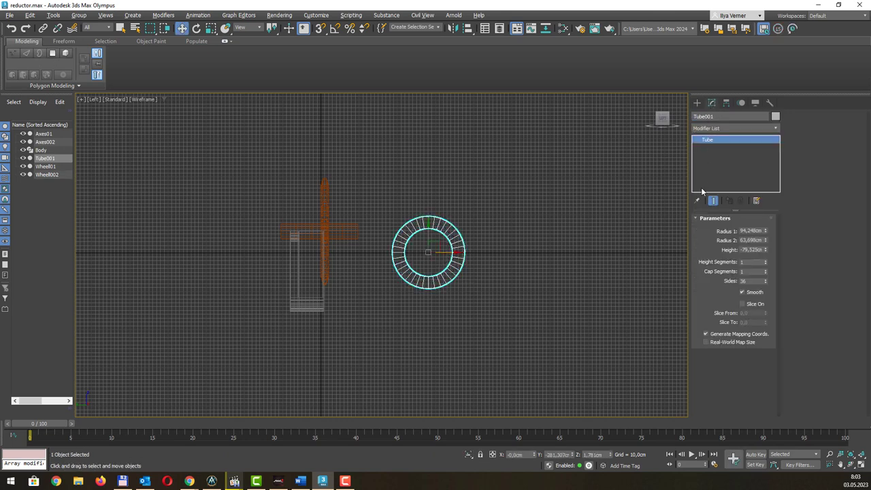
double_click(748, 231)
text(6,)
key(Tab)
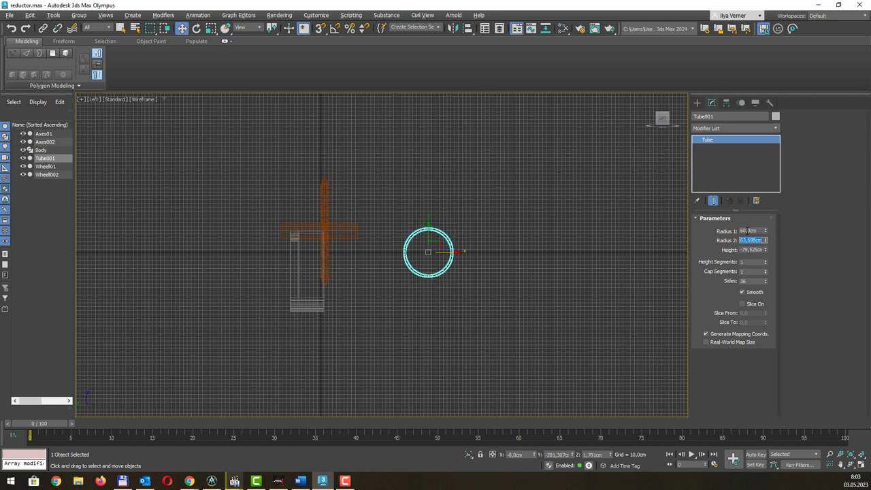
text(80)
key(Tab)
text(440)
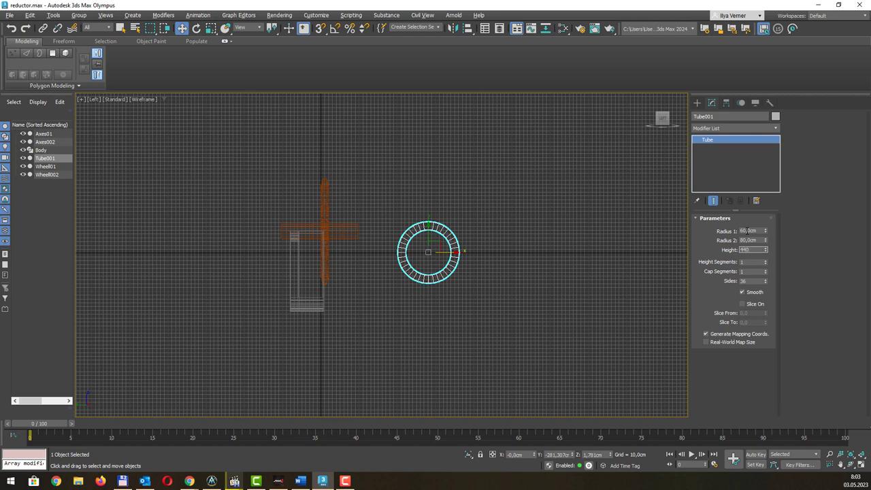
key(Tab)
key(Tab)
key(Tab)
key(Return)
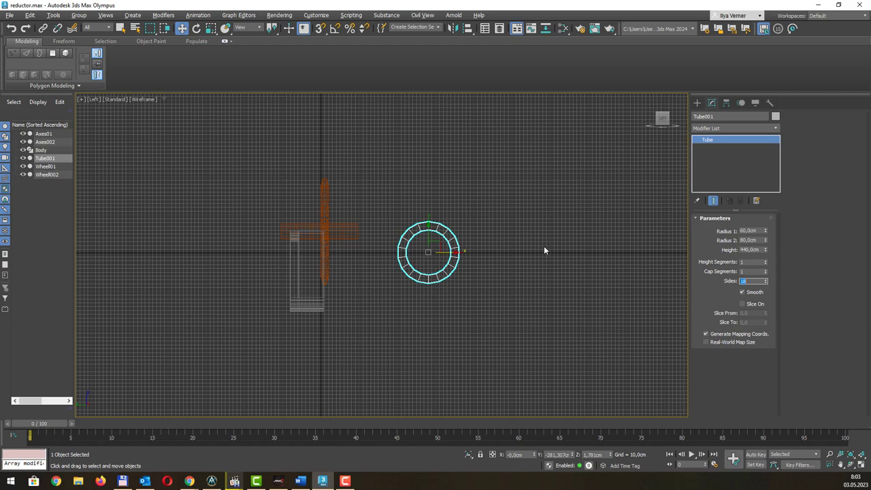
Enable Slice On for the tube, first trying slice angles 90 to -90
key(p)
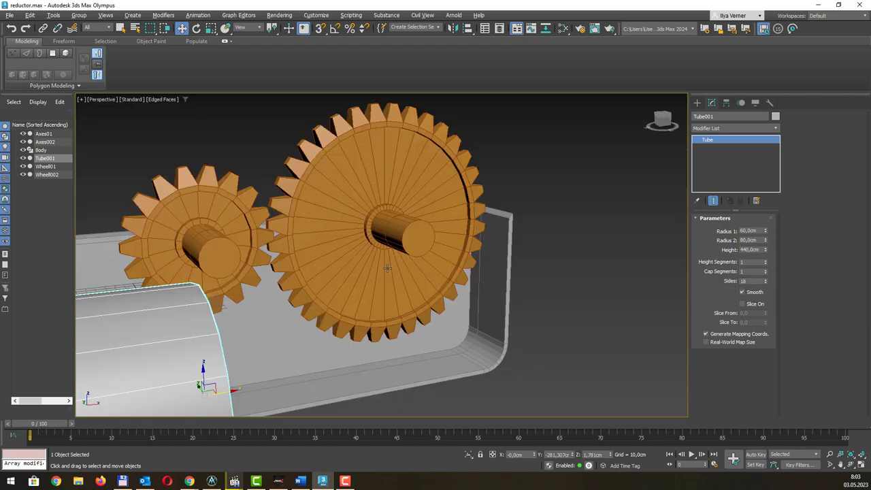
scroll(593, 192, up, 3)
scroll(592, 193, down, 5)
alt+middle_drag(549, 205, 557, 205)
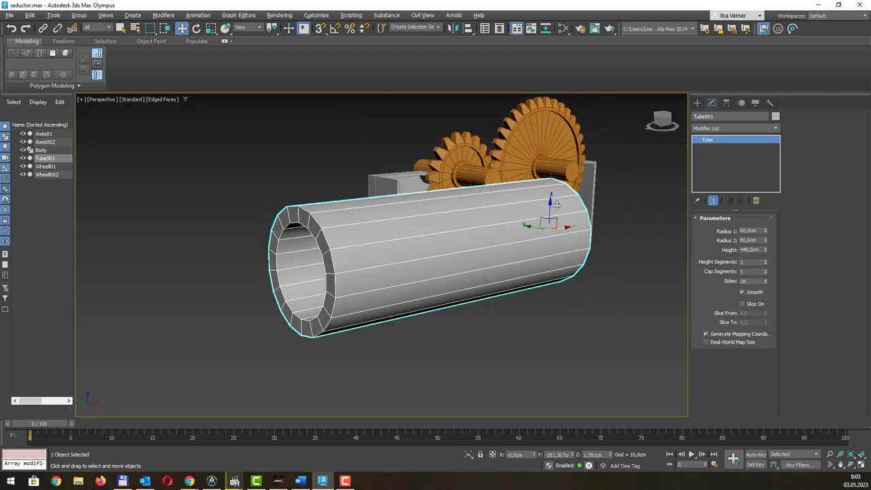
click(756, 307)
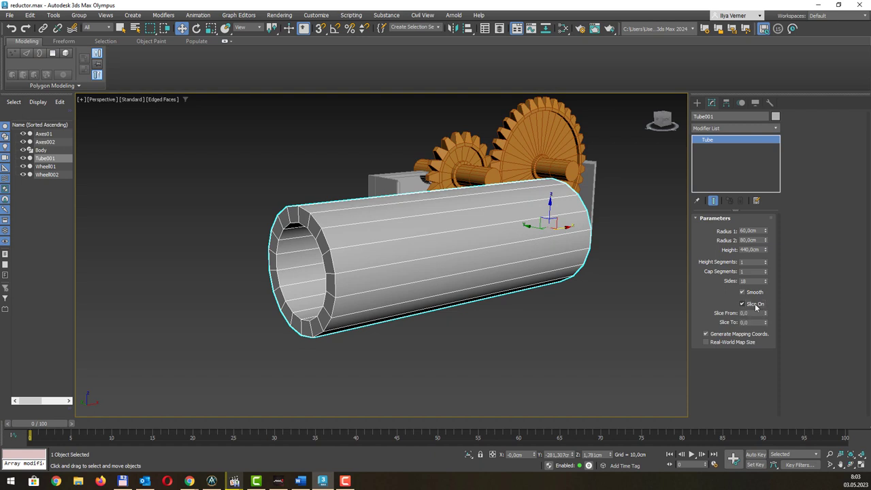
double_click(750, 313)
text(90)
key(Tab)
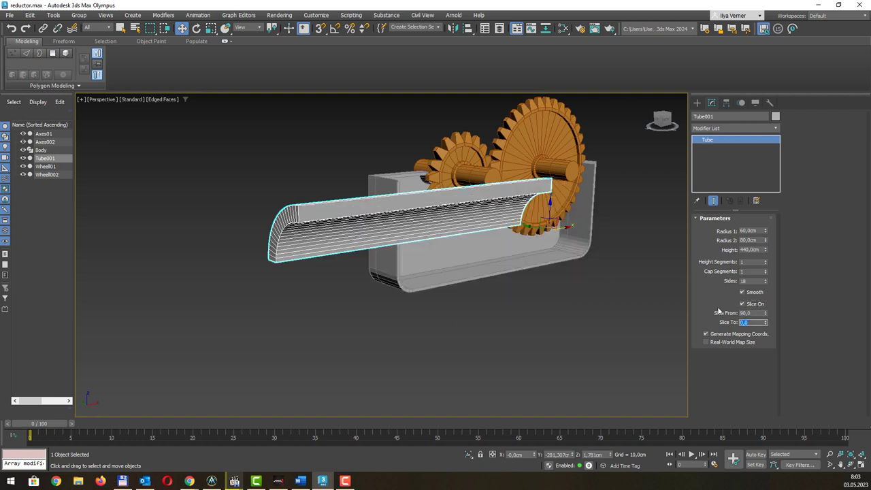
text(-90)
key(Return)
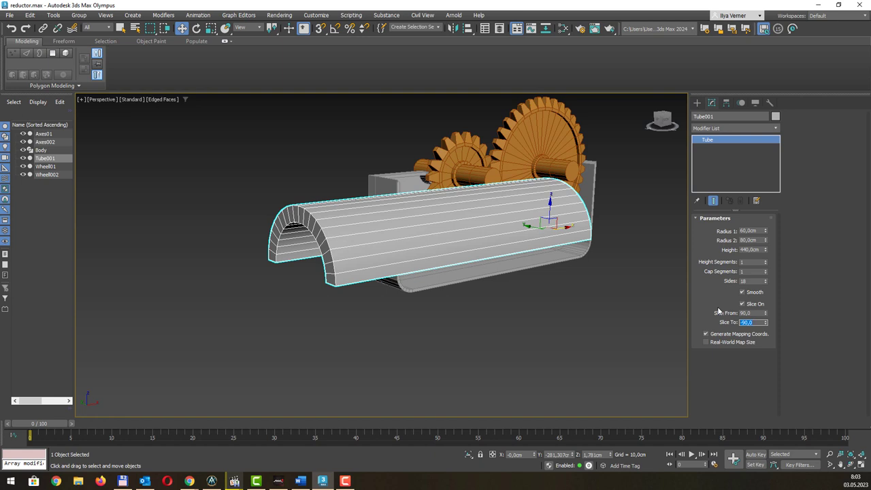
Change the tube's Slice From to 180 and Slice To to -360
middle_drag(553, 194, 570, 194)
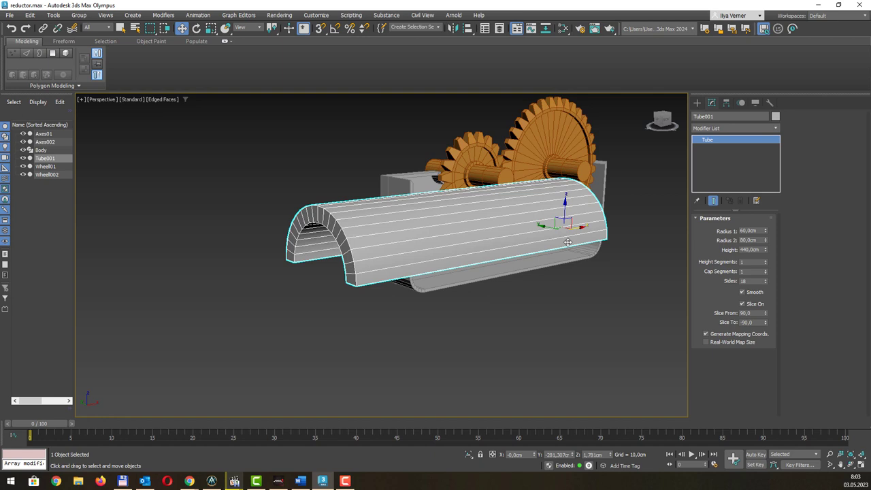
double_click(742, 314)
text(180)
key(Tab)
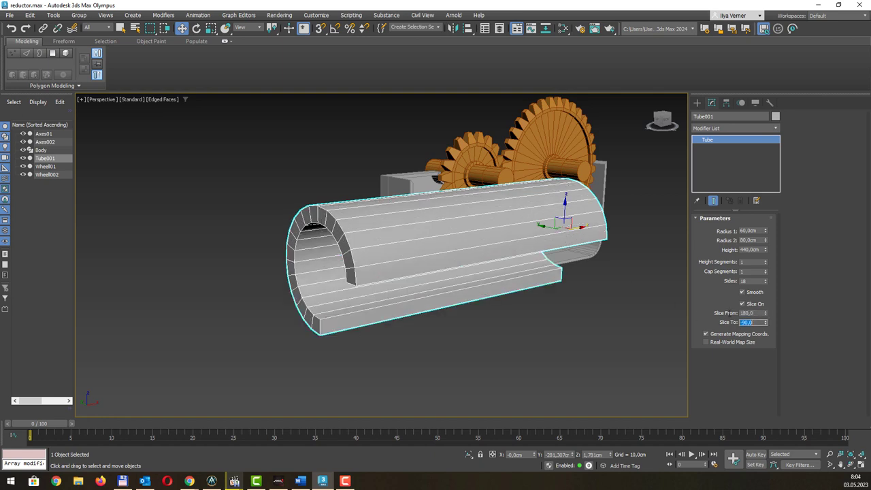
text(-9)
text(180)
key(Return)
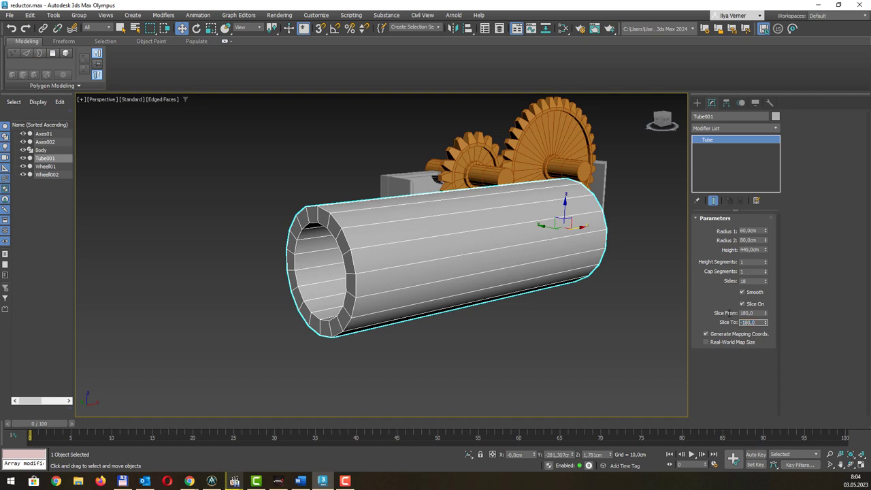
mouse_move(765, 325)
mouse_down()
mouse_move(766, 430)
mouse_move(779, 39)
mouse_move(780, 47)
mouse_up()
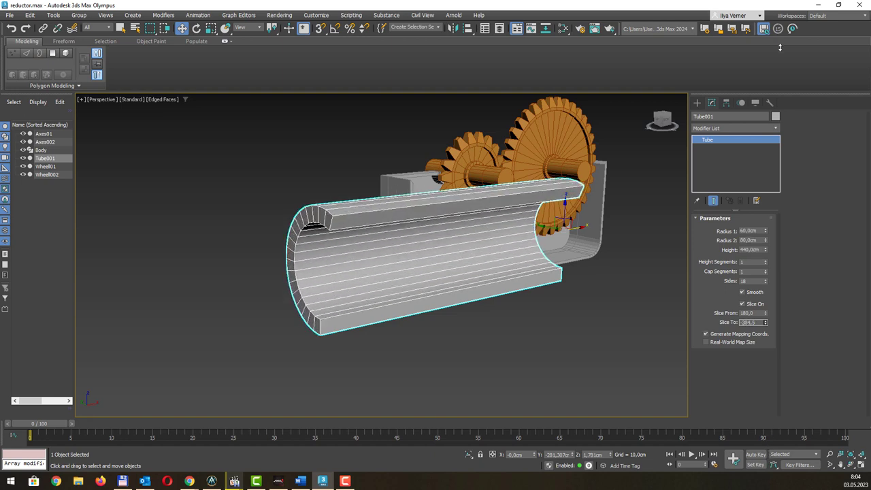
click(744, 323)
double_click(744, 322)
text(-36)
text(0)
key(Return)
mouse_move(447, 229)
alt+middle_down()
mouse_move(493, 214)
mouse_move(436, 220)
alt+middle_up()
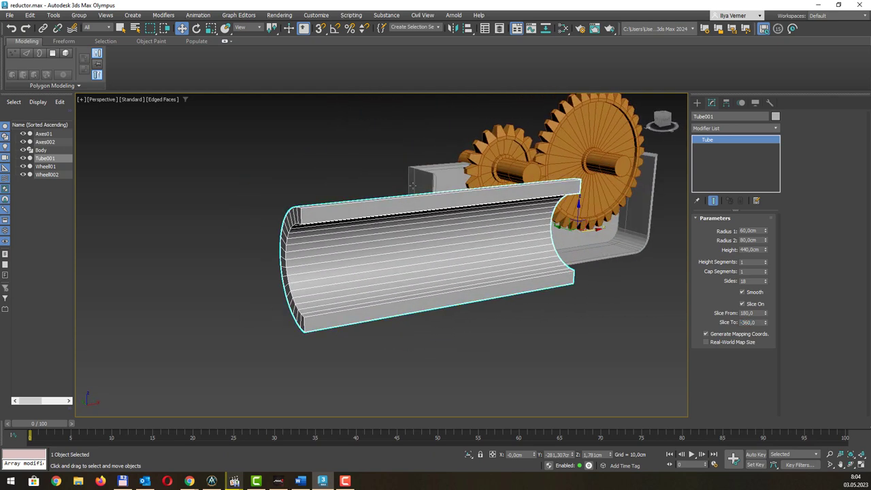
scroll(408, 182, down, 3)
scroll(383, 177, down, 3)
Move the half-tube with the Move gizmo toward the gear housing
scroll(287, 308, down, 2)
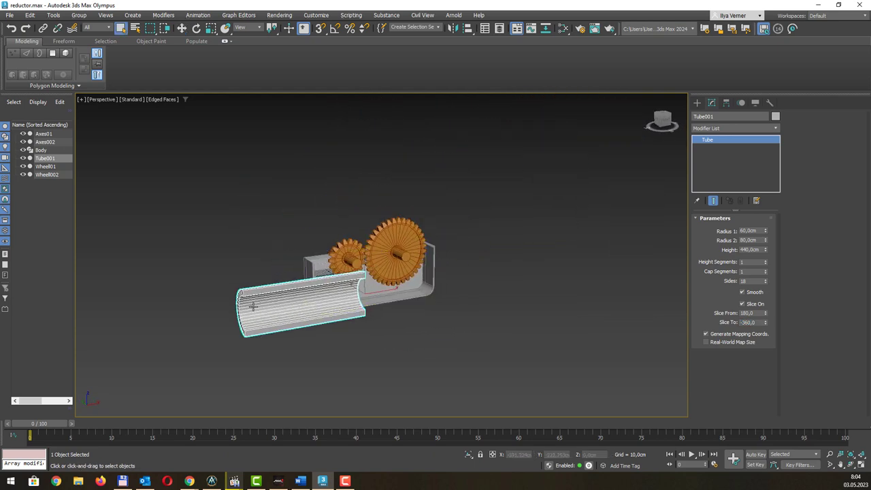
click(287, 308)
drag(389, 291, 583, 191)
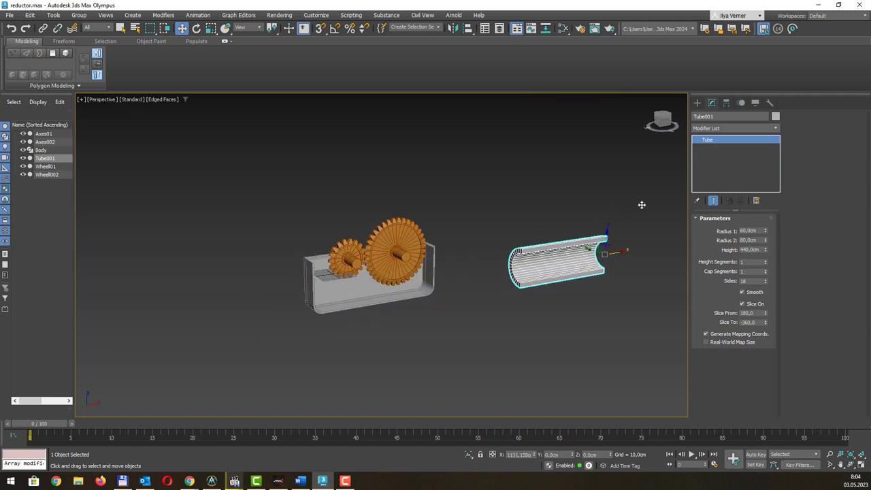
mouse_move(583, 197)
alt+middle_down()
mouse_move(614, 242)
mouse_move(588, 212)
alt+middle_up()
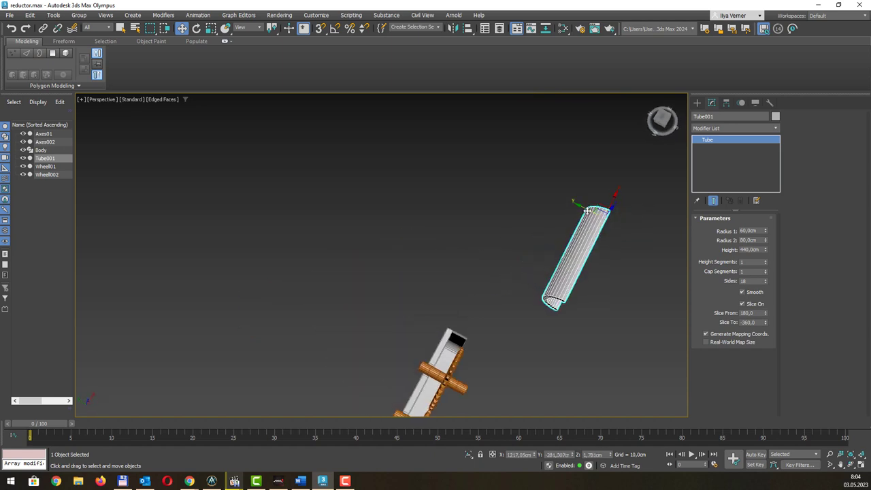
mouse_move(588, 213)
mouse_down()
mouse_move(521, 175)
mouse_move(527, 182)
mouse_up()
mouse_move(528, 183)
alt+middle_down()
mouse_move(576, 211)
mouse_move(526, 185)
alt+middle_up()
drag(526, 186, 556, 196)
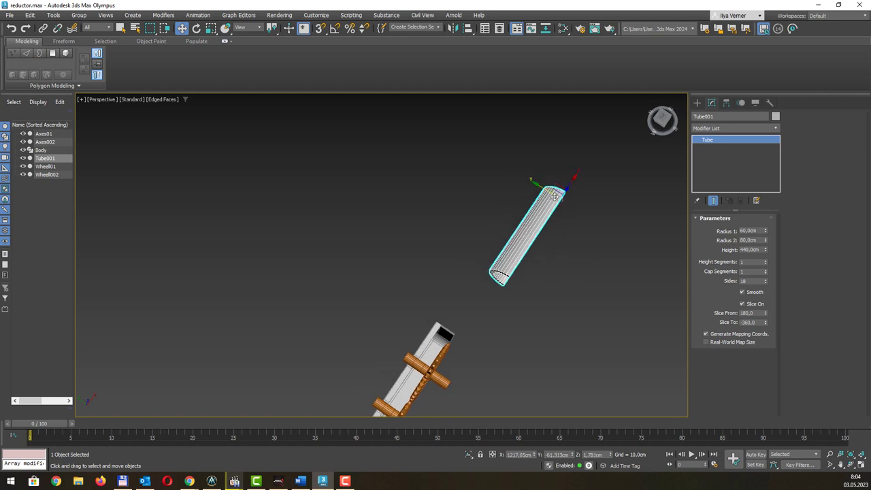
mouse_move(568, 216)
alt+middle_down()
mouse_move(520, 178)
mouse_move(469, 159)
alt+middle_up()
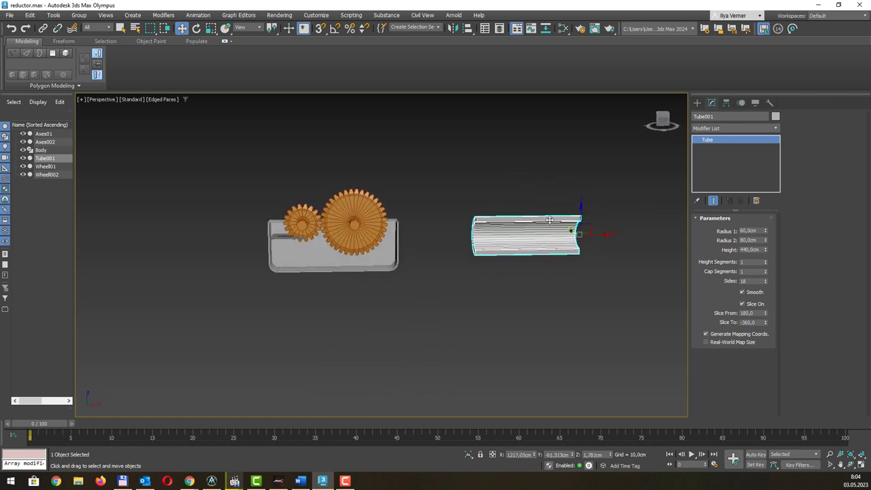
drag(585, 234, 551, 216)
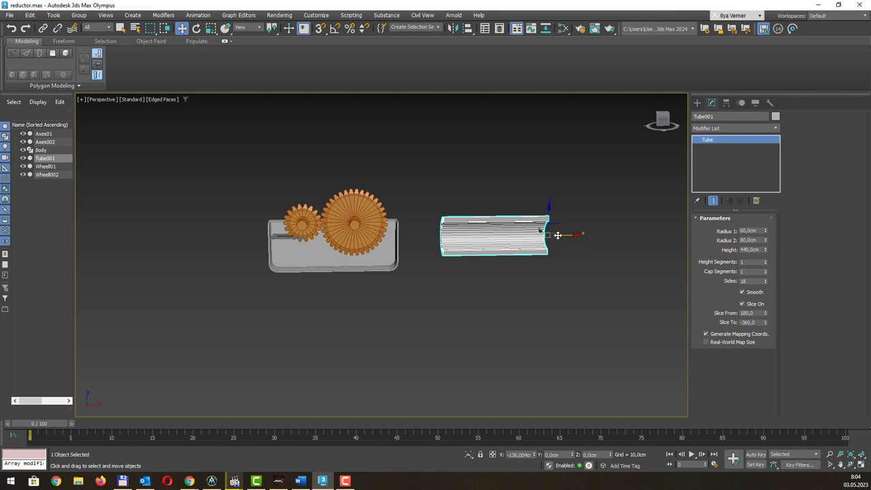
In the Front view, lower the half-tube and nudge it left, then check it in Perspective
key(f)
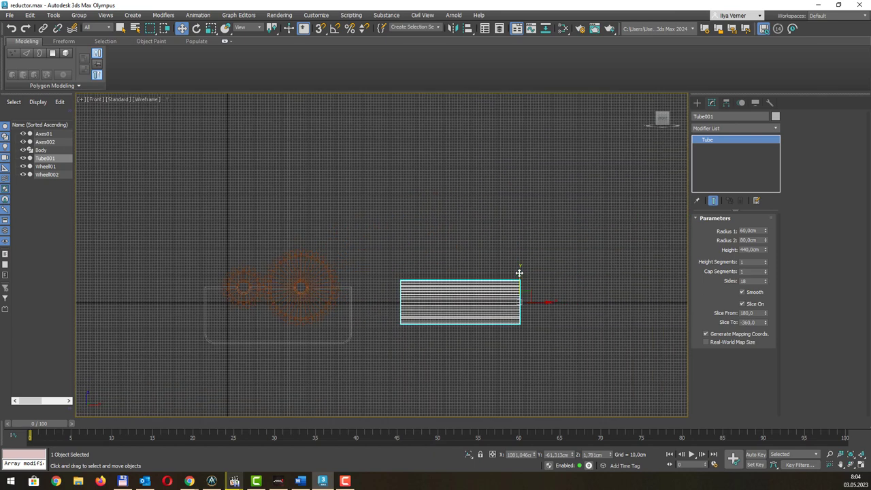
drag(521, 274, 521, 287)
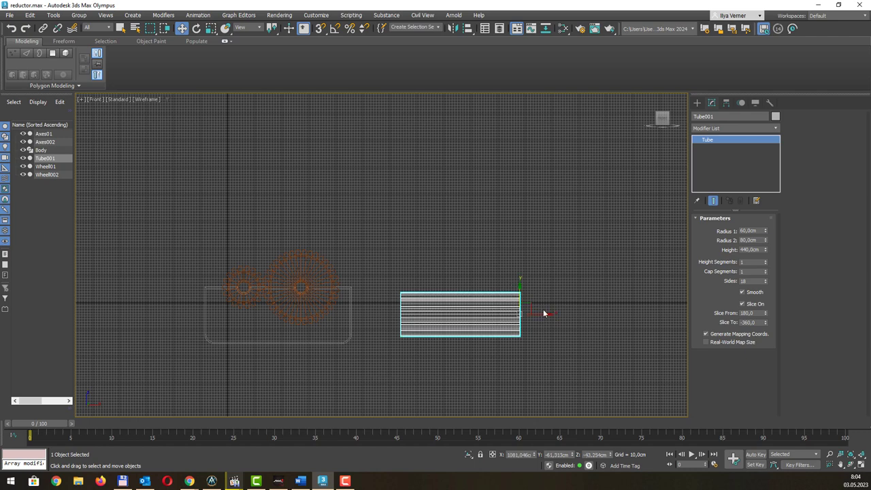
drag(545, 314, 525, 313)
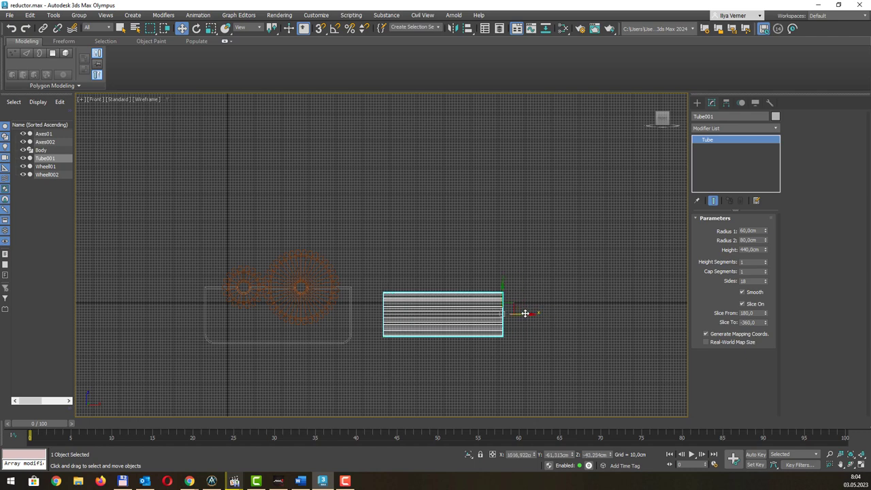
key(p)
alt+middle_drag(497, 194, 497, 202)
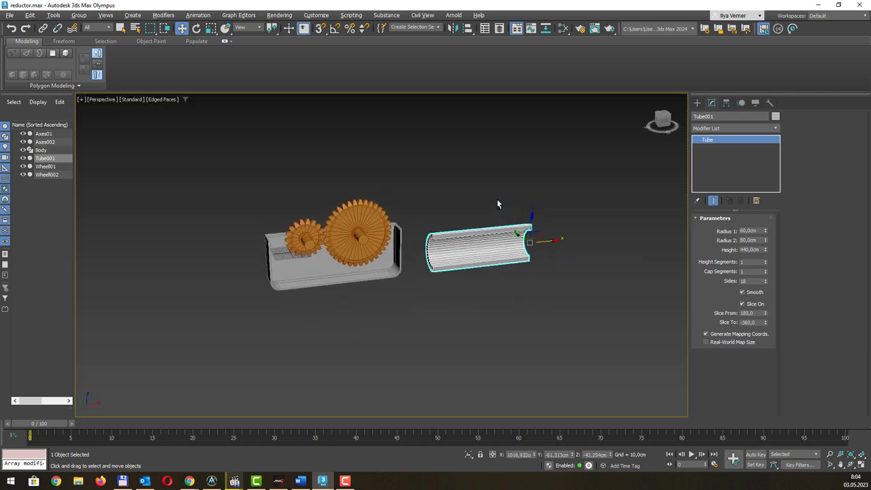
scroll(459, 251, up, 2)
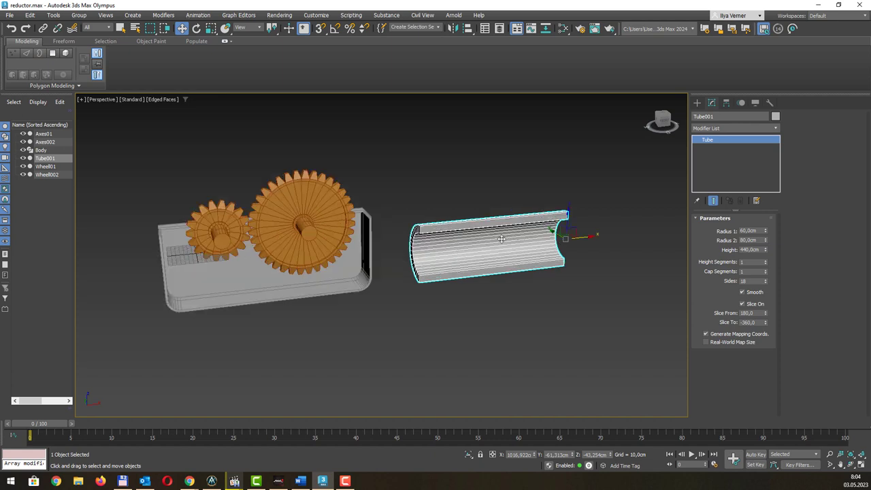
key(q)
alt+middle_drag(492, 243, 512, 201)
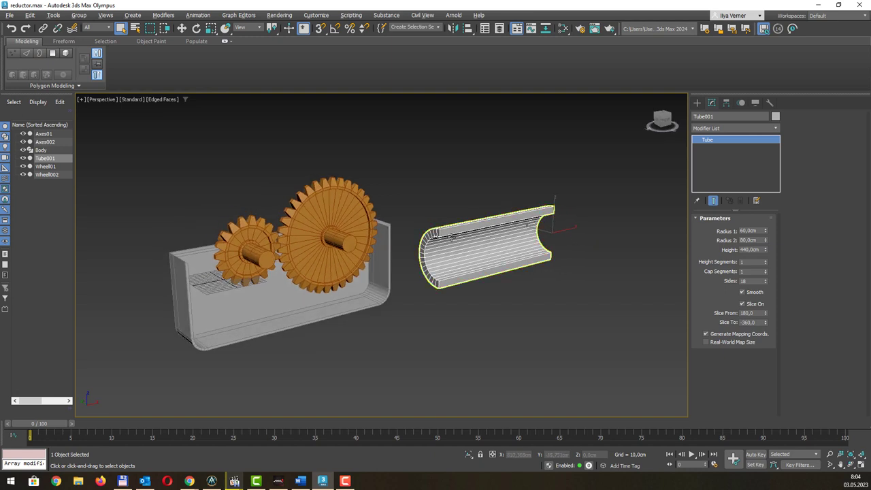
alt+middle_drag(453, 255, 429, 268)
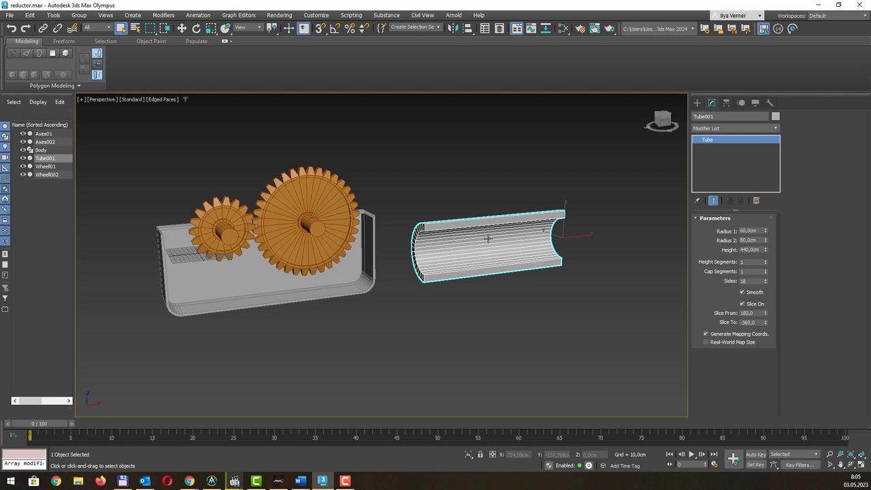
In the Left view, draw a small cylinder beside the tube profile
key(l)
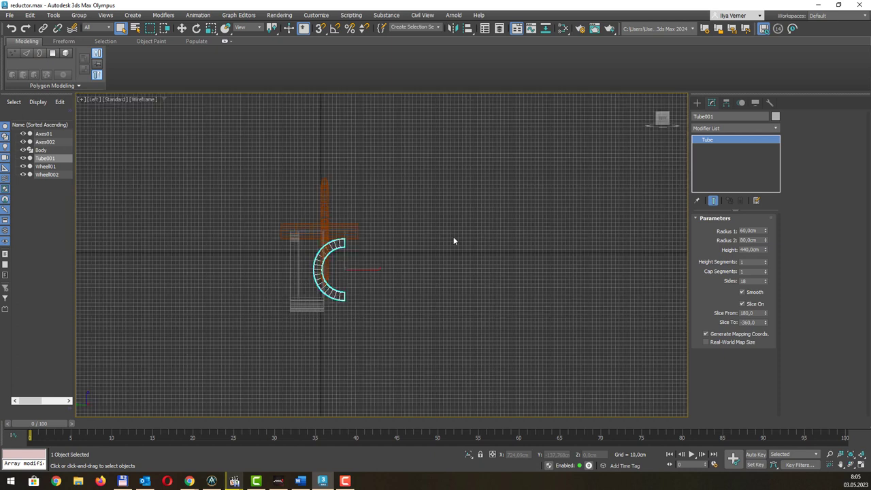
click(698, 102)
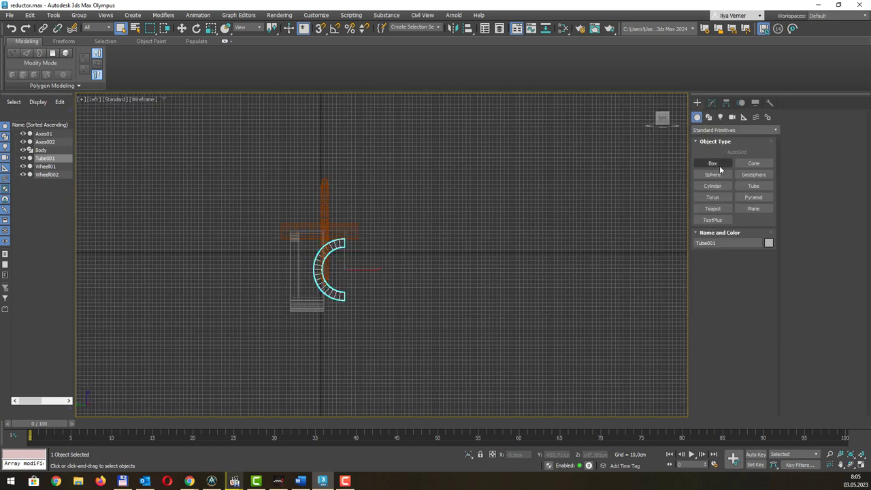
click(713, 186)
drag(370, 268, 375, 286)
click(363, 315)
right_click(364, 315)
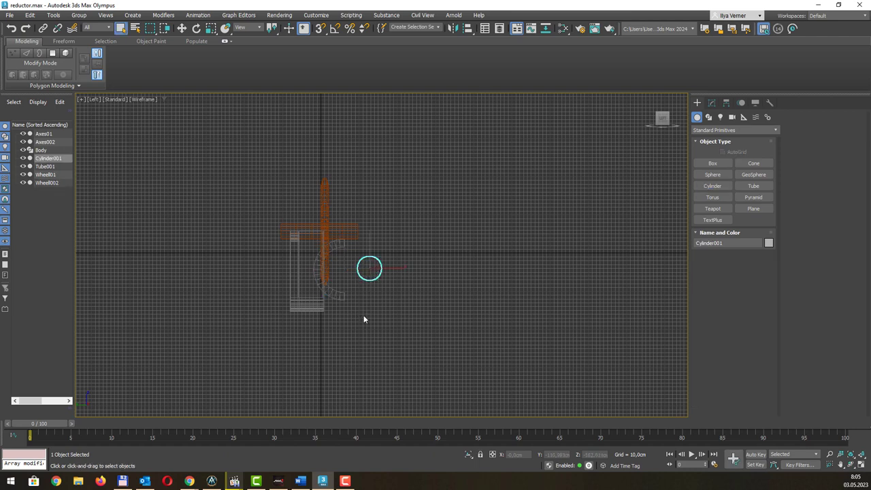
Move the new cylinder out to the half-tube's open end
key(p)
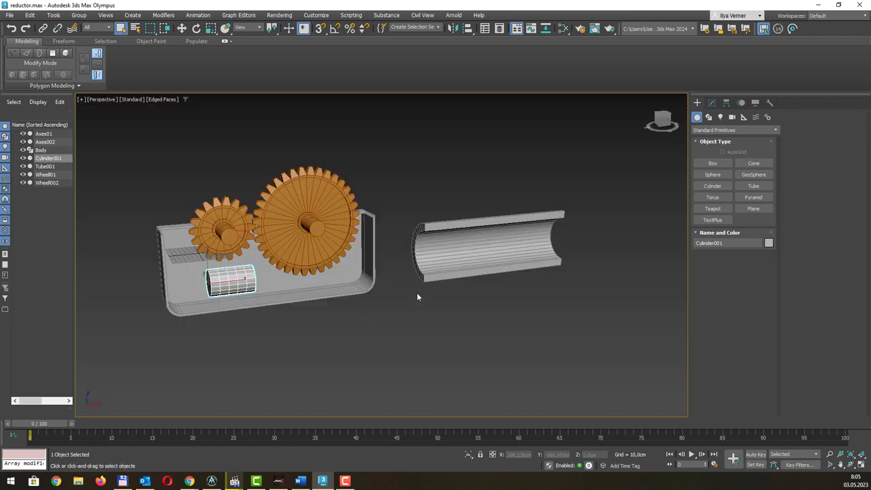
key(w)
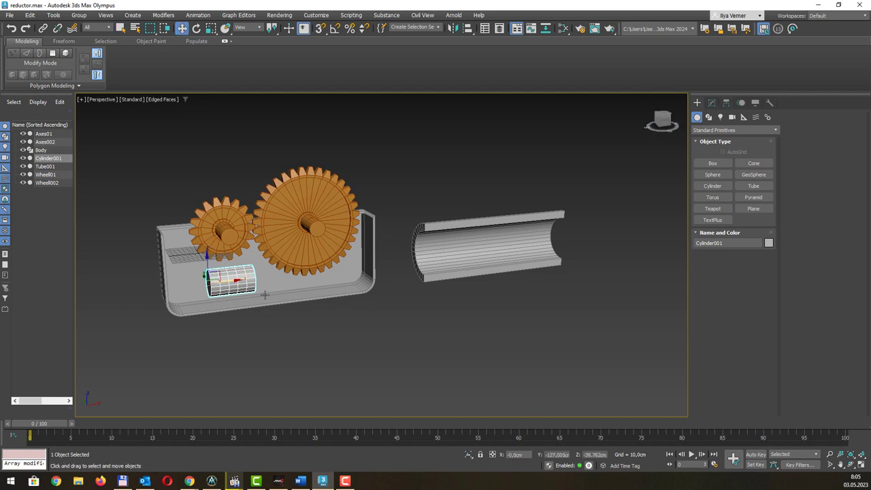
drag(238, 282, 517, 272)
drag(579, 264, 601, 260)
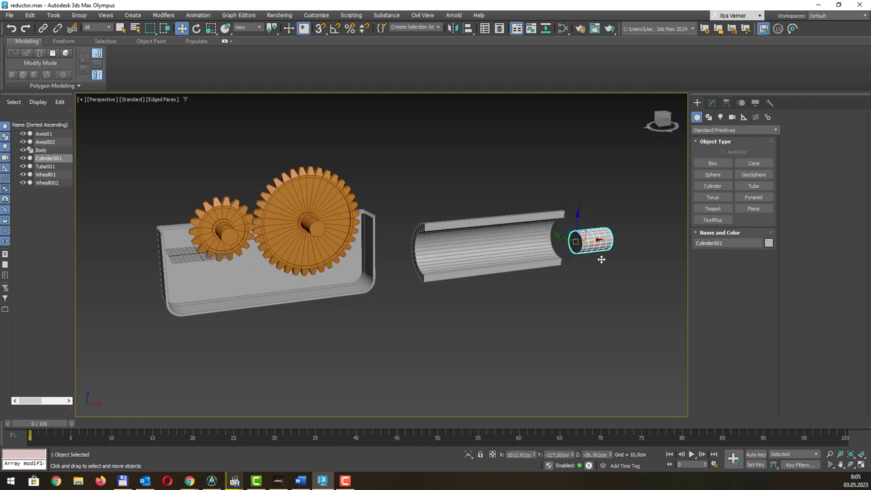
middle_drag(616, 198, 490, 275)
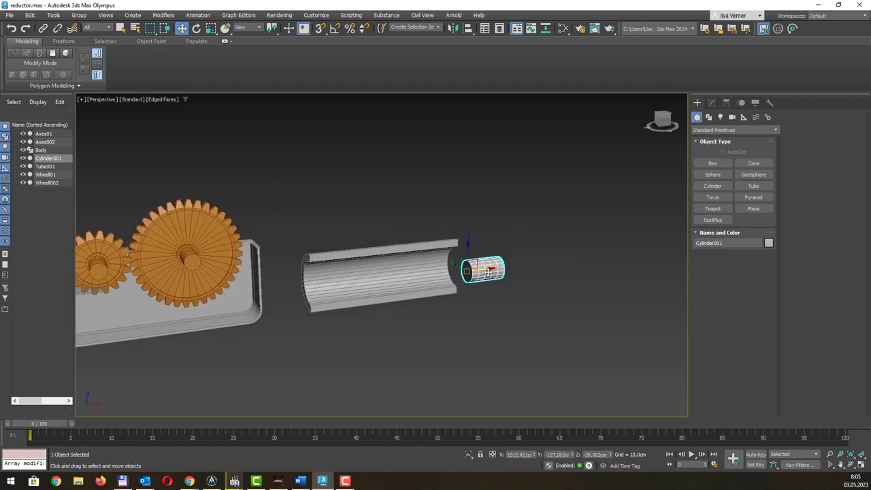
Align the cylinder's Y and Z position to Tube001 using Align (Alt+A)
drag(490, 274, 446, 272)
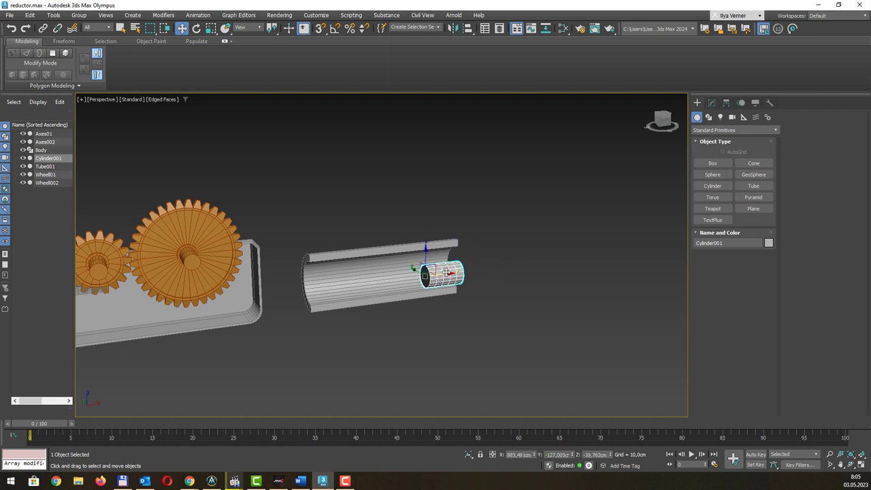
key(alt+a)
click(405, 275)
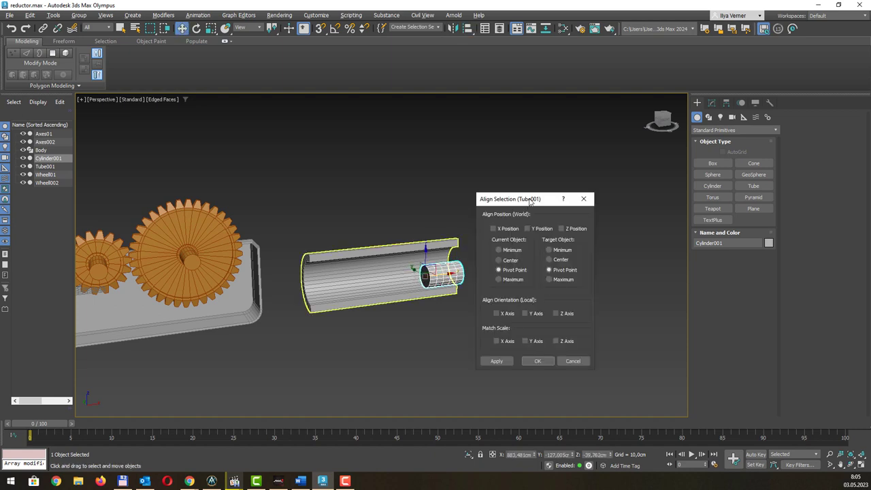
drag(531, 198, 551, 197)
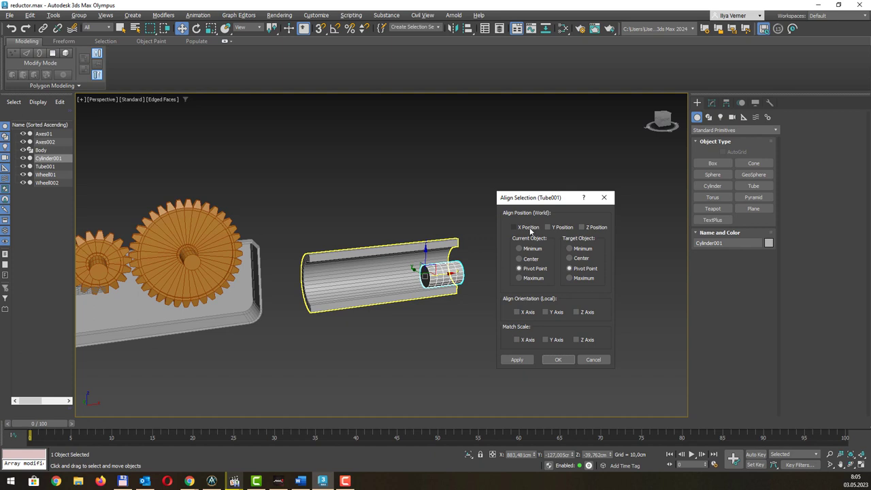
click(586, 229)
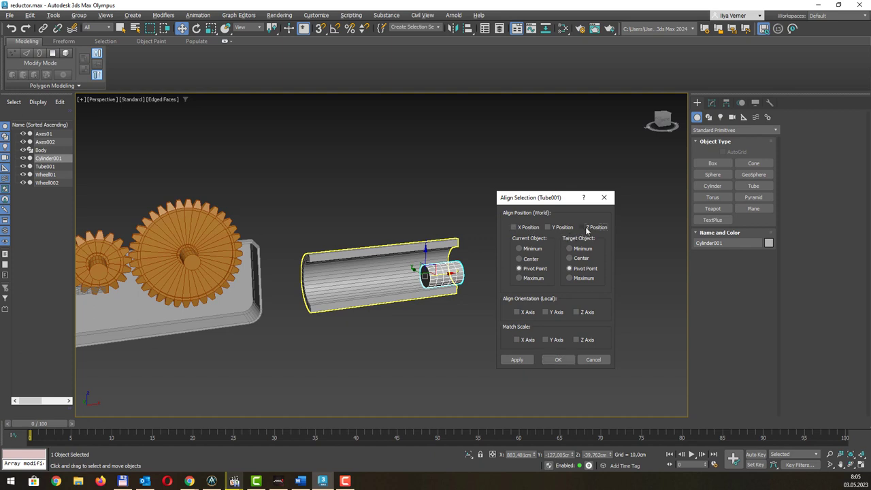
click(549, 228)
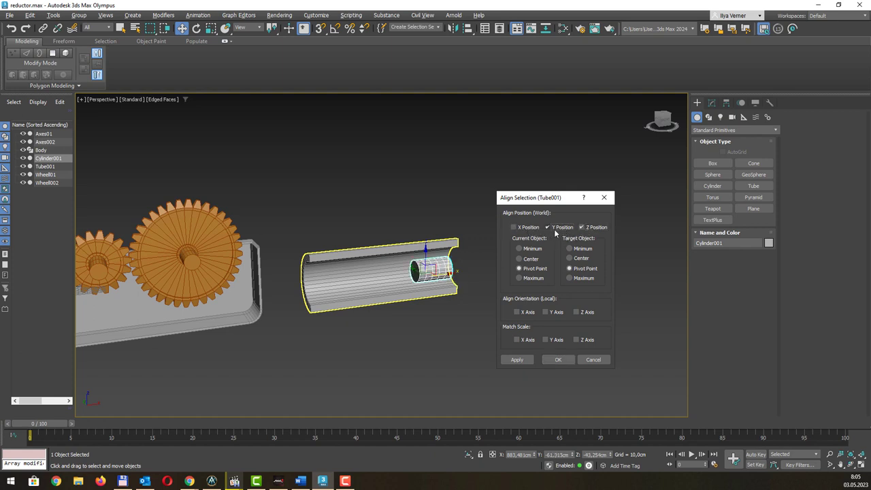
click(519, 359)
click(557, 359)
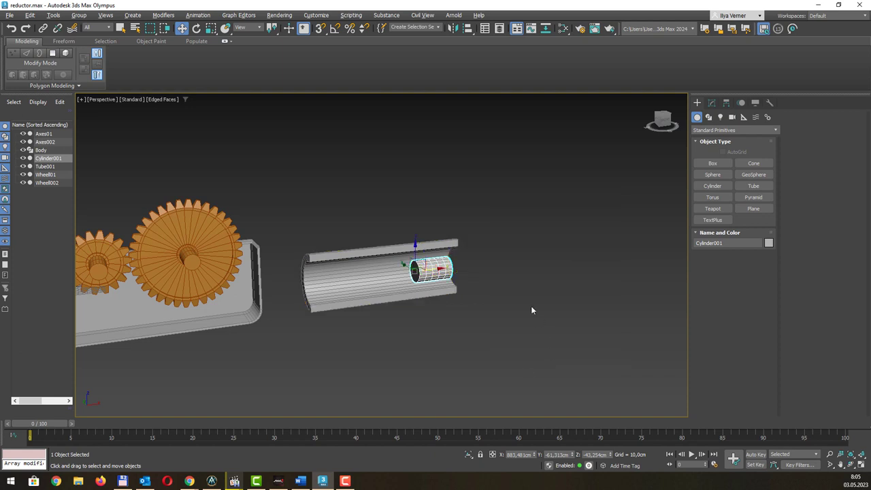
Inspect the aligned cylinder inside the tube and show its Modify panel parameters
alt+middle_drag(531, 305, 513, 258)
key(q)
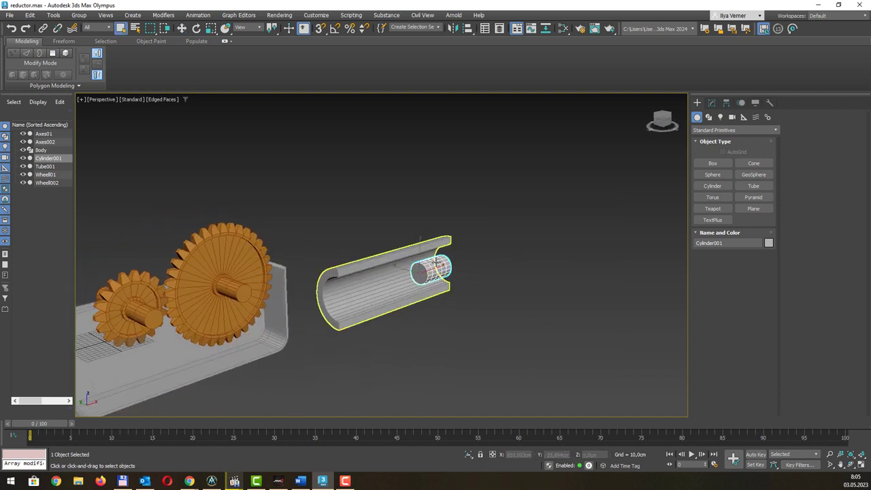
alt+middle_drag(464, 246, 429, 267)
scroll(429, 267, up, 3)
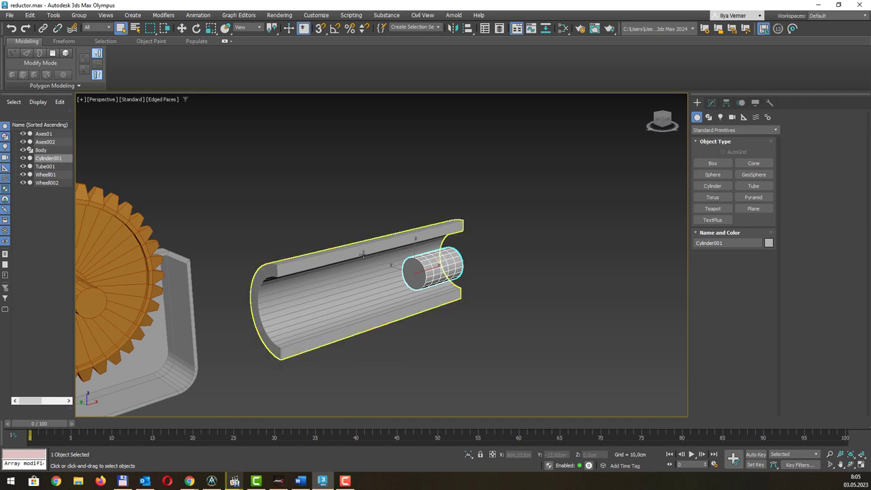
click(718, 104)
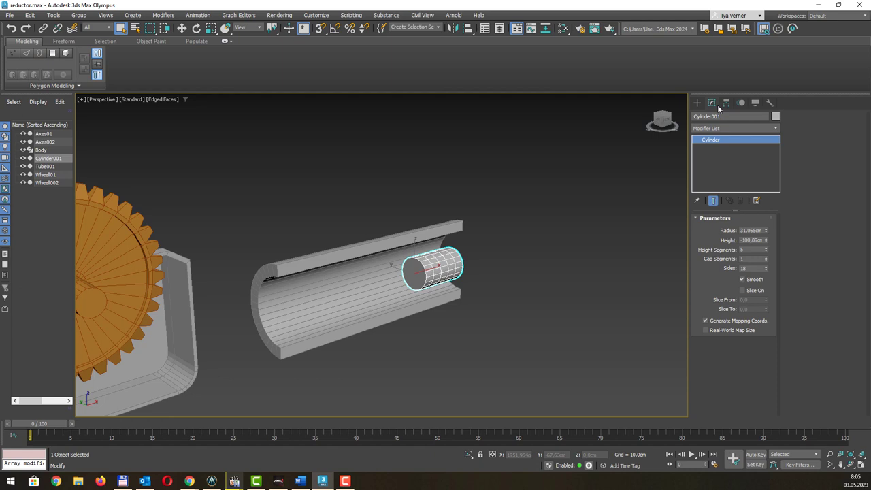
Set Cylinder001 to radius 60 cm, height 100 cm and 1 height segment
click(753, 230)
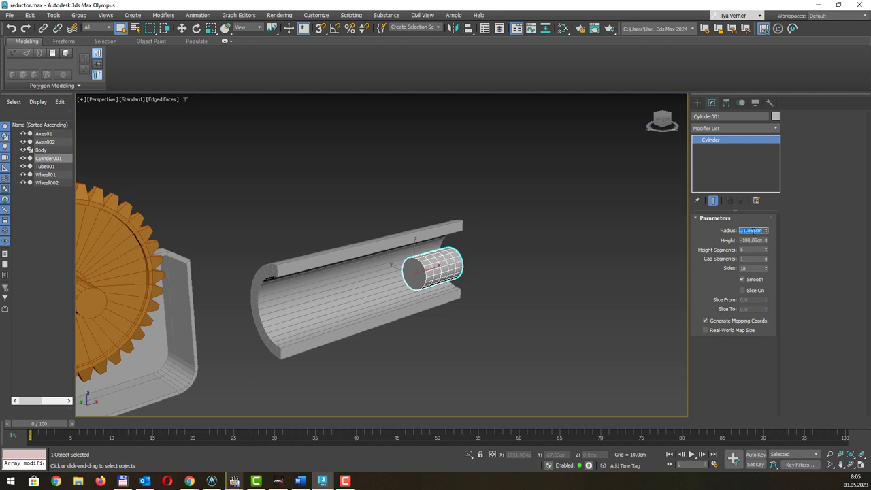
text(60)
key(Tab)
text(100)
key(Return)
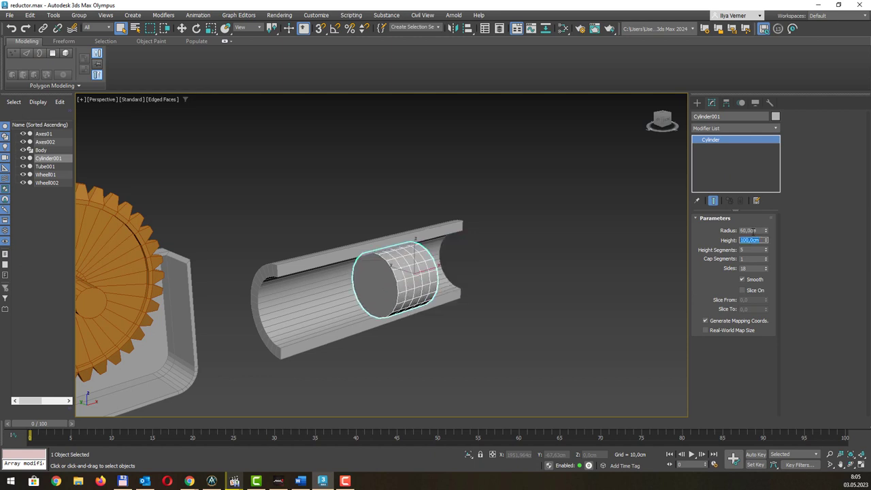
key(Tab)
text(1)
key(Return)
key(Tab)
key(Tab)
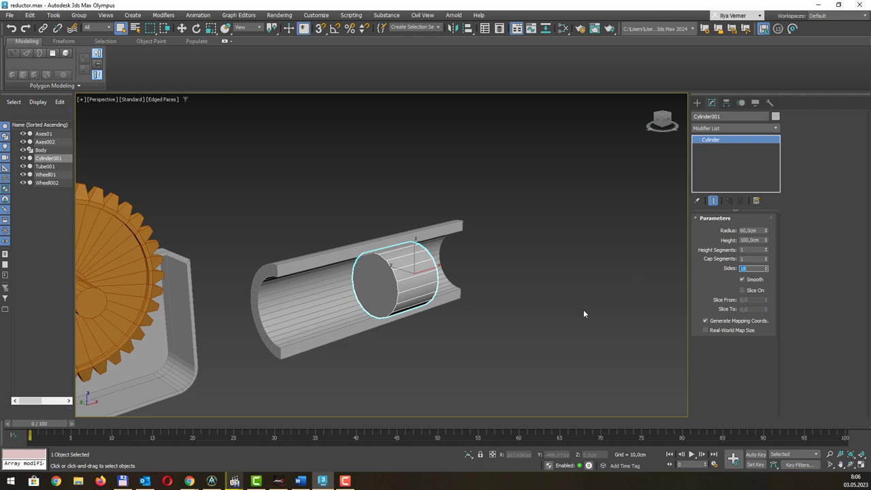
mouse_move(550, 281)
alt+middle_down()
mouse_move(517, 257)
mouse_move(494, 272)
mouse_move(537, 270)
mouse_move(508, 271)
alt+middle_up()
key(w)
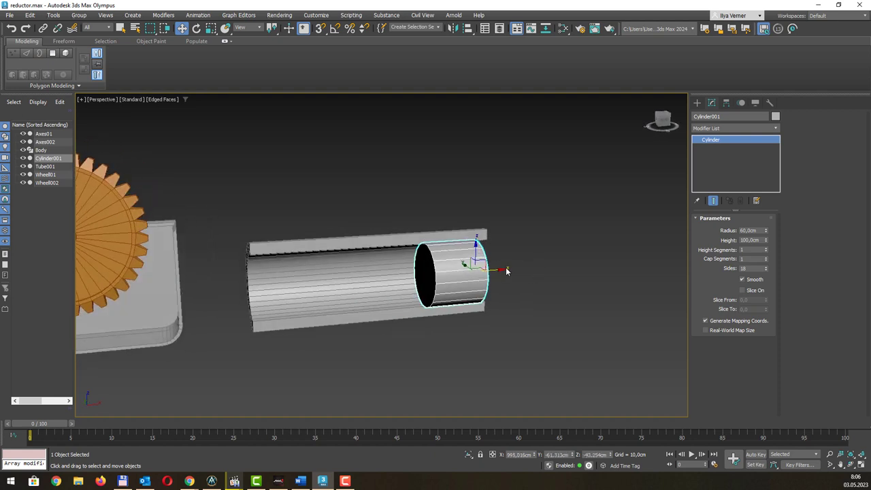
Copy the piston into the tube as Cylinder002 and resize it to radius 10 cm, height 200 cm
shift+drag(499, 270, 409, 267)
click(438, 280)
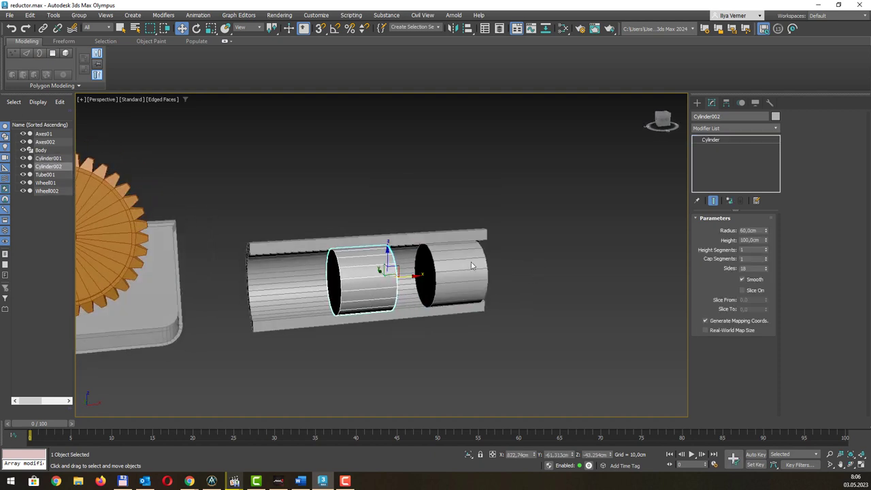
mouse_move(476, 258)
alt+middle_down()
mouse_move(510, 241)
mouse_move(474, 260)
alt+middle_up()
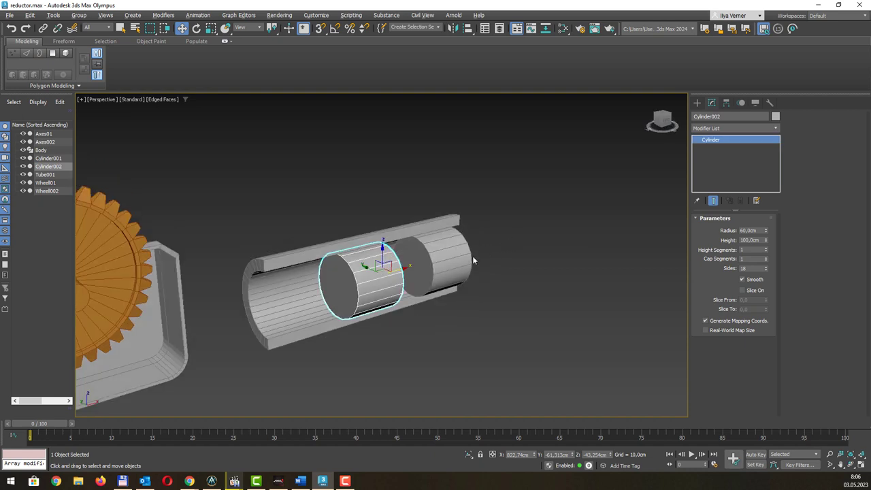
click(748, 231)
text(10)
key(Tab)
text(20)
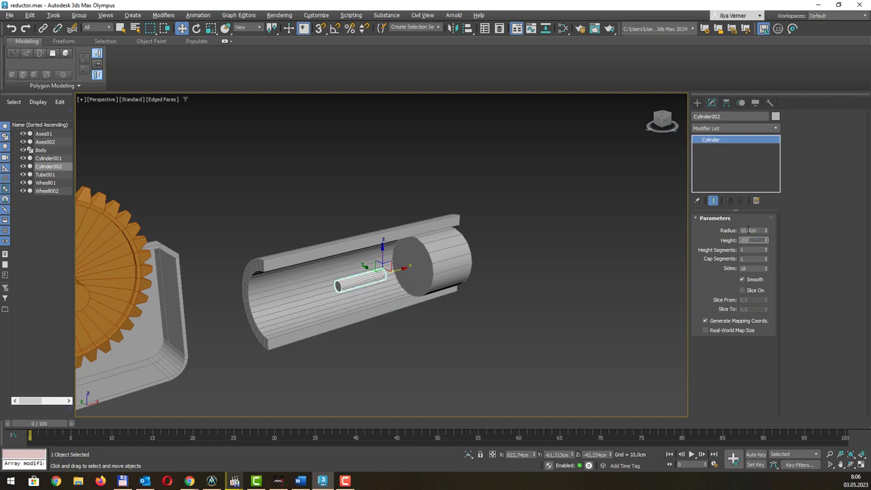
key(Tab)
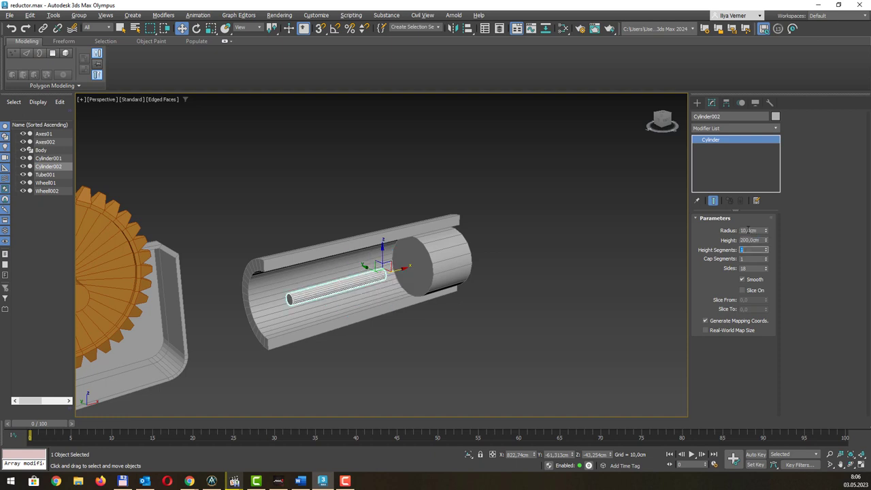
mouse_move(548, 220)
alt+middle_down()
mouse_move(415, 284)
mouse_move(406, 279)
alt+middle_up()
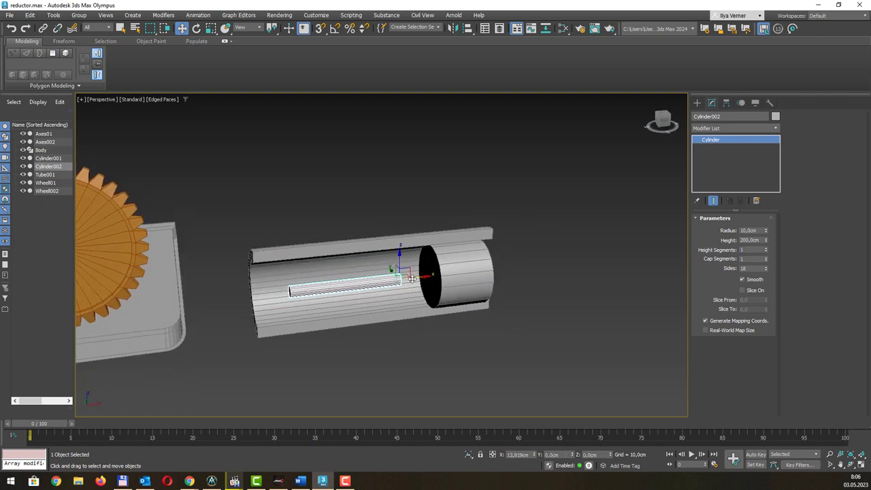
Align the rod on X to Cylinder001, rod Maximum to the piston's Minimum face
scroll(401, 274, up, 5)
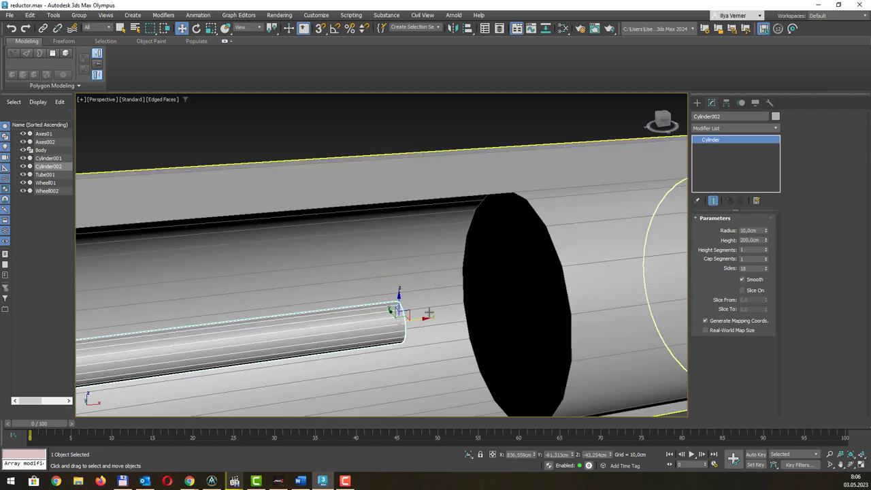
middle_drag(477, 292, 471, 261)
scroll(471, 261, down, 3)
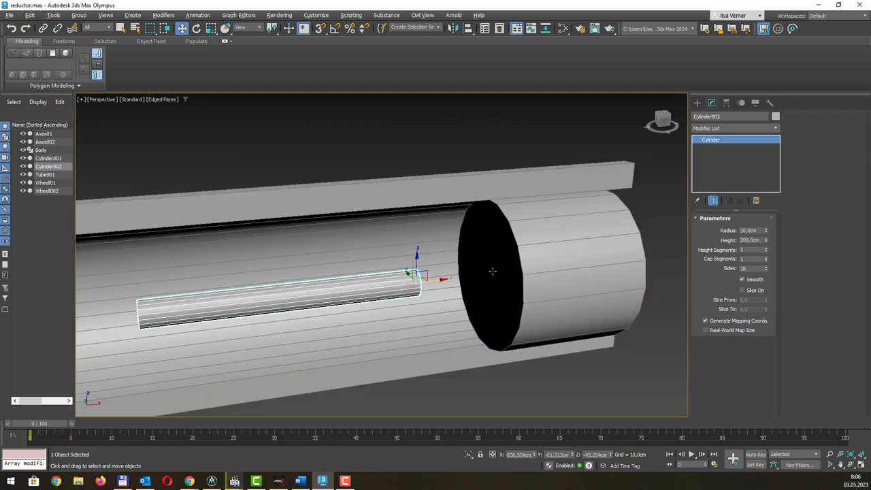
key(alt+a)
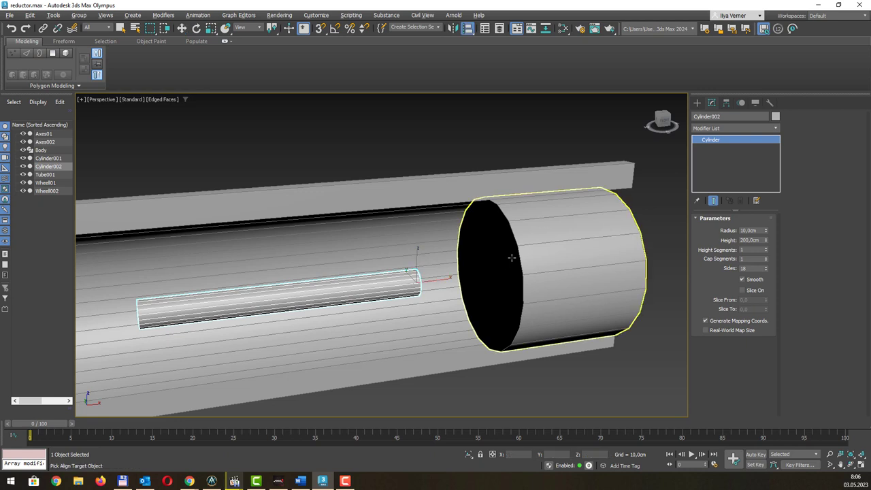
click(506, 258)
drag(554, 202, 656, 199)
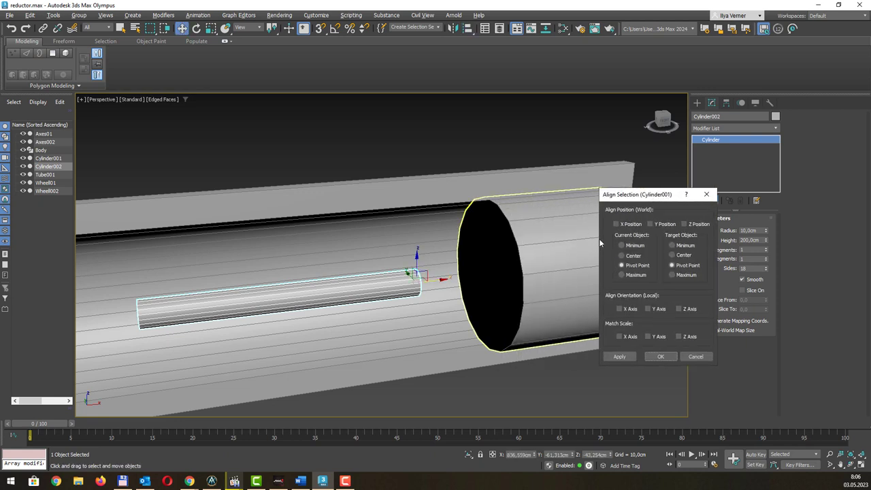
click(629, 225)
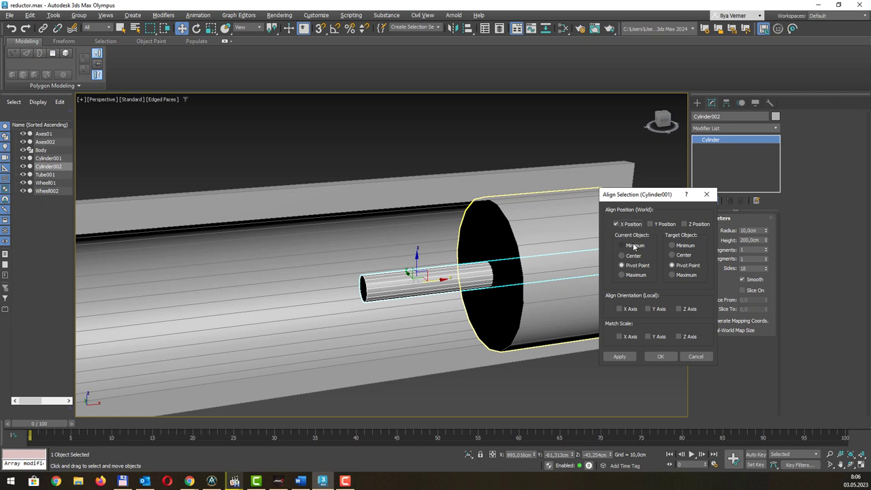
click(634, 246)
click(631, 275)
click(673, 246)
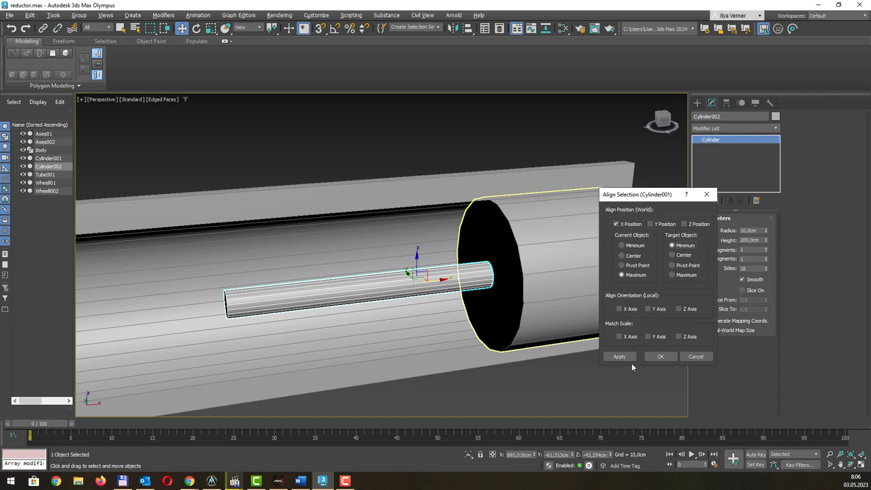
click(660, 356)
scroll(508, 208, down, 3)
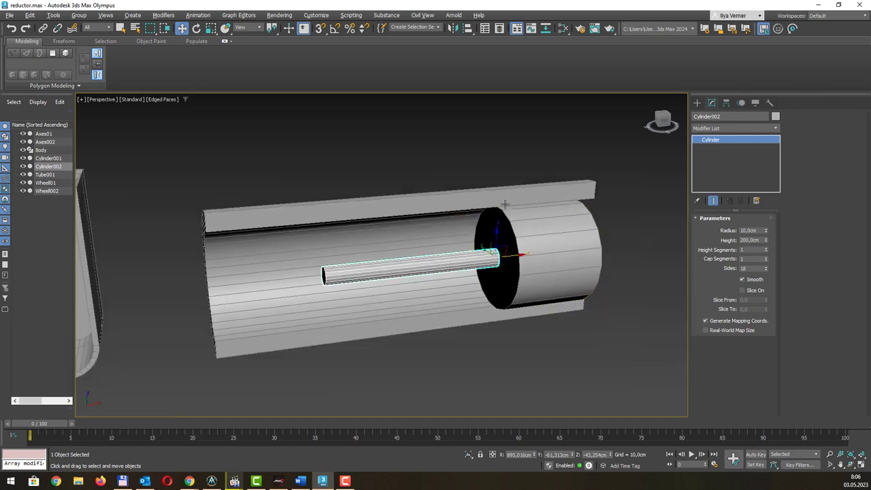
alt+middle_drag(505, 204, 529, 210)
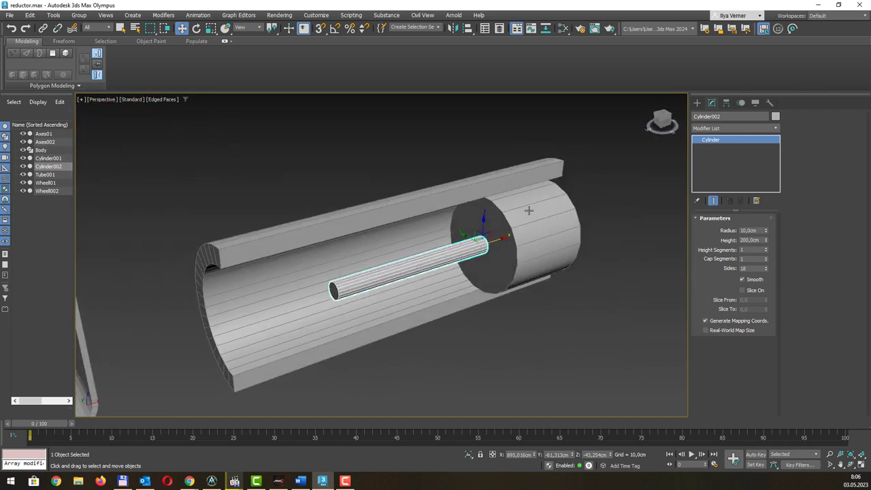
Select the piston and rod together and set their object colour to orange
key(q)
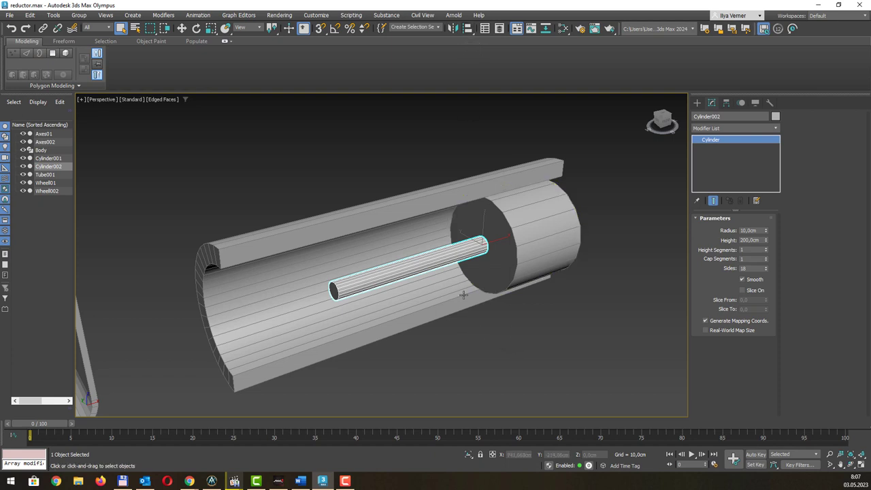
scroll(464, 276, down, 2)
alt+middle_drag(484, 304, 475, 306)
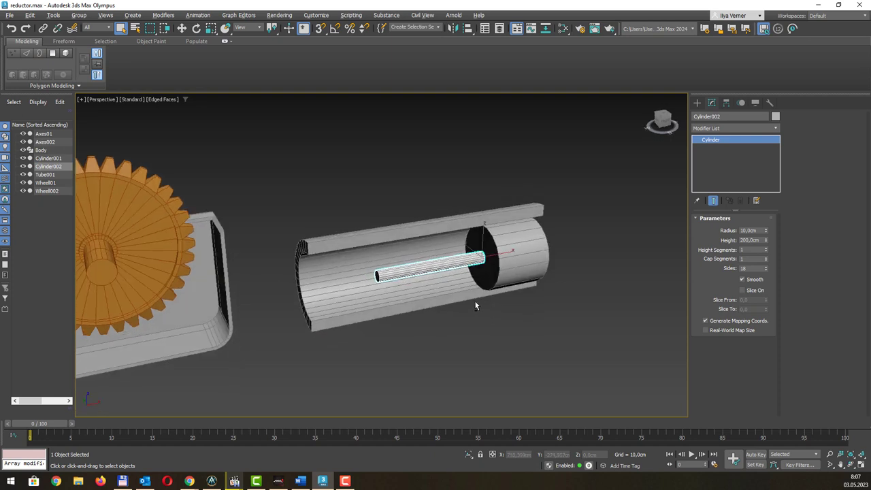
click(506, 252)
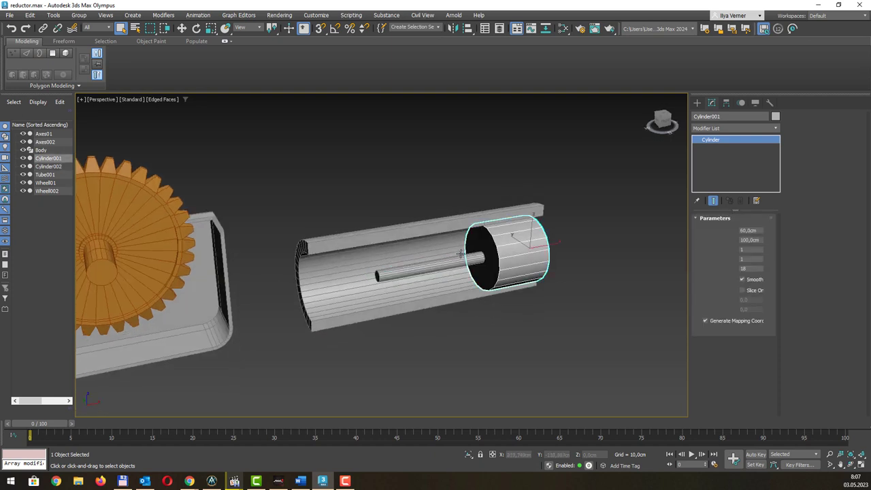
ctrl+click(480, 254)
click(495, 200)
click(477, 259)
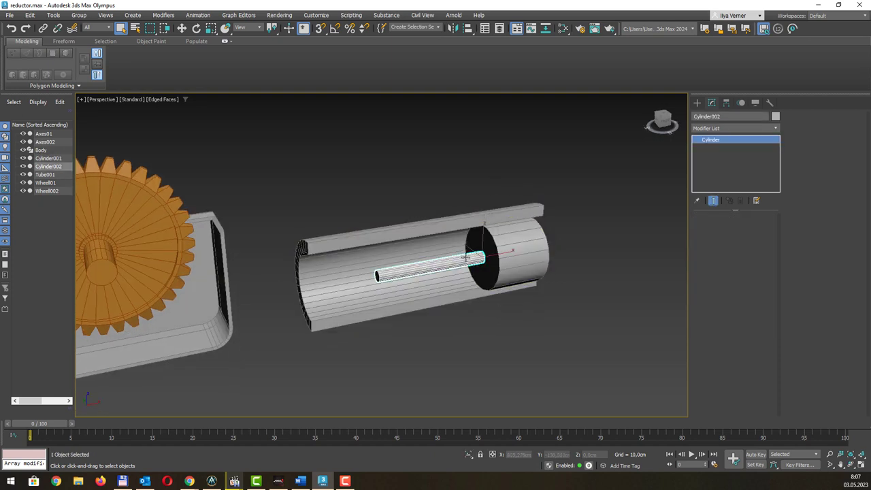
ctrl+click(499, 247)
click(776, 116)
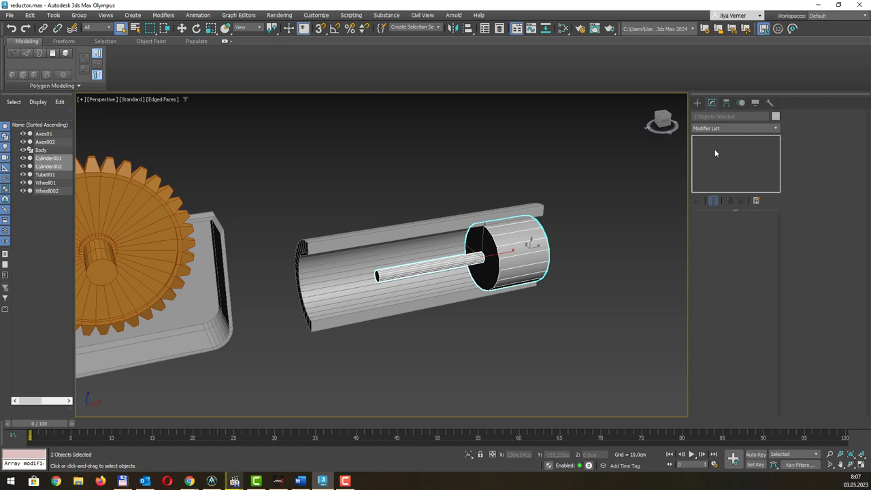
click(589, 193)
click(696, 249)
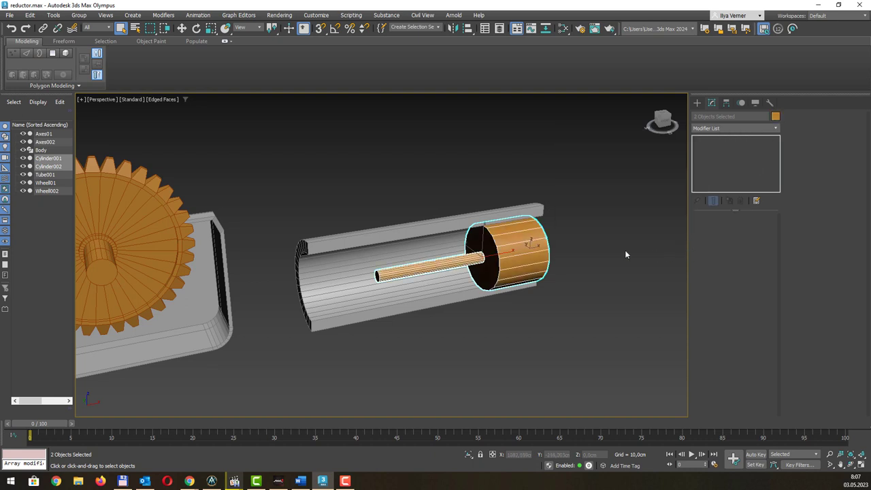
Clear the selection and save the scene as reductor.max
click(591, 241)
middle_drag(438, 190, 458, 189)
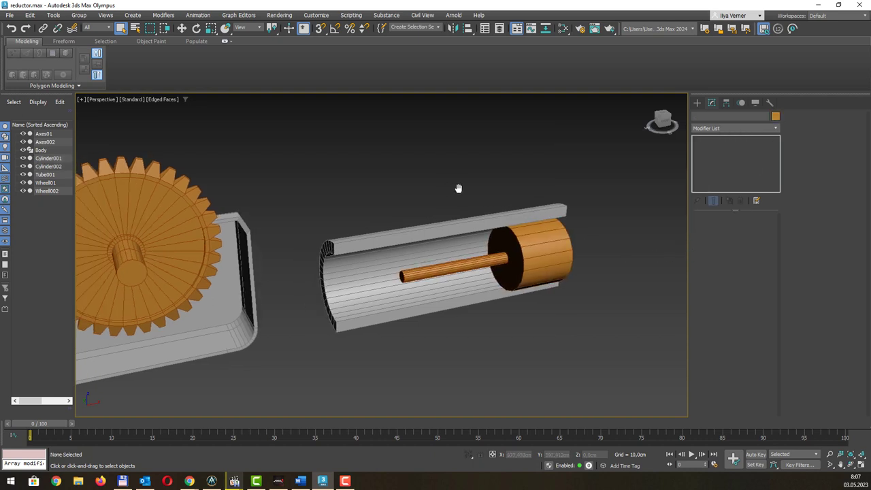
key(ctrl+s)
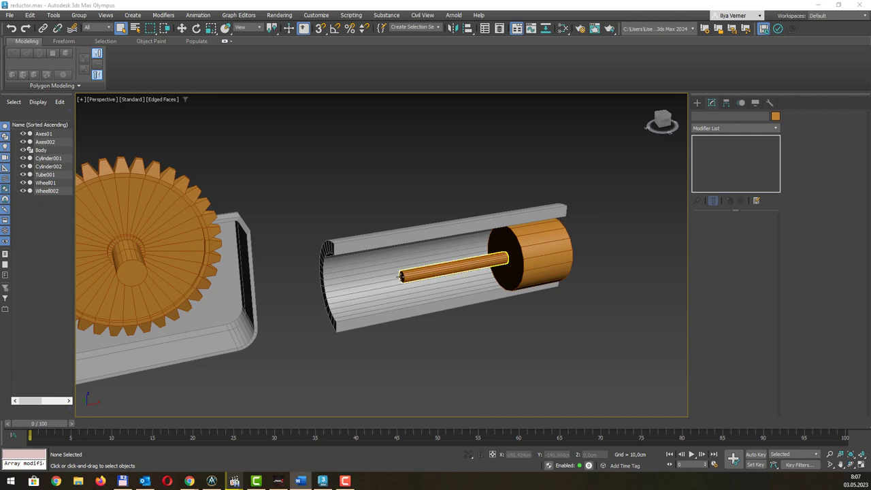
Draw a new box with AutoGrid on the large gear beside its Axes002 shaft
middle_drag(194, 284, 391, 273)
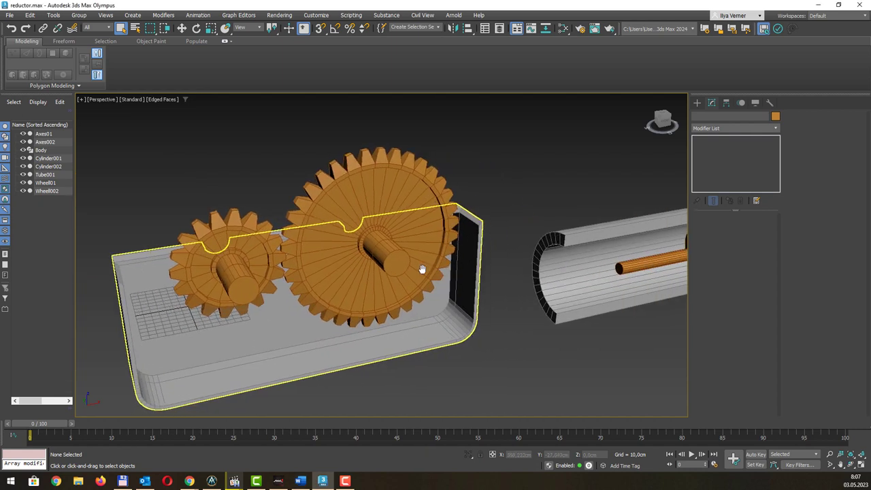
click(367, 260)
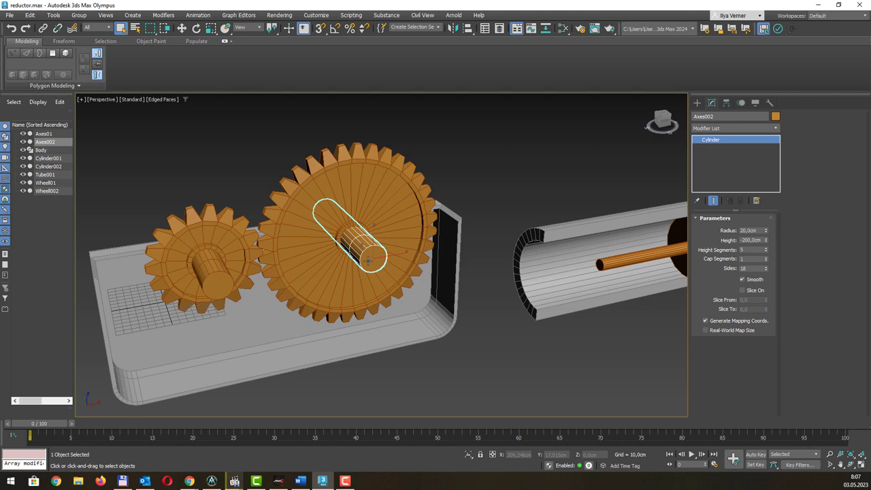
alt+middle_drag(420, 225, 422, 212)
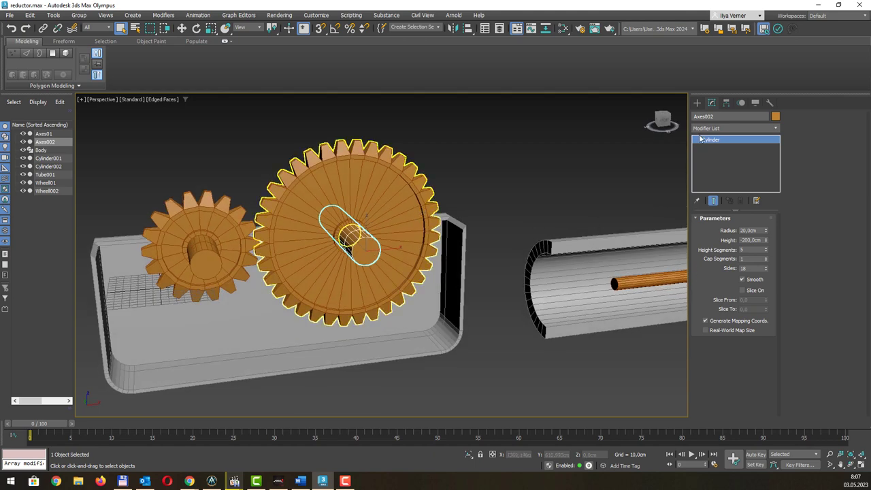
drag(701, 97, 702, 113)
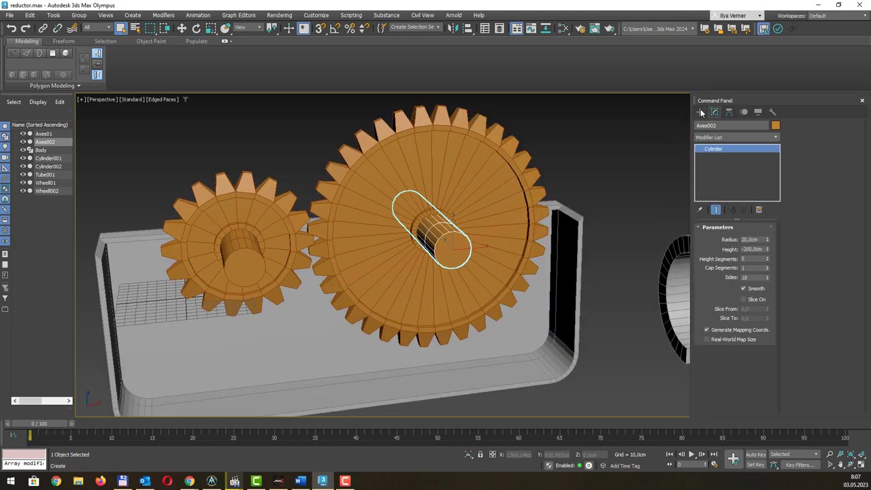
click(702, 113)
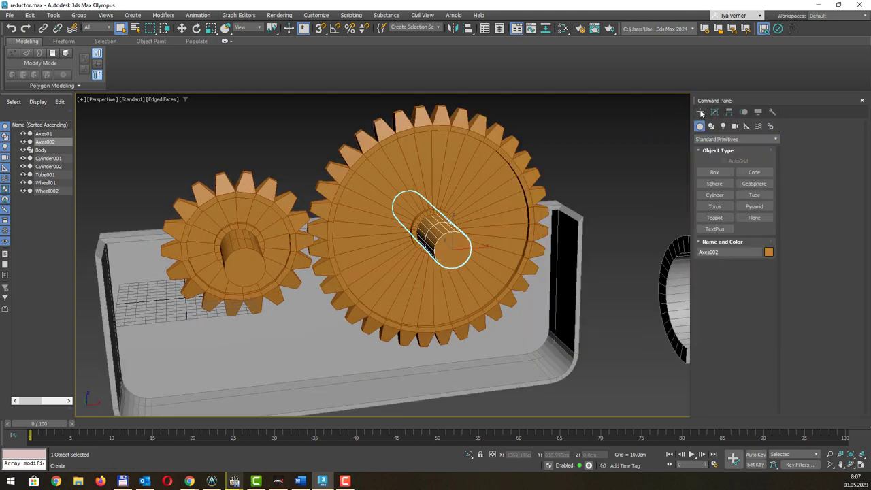
click(716, 171)
click(724, 161)
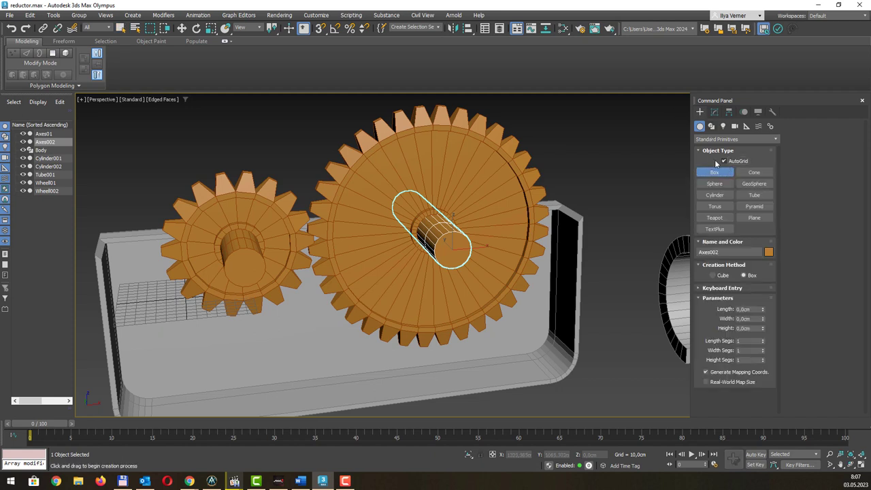
drag(450, 251, 470, 264)
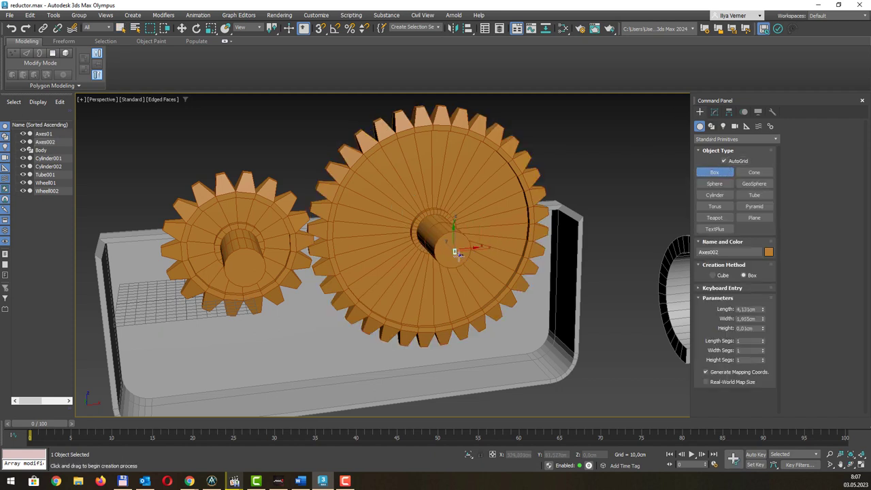
click(499, 301)
right_click(506, 312)
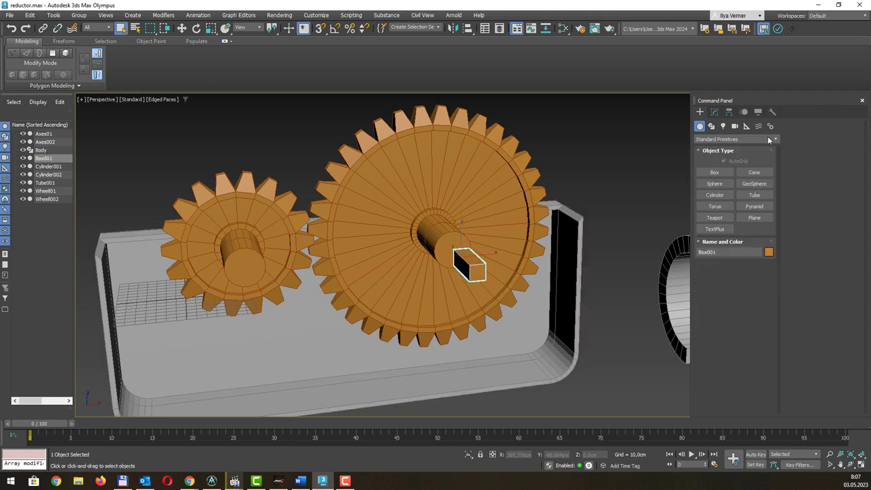
Set Box001's Length, Width and Height to 20 cm each, dismissing the stray Animation menu
click(714, 111)
double_click(746, 238)
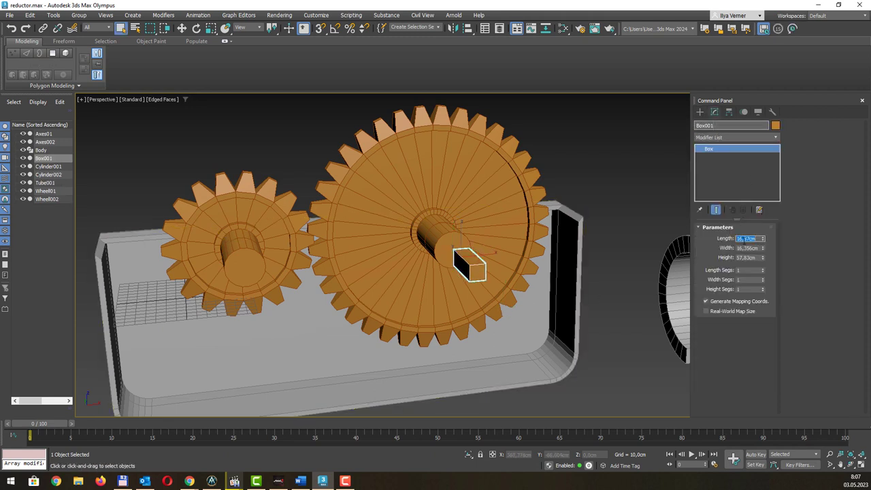
text(20)
key(Tab)
text(20)
key(Tab)
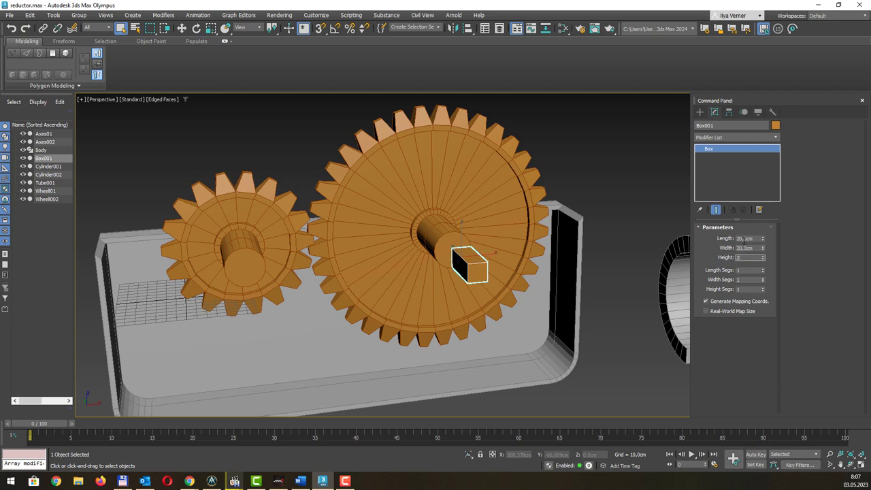
text(20)
key(Return)
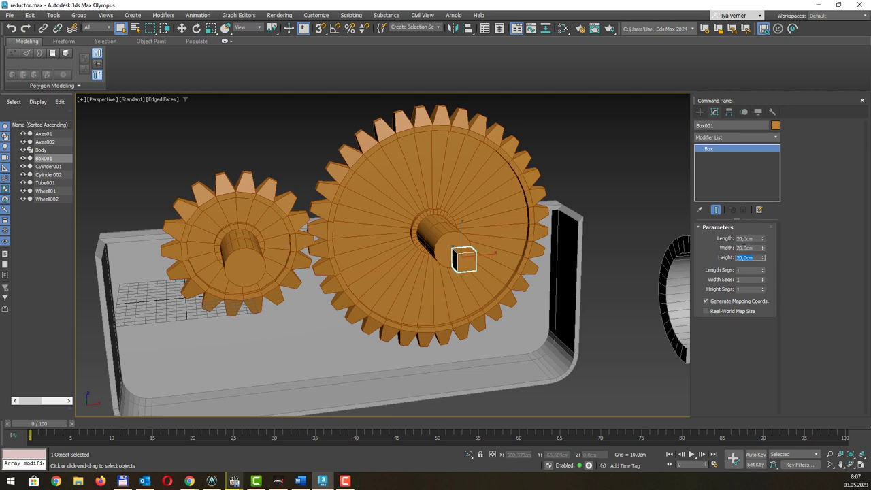
key(alt+a)
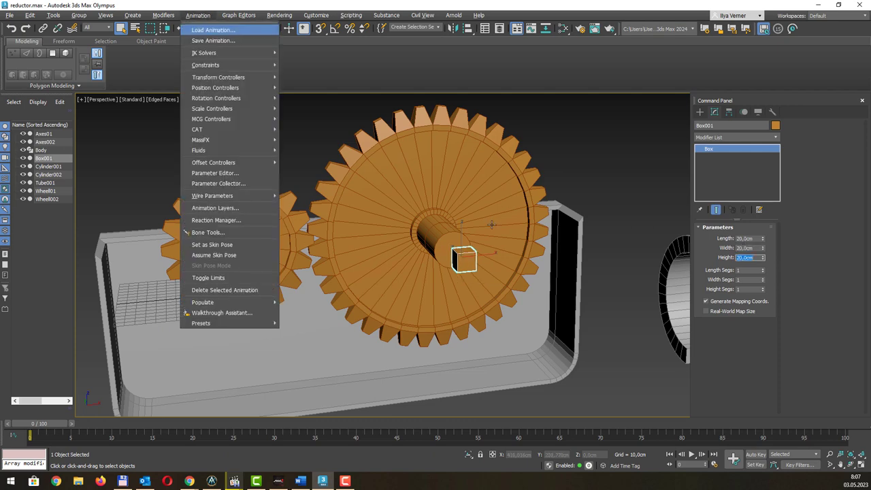
key(Escape)
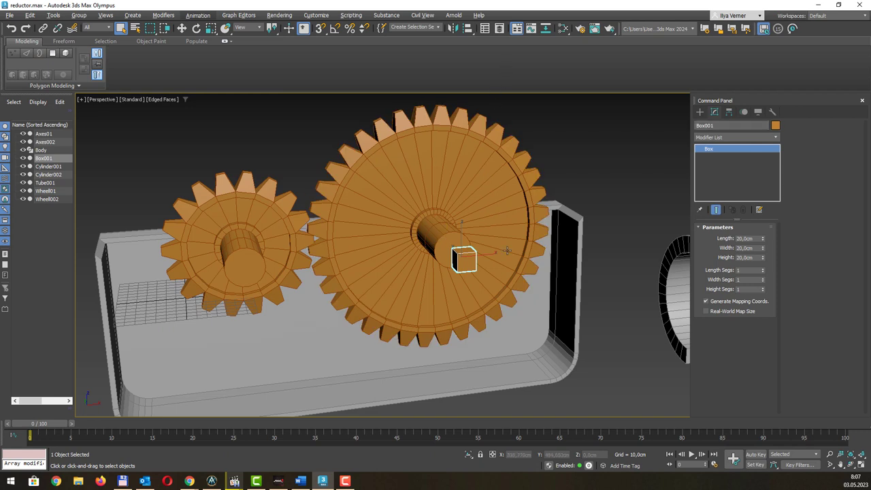
Align Box001 to Axes002 on X and Z Position, matching pivot point to pivot point
key(alt+a)
click(452, 249)
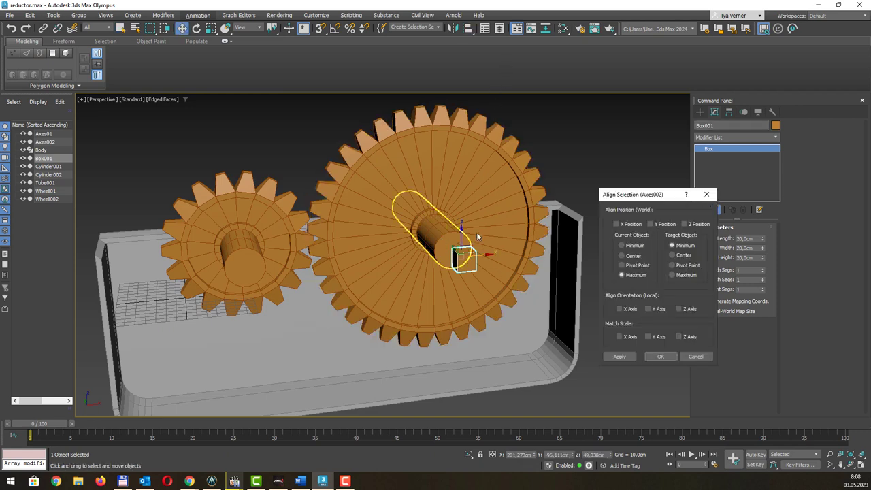
click(695, 225)
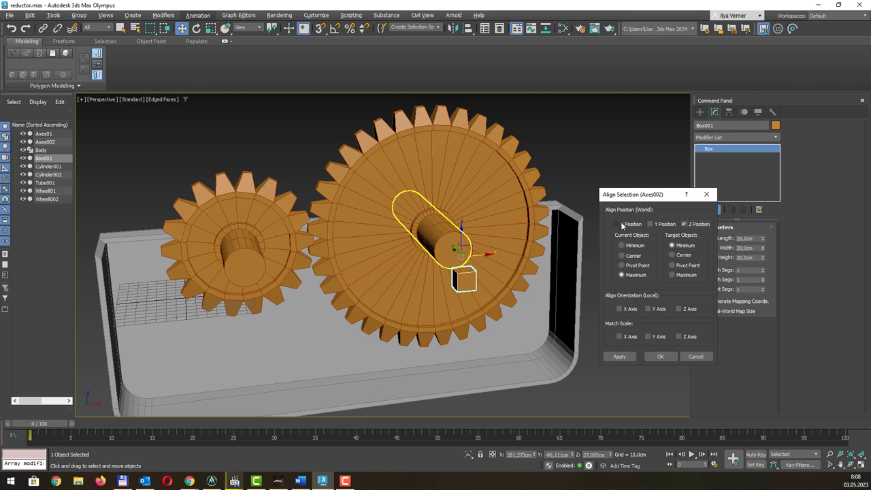
click(622, 225)
click(622, 265)
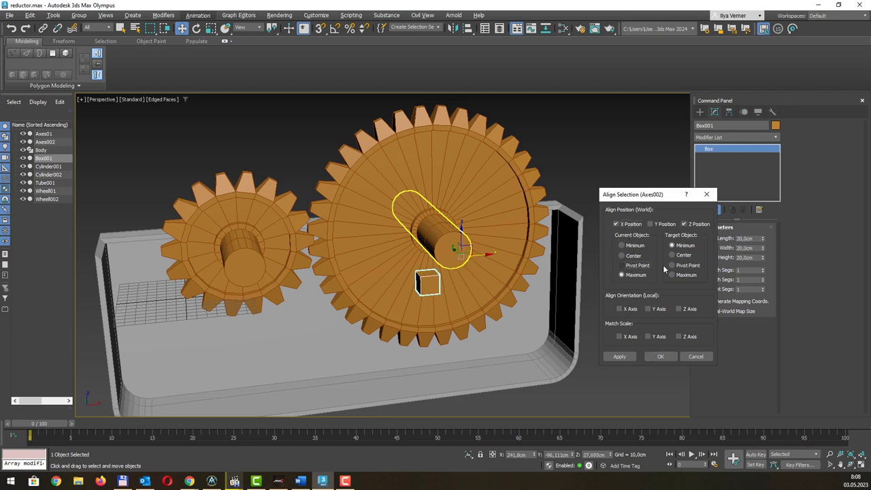
click(672, 265)
click(620, 356)
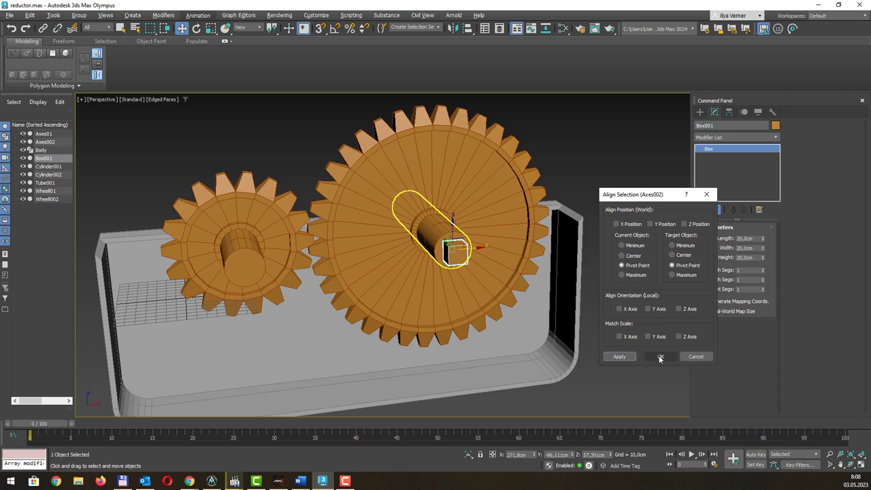
click(661, 356)
alt+middle_drag(536, 214, 453, 226)
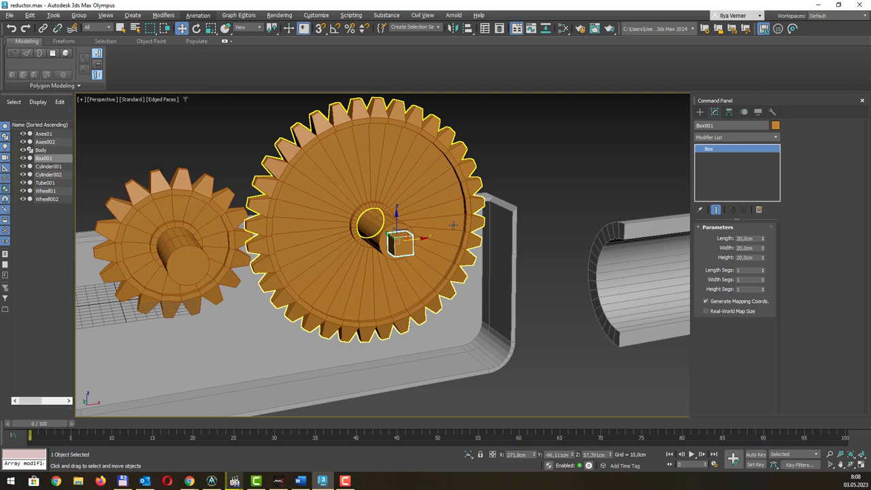
Add Edit Poly to Box001, select its top polygon and inset it by 5 cm
key(q)
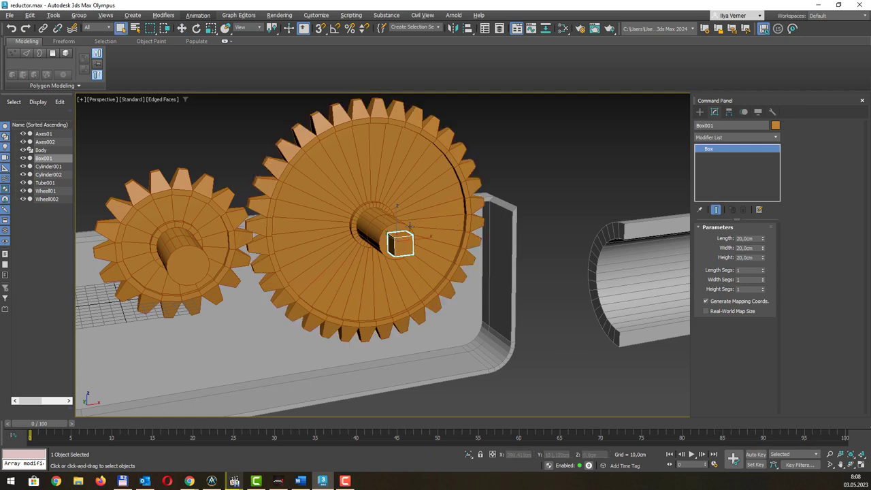
click(59, 57)
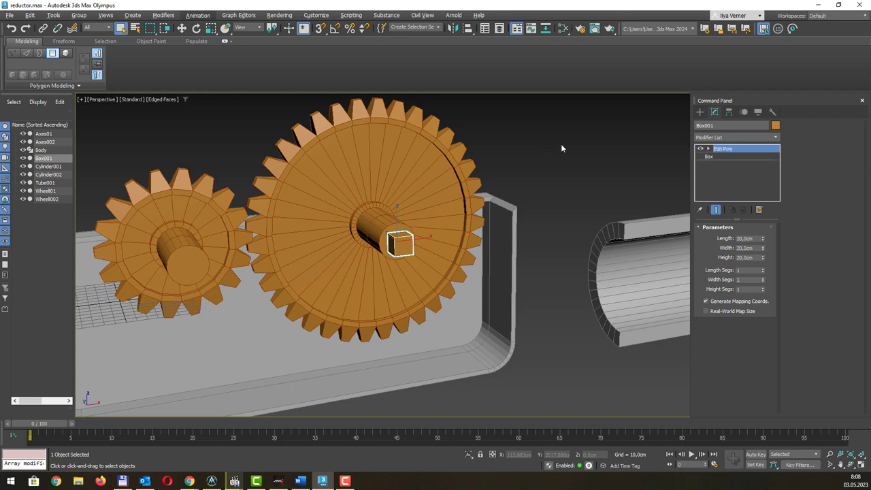
scroll(394, 236, up, 2)
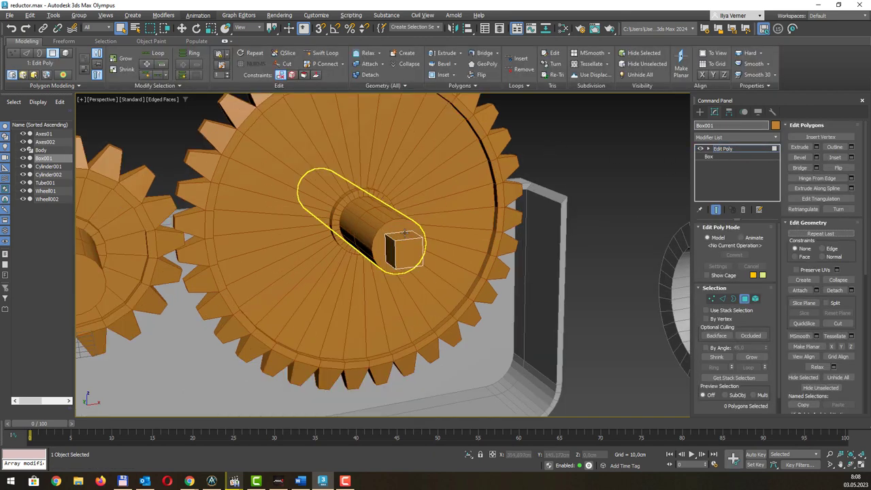
click(405, 234)
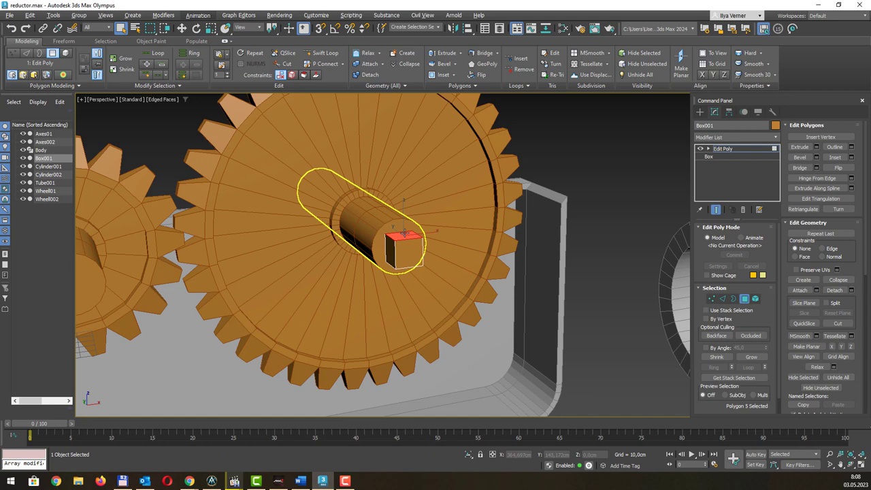
alt+middle_drag(416, 178, 424, 159)
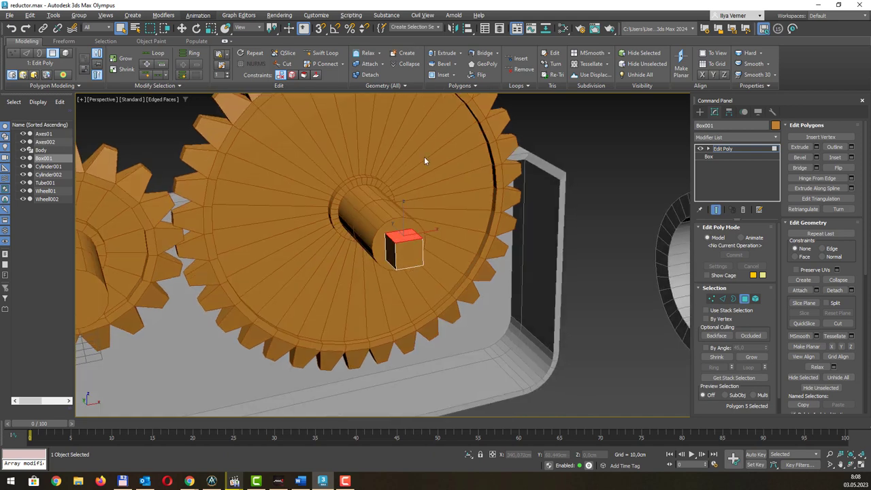
click(444, 75)
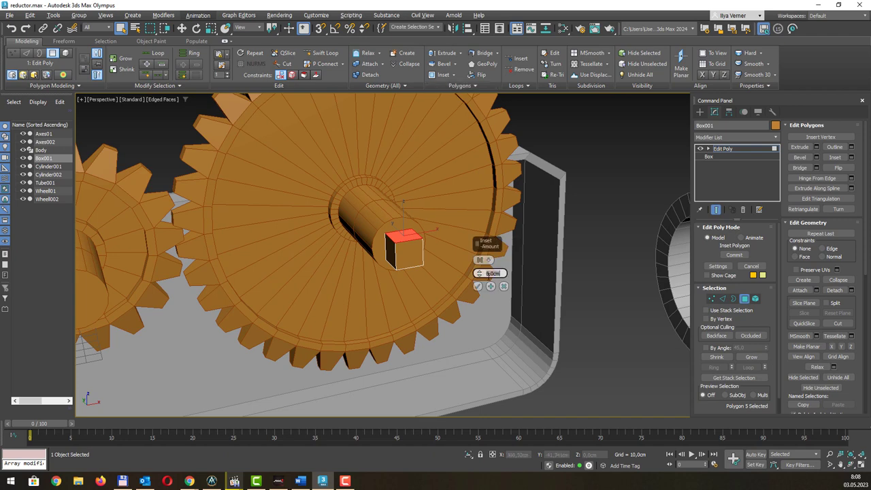
text(5)
key(Return)
click(478, 287)
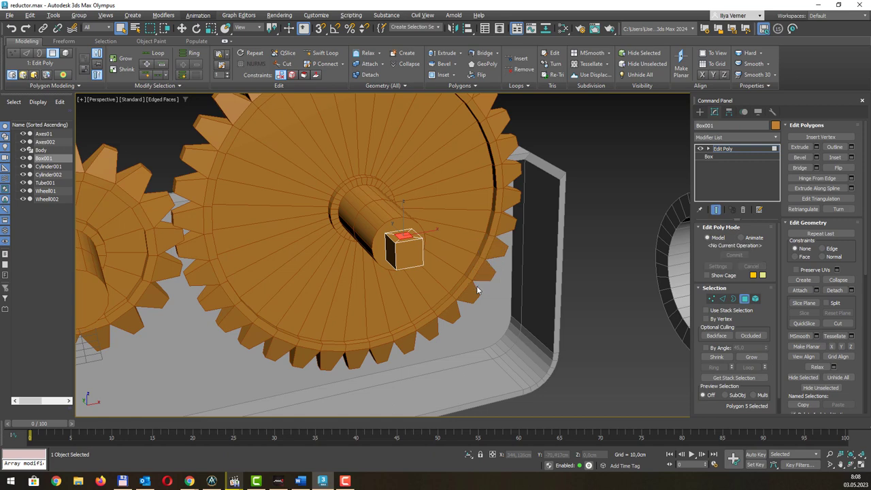
Extrude the inset top face 90 cm upward into a column
click(461, 54)
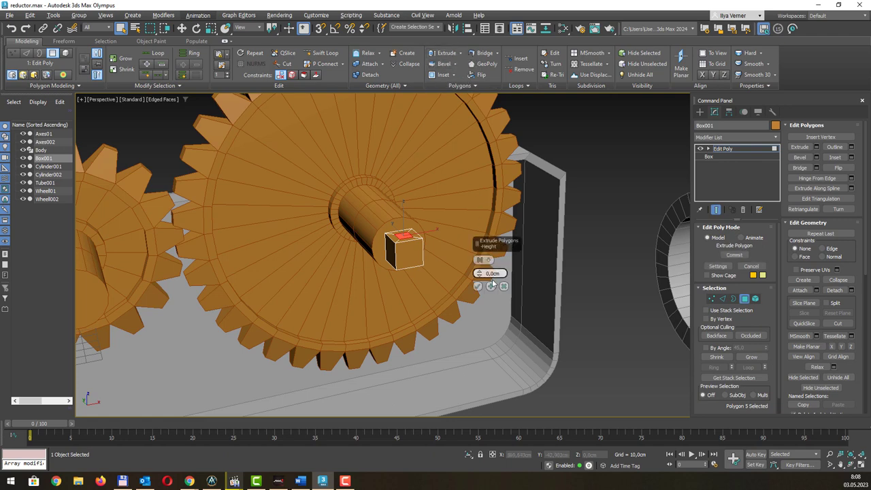
double_click(491, 273)
text(90)
key(Return)
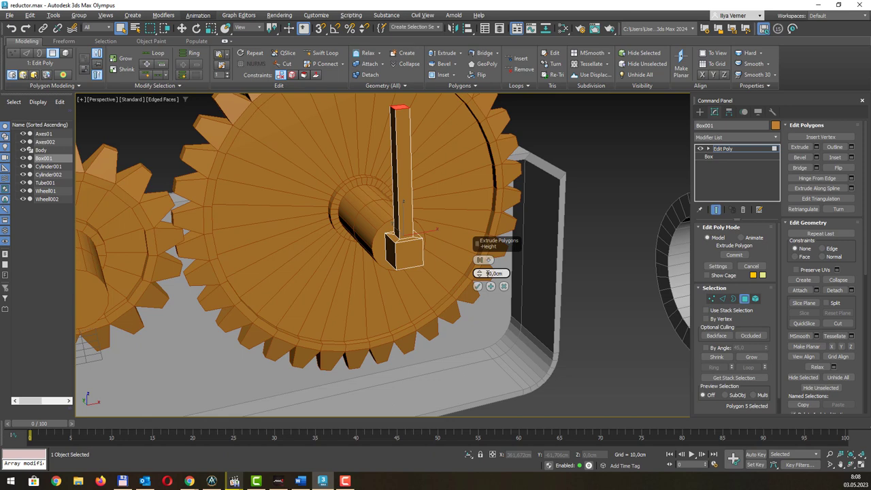
click(477, 287)
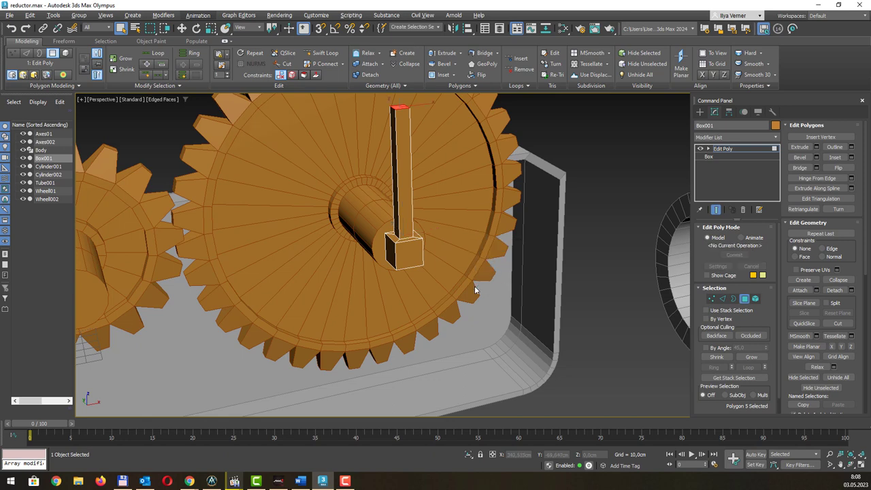
alt+middle_drag(422, 158, 443, 109)
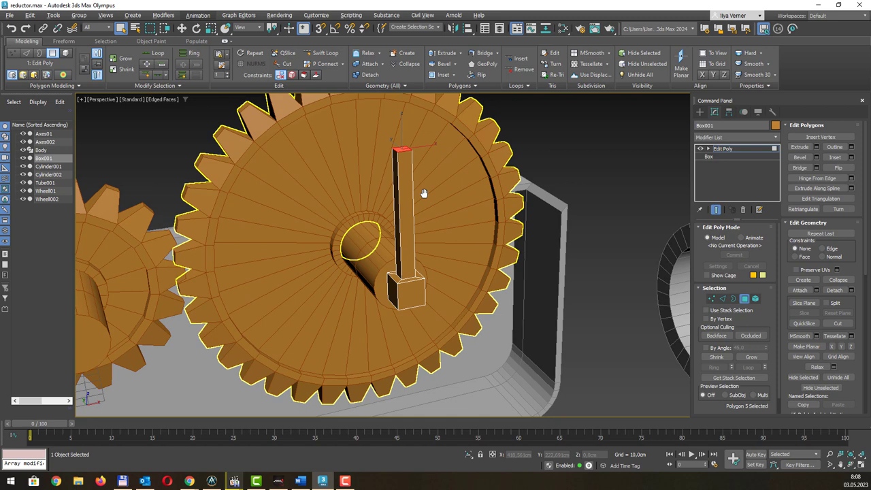
Extrude the column top another 10 cm and select that segment's side polygon
click(462, 54)
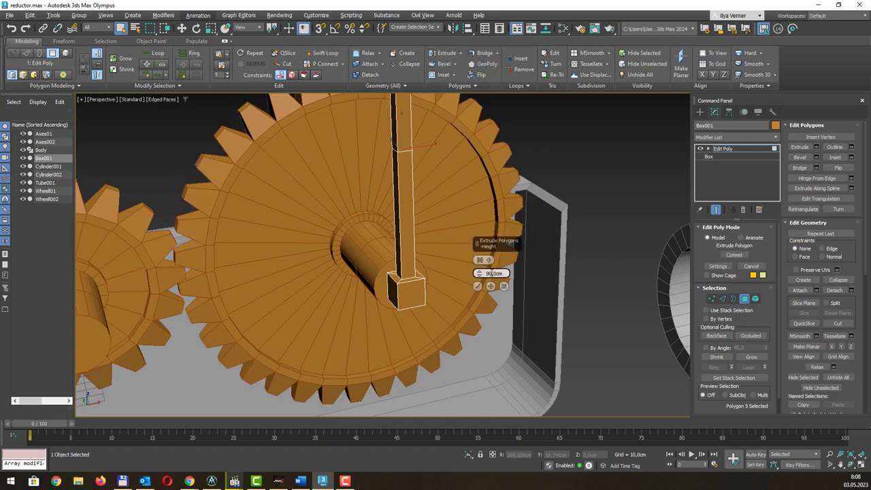
click(495, 273)
text(10)
key(Return)
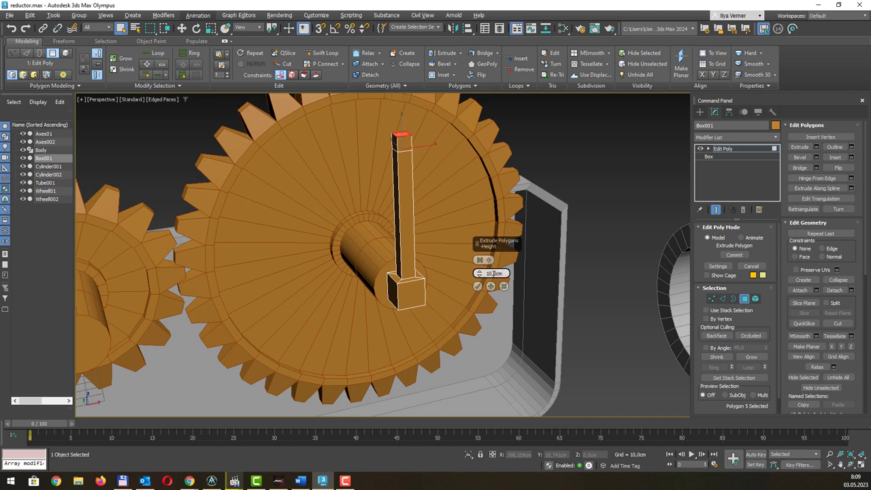
click(478, 288)
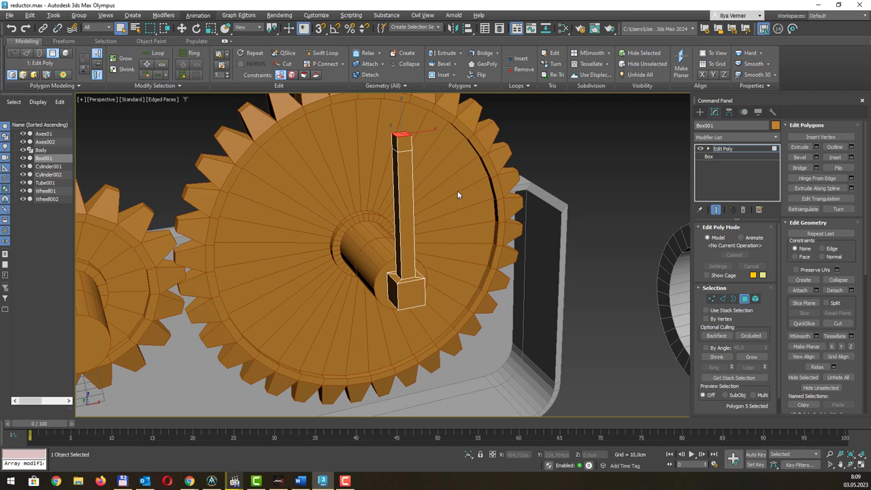
click(409, 143)
Extrude the selected side face 40 cm sideways into a crank arm
click(461, 64)
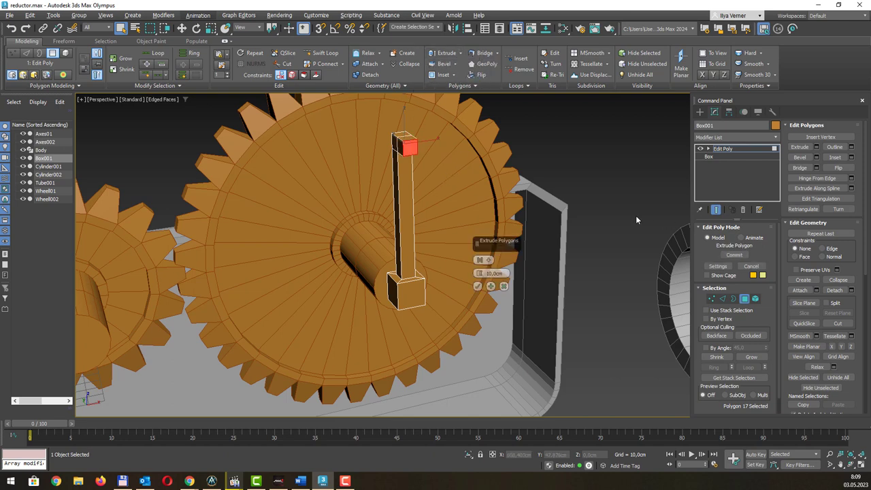
click(495, 273)
text(40)
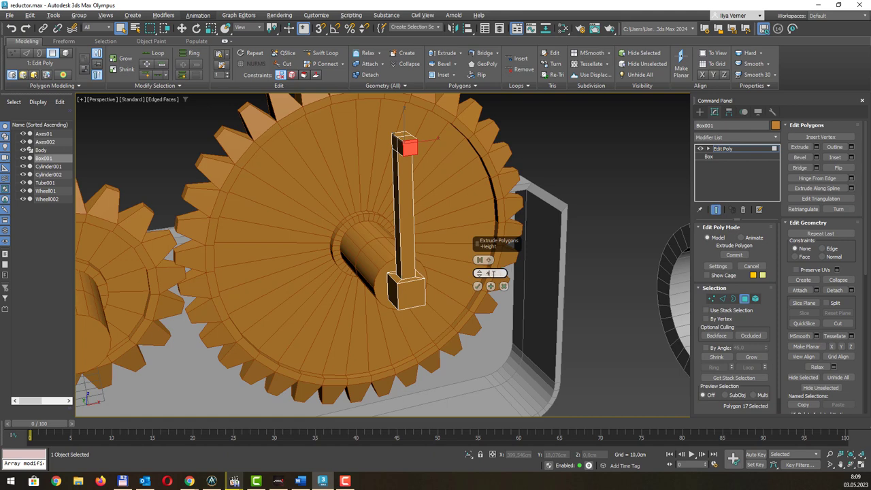
key(Return)
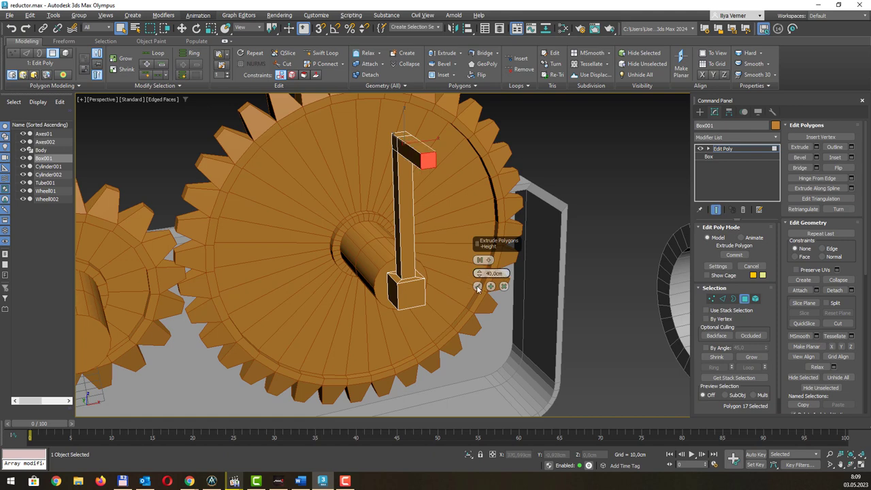
click(478, 287)
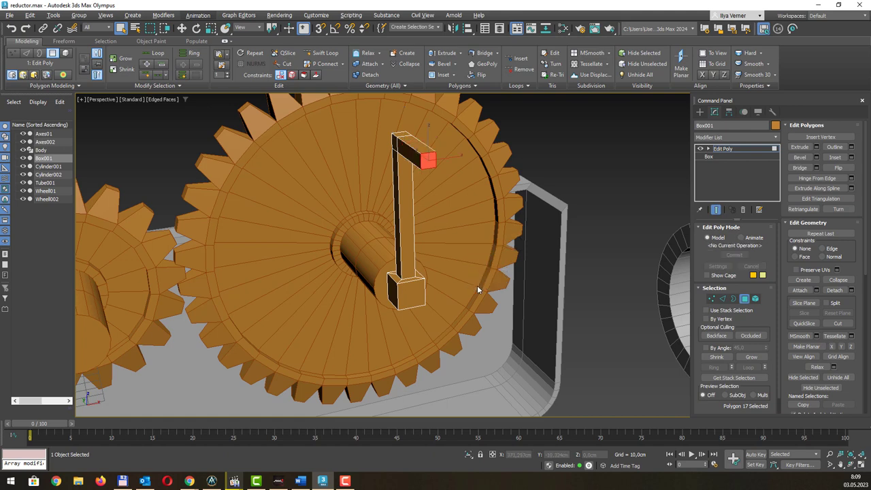
Extrude the arm's end face again by a short 1 cm segment
click(463, 64)
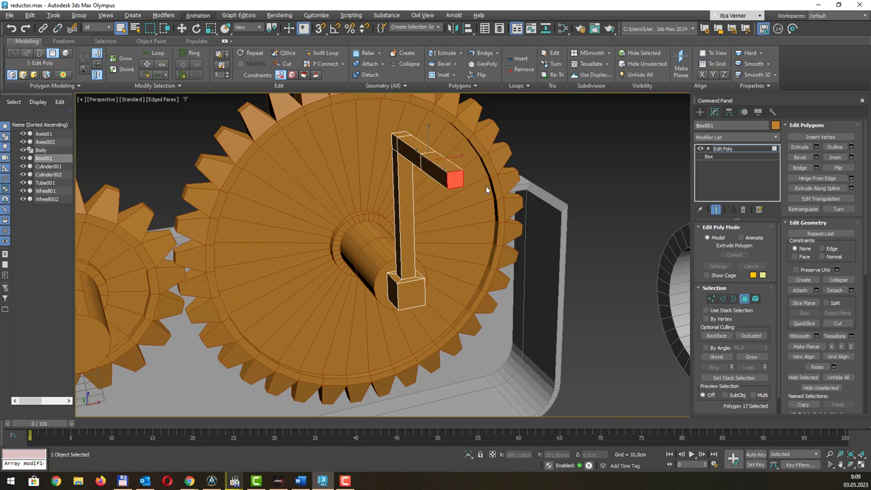
double_click(488, 273)
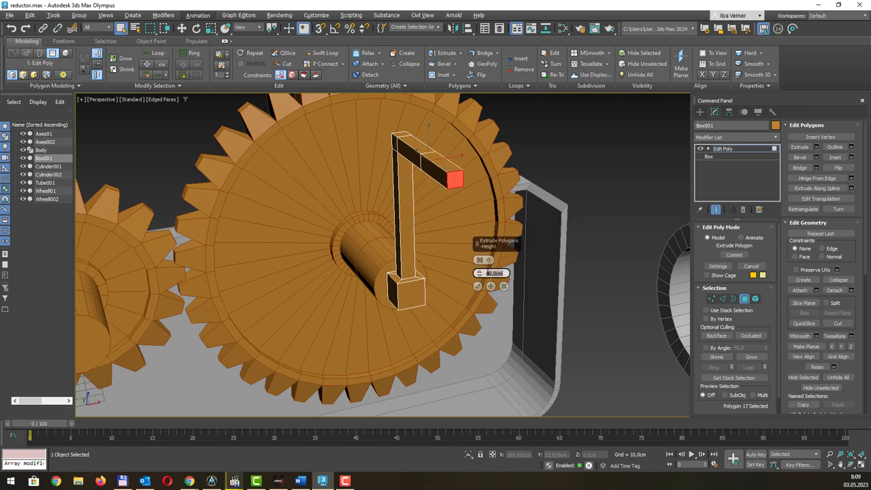
text(10)
click(480, 287)
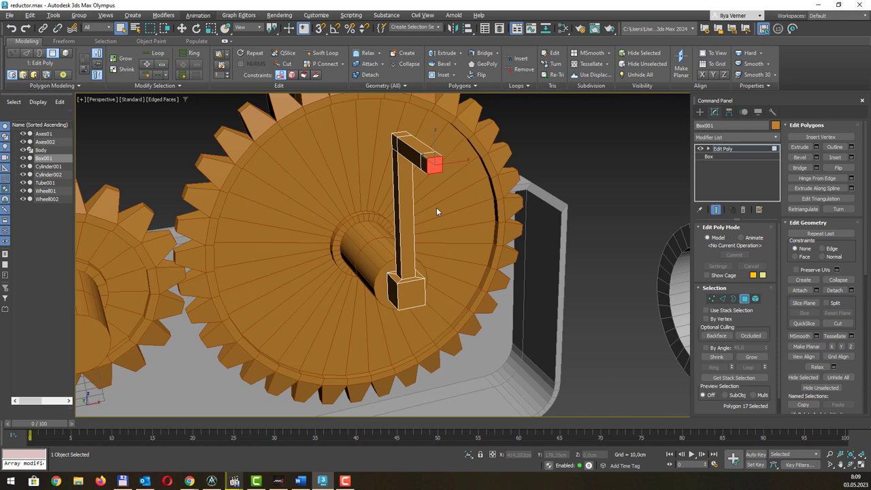
Leave polygon editing and frame the model in the Top view
click(744, 154)
scroll(526, 161, down, 2)
scroll(459, 170, down, 2)
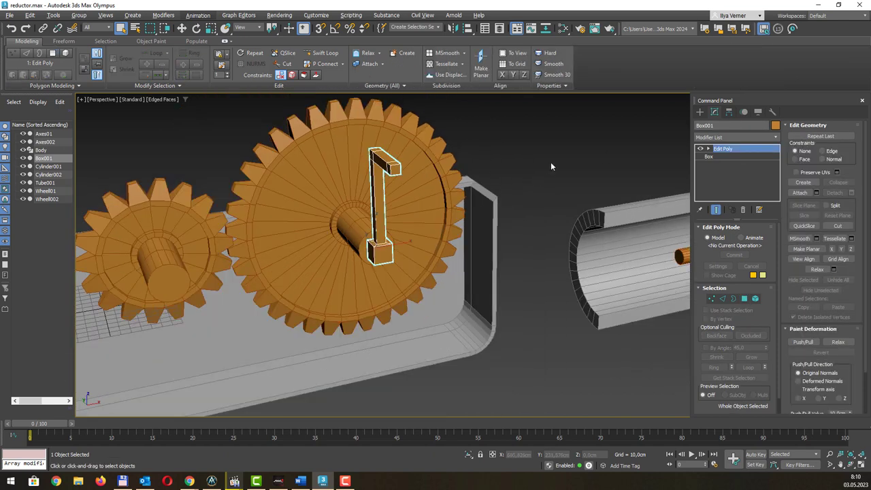
alt+middle_drag(552, 166, 518, 162)
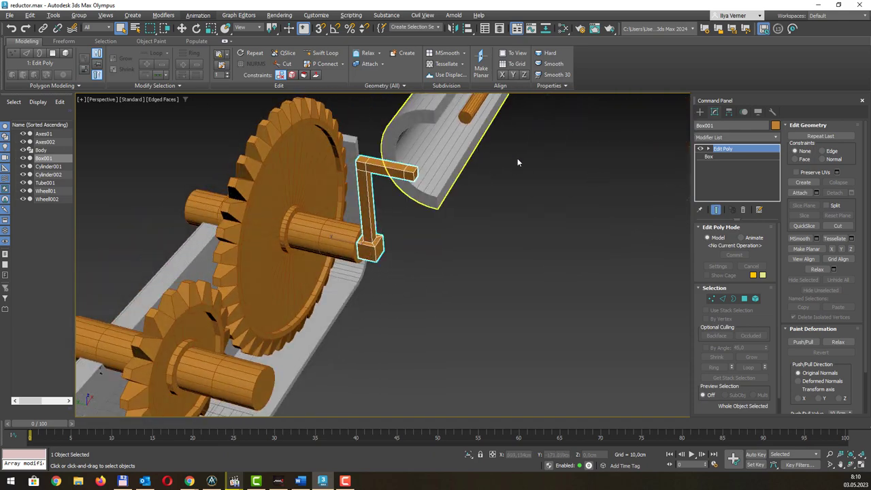
key(t)
key(z)
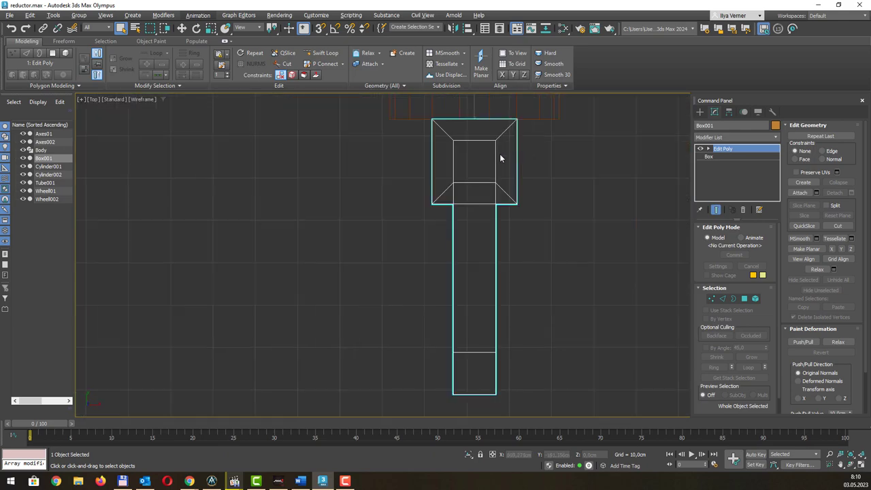
scroll(502, 157, down, 5)
middle_drag(524, 163, 424, 239)
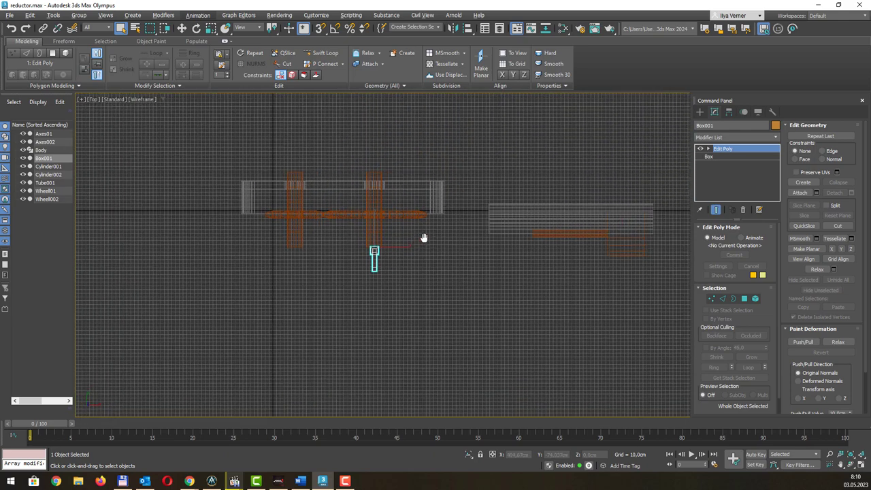
Move Tube001, Cylinder001 and Cylinder002 together to the right of the gearbox
drag(639, 285, 642, 283)
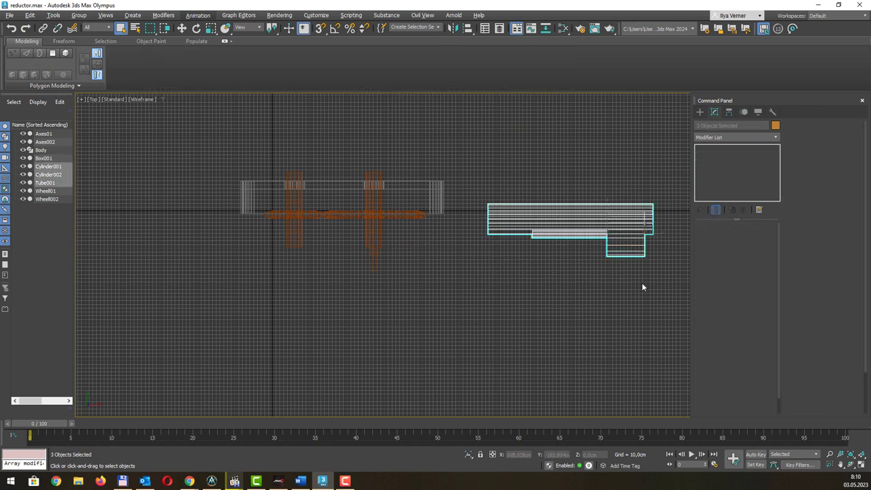
key(w)
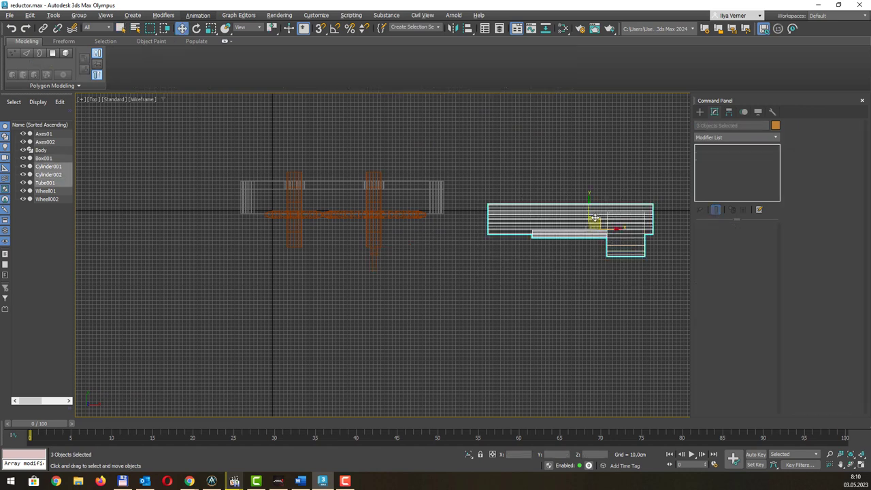
drag(597, 217, 429, 244)
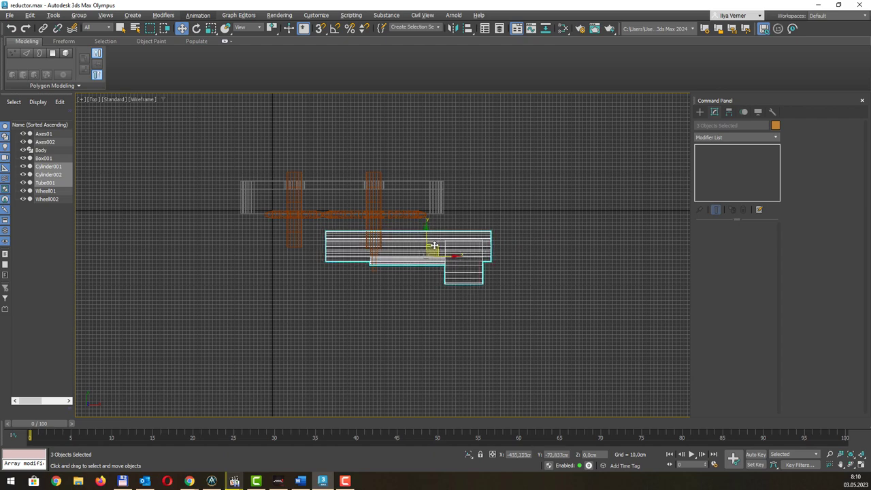
drag(430, 244, 438, 251)
scroll(388, 256, up, 5)
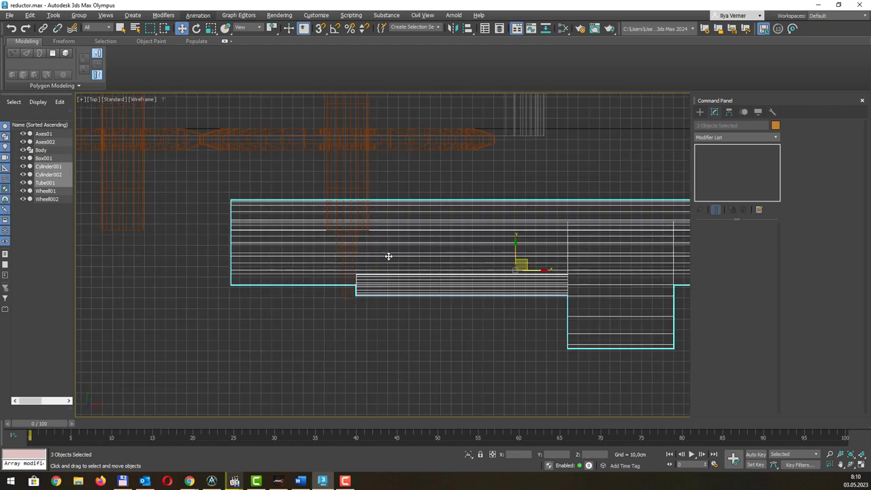
drag(515, 251, 513, 263)
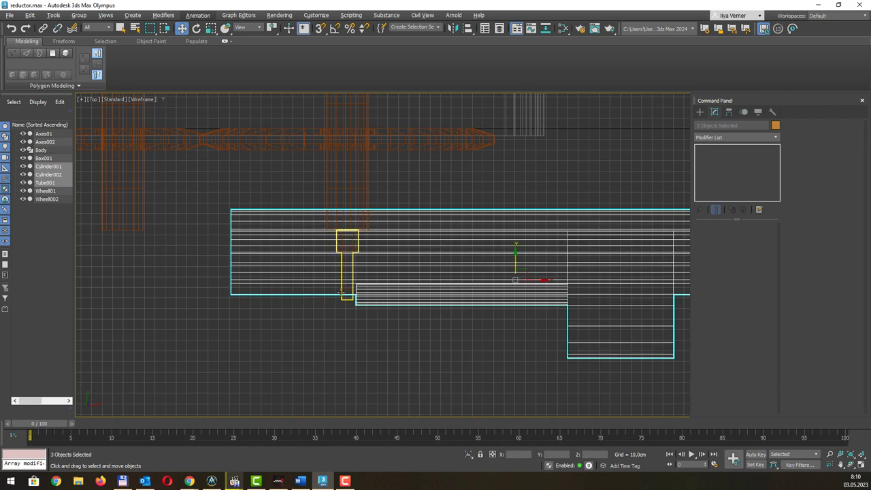
scroll(344, 299, up, 5)
scroll(374, 285, down, 5)
scroll(374, 290, down, 4)
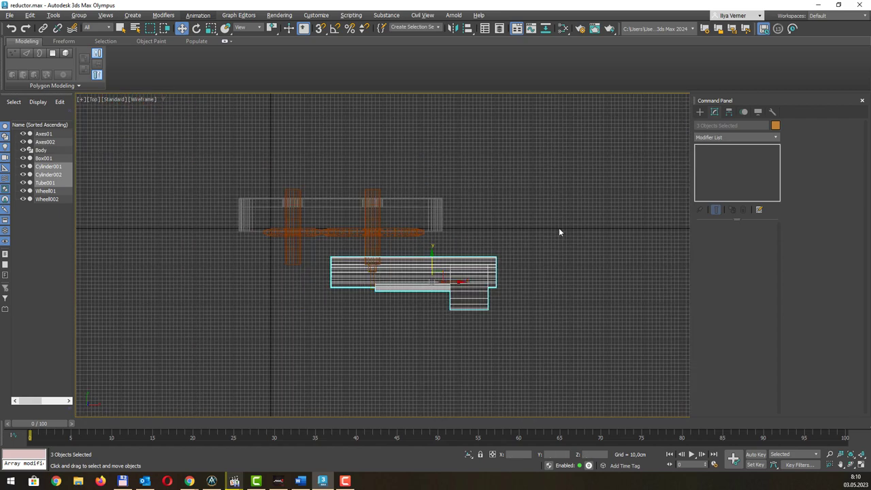
middle_drag(527, 255, 429, 263)
mouse_move(360, 290)
mouse_down()
mouse_move(512, 286)
mouse_move(509, 278)
mouse_up()
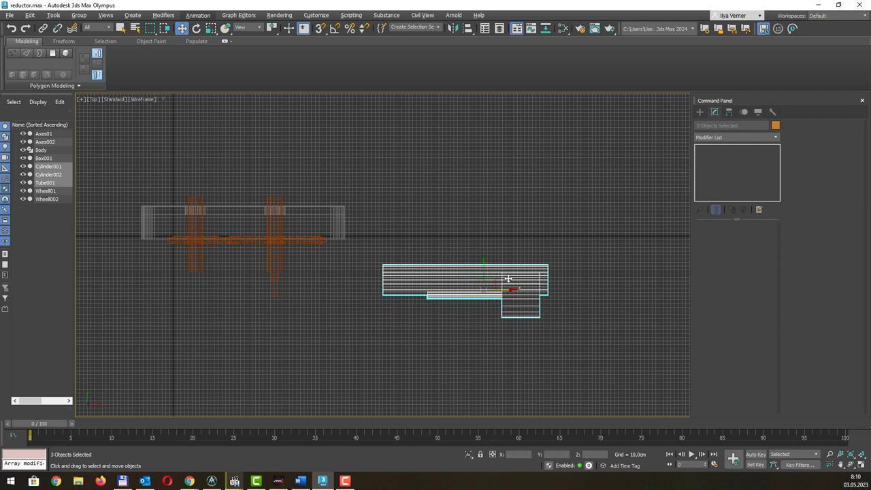
Return to the Perspective view and orbit to check the tube and shaft from the side
key(p)
mouse_move(555, 210)
alt+middle_down()
mouse_move(529, 188)
mouse_move(518, 208)
mouse_move(522, 295)
mouse_move(310, 273)
mouse_move(337, 214)
mouse_move(352, 216)
alt+middle_up()
scroll(311, 273, down, 2)
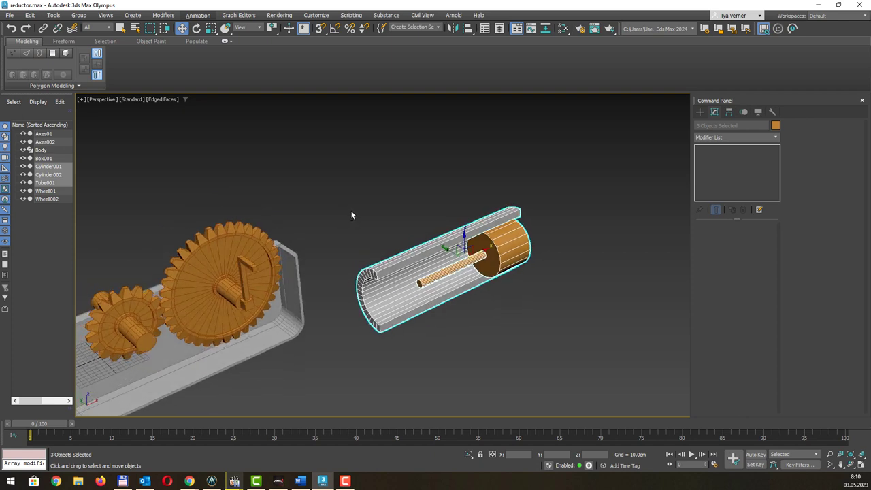
Draw a small Box002 on the large gear's face with AutoGrid and bring up its parameters
mouse_move(353, 208)
alt+middle_down()
mouse_move(330, 231)
mouse_move(299, 208)
mouse_move(278, 161)
alt+middle_up()
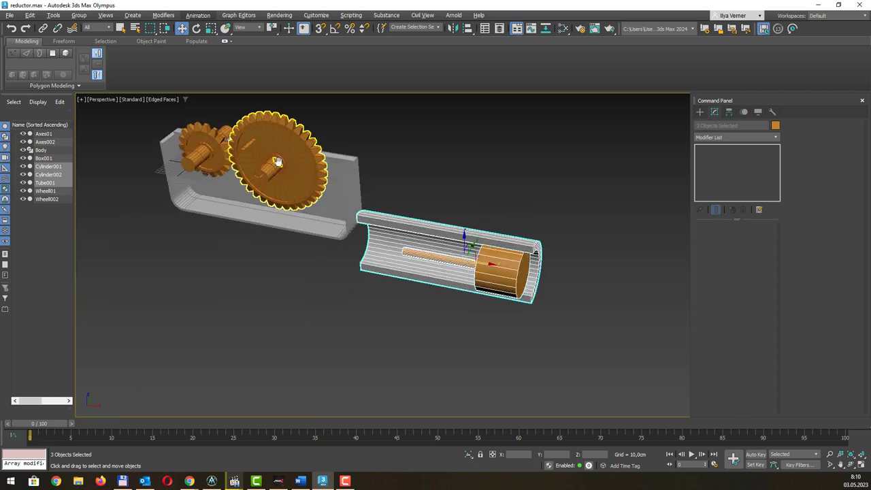
scroll(277, 161, up, 1)
scroll(366, 236, up, 2)
scroll(366, 236, up, 2)
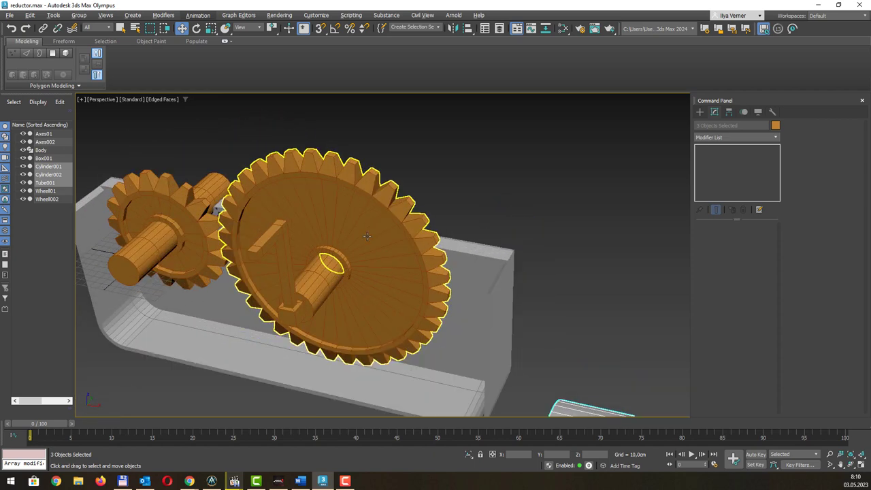
click(700, 112)
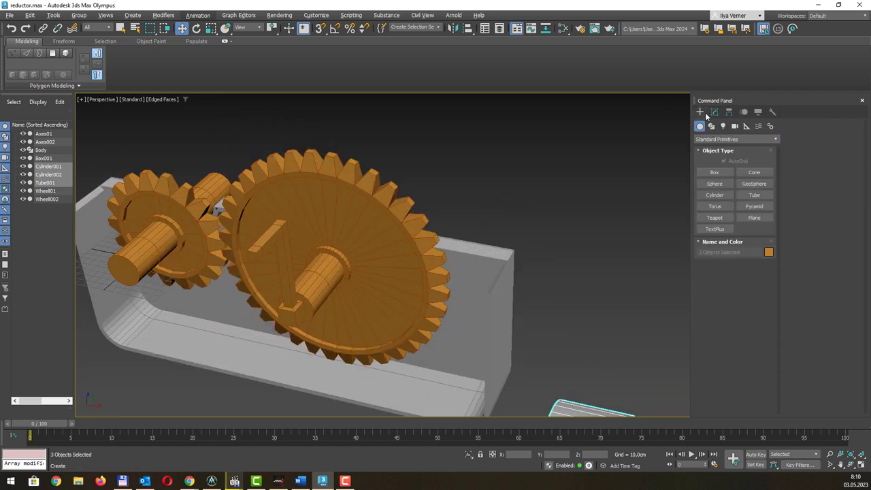
click(713, 173)
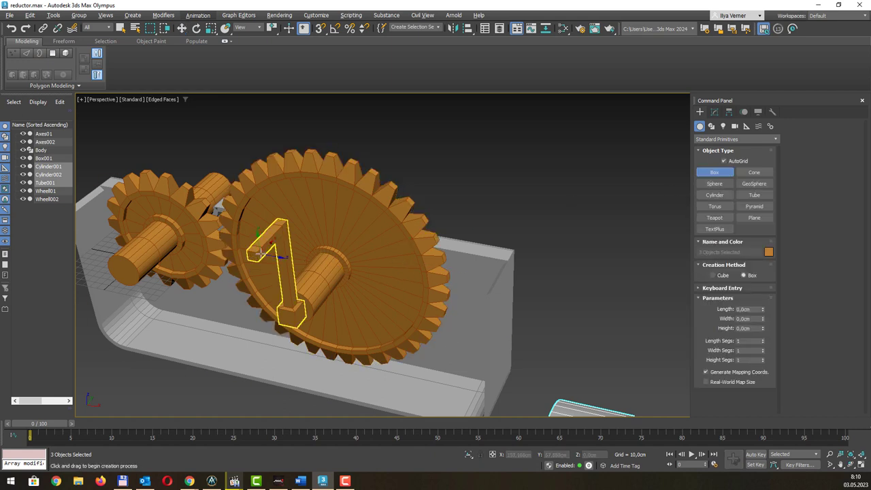
drag(260, 252, 264, 257)
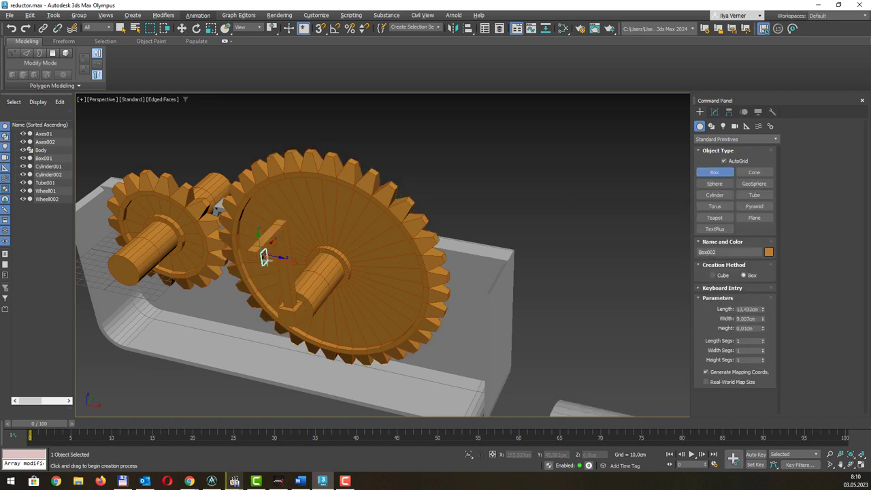
click(265, 258)
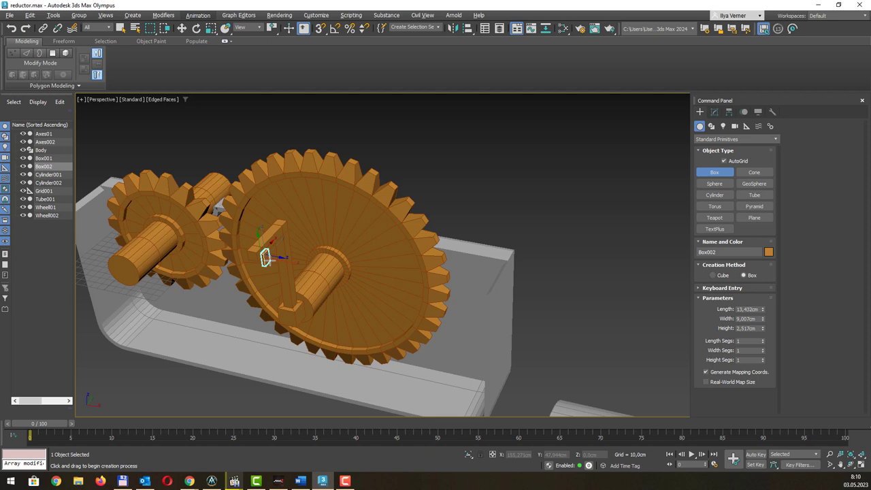
right_click(266, 255)
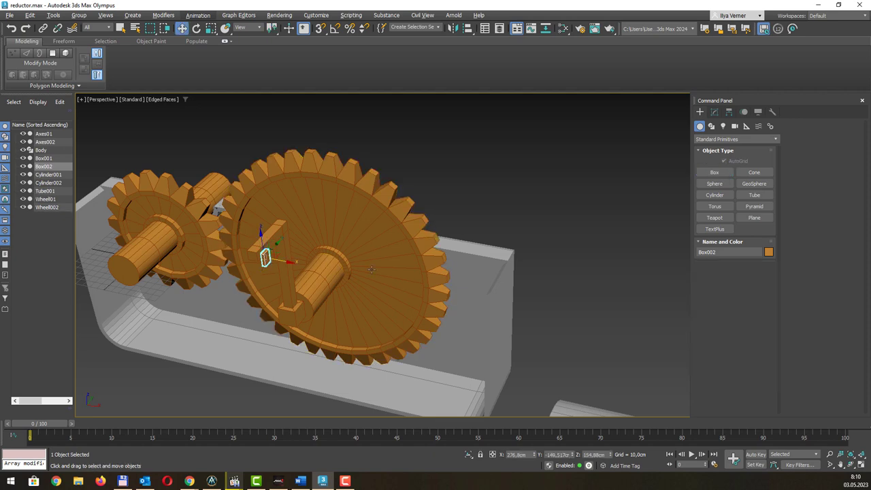
click(715, 112)
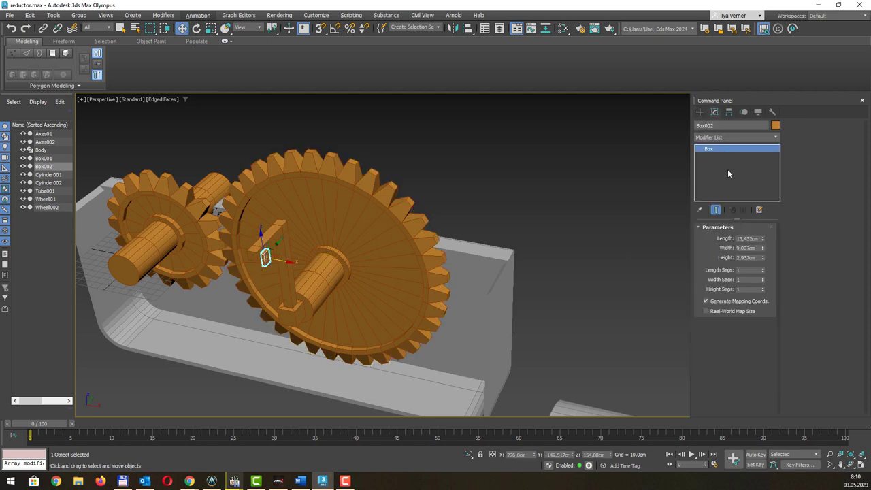
Set Box002's Length, Width and Height to 20 cm
double_click(742, 239)
text(20)
key(Tab)
text(20)
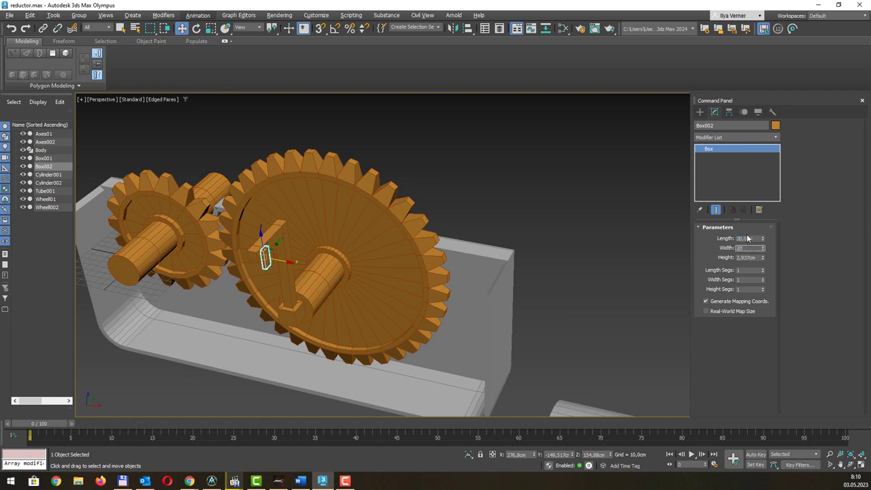
key(Tab)
text(20)
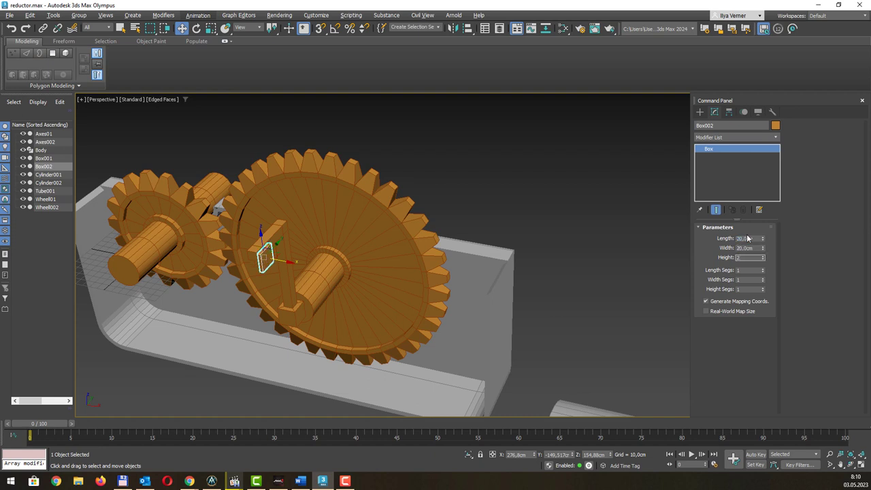
key(Return)
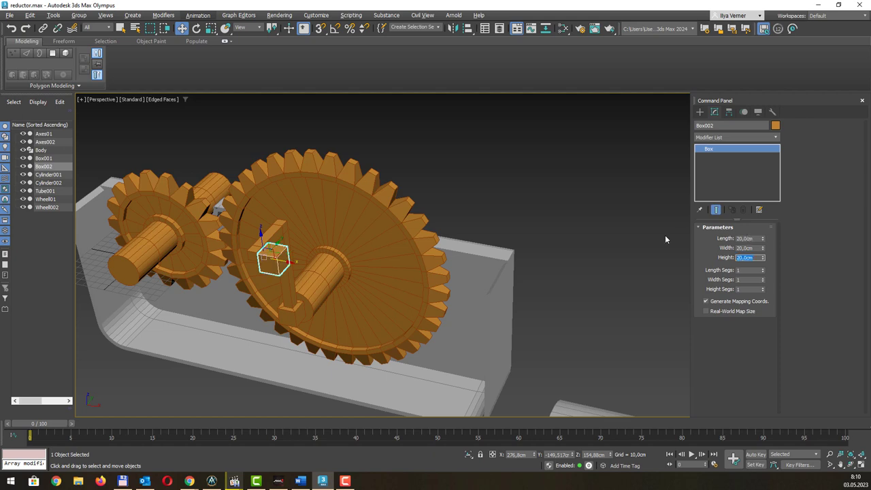
scroll(443, 204, down, 4)
alt+middle_drag(492, 240, 516, 220)
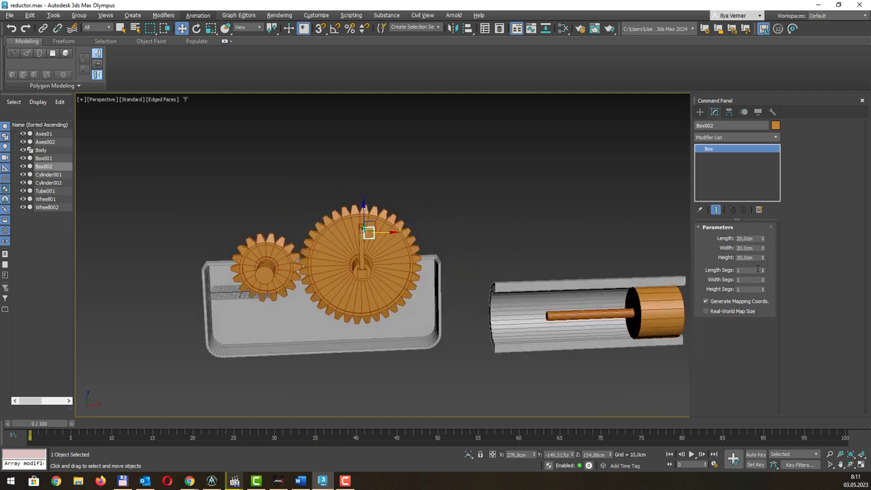
Stretch Box002's Height to 384 cm and tilt the bar down toward the cylinder
drag(762, 258, 793, 172)
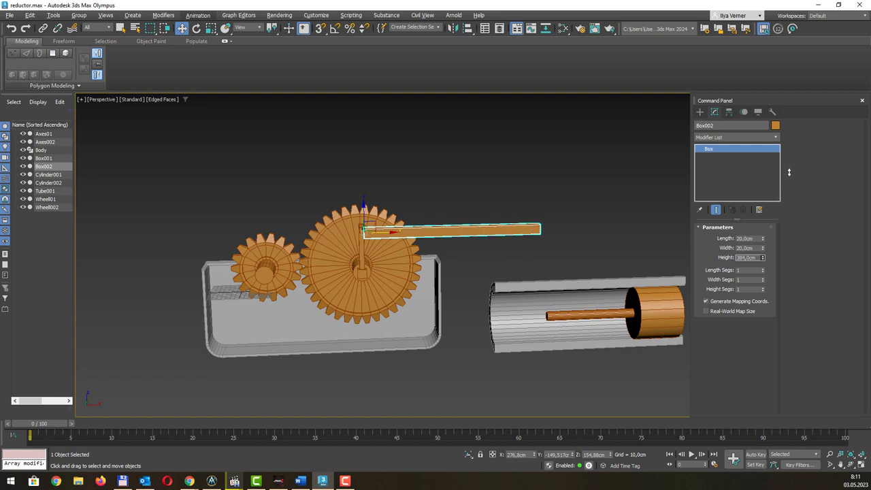
scroll(630, 156, down, 1)
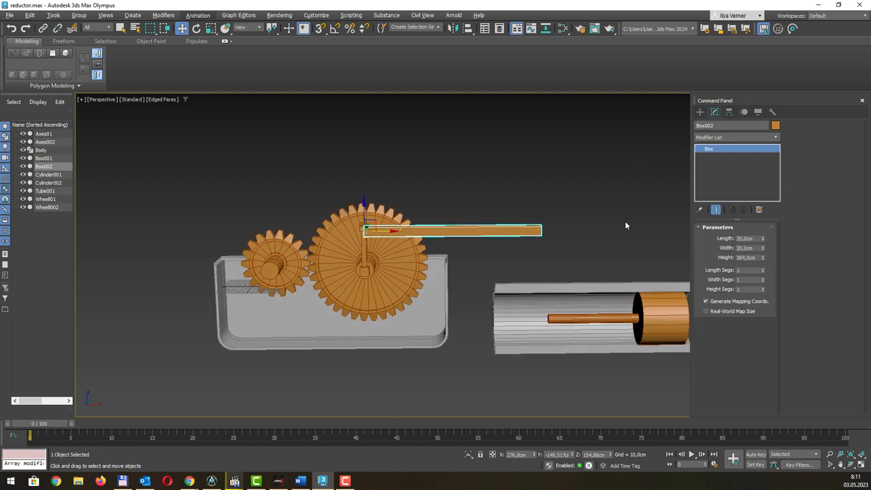
key(e)
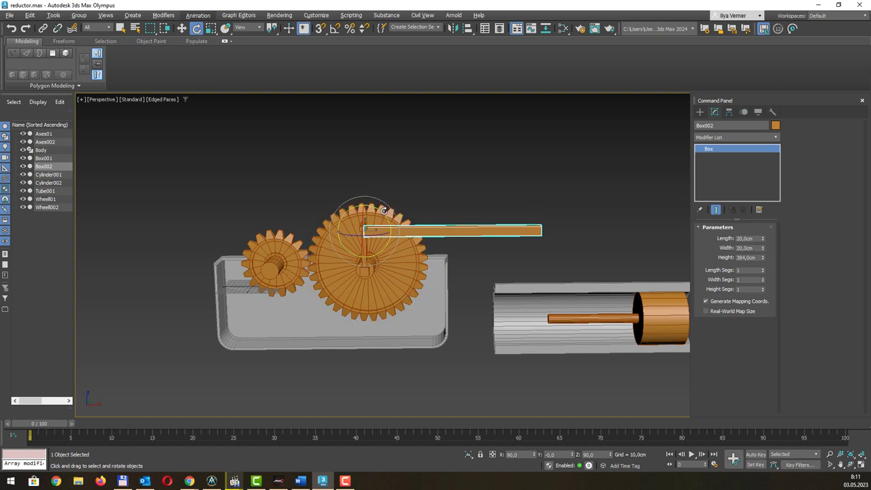
drag(385, 211, 397, 237)
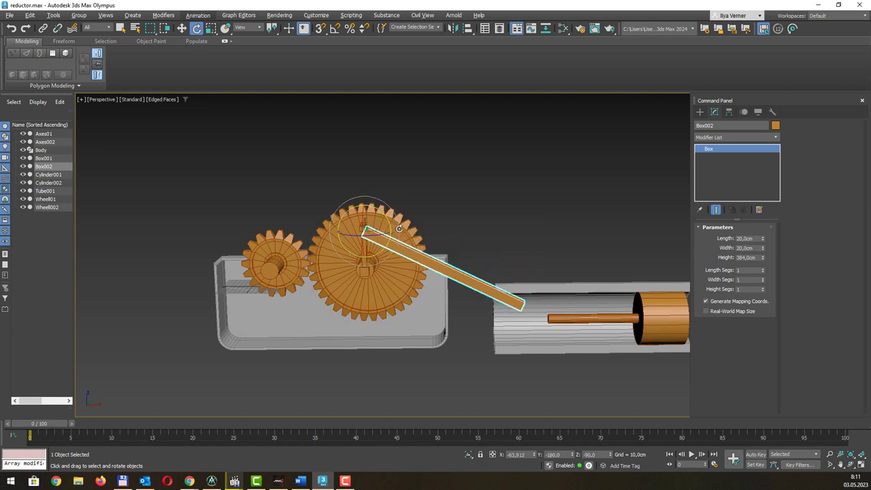
mouse_move(476, 190)
alt+middle_down()
mouse_move(426, 196)
mouse_move(516, 204)
alt+middle_up()
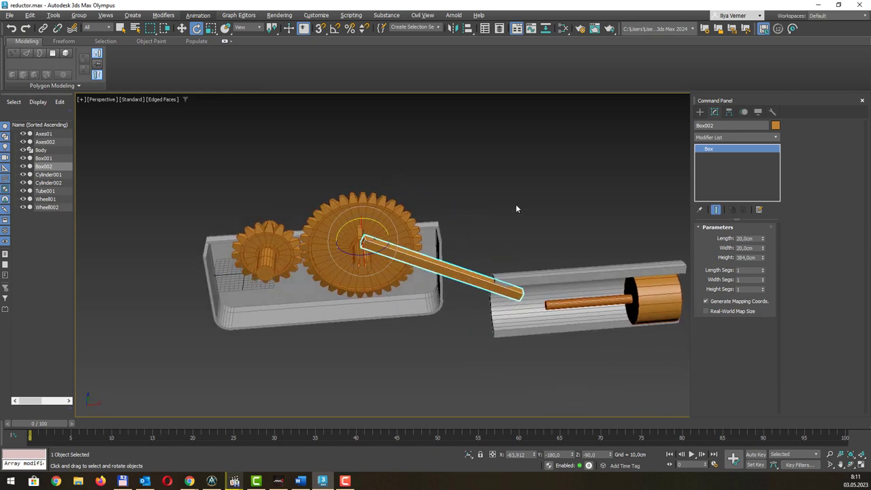
Resize Box002 to 10 × 10 cm and stretch its Height to 450 cm
click(746, 239)
text(10)
key(Tab)
text(10)
key(Tab)
text(10)
key(Return)
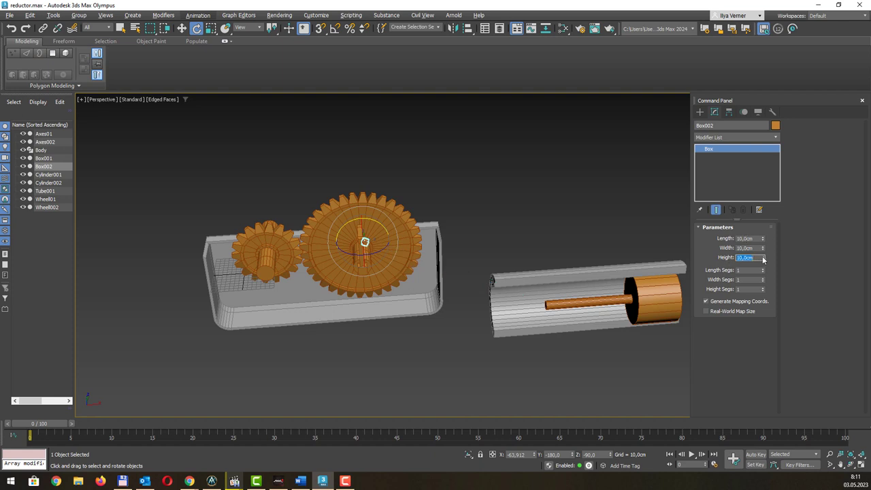
drag(764, 257, 814, 55)
mouse_move(611, 109)
alt+middle_down()
mouse_move(587, 87)
mouse_move(608, 93)
alt+middle_up()
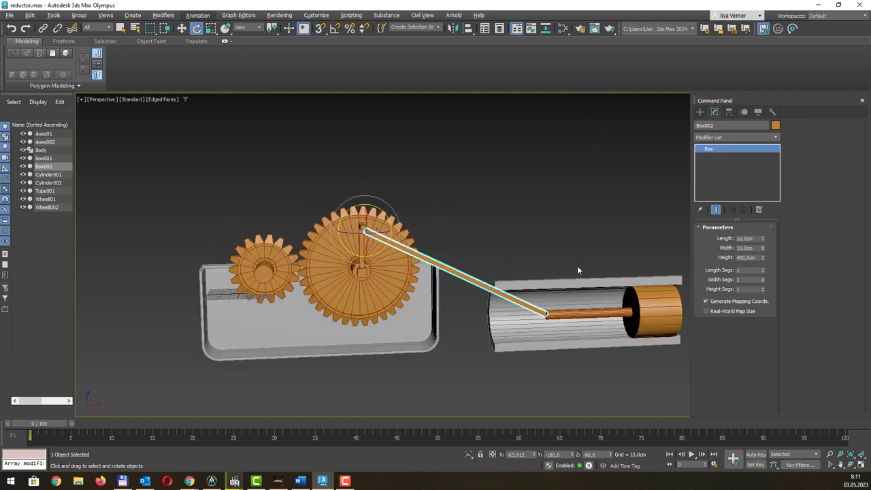
Move and rotate the rod from crank pin to piston rod, lengthening it to 454,5 cm
scroll(579, 271, up, 2)
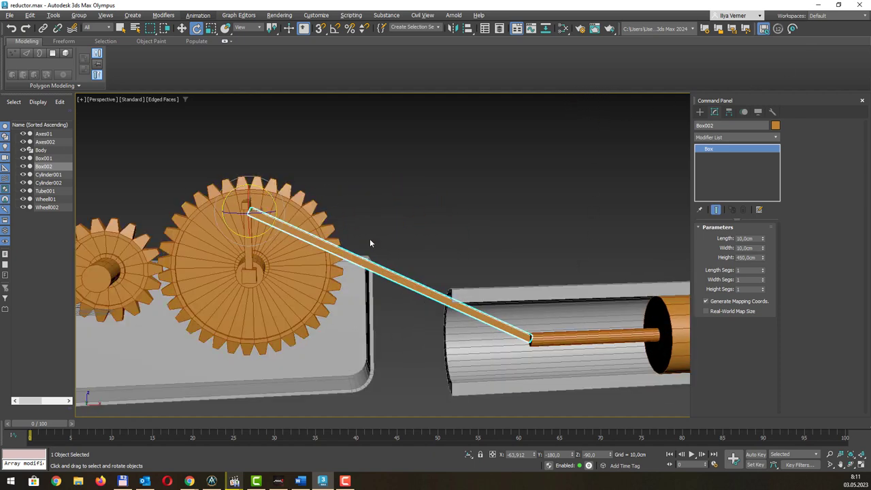
scroll(387, 225, up, 2)
alt+middle_drag(220, 172, 189, 190)
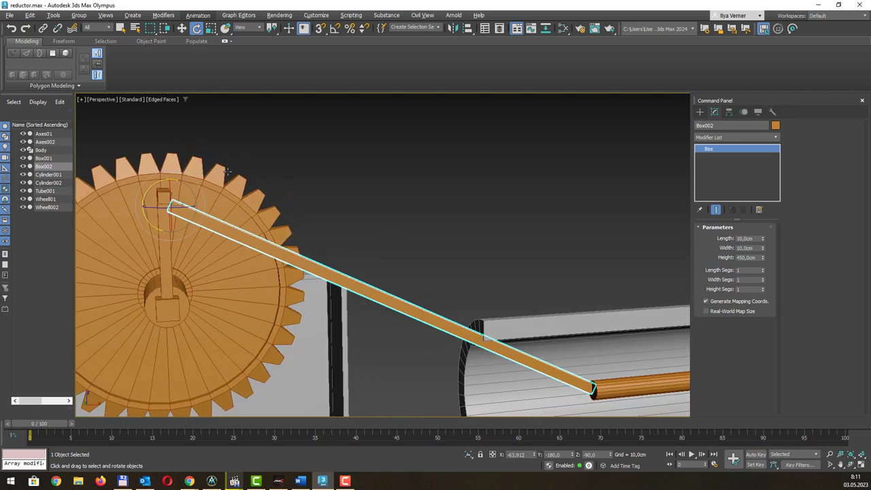
key(w)
drag(170, 187, 170, 178)
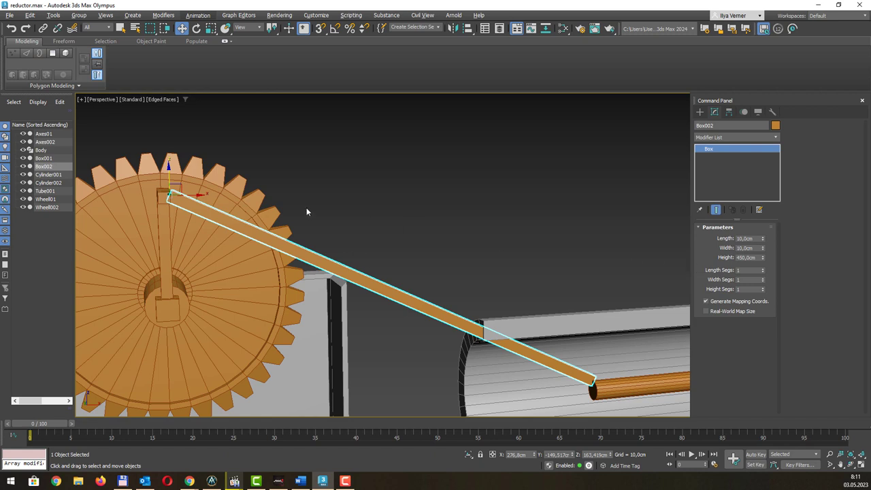
key(e)
drag(190, 176, 192, 176)
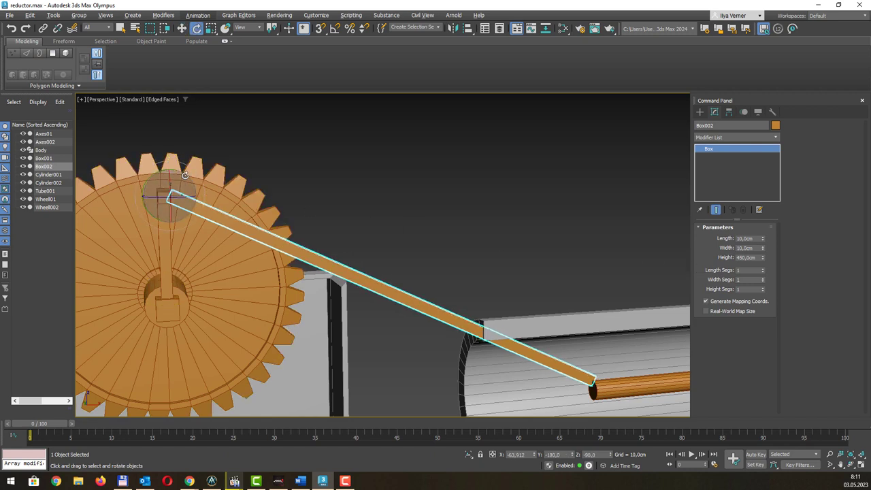
drag(191, 175, 176, 170)
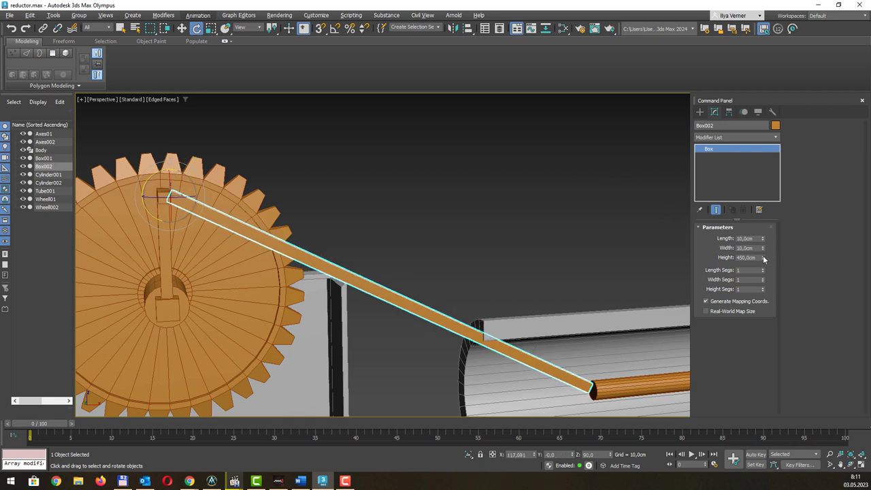
drag(763, 258, 763, 256)
alt+middle_drag(417, 225, 353, 247)
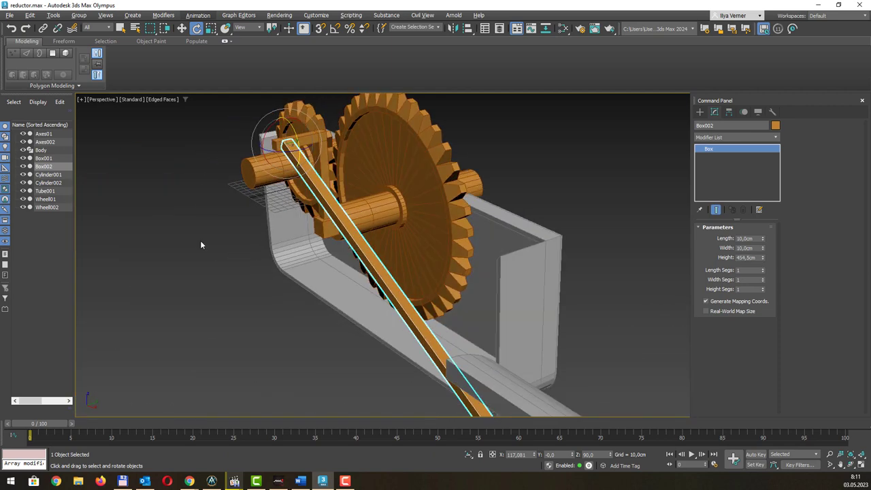
Shift connecting rod Box002 slightly left so its upper end sits on the crank pin
click(200, 243)
mouse_move(531, 263)
alt+middle_down()
mouse_move(522, 252)
mouse_move(358, 262)
alt+middle_up()
key(w)
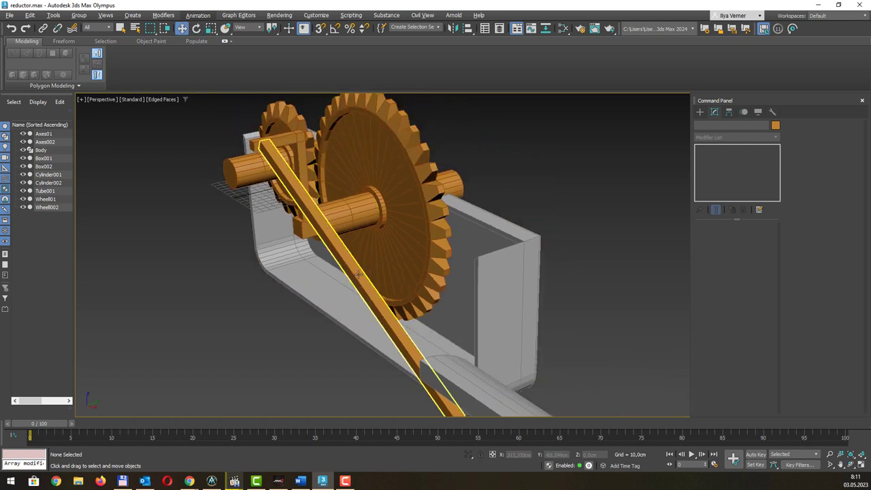
click(359, 269)
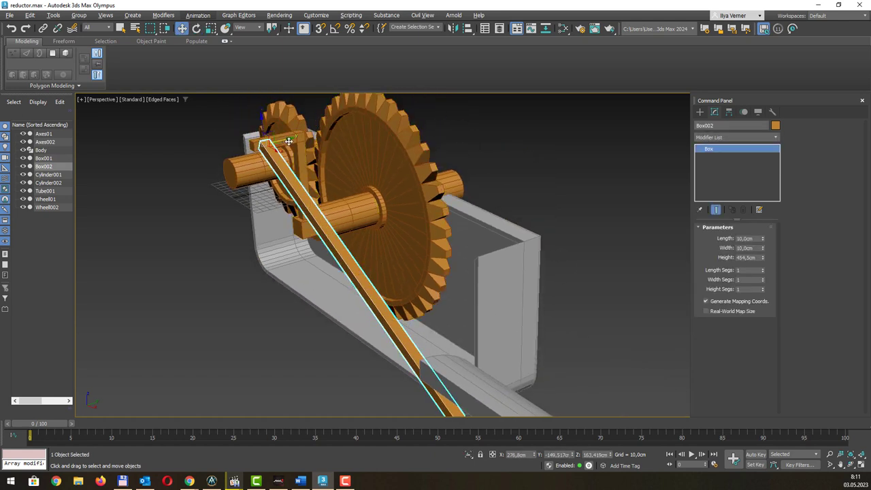
drag(289, 141, 284, 140)
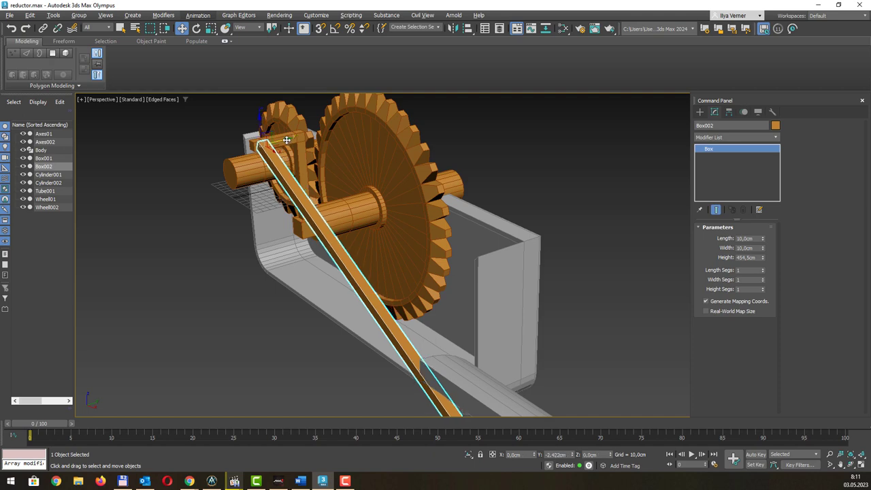
alt+middle_drag(470, 187, 458, 189)
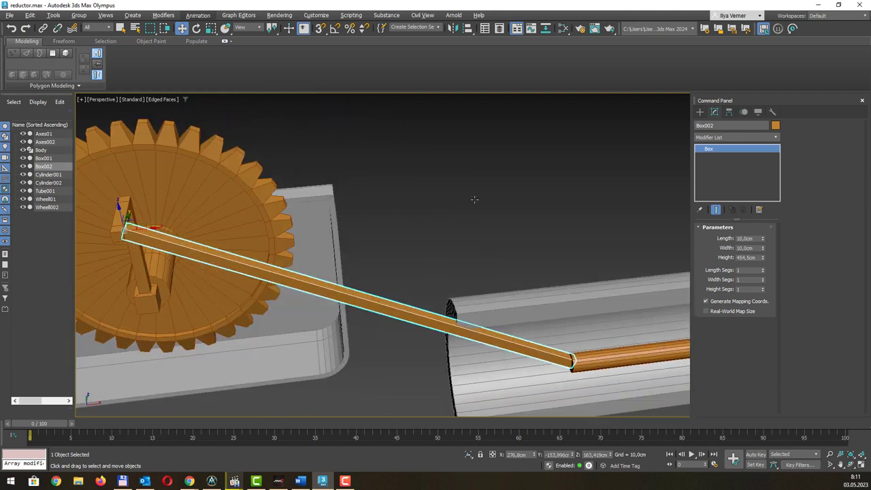
scroll(458, 188, down, 3)
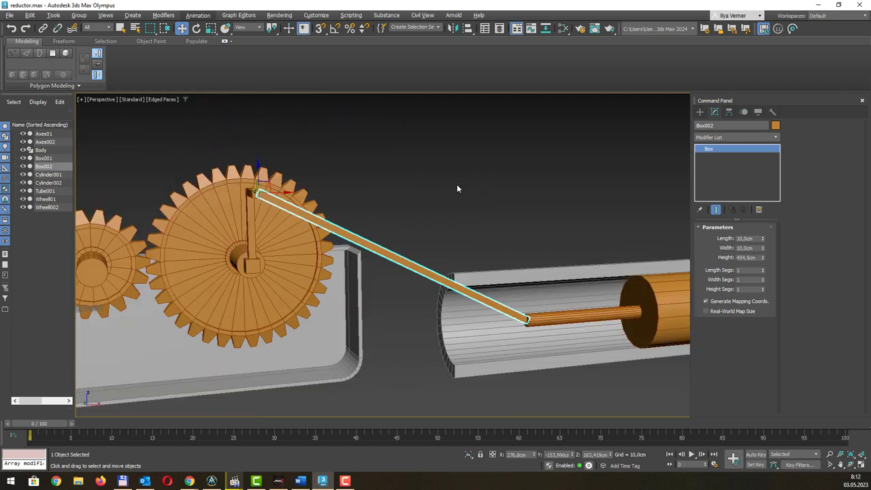
alt+middle_drag(431, 189, 447, 196)
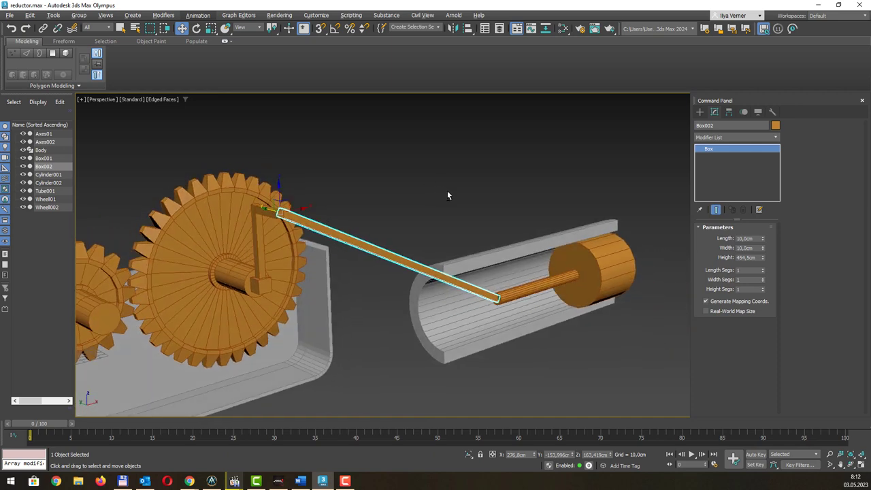
Rename the connecting rod to 'Lever'
click(717, 125)
text(Lever)
key(Return)
click(522, 161)
Rename the piston rod to 'Axis03' and the cylinder tube to 'Body02'
click(534, 284)
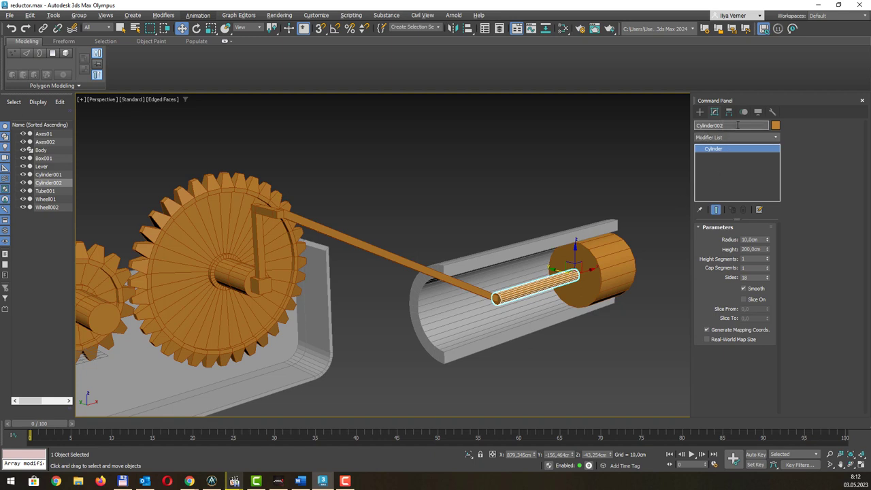
text(A)
text(xl)
text(03)
key(Return)
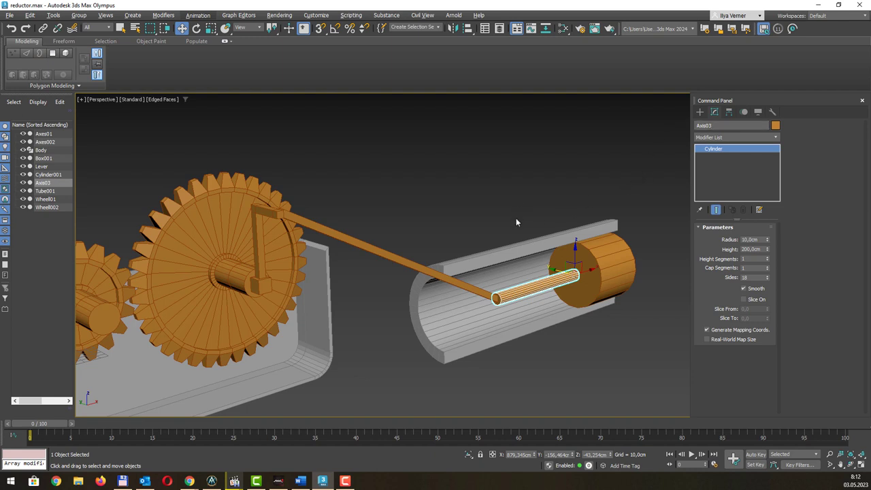
click(518, 247)
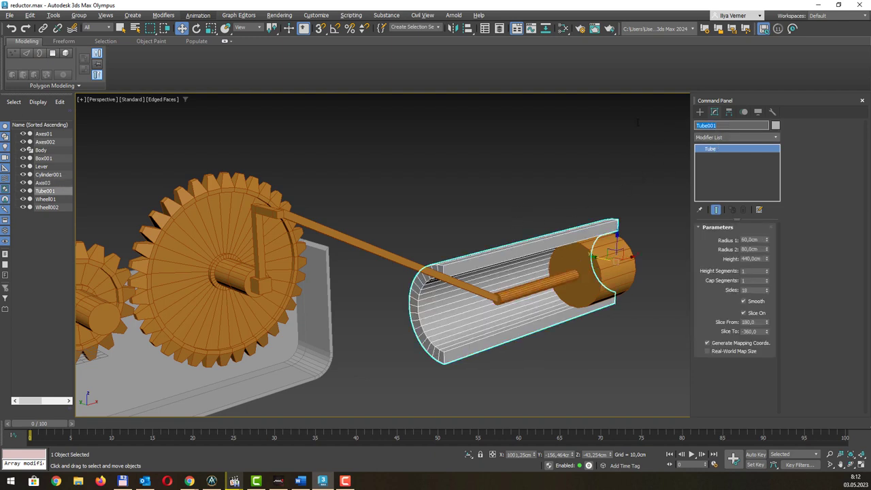
text(Body02)
click(583, 258)
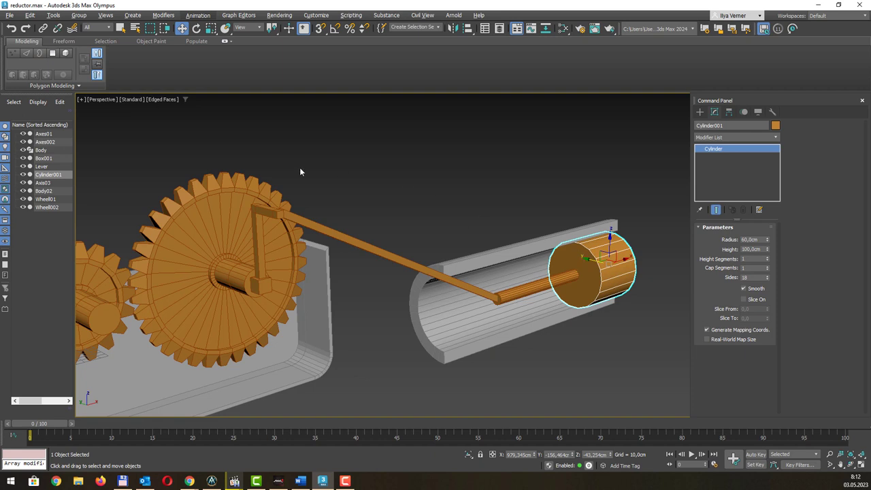
Rename the crank arm to 'Lever00'
middle_drag(359, 195, 367, 179)
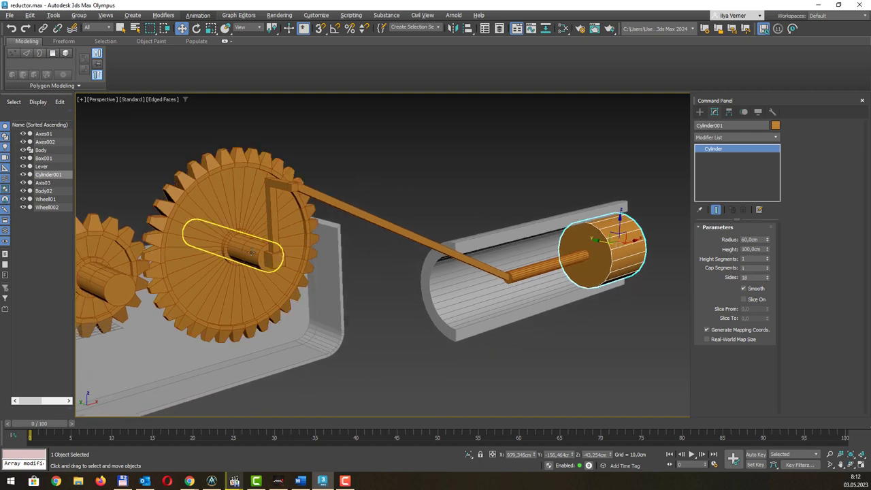
click(252, 252)
click(276, 203)
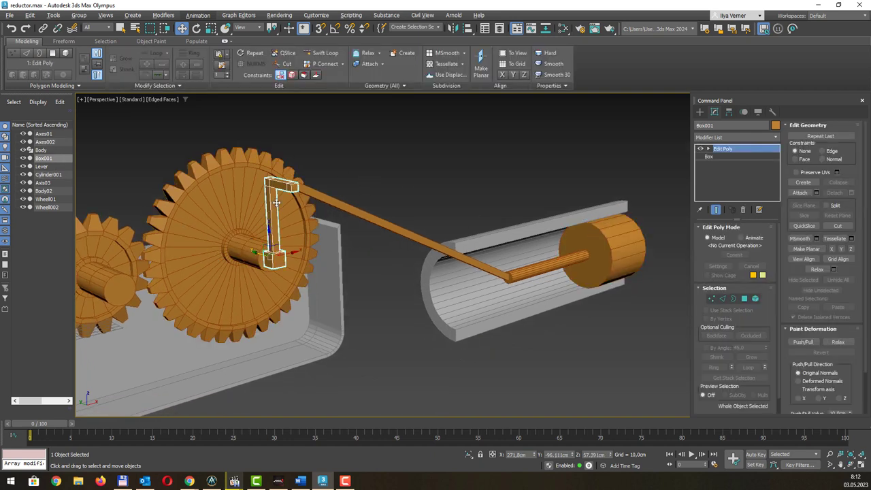
click(351, 210)
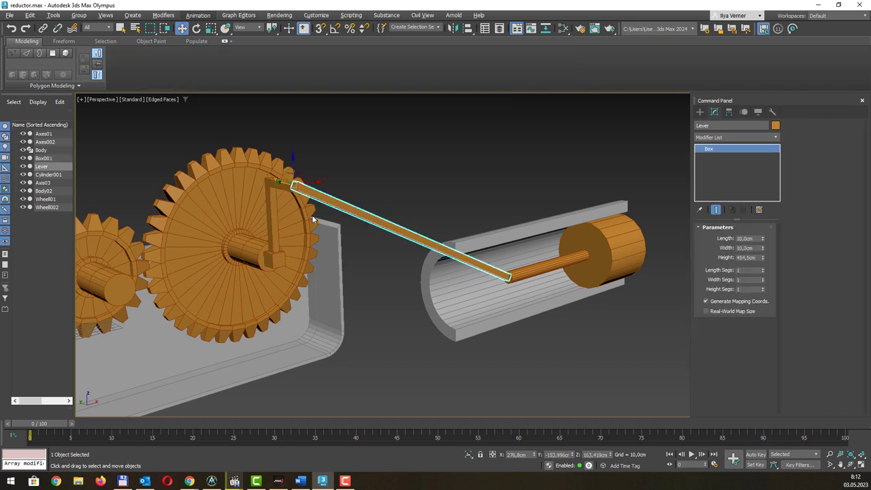
click(275, 218)
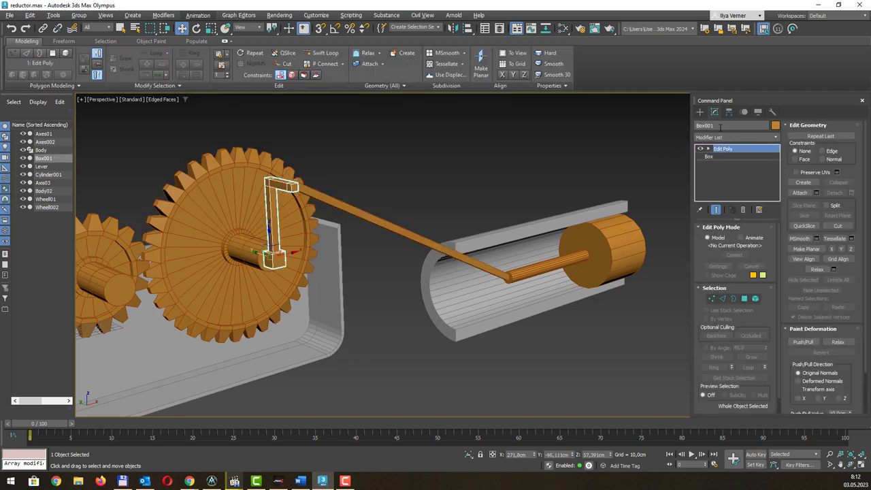
click(719, 126)
text(Lever)
text(00)
key(Return)
click(385, 194)
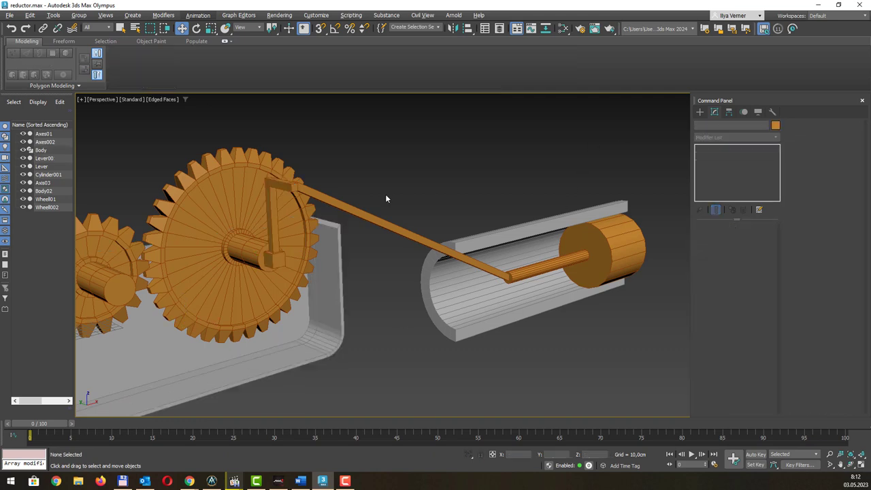
click(294, 188)
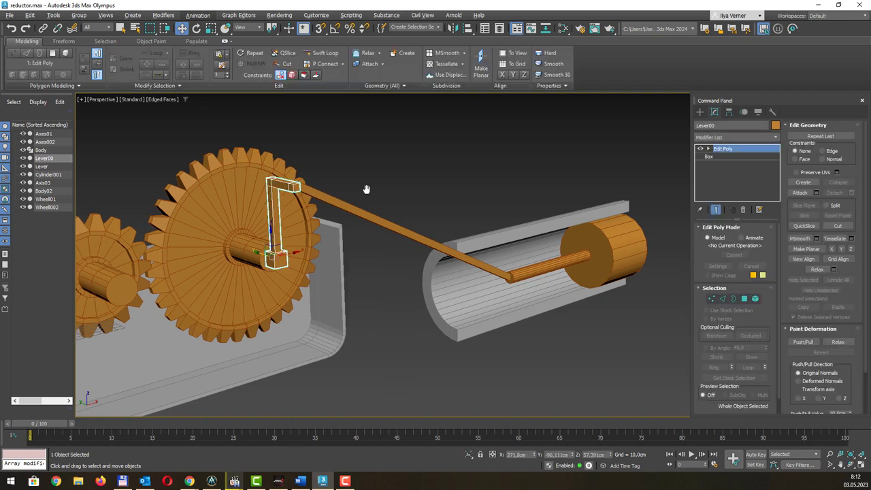
middle_drag(363, 191, 386, 189)
scroll(431, 238, down, 3)
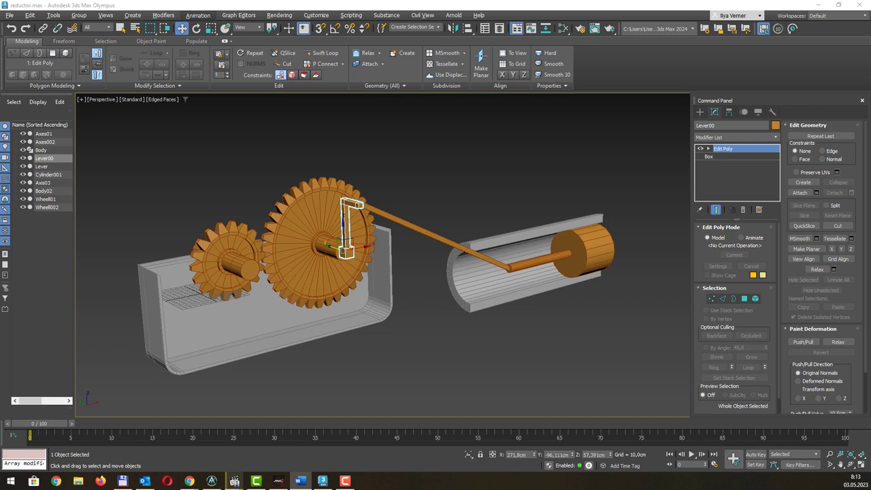
scroll(223, 275, up, 2)
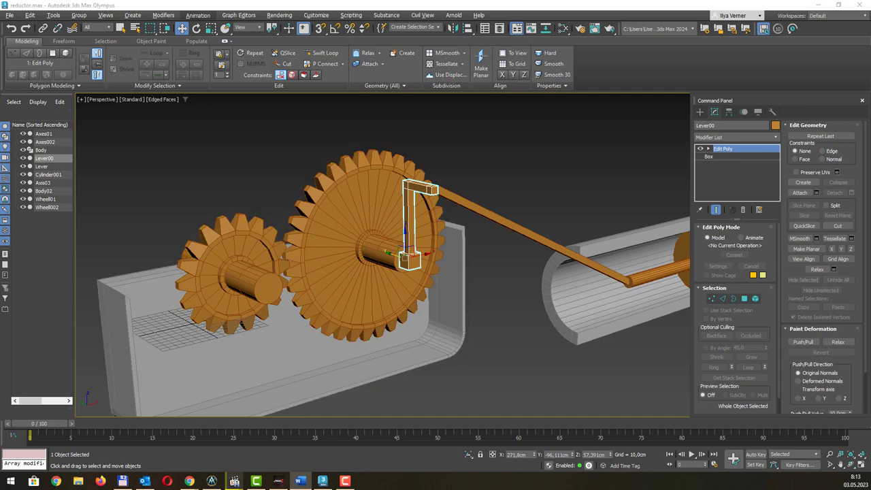
key(ctrl+d)
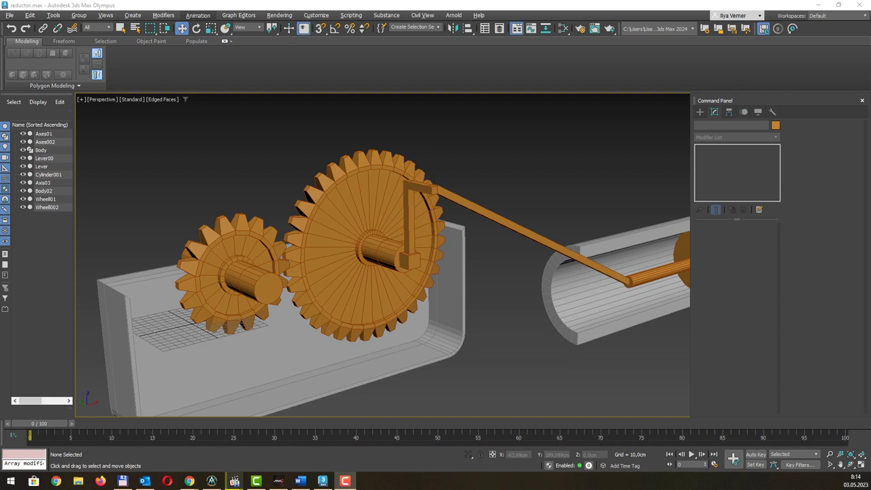
Wire the Y Rotation of shaft Axes01 to the Y Rotation of gear Wheel01
click(265, 279)
click(252, 269)
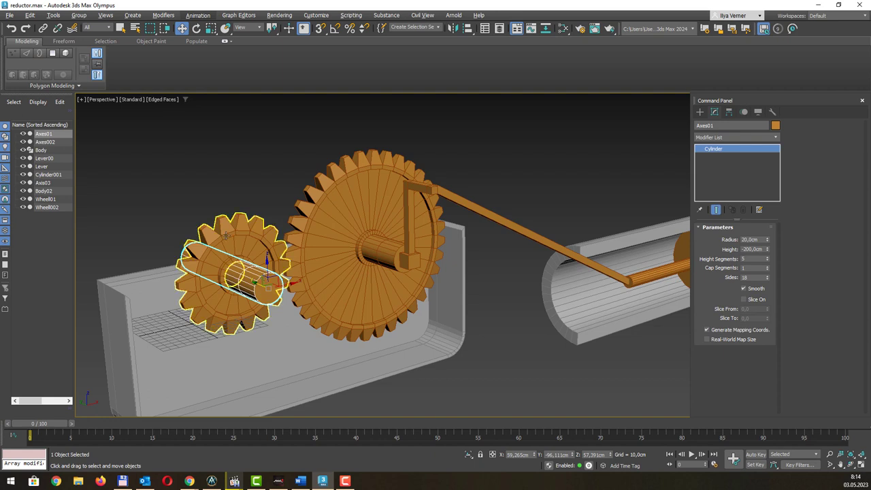
key(alt+e)
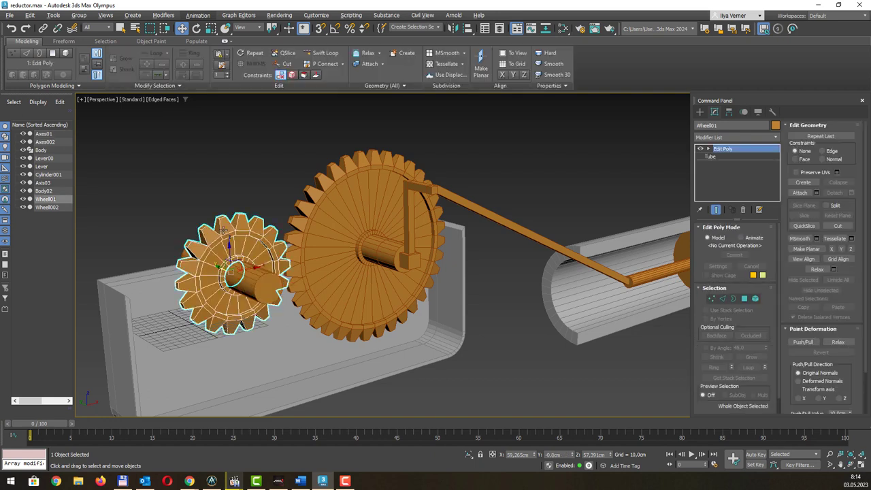
click(261, 284)
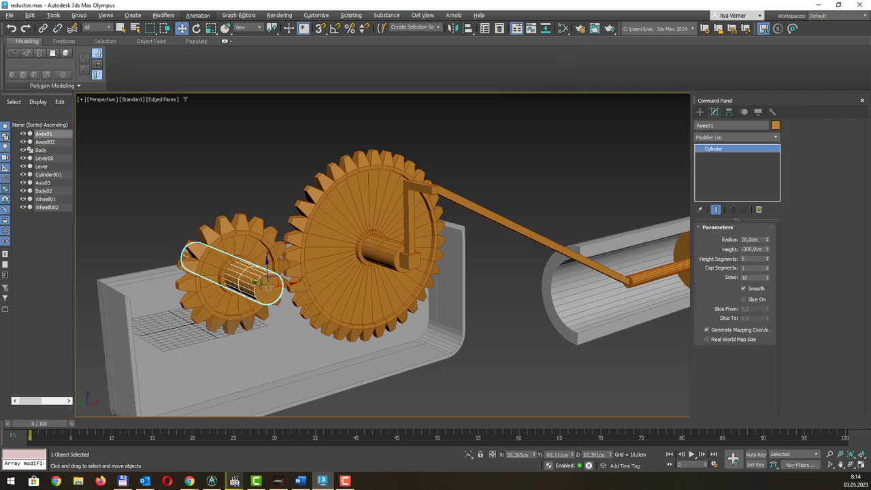
right_click(261, 284)
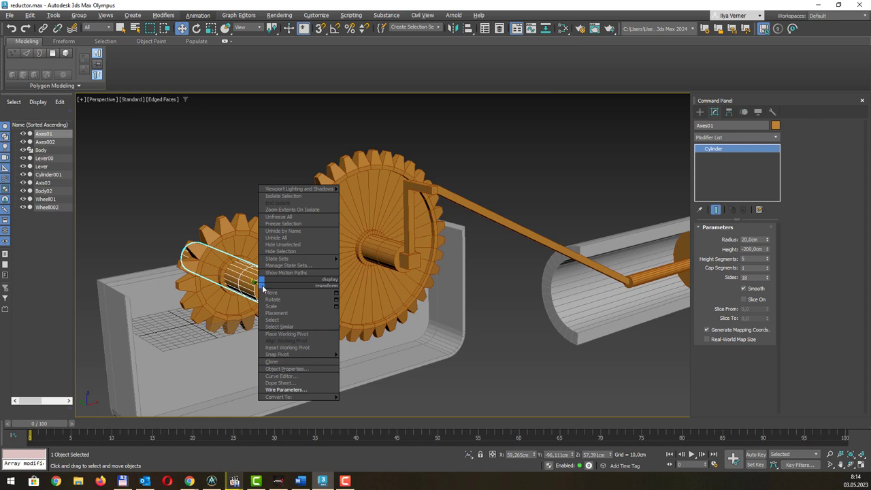
click(320, 392)
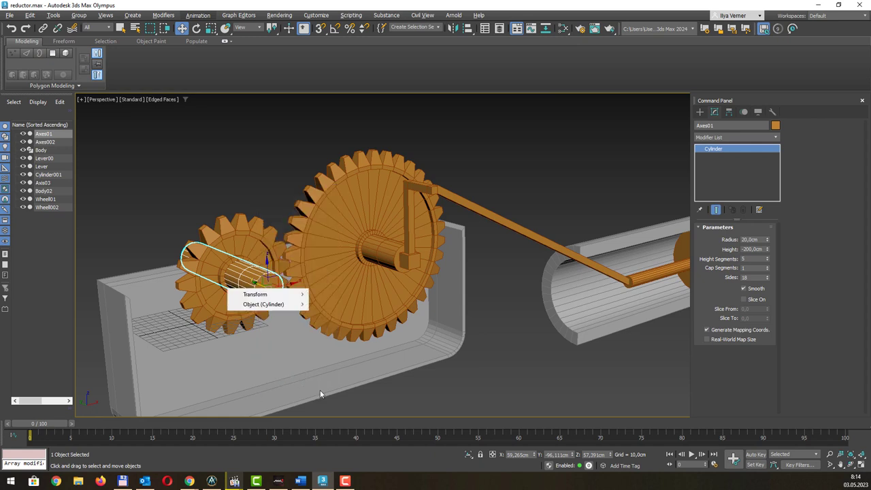
mouse_move(258, 294)
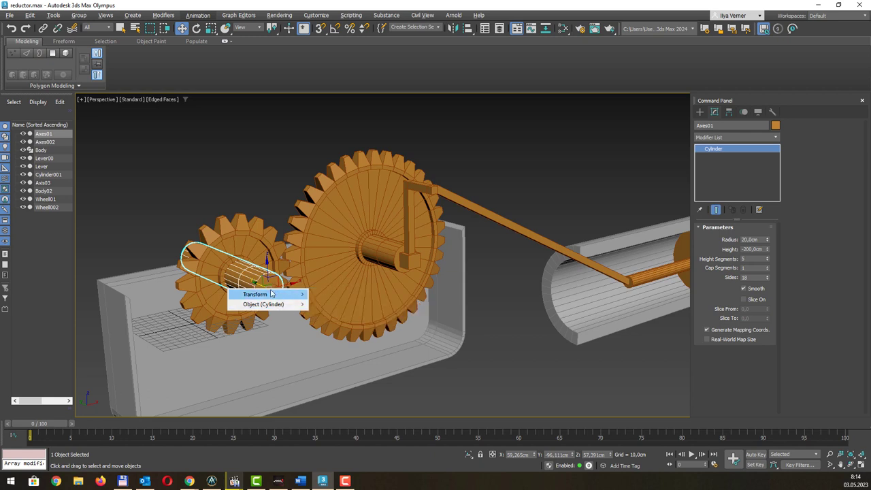
mouse_move(332, 304)
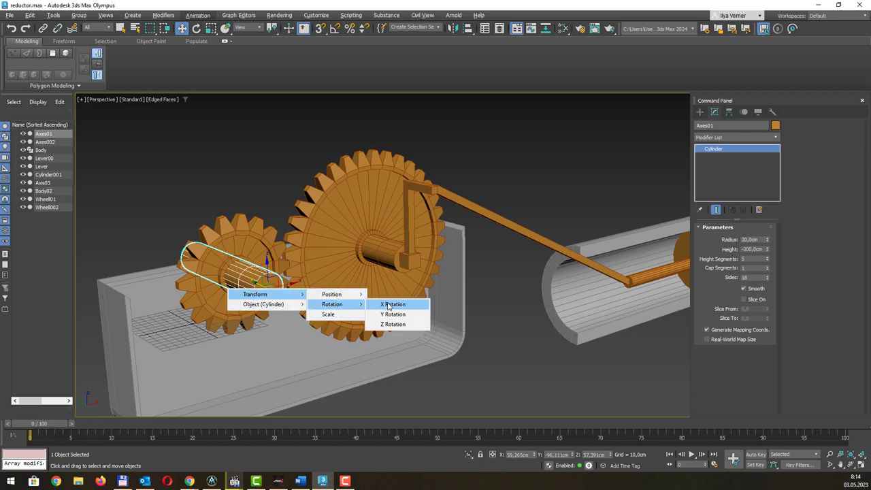
click(398, 315)
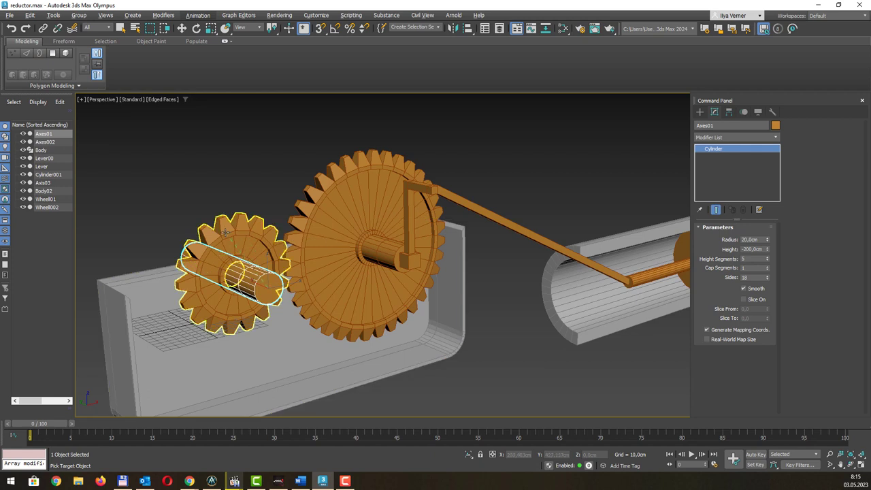
click(225, 233)
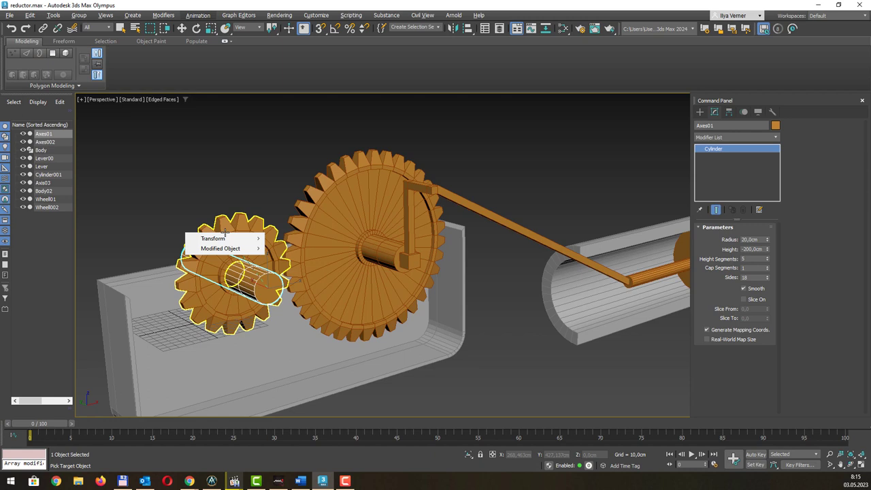
mouse_move(288, 249)
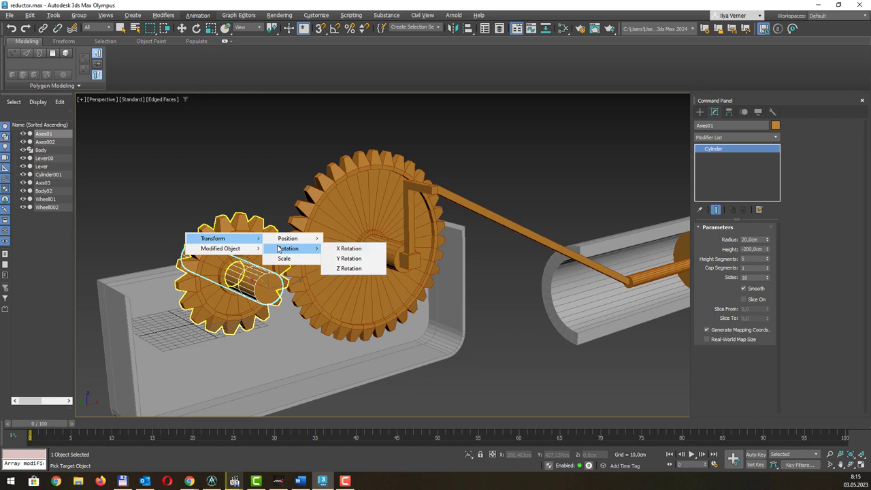
click(348, 258)
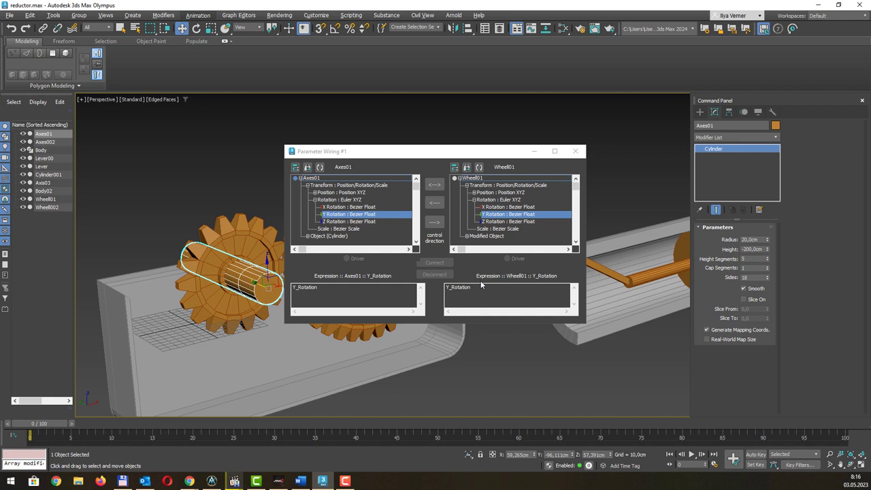
Make the Axes01–Wheel01 Y Rotation wire two-way and connect it
click(347, 261)
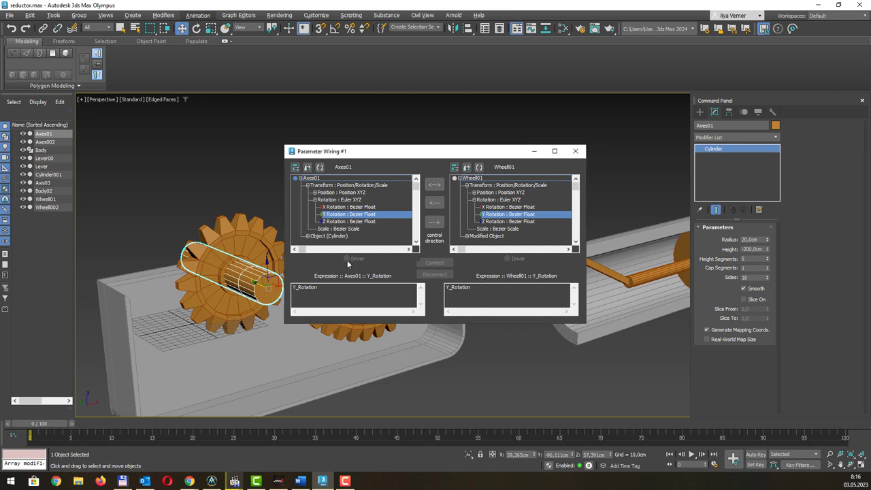
click(437, 189)
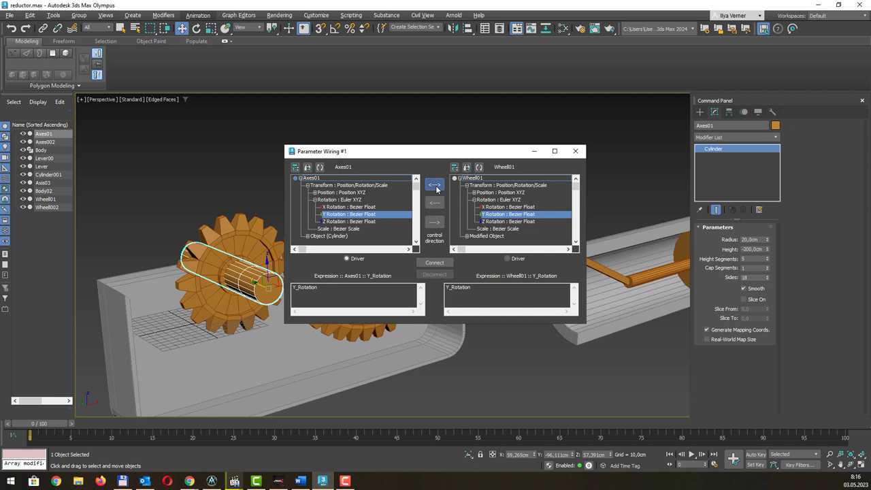
click(433, 263)
click(434, 263)
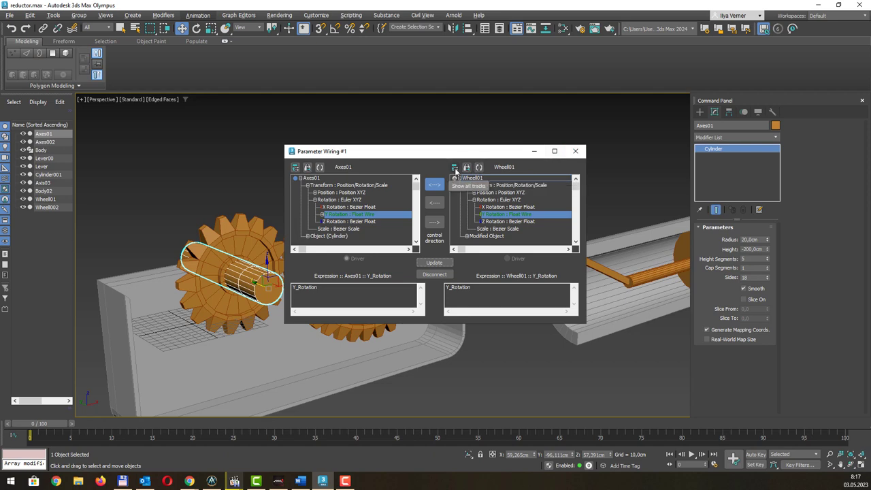
Close the wiring dialog, then test-rotate shaft Axes01 and undo the rotation
click(574, 152)
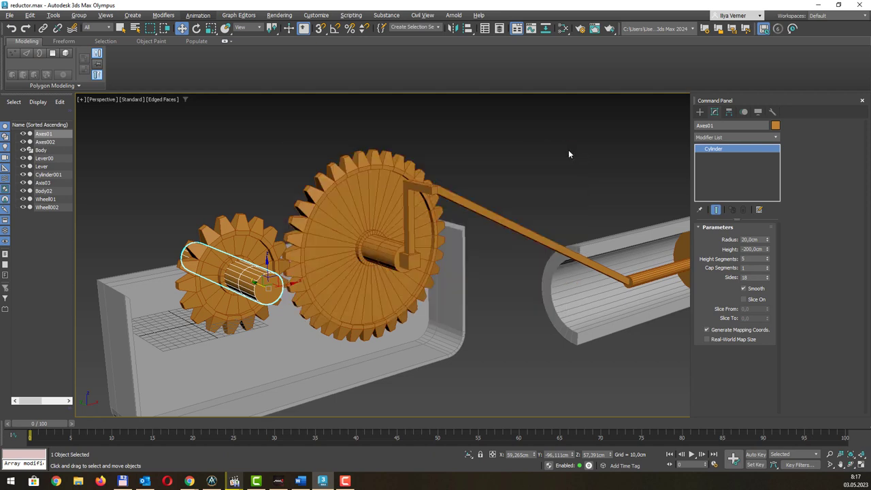
click(265, 291)
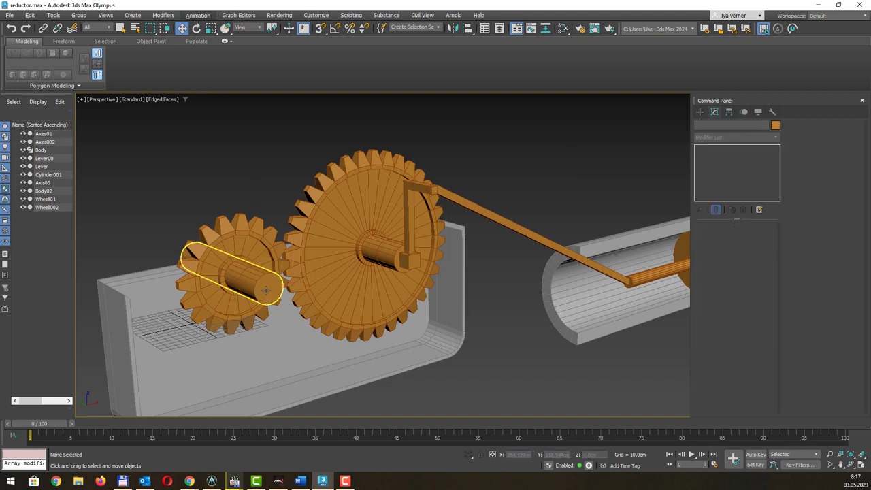
key(e)
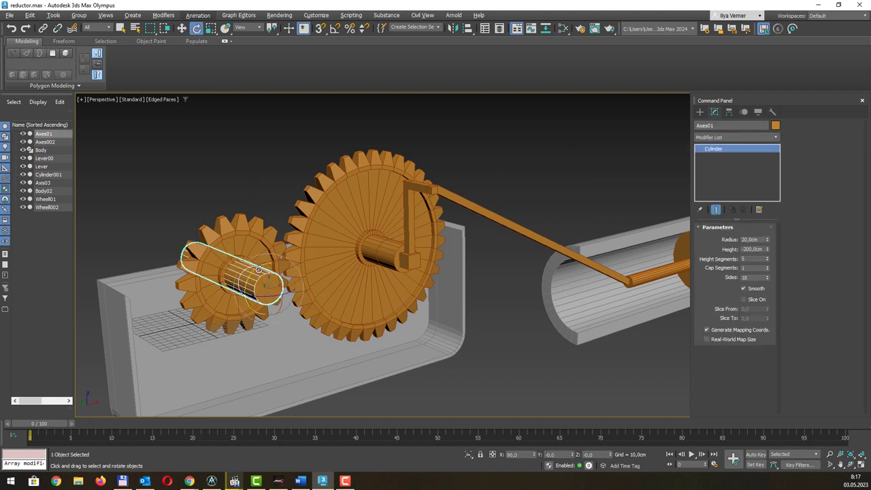
drag(252, 274, 244, 276)
key(ctrl+z)
Rotate gear Wheel01 to confirm the shaft follows, then clear the selection
click(250, 259)
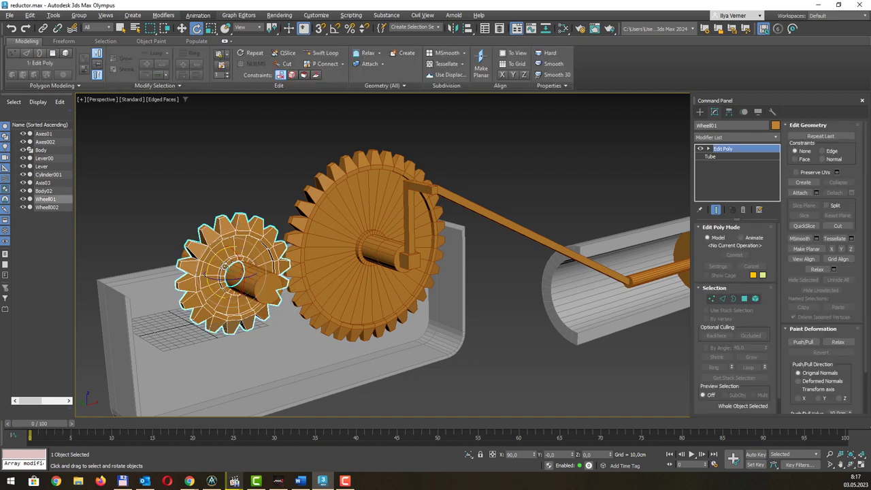
drag(220, 254, 222, 172)
key(q)
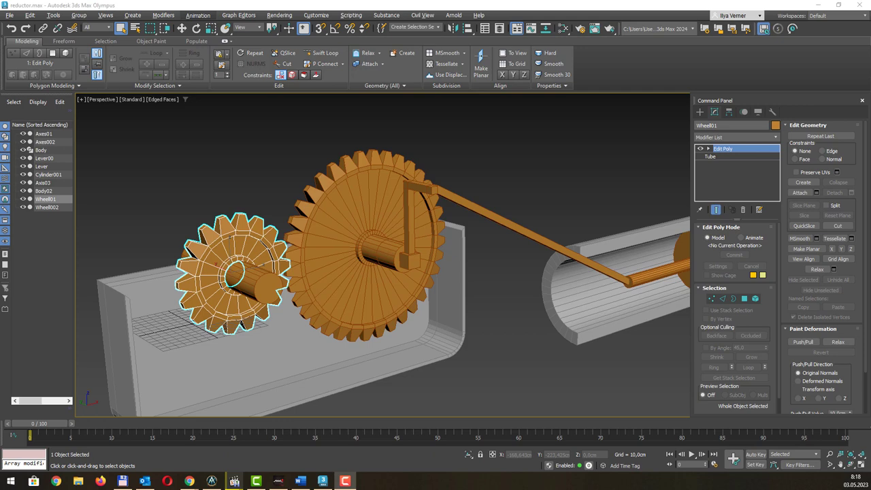
click(212, 150)
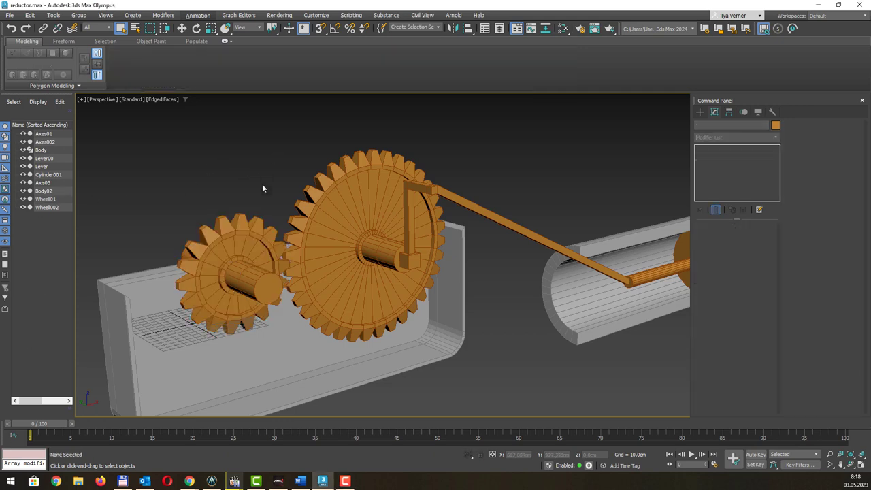
Wire the Y Rotation of small gear Wheel01 to the Y Rotation of big gear Wheel002
click(249, 227)
click(238, 235)
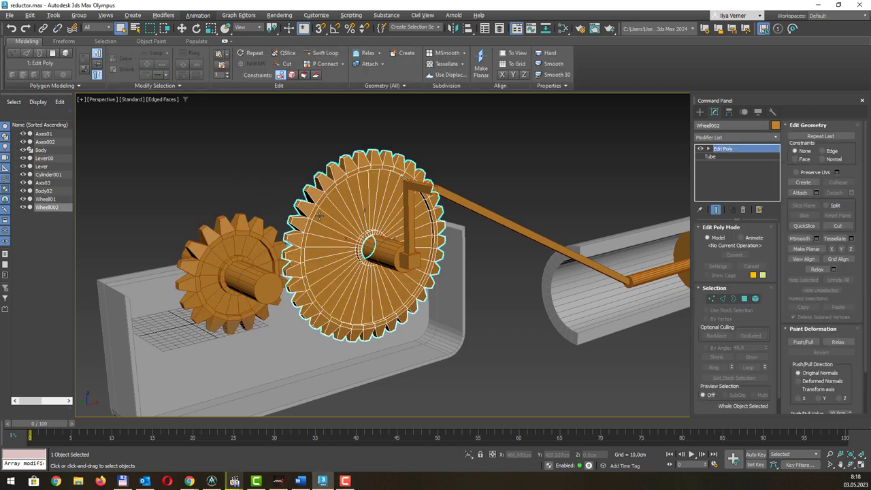
click(230, 222)
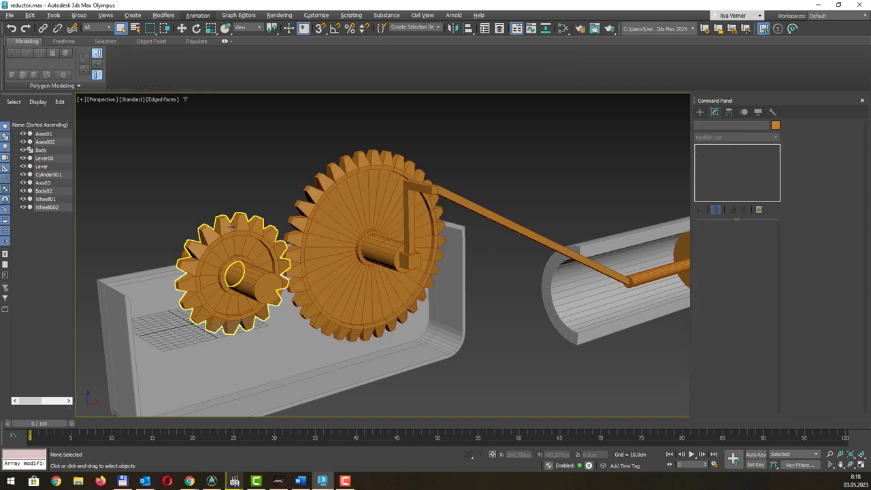
right_click(232, 227)
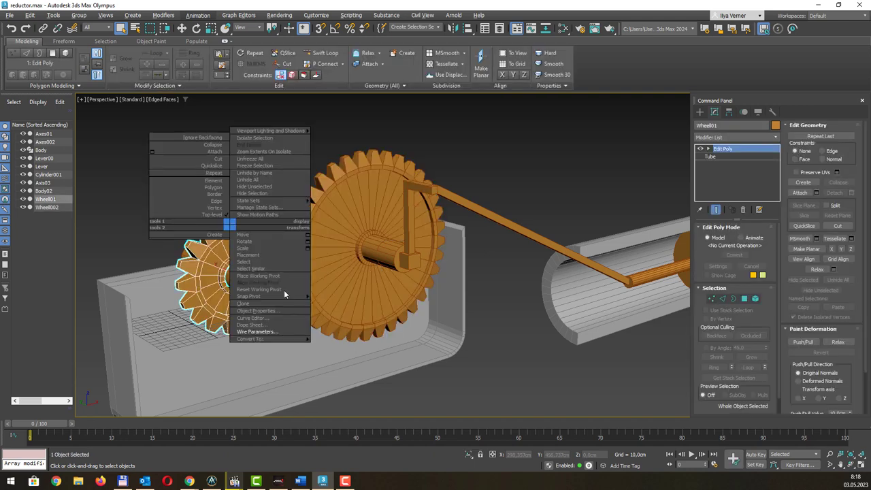
click(281, 333)
mouse_move(219, 278)
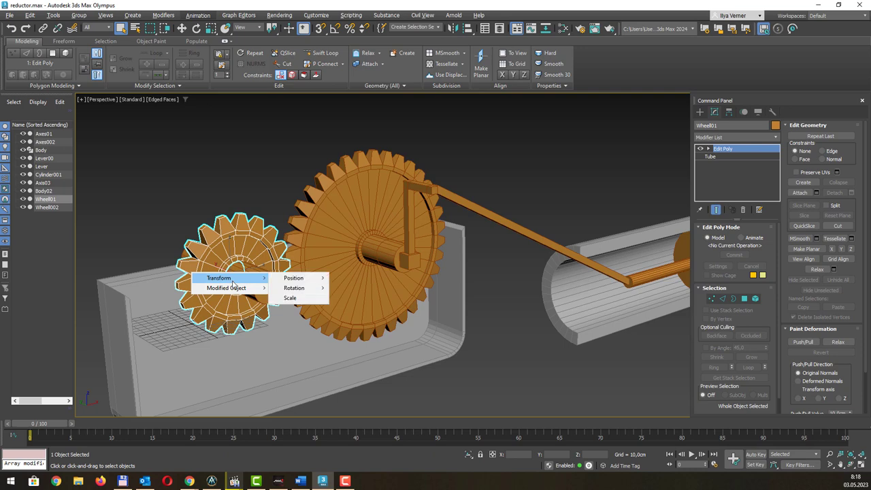
mouse_move(294, 288)
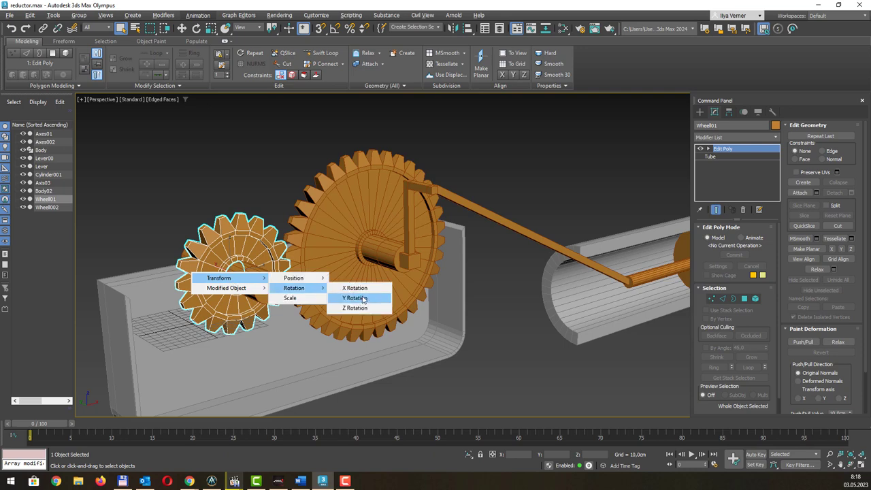
click(363, 299)
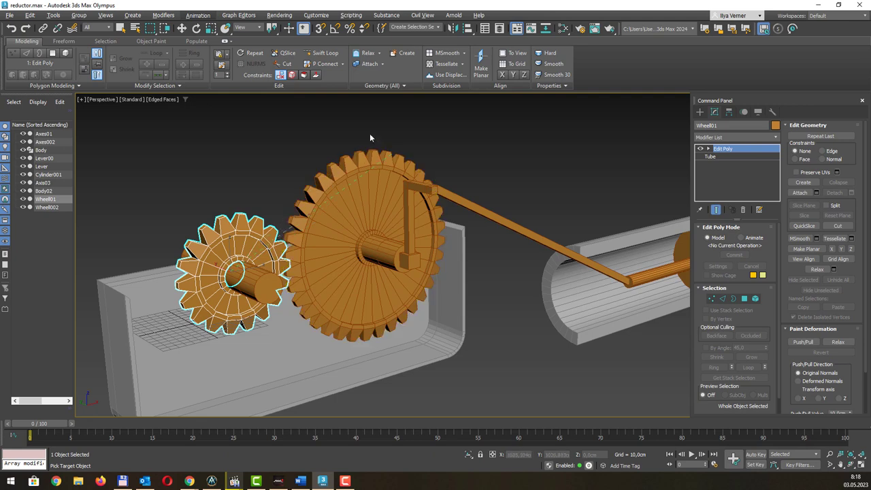
click(334, 171)
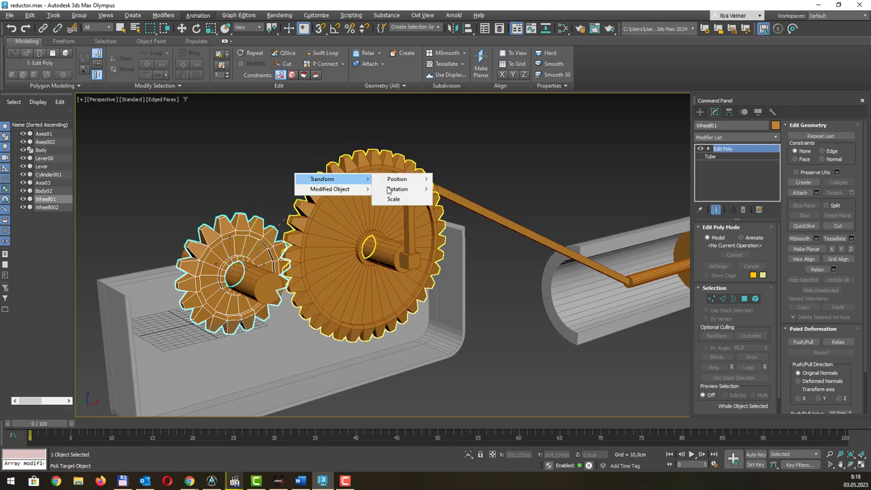
click(455, 202)
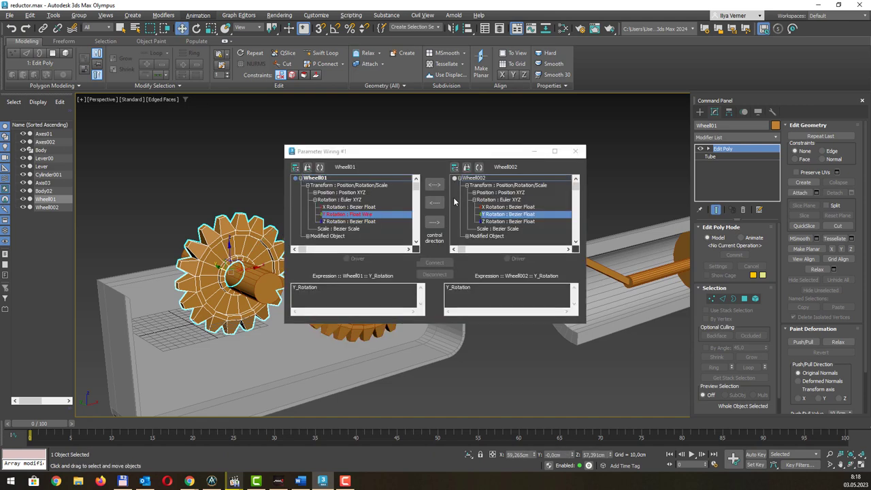
Make the gear wire two-way and change Wheel002's expression to -Y_Rotation
mouse_move(465, 154)
mouse_down()
mouse_move(535, 130)
mouse_move(561, 143)
mouse_up()
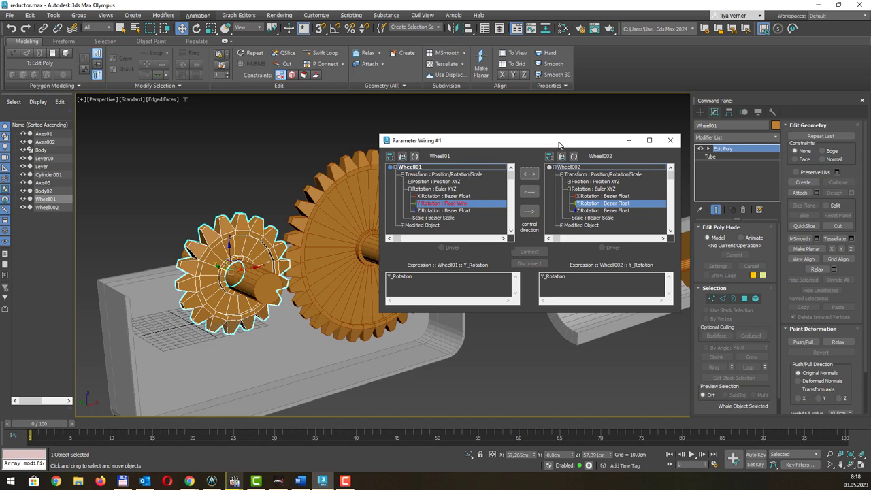
click(530, 174)
click(531, 174)
drag(529, 145, 575, 139)
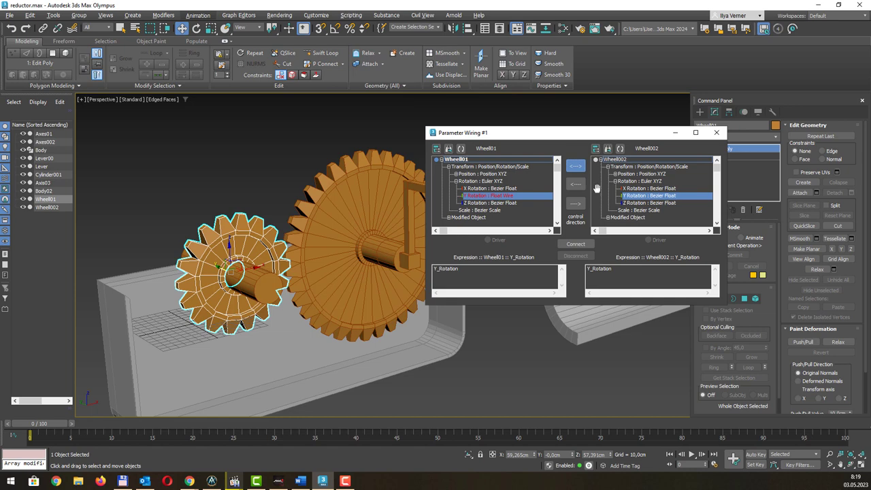
click(589, 269)
text(-0.5*)
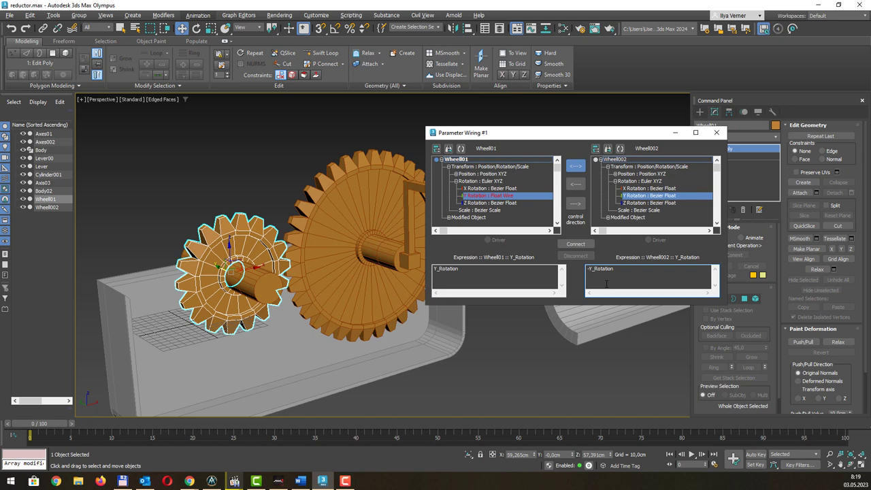
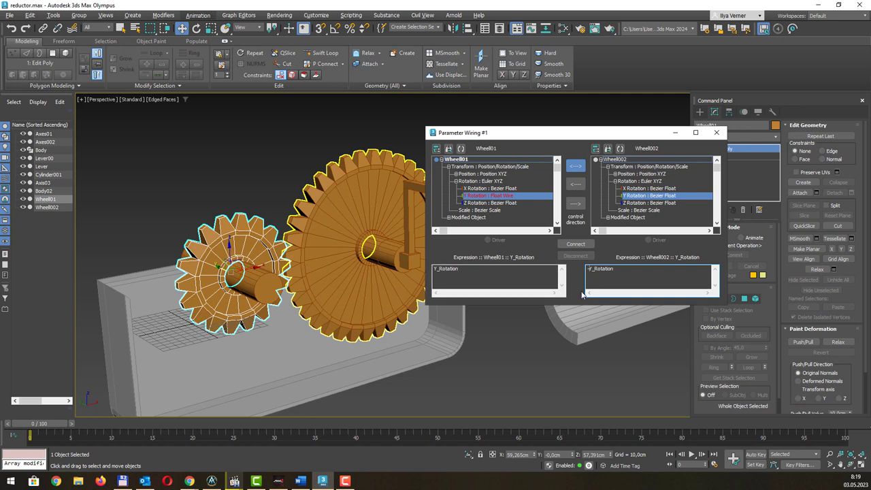
Wire the large gear's Y rotation to the small gear's with the expression -0.5*Y_Rotation
text(0.)
text(5)
text(*)
click(575, 245)
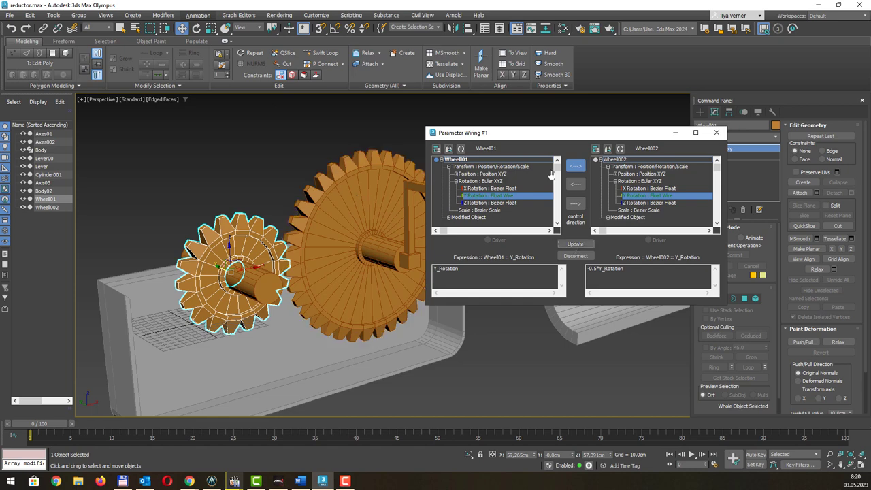
click(718, 134)
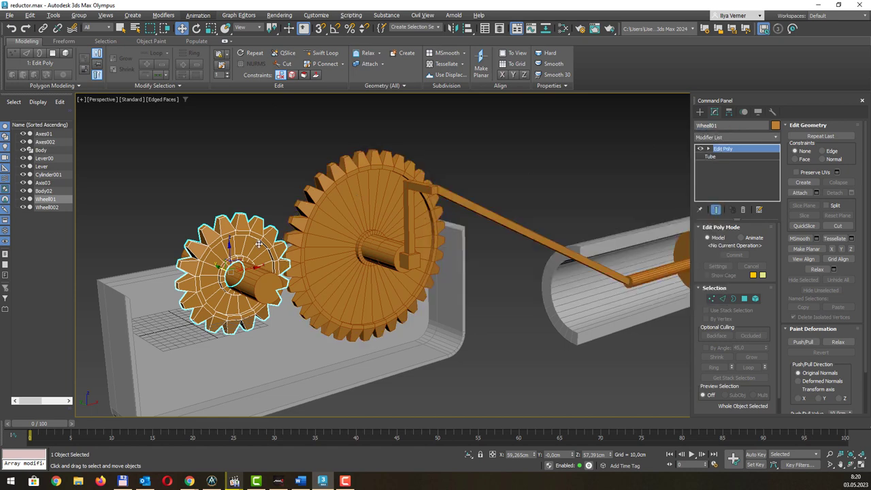
click(254, 281)
key(e)
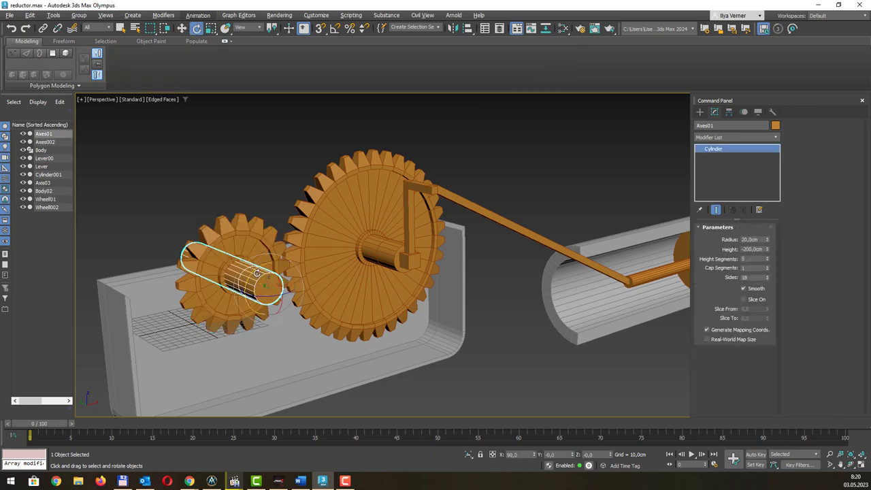
mouse_move(257, 274)
mouse_down()
mouse_move(236, 297)
mouse_move(321, 231)
mouse_move(254, 291)
mouse_move(266, 243)
mouse_move(254, 266)
mouse_up()
key(F10)
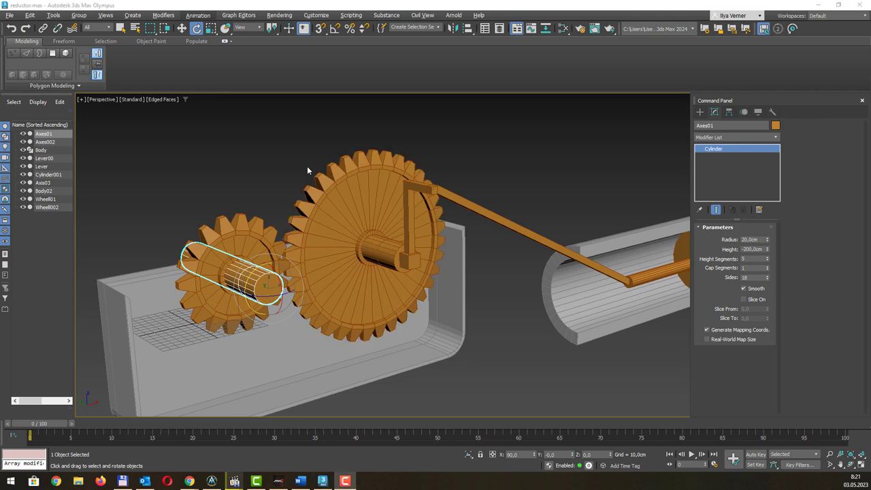
Wire Wheel002's Y rotation two-way to shaft Axes002's Y rotation
click(354, 202)
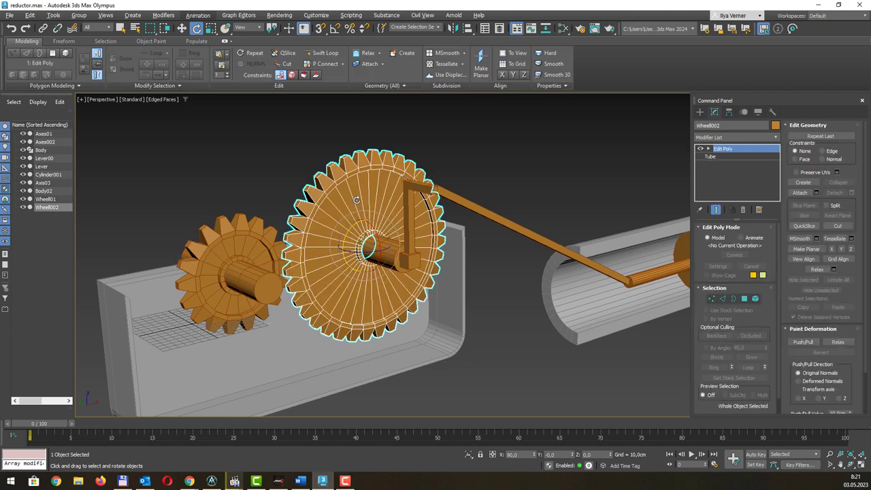
right_click(357, 202)
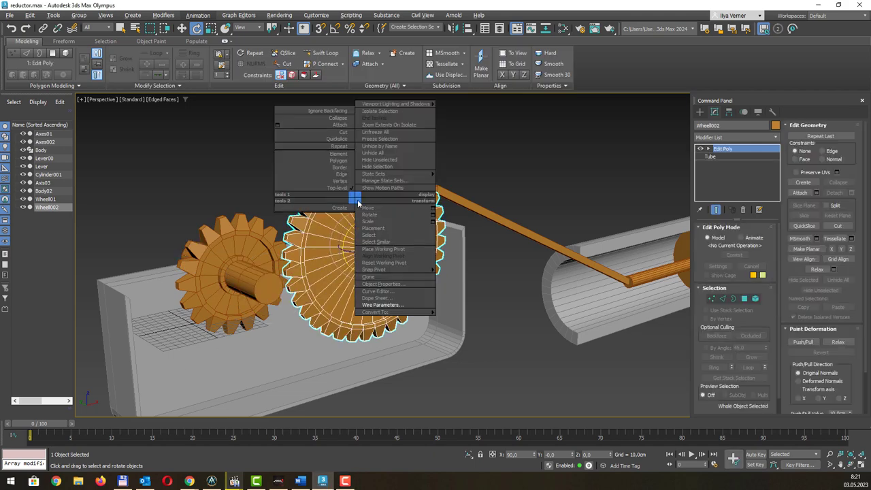
click(417, 306)
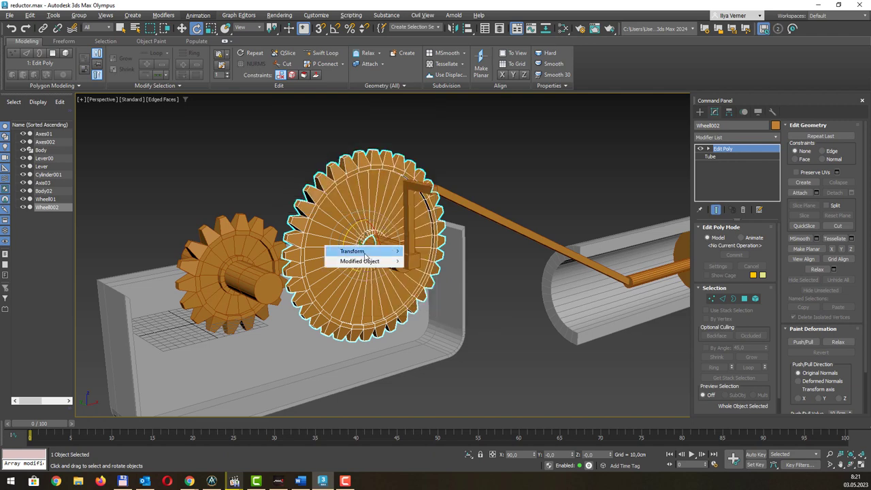
mouse_move(428, 262)
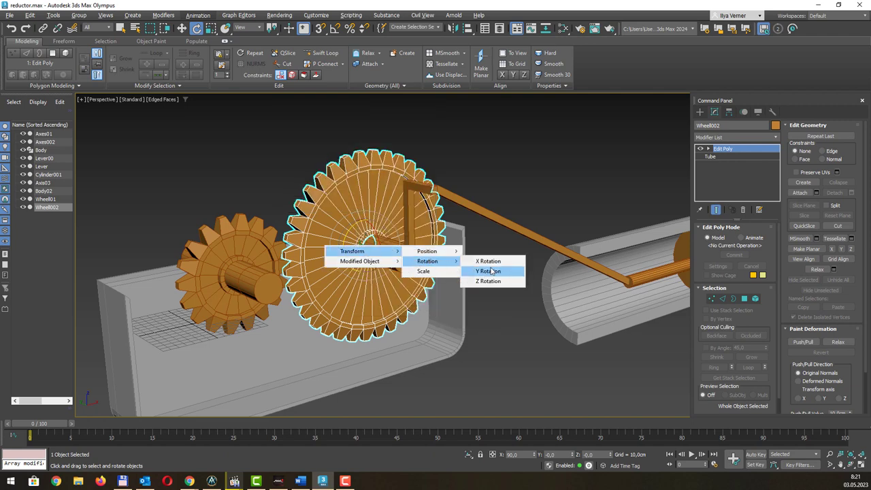
click(491, 271)
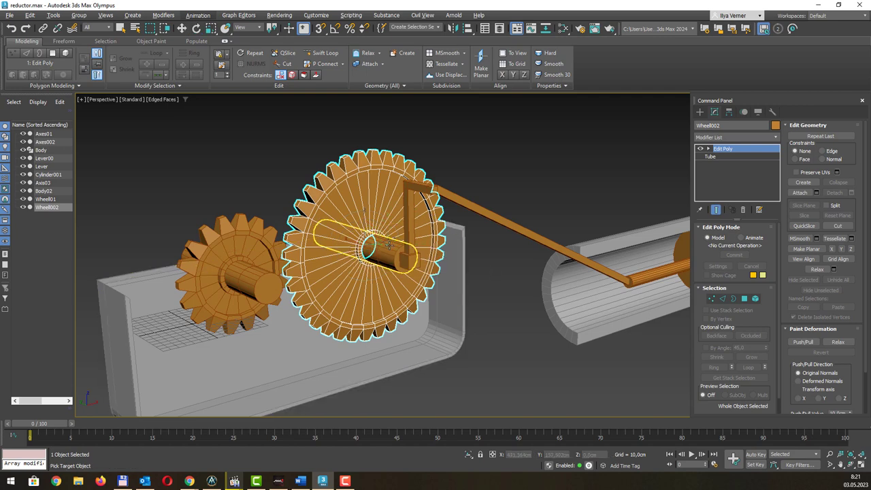
click(388, 245)
mouse_move(377, 251)
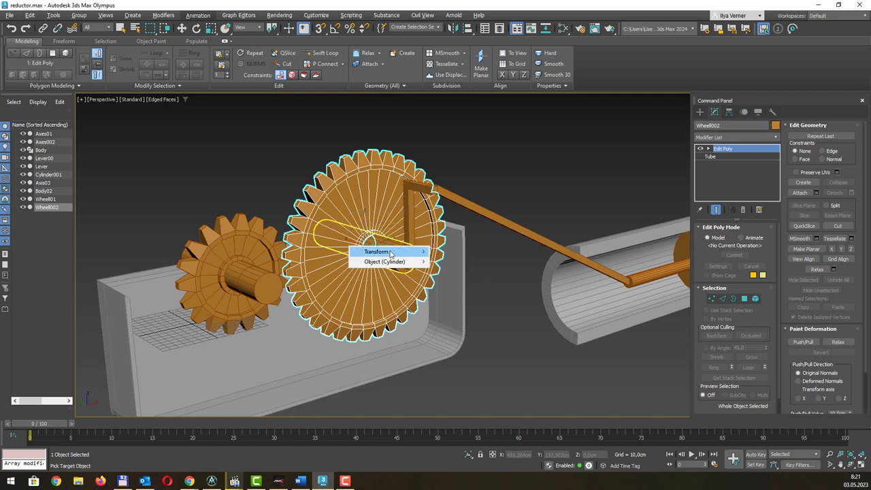
click(501, 271)
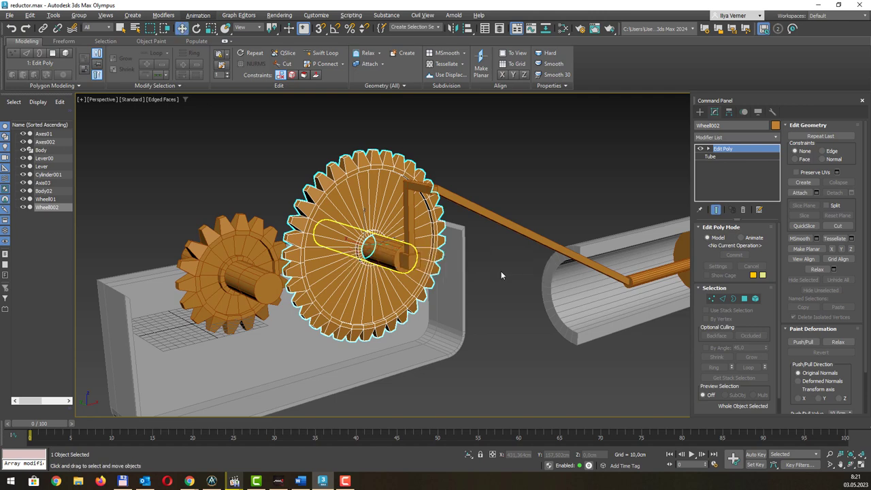
click(576, 166)
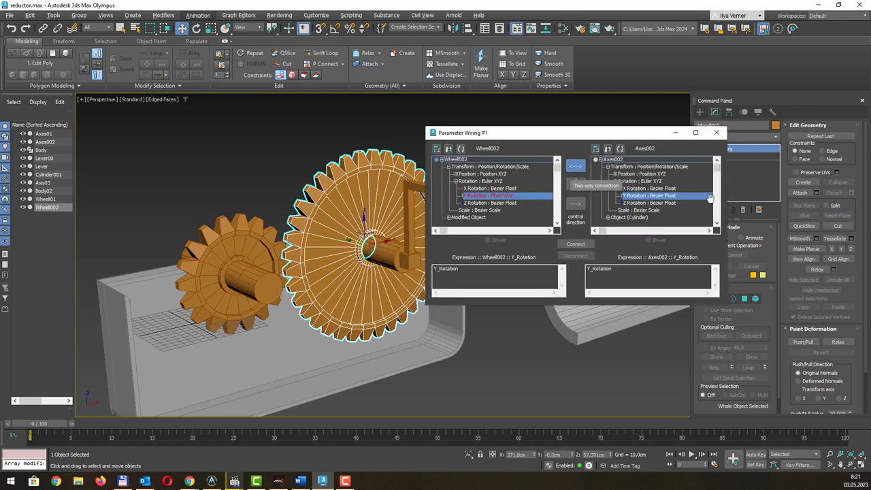
click(587, 244)
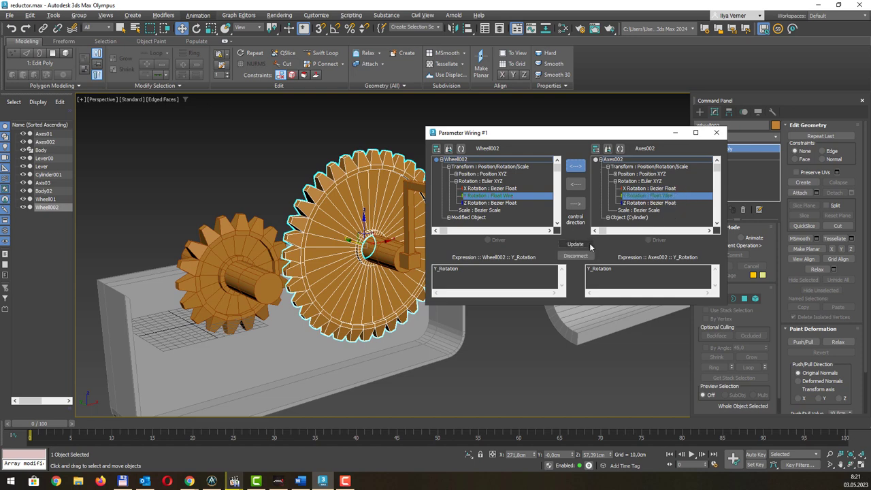
click(716, 132)
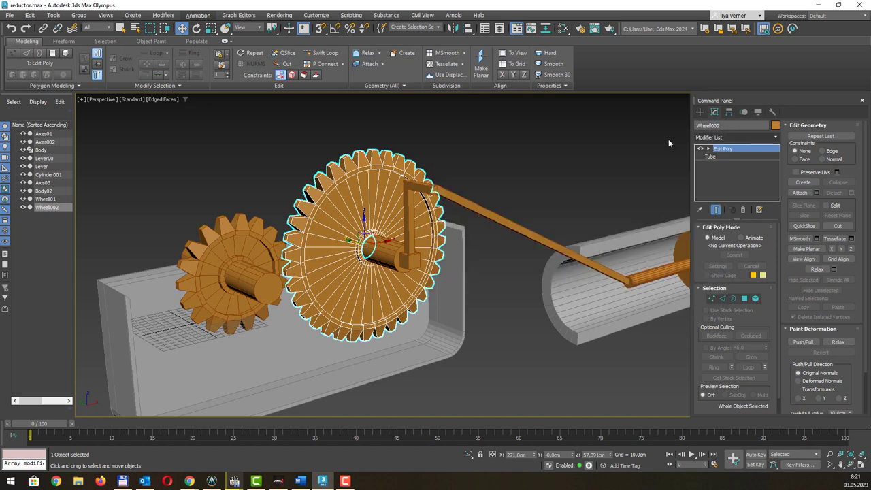
click(273, 281)
key(e)
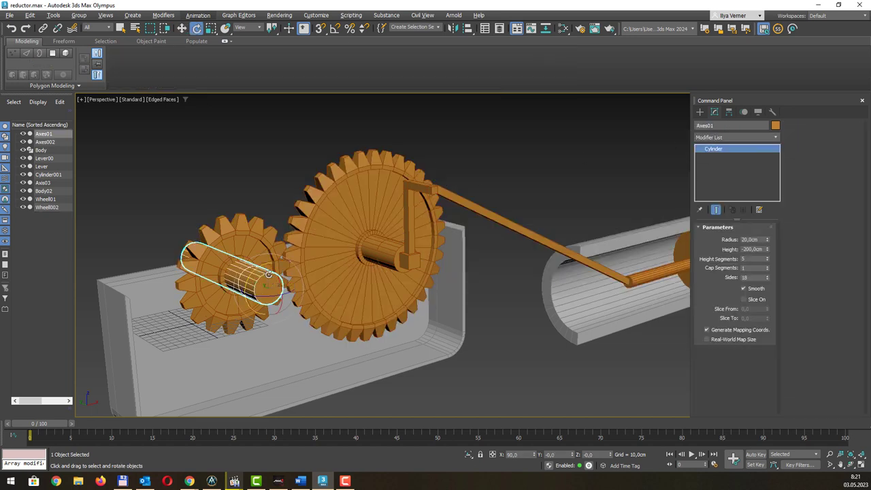
drag(249, 273, 260, 266)
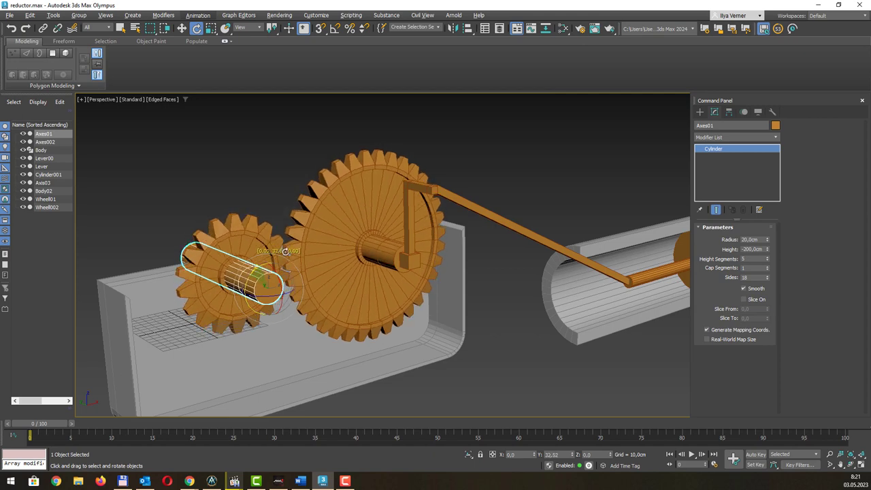
key(ctrl+z)
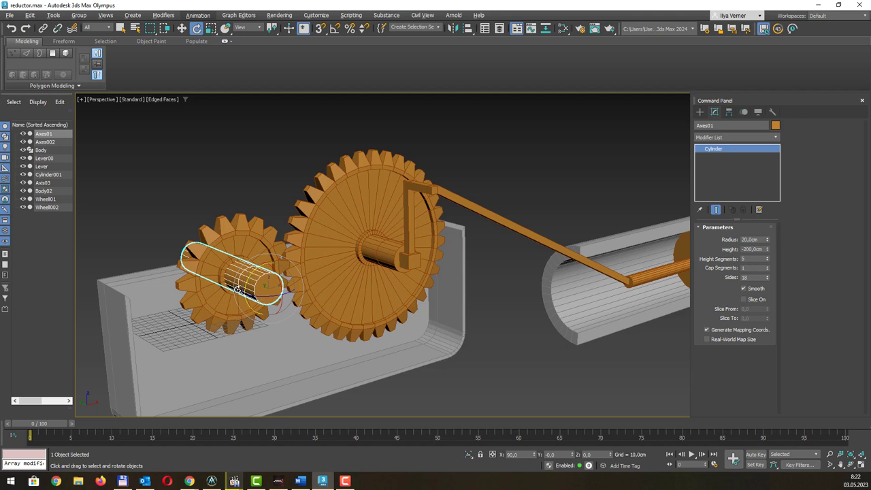
mouse_move(245, 279)
mouse_down()
mouse_move(264, 253)
mouse_move(240, 282)
mouse_up()
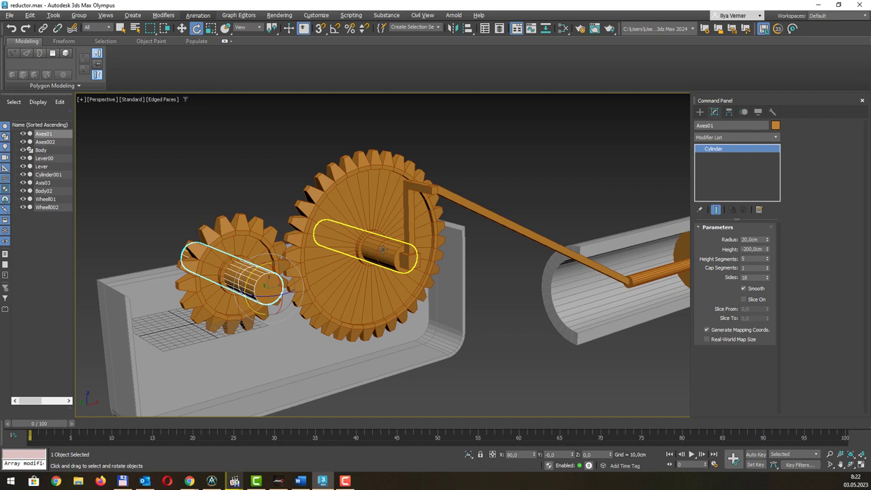
Wire shaft Axes002's Y rotation two-way to crank lever Lever00's Y rotation
click(383, 249)
right_click(382, 250)
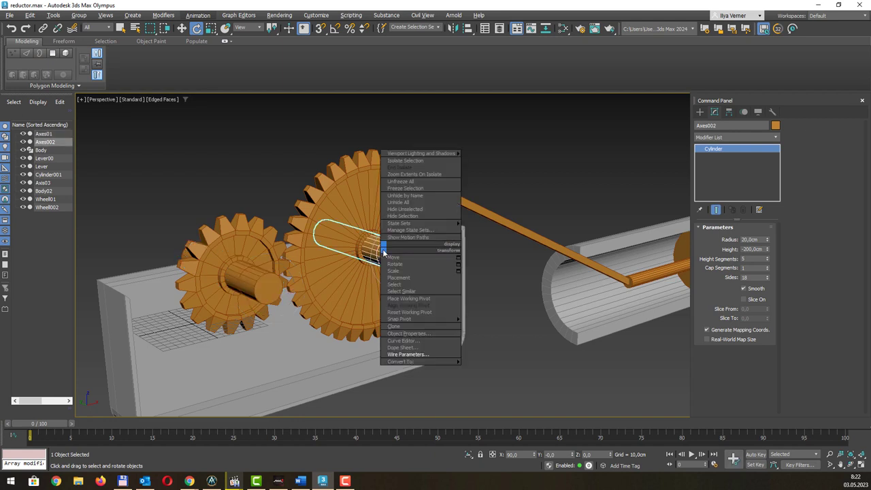
click(441, 354)
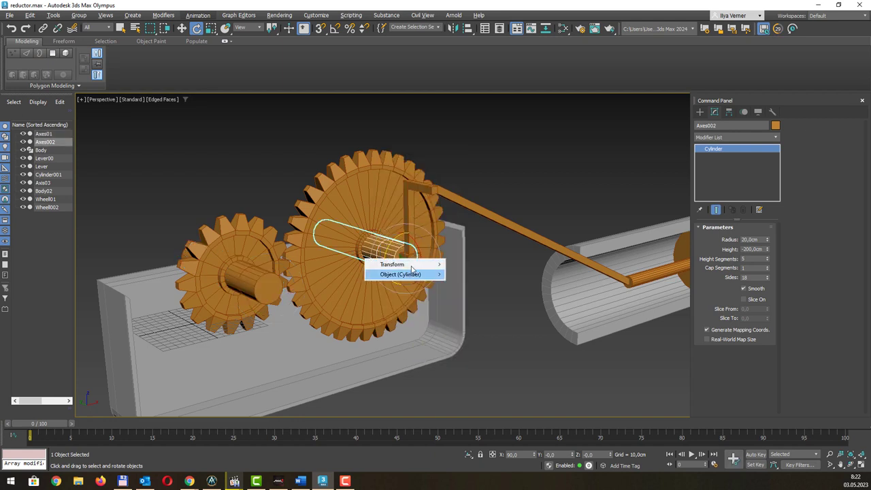
mouse_move(469, 274)
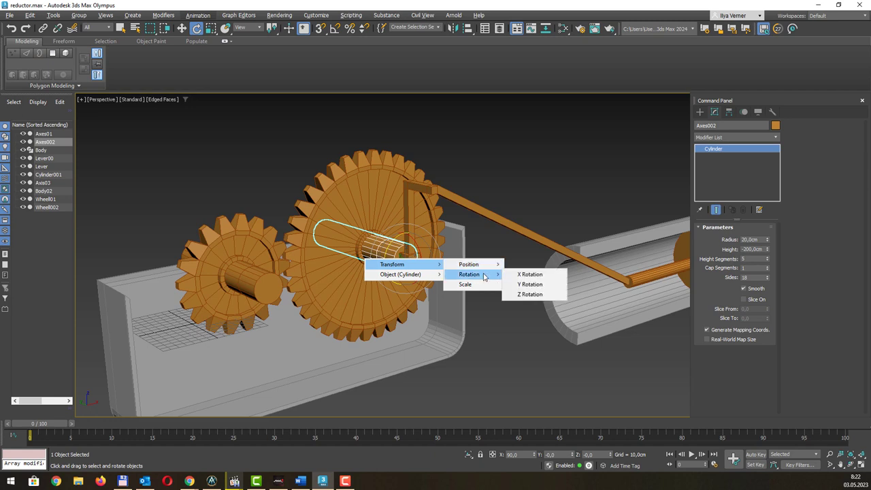
click(518, 282)
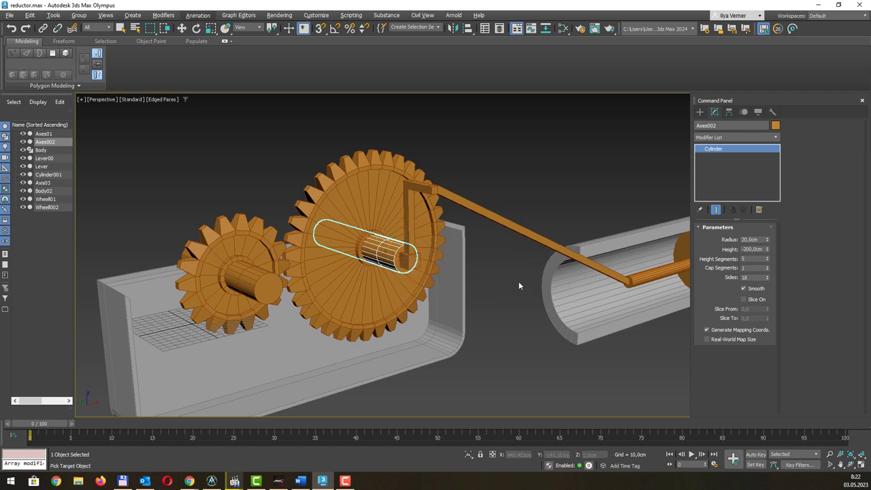
click(401, 203)
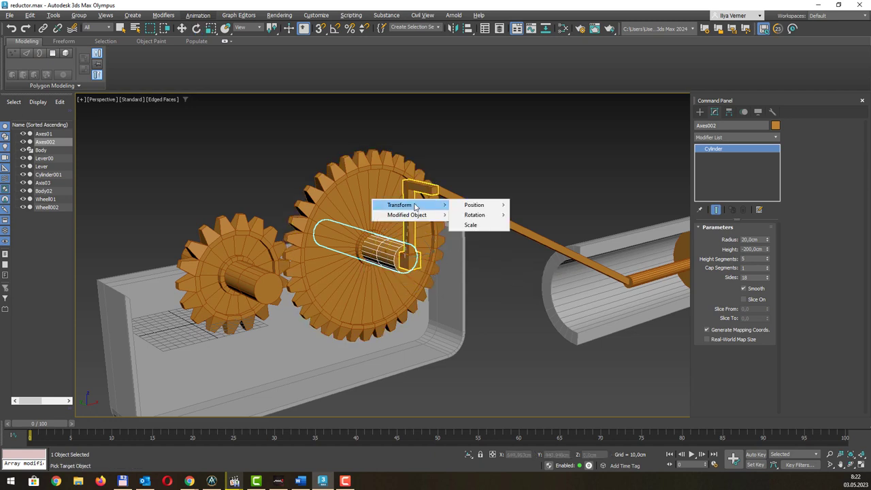
click(534, 227)
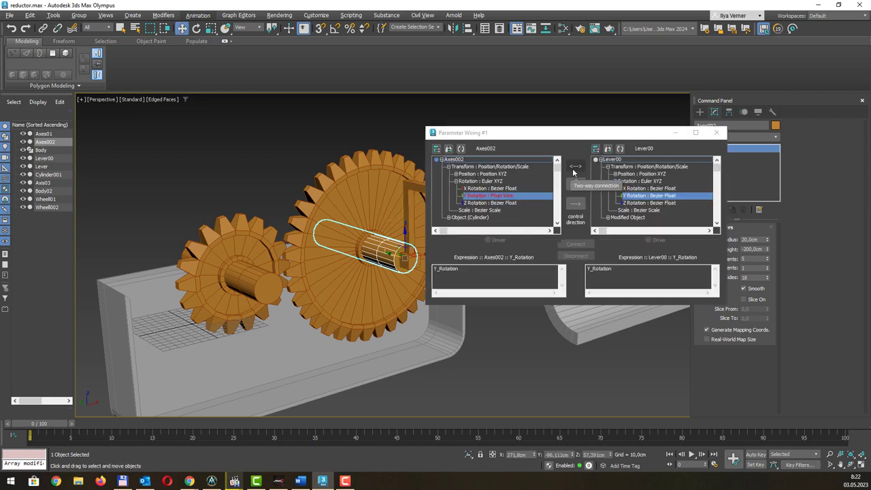
click(574, 171)
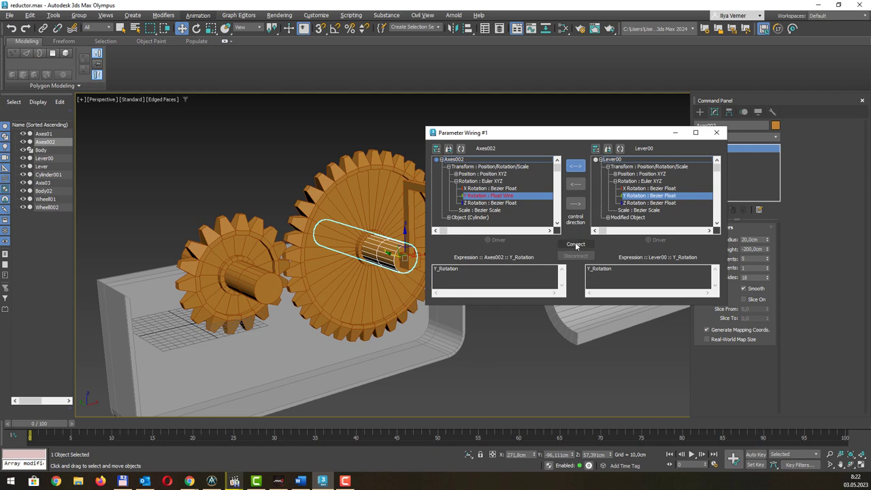
click(576, 244)
click(717, 133)
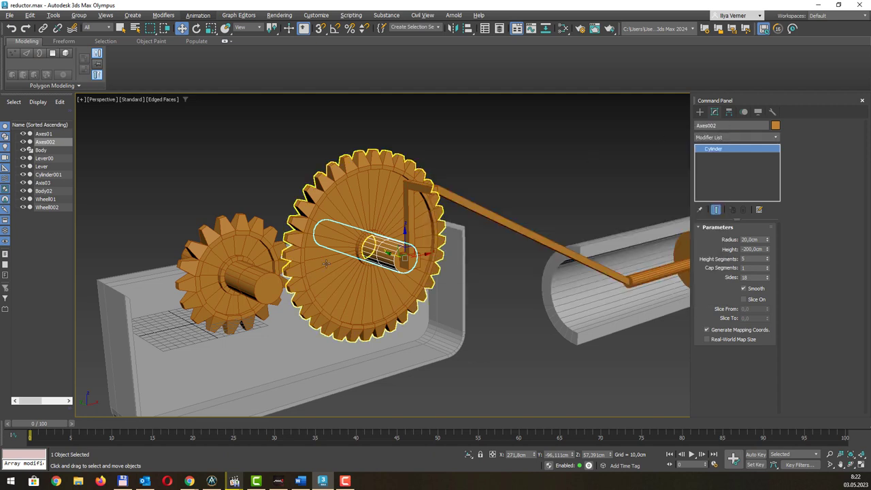
Rotate the gears to check that the lever follows, then save the scene
key(e)
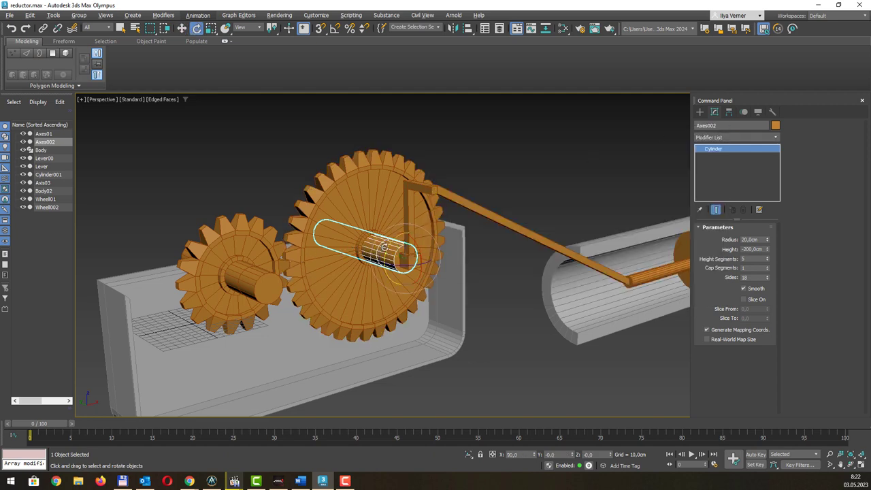
mouse_move(389, 245)
mouse_down()
mouse_move(396, 234)
mouse_move(378, 278)
mouse_move(418, 145)
mouse_up()
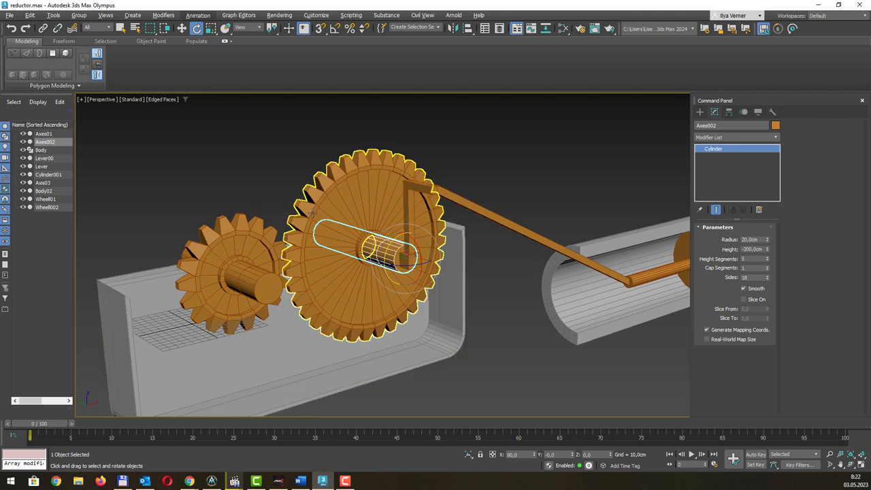
scroll(306, 182, down, 3)
middle_drag(384, 166, 342, 200)
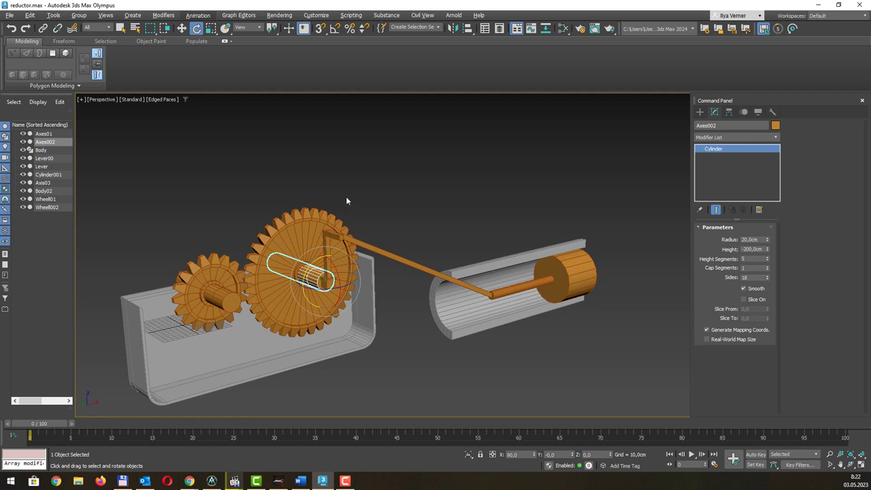
click(401, 256)
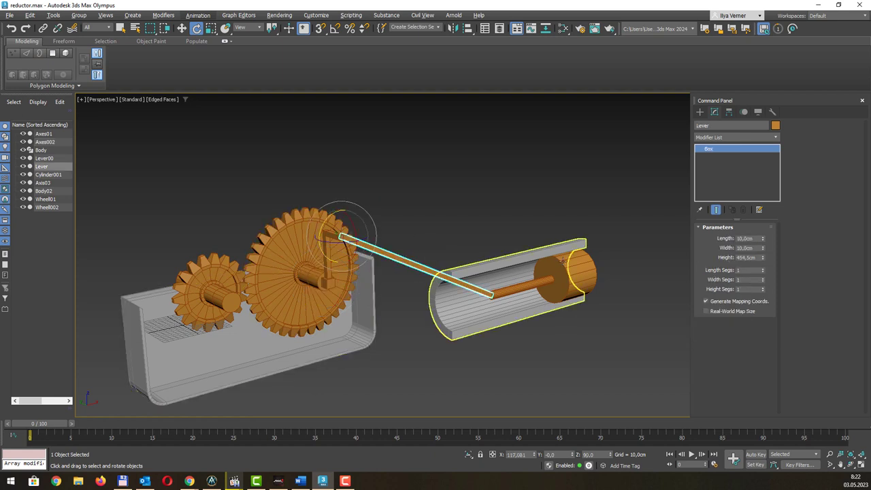
key(ctrl+s)
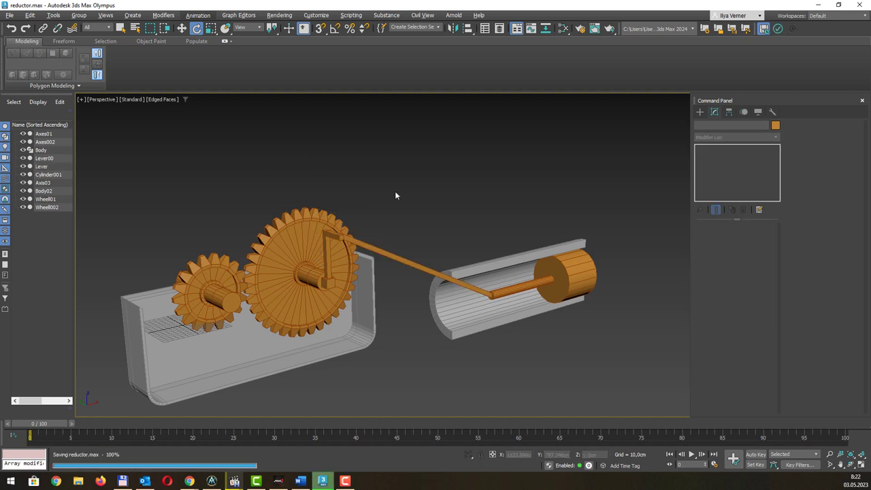
Frame the whole mechanism in the Front viewport and bring up the Create panel
scroll(391, 197, up, 2)
scroll(356, 235, up, 2)
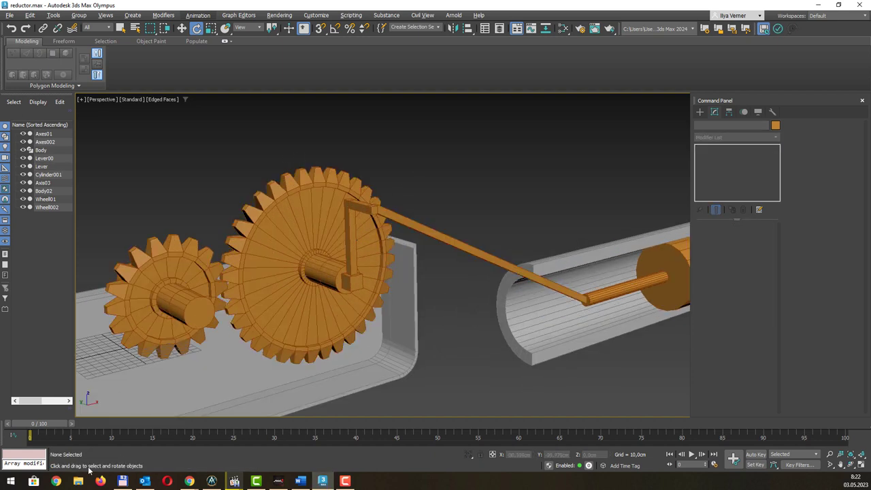
click(345, 481)
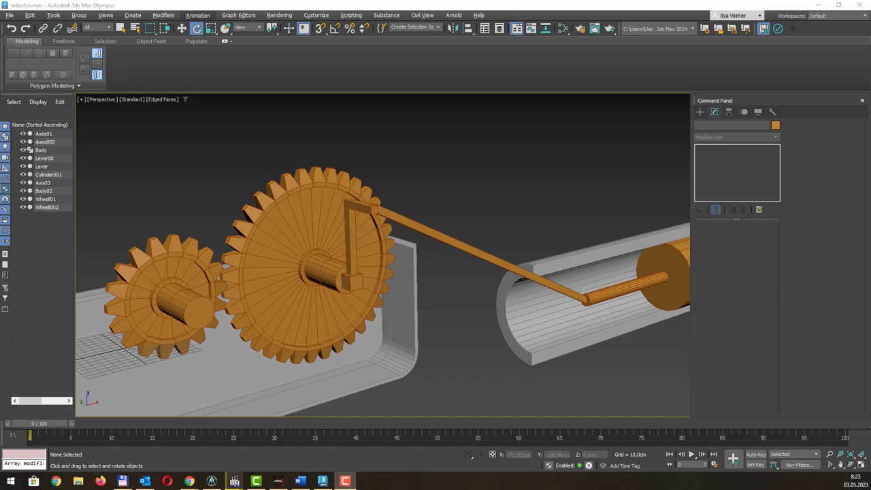
middle_drag(399, 157, 401, 152)
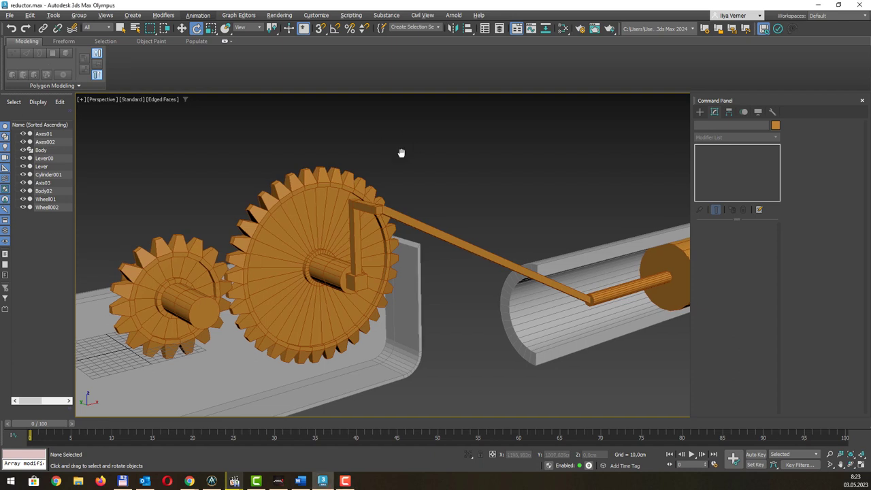
key(f)
middle_drag(505, 275, 440, 246)
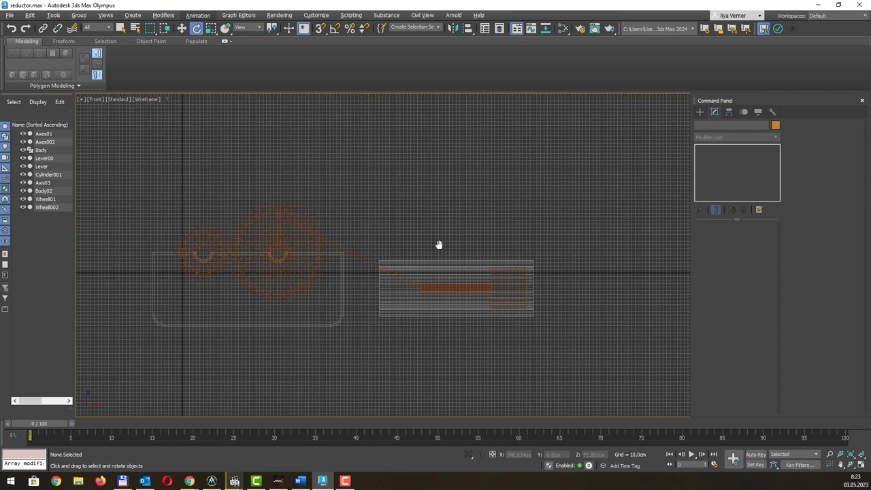
scroll(488, 259, up, 3)
scroll(585, 211, up, 2)
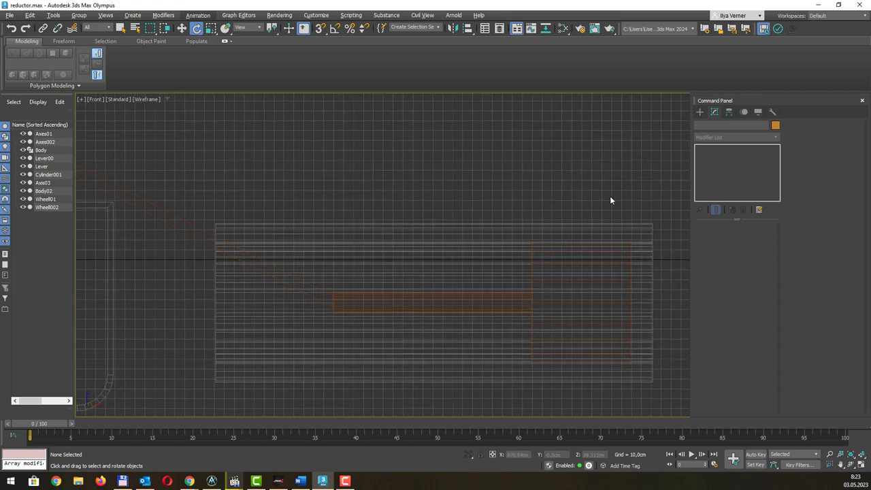
scroll(484, 176, down, 1)
scroll(522, 202, down, 2)
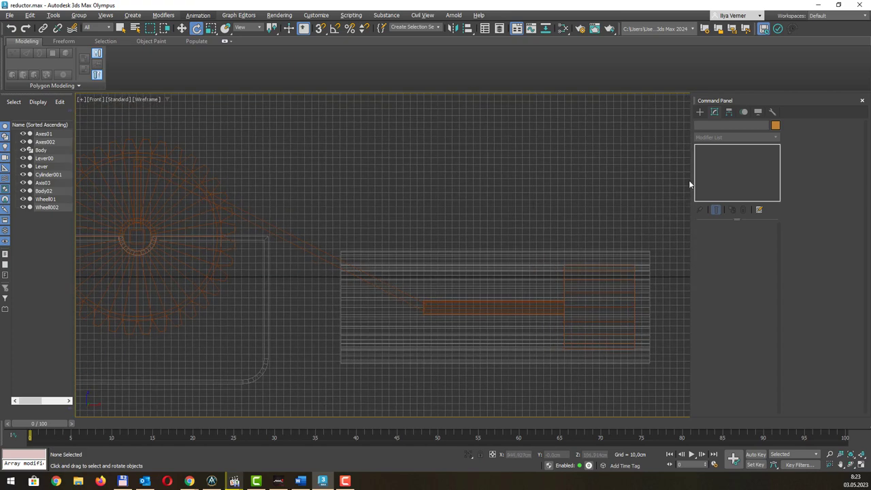
click(700, 112)
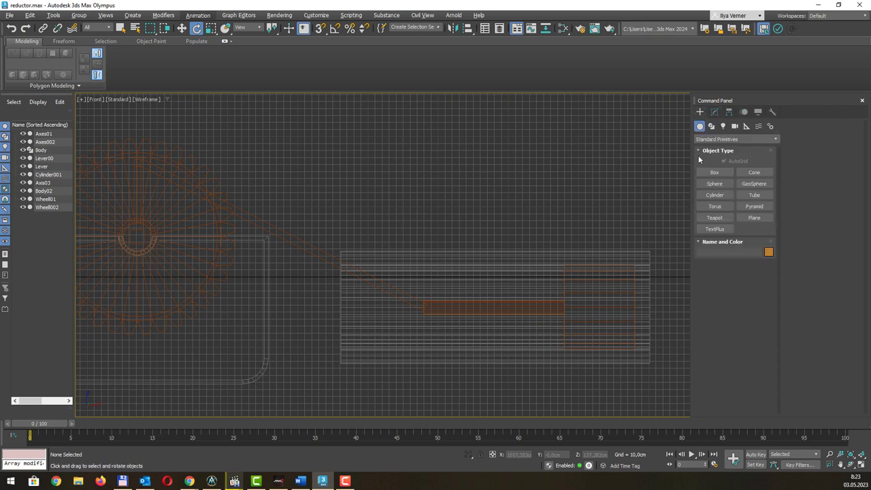
Create a Point helper near the right end of the piston
click(747, 127)
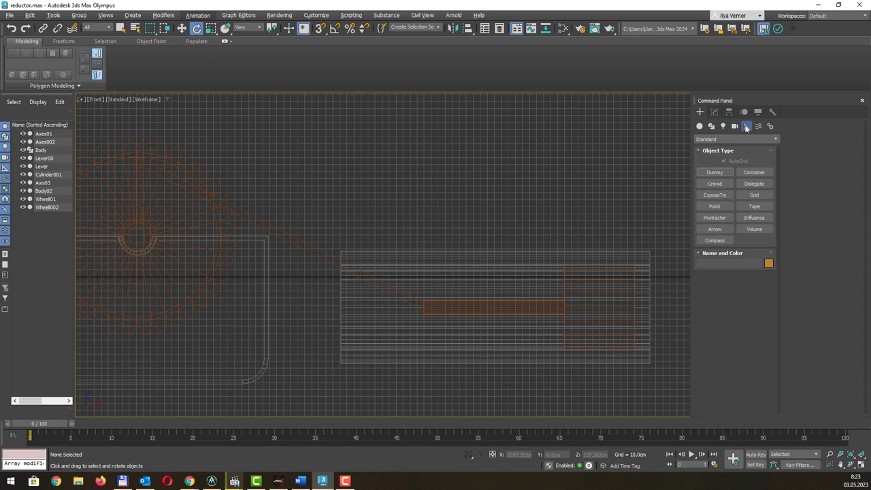
click(719, 208)
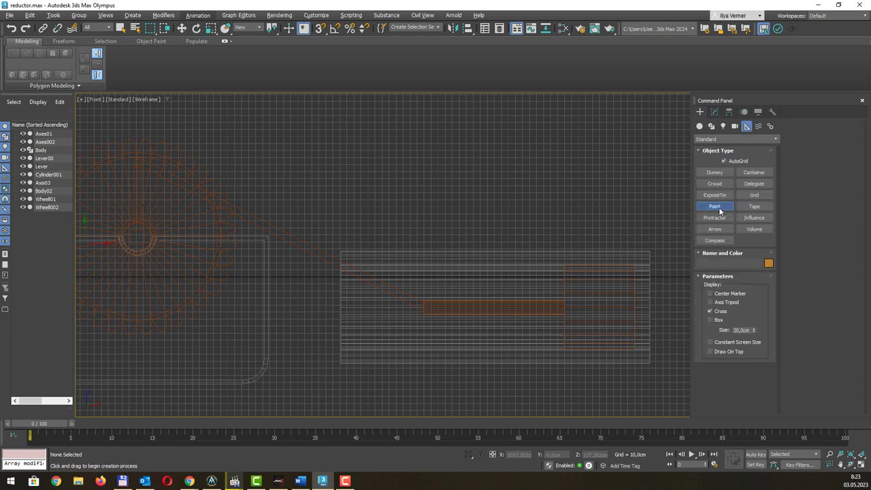
click(636, 311)
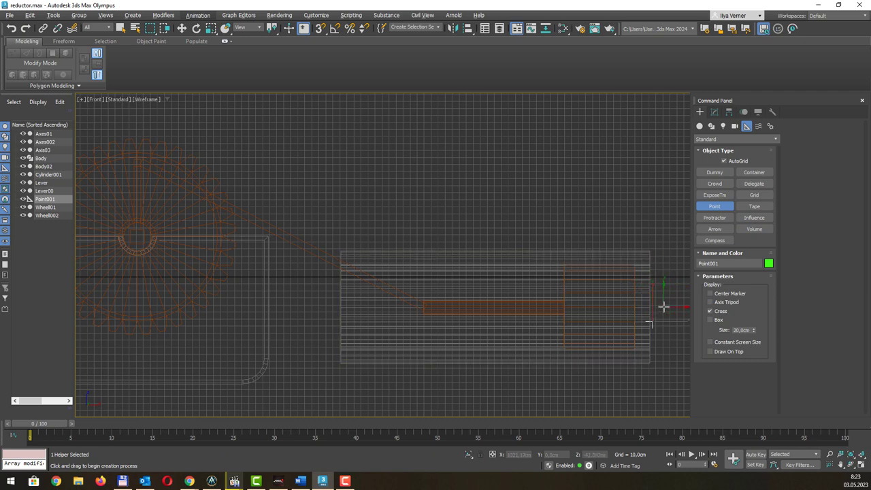
key(e)
key(w)
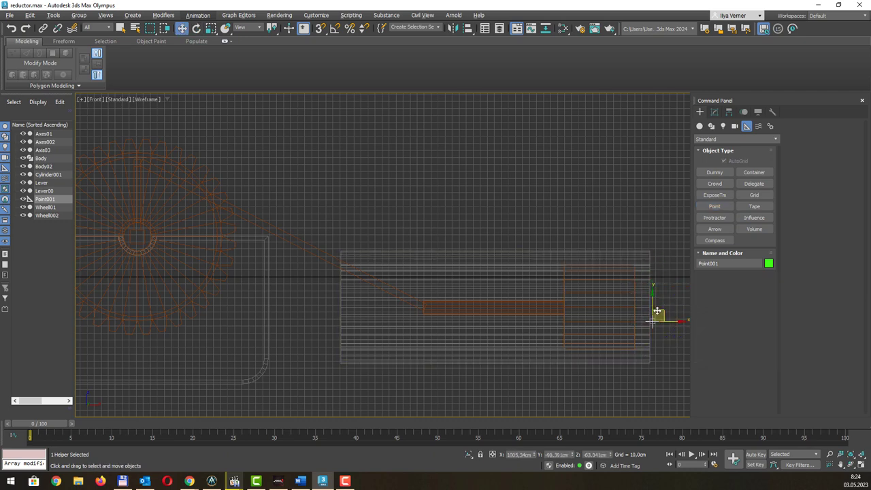
mouse_move(655, 316)
mouse_down()
mouse_move(653, 305)
mouse_move(649, 312)
mouse_up()
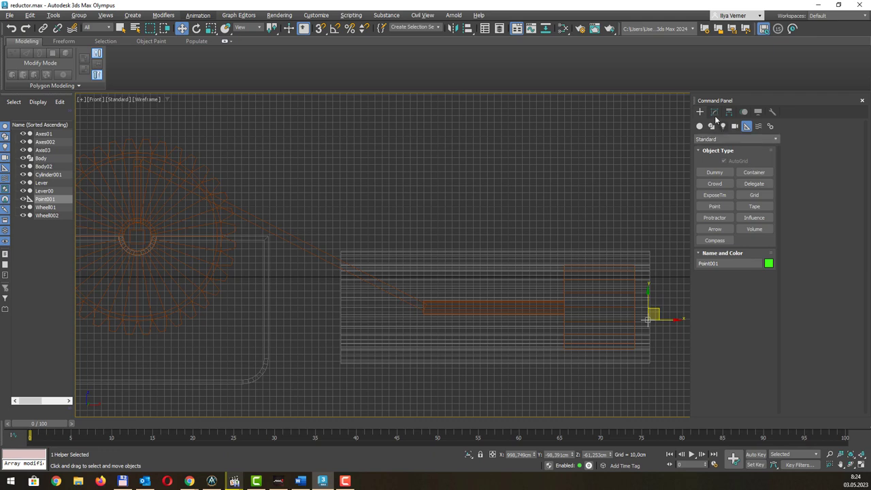
Enlarge the point helper's display size and turn on its Box display
click(712, 113)
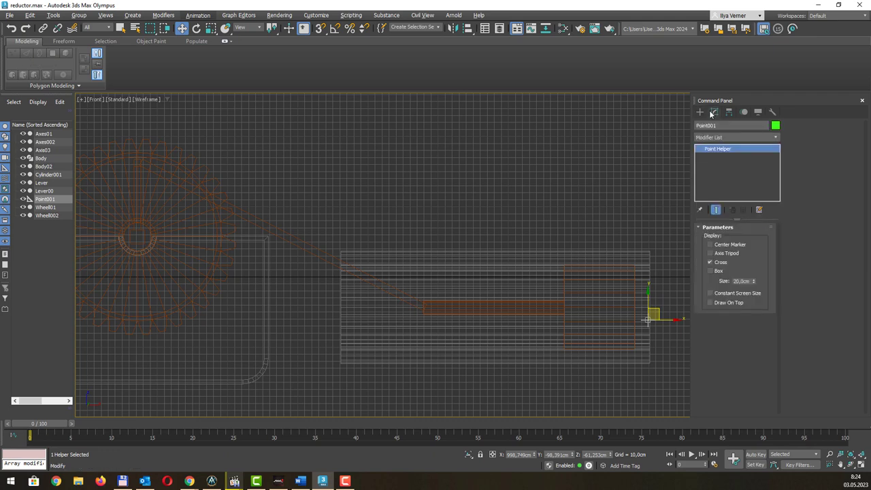
drag(755, 282, 786, 165)
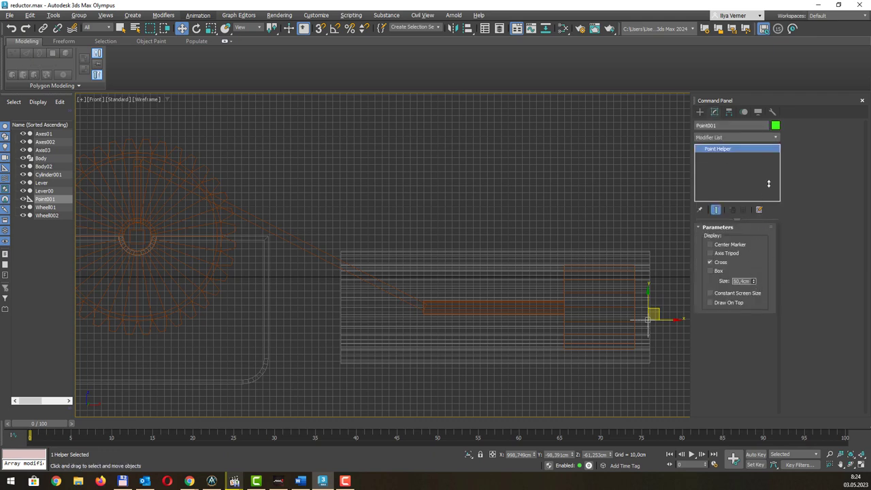
click(716, 273)
drag(755, 282, 769, 234)
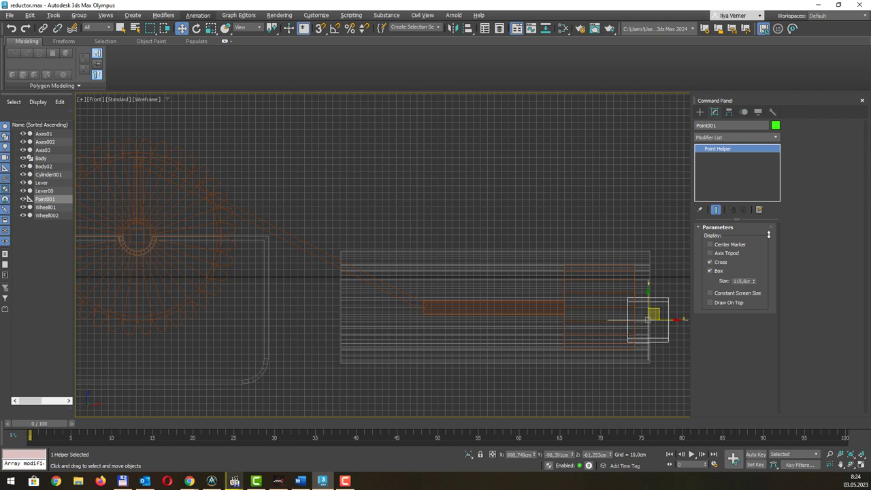
drag(658, 312, 658, 304)
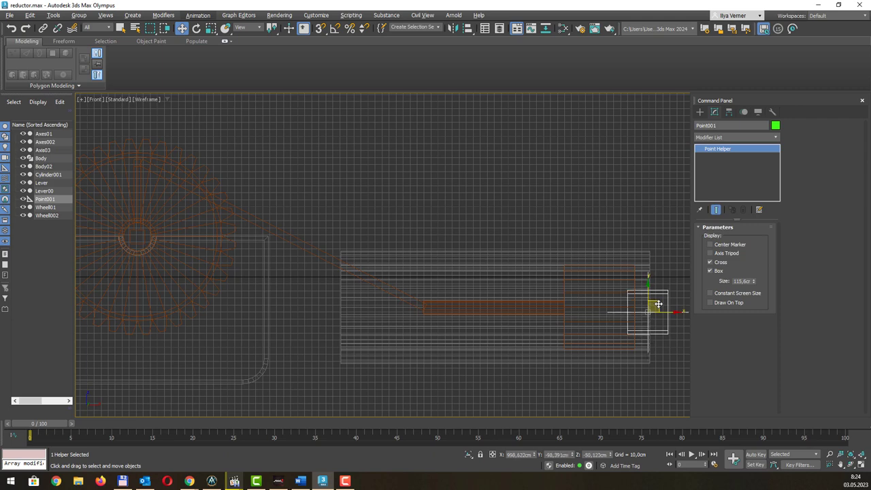
Align the helper Center-to-Center with Cylinder001 on X, Y and Z
key(alt+a)
click(619, 297)
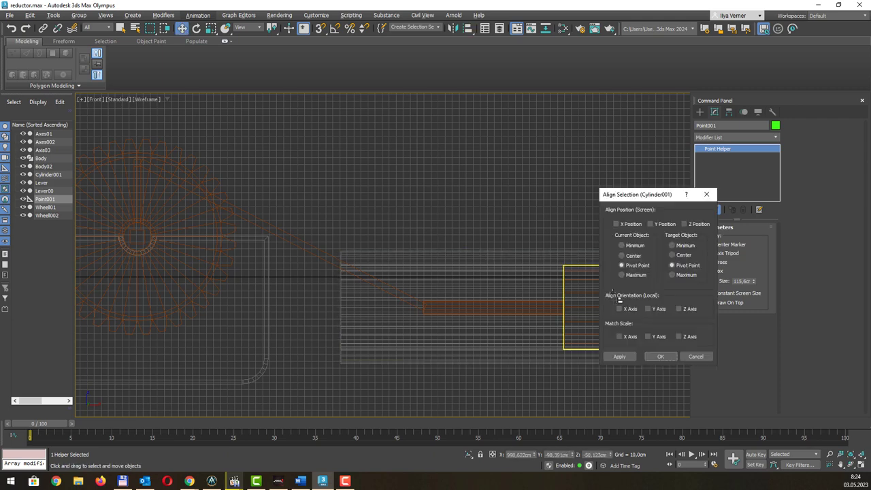
click(617, 224)
click(650, 224)
click(692, 225)
click(621, 256)
click(672, 254)
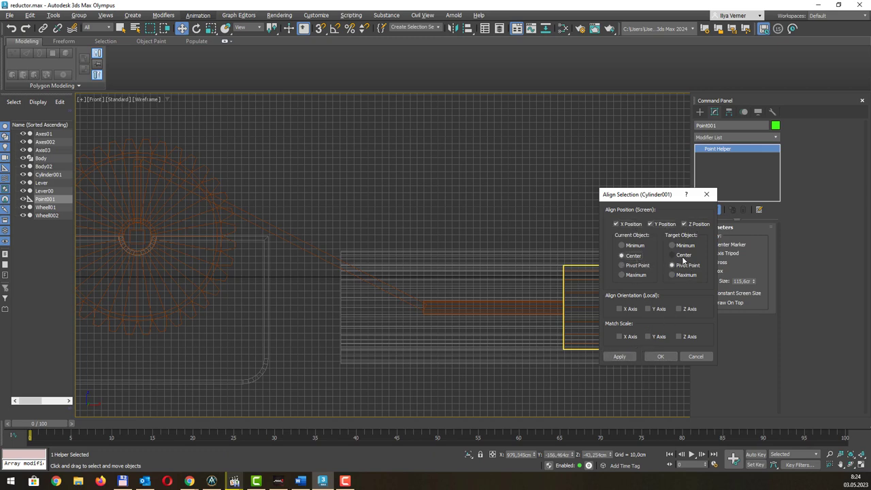
click(661, 356)
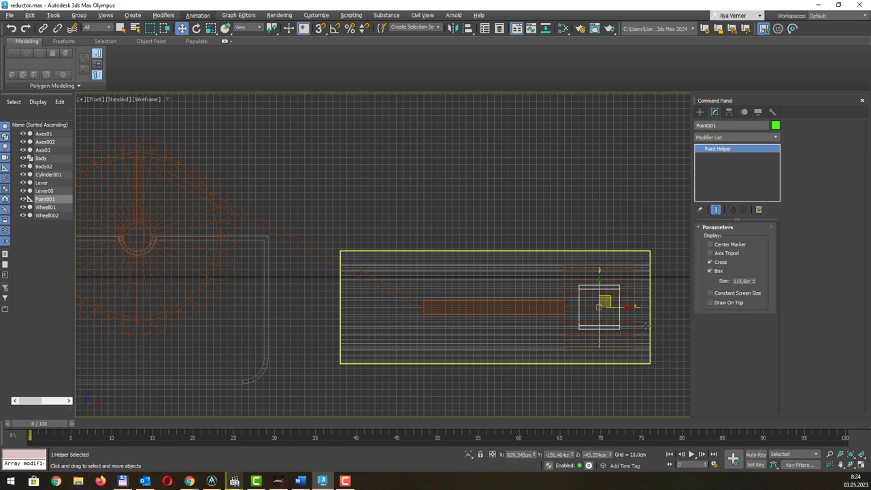
Shift-drag copies Point002 and Point003 of the helper along the piston rod
drag(626, 308, 661, 308)
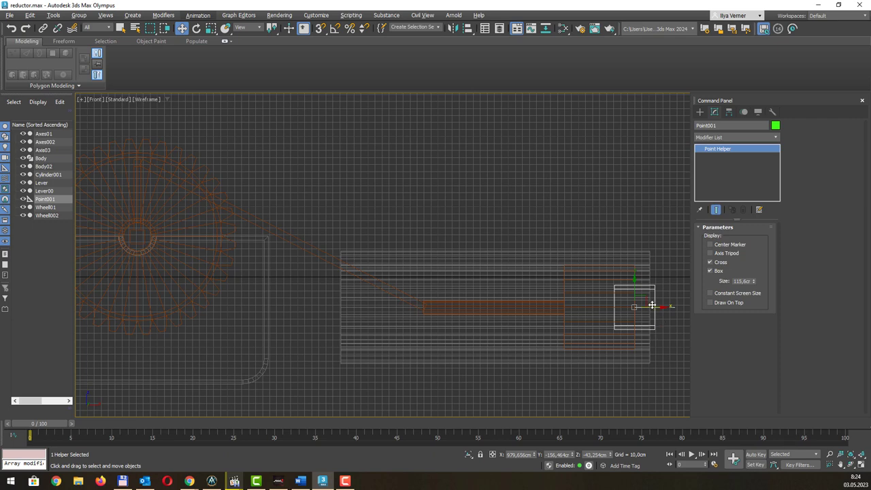
shift+drag(654, 306, 582, 302)
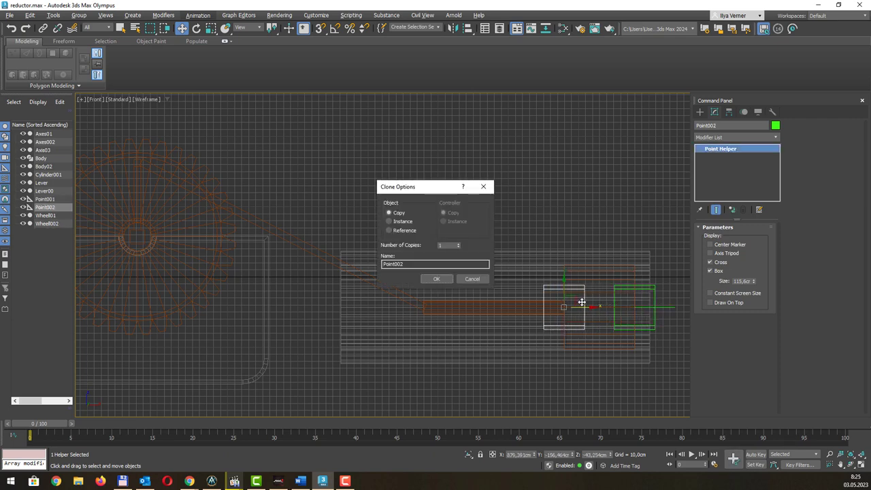
click(441, 280)
shift+drag(579, 307, 443, 300)
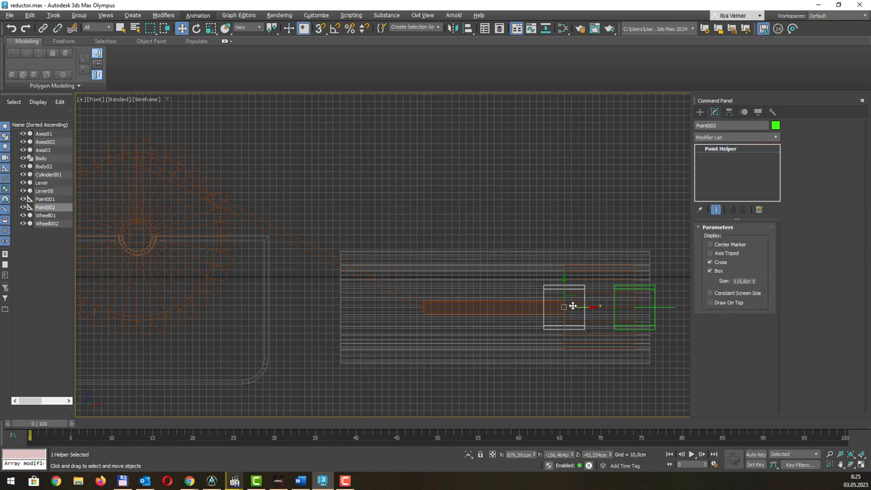
drag(441, 301, 440, 300)
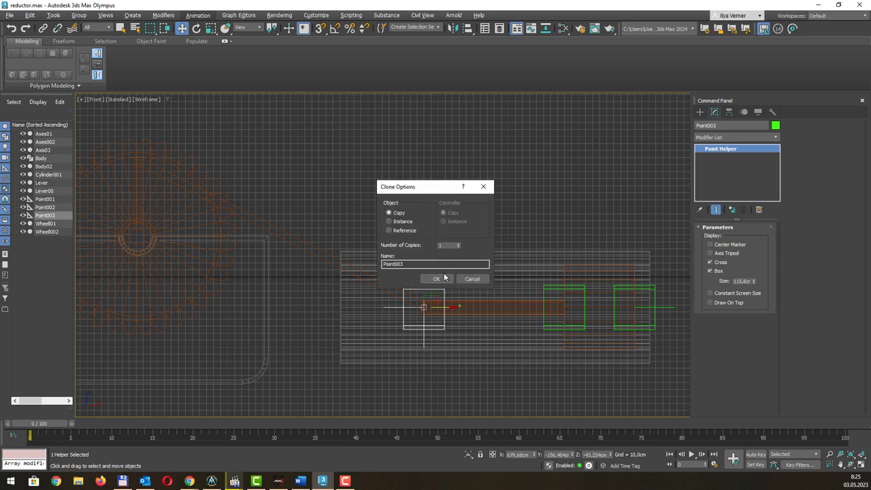
click(439, 279)
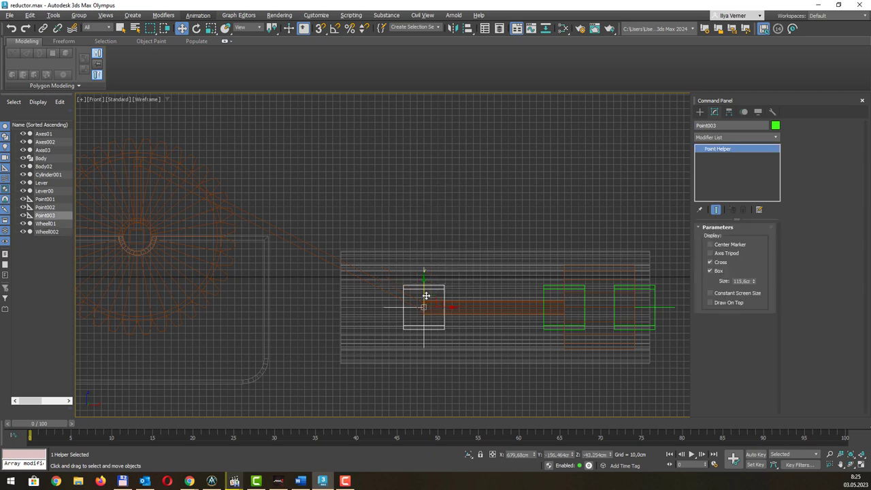
Clone Point004 above the big gear and isolate it
mouse_move(430, 294)
mouse_down()
mouse_move(135, 147)
mouse_move(145, 155)
mouse_up()
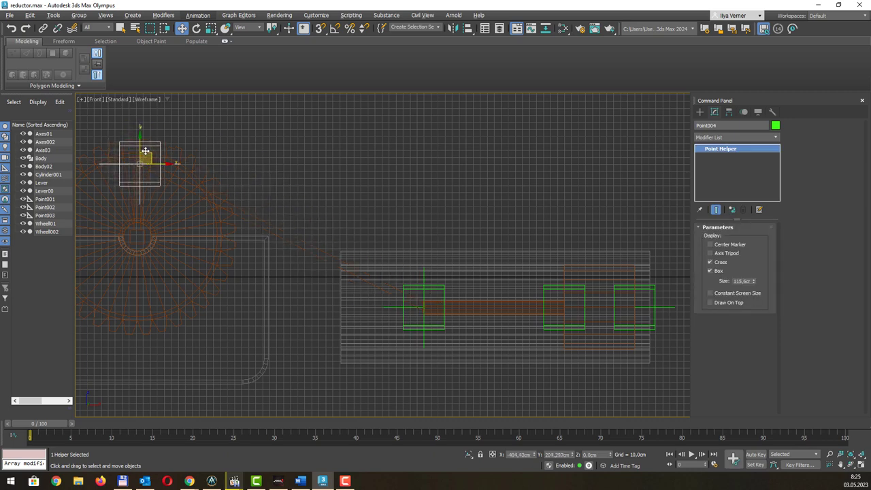
click(433, 278)
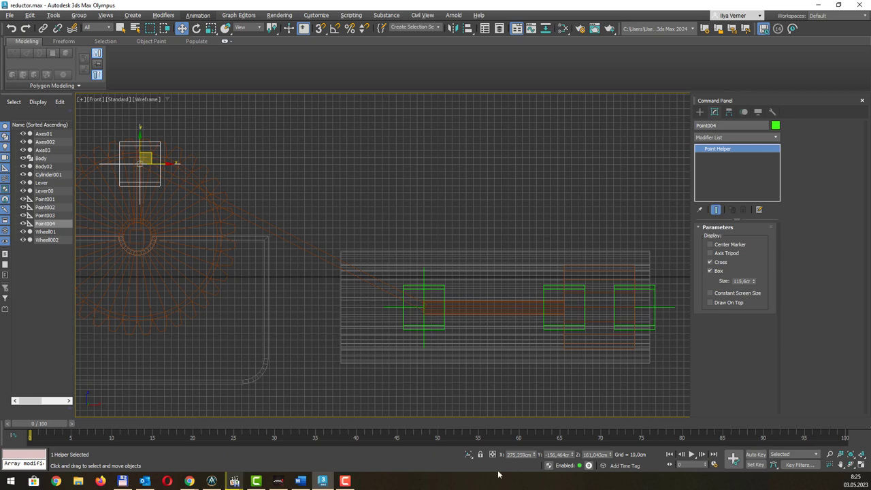
click(469, 454)
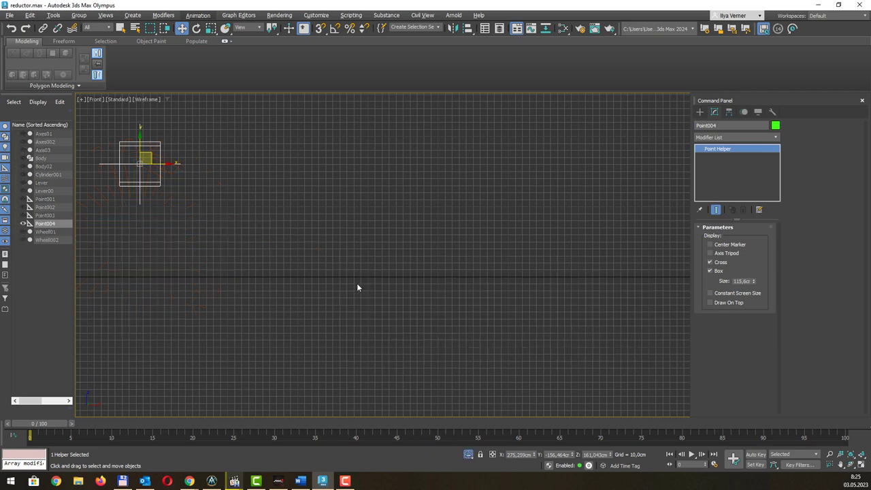
Select Point001–Point004, isolate them and zoom out to frame them
key(alt+q)
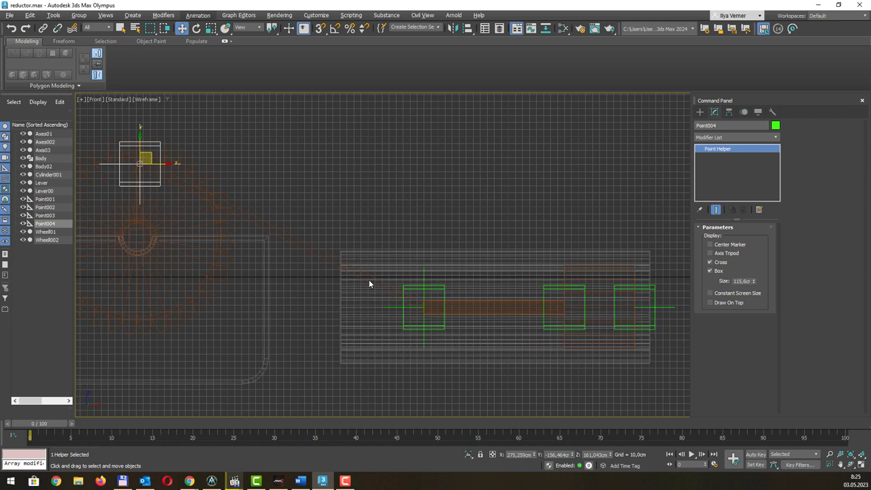
ctrl+click(424, 289)
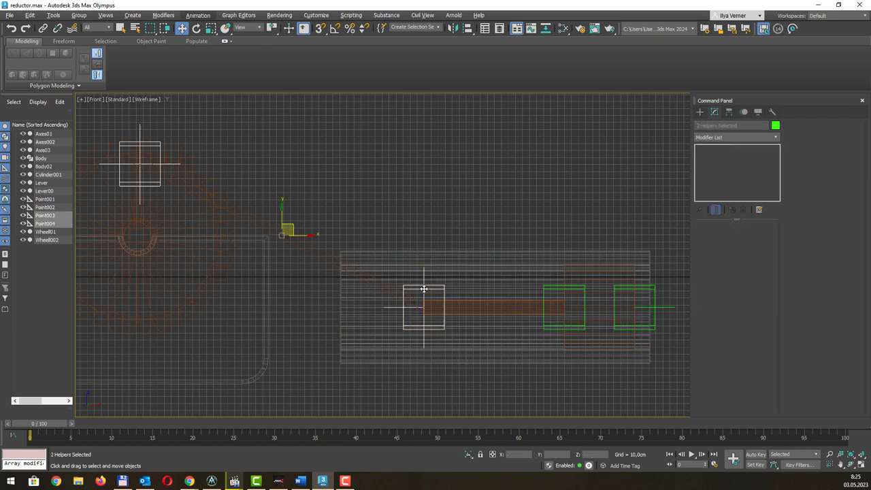
ctrl+click(552, 286)
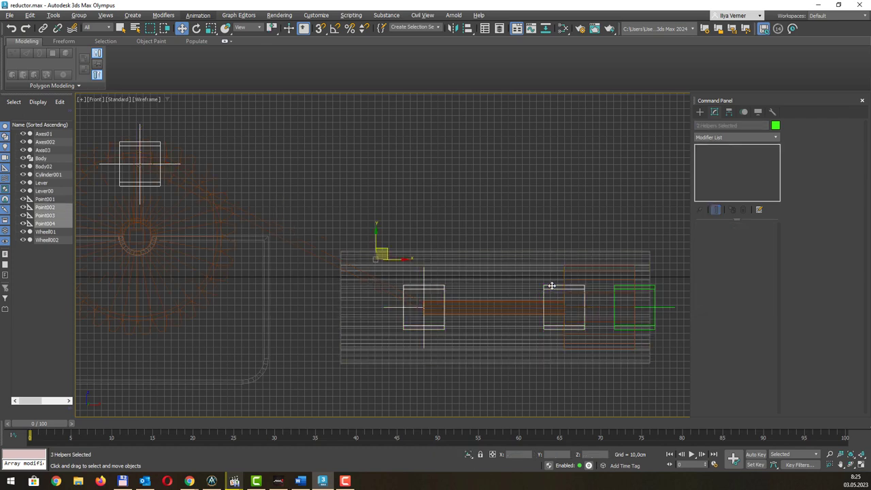
ctrl+click(618, 289)
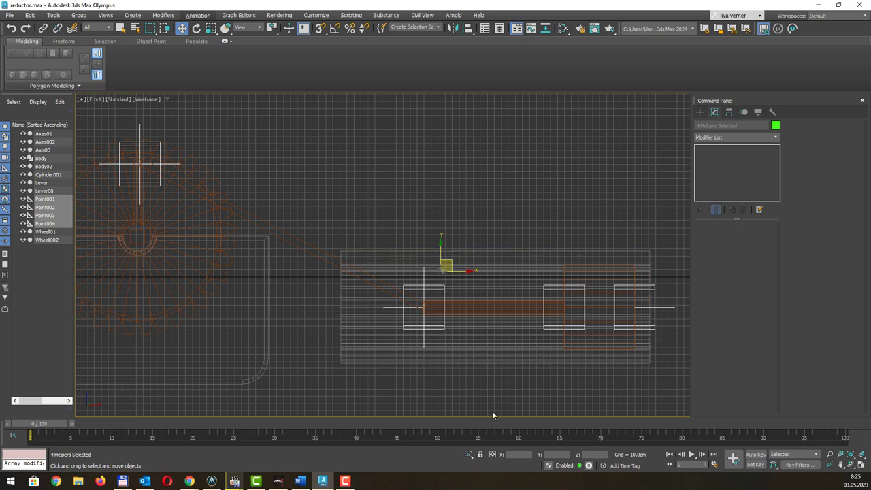
click(468, 455)
scroll(486, 197, down, 3)
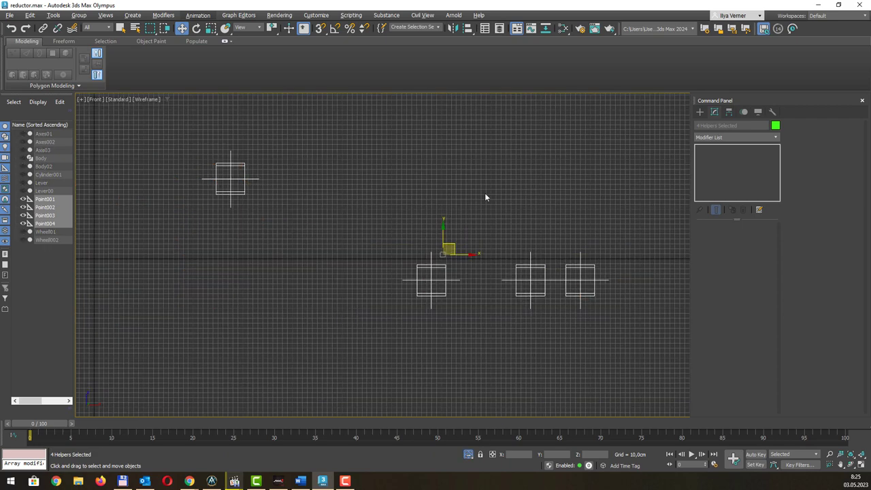
middle_drag(486, 197, 461, 224)
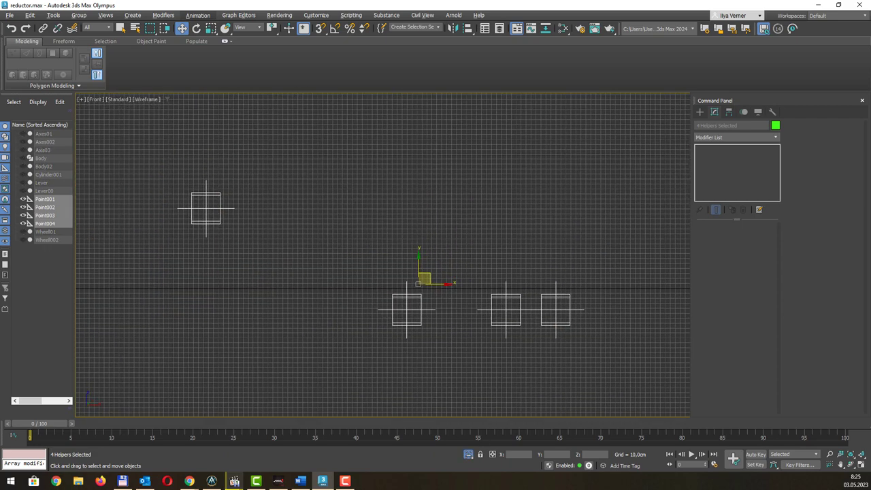
Open the Animation menu and dismiss it again
key(alt+Tab)
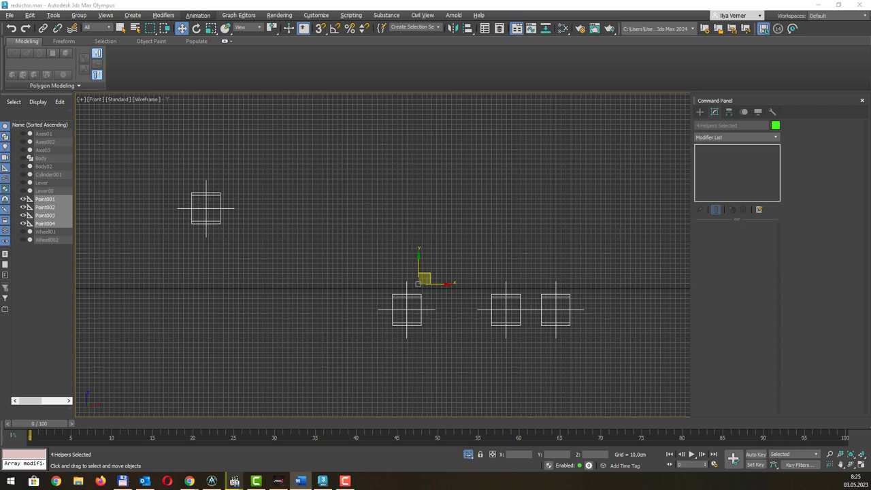
click(197, 15)
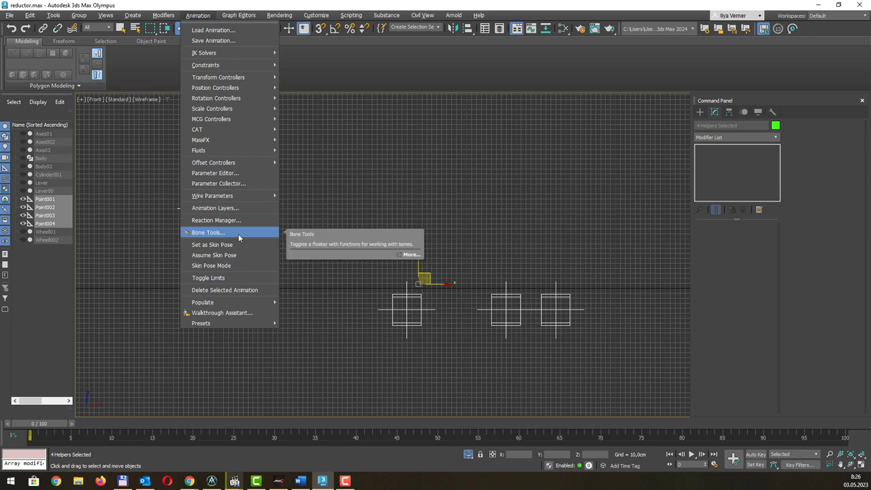
key(Escape)
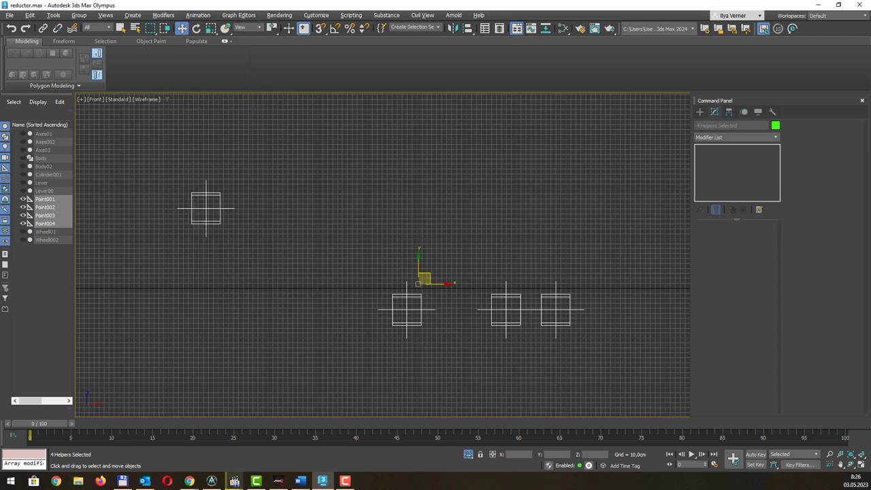
Start Create Bones in Bone Tools and enable Pivot and Vertex snapping in Grid and Snap Settings
drag(214, 264, 96, 144)
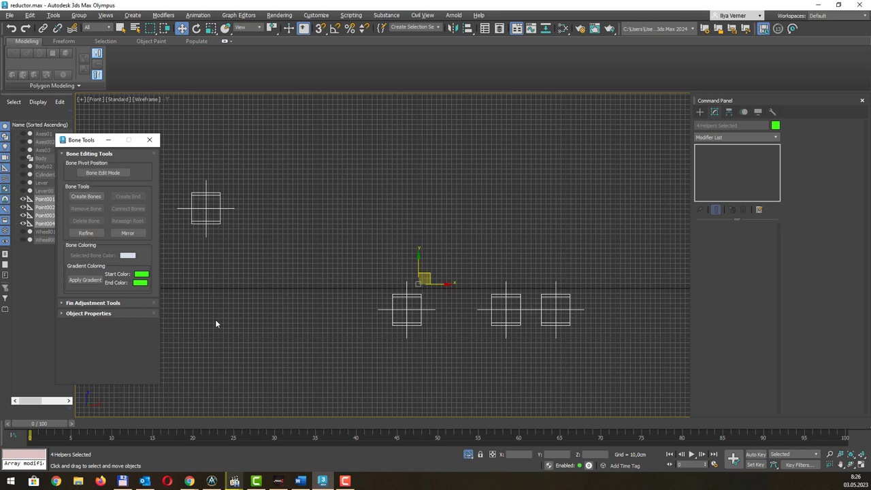
click(96, 197)
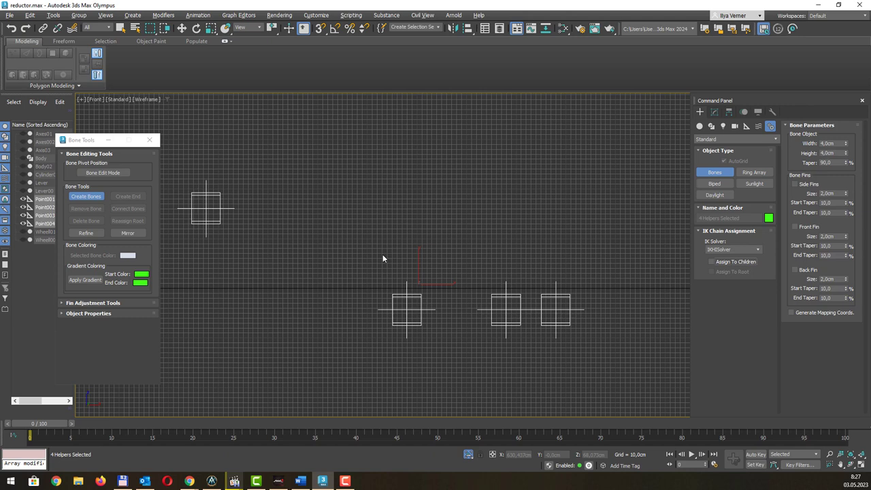
right_click(326, 29)
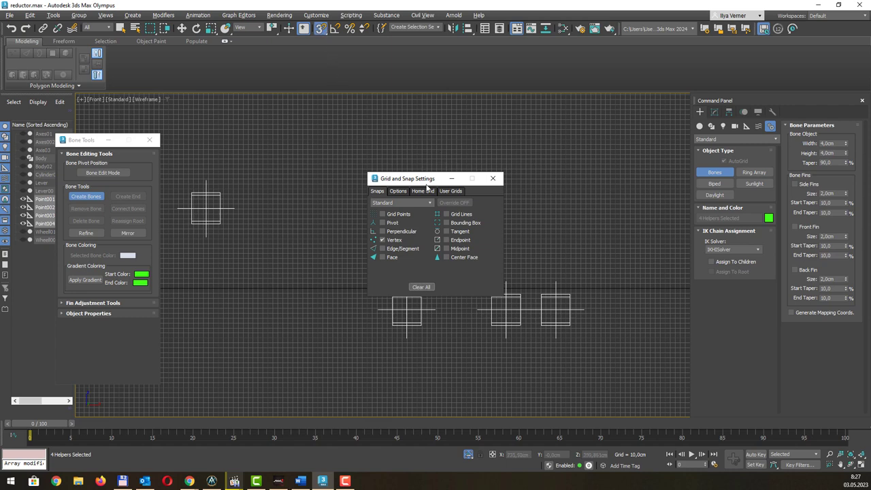
click(394, 242)
click(397, 223)
drag(427, 180, 234, 257)
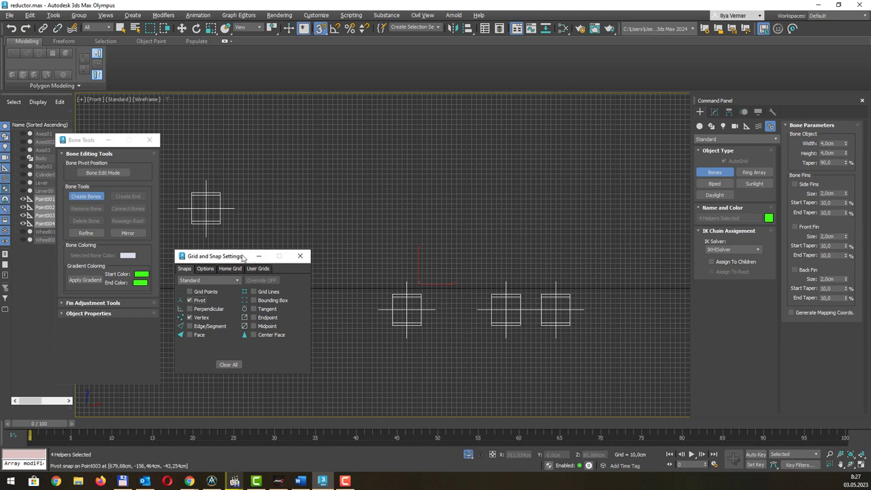
Snap a bone chain from Point001 through Point002 and Point003 to Point004
drag(242, 259, 130, 278)
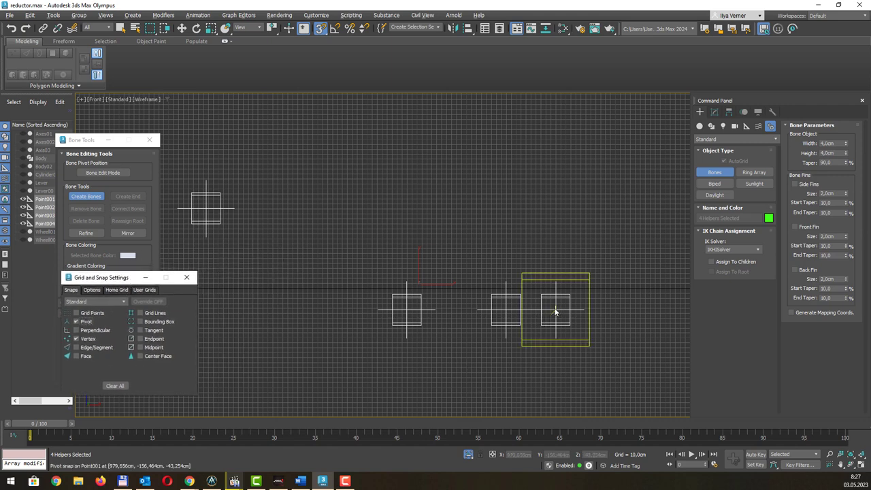
click(555, 311)
click(541, 311)
right_click(540, 311)
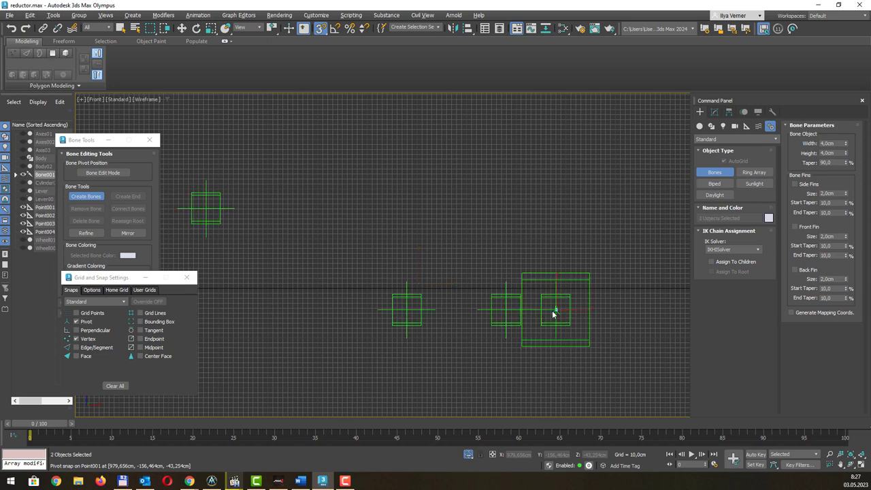
click(557, 314)
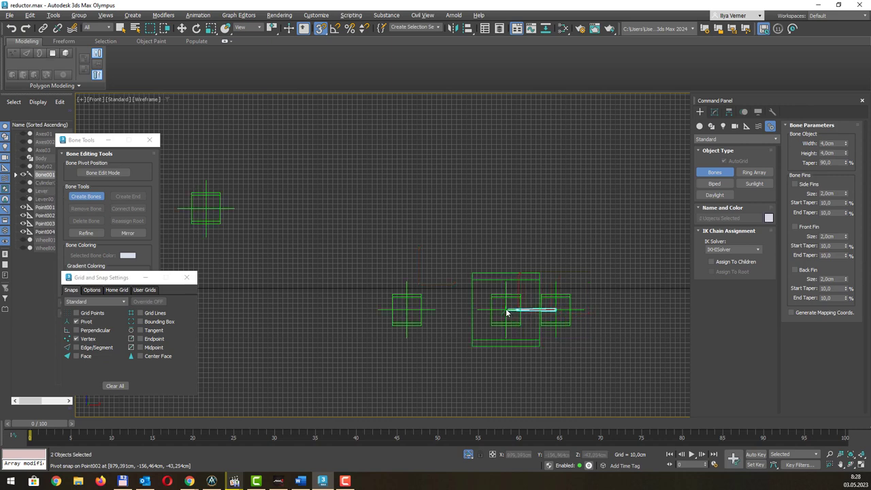
click(506, 311)
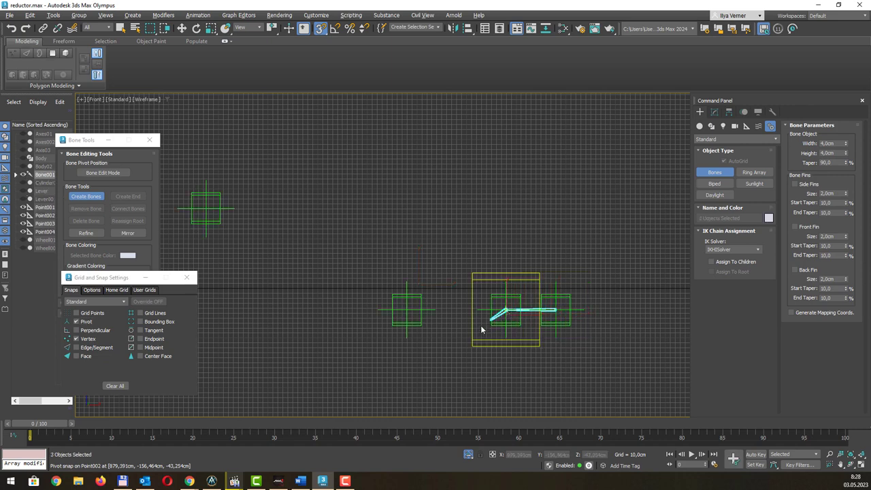
click(407, 313)
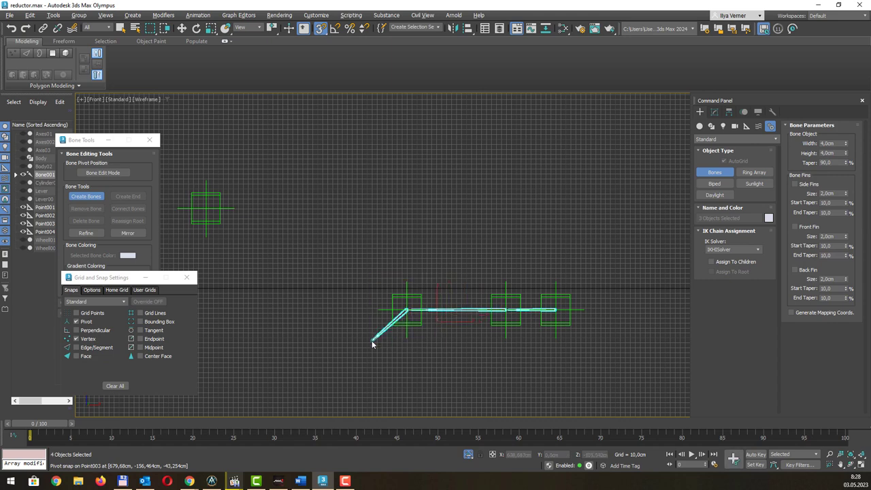
click(207, 210)
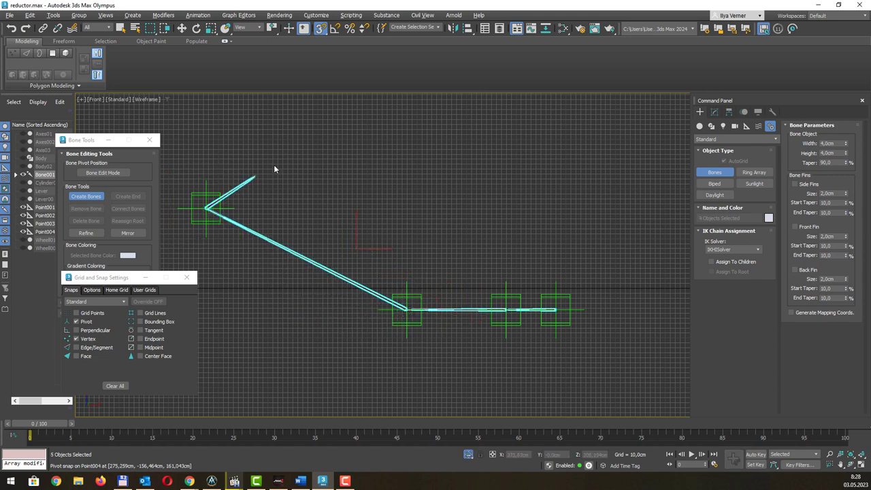
right_click(307, 148)
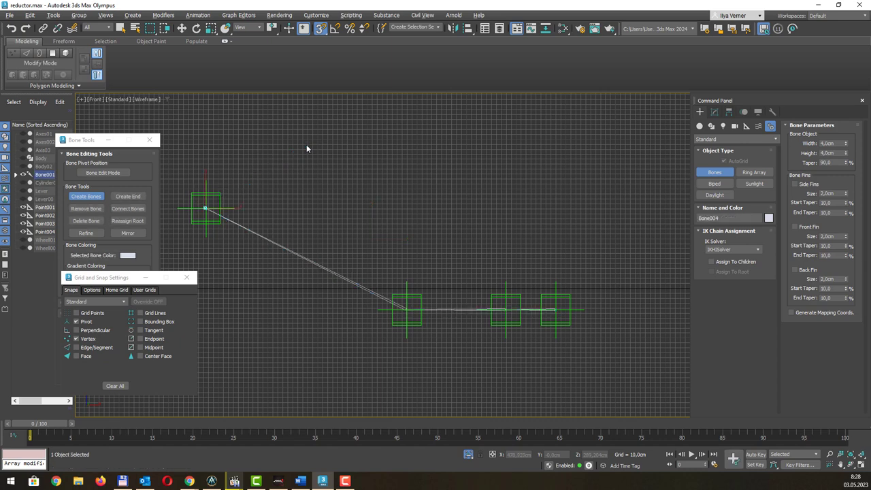
click(188, 278)
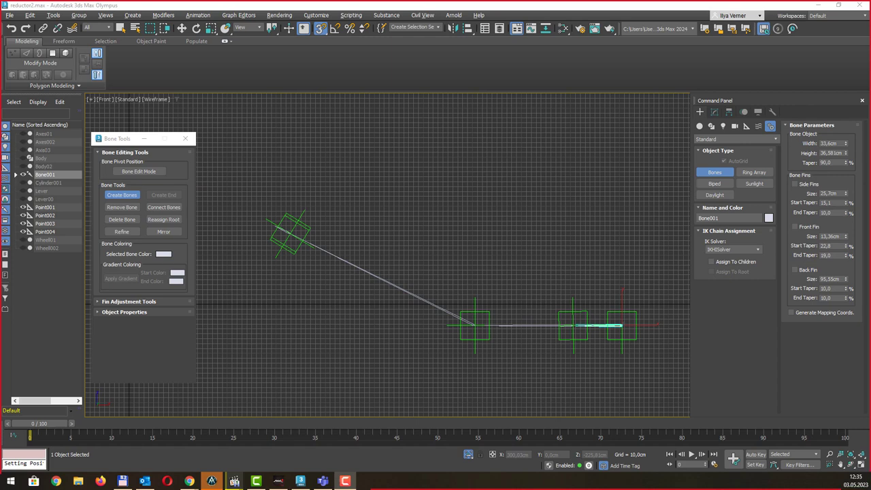
Exit bone creation, select the new bones in the scene list and undo a trial height change
right_click(320, 162)
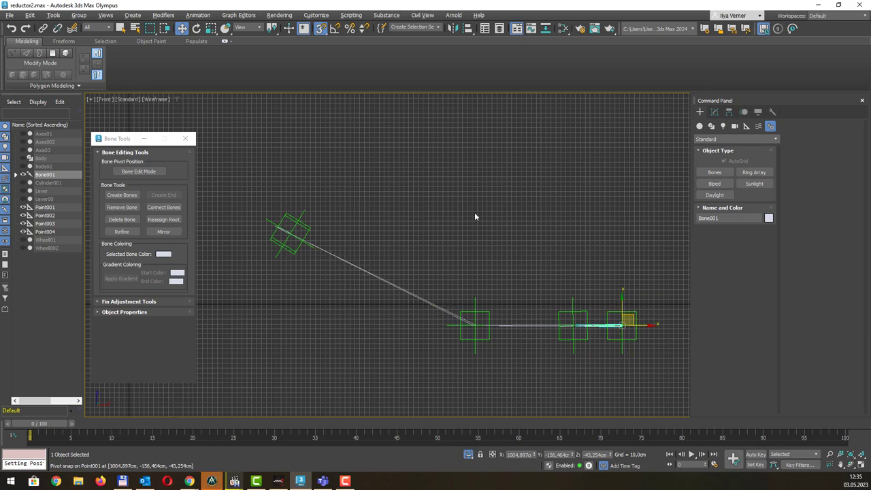
middle_drag(475, 216, 459, 203)
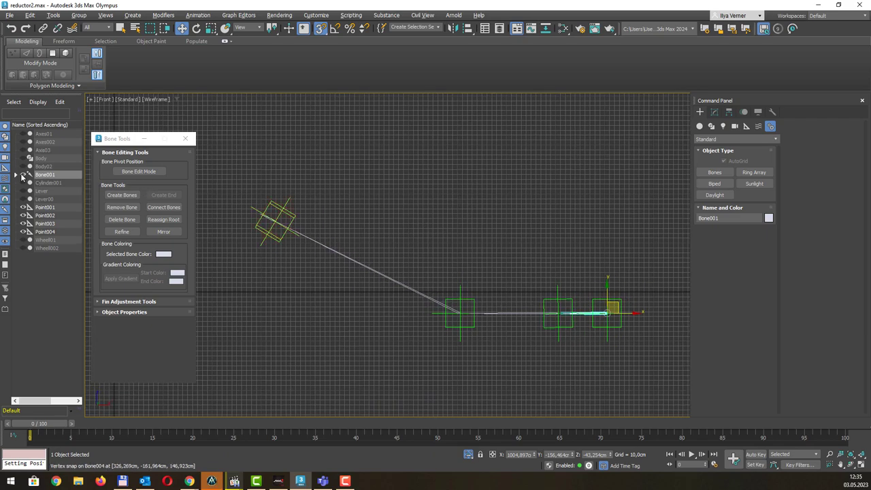
click(16, 175)
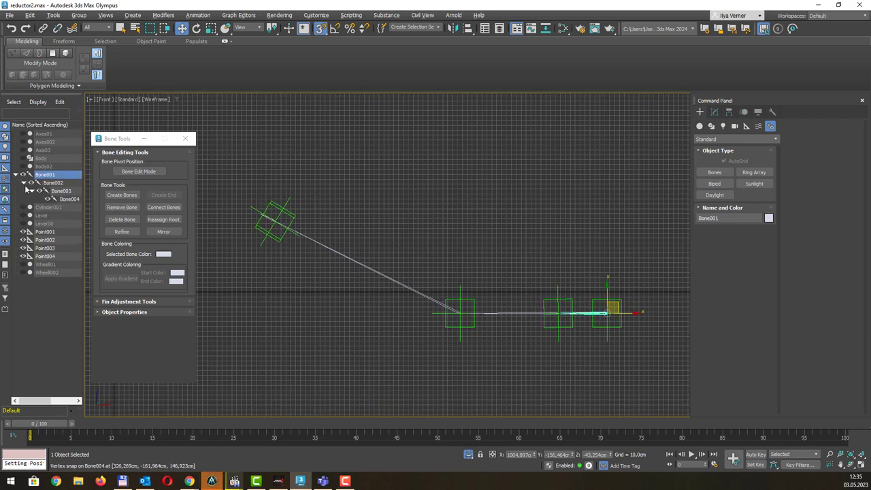
click(60, 199)
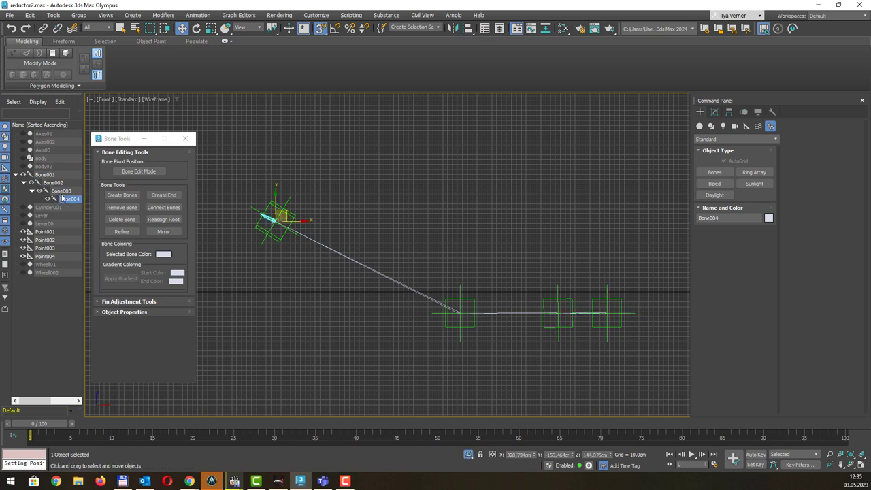
click(61, 190)
ctrl+click(54, 183)
click(59, 176)
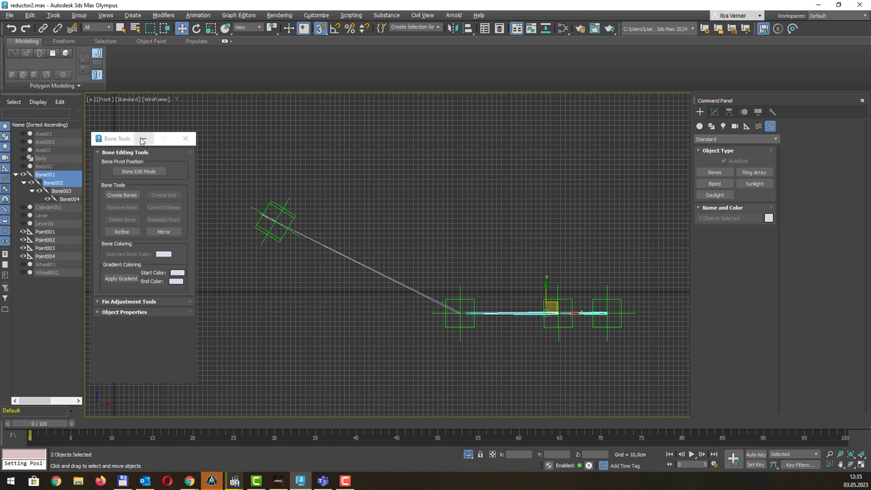
drag(130, 141, 130, 122)
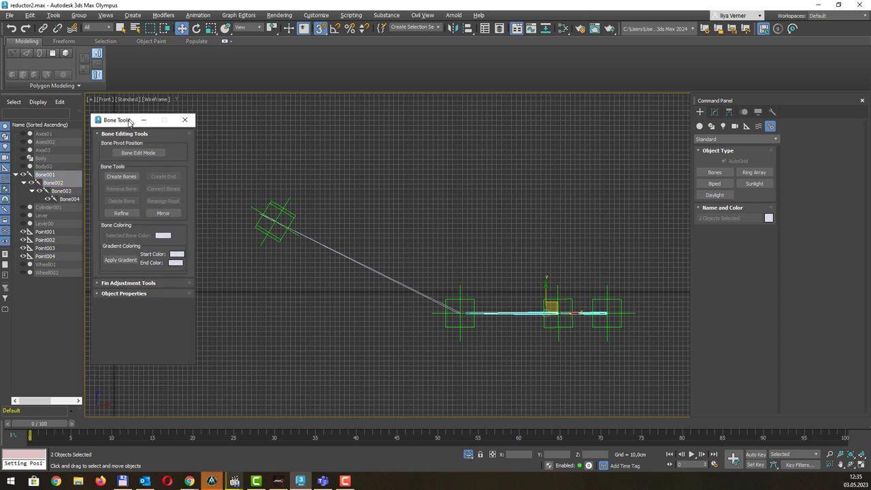
click(97, 283)
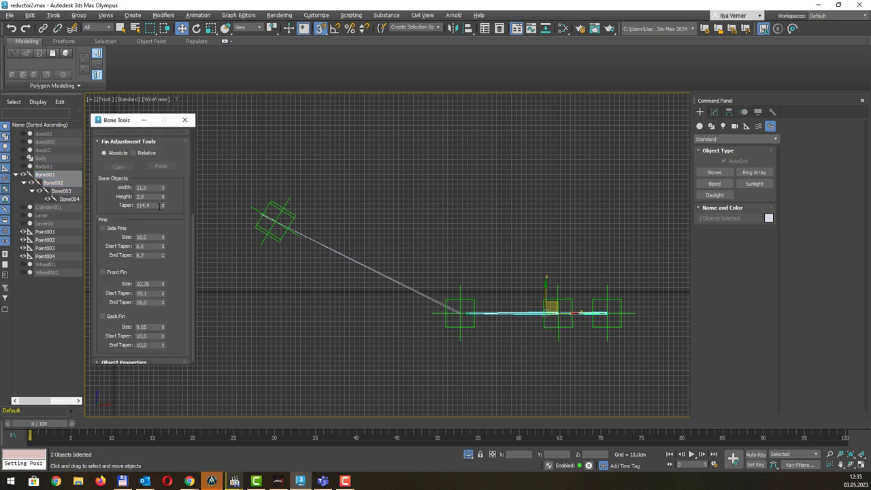
drag(165, 198, 171, 120)
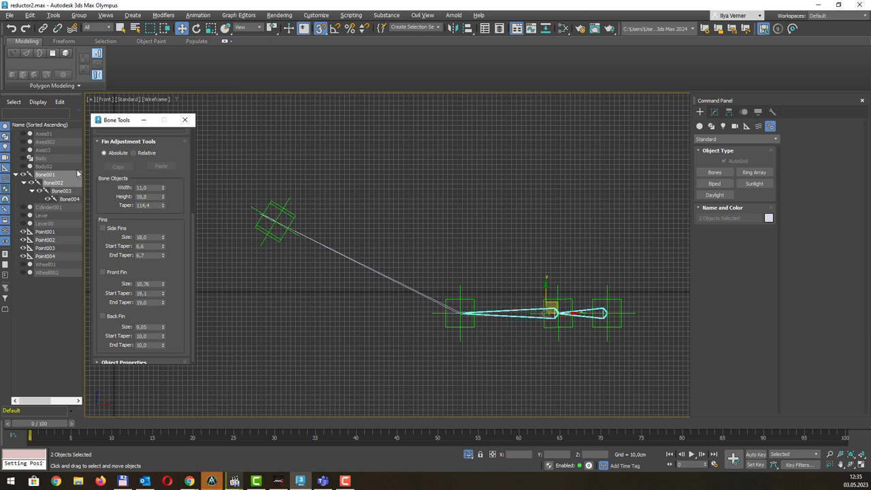
key(ctrl+z)
Give all four bones height 7,9, taper 120,1 and width 75,0
double_click(60, 193)
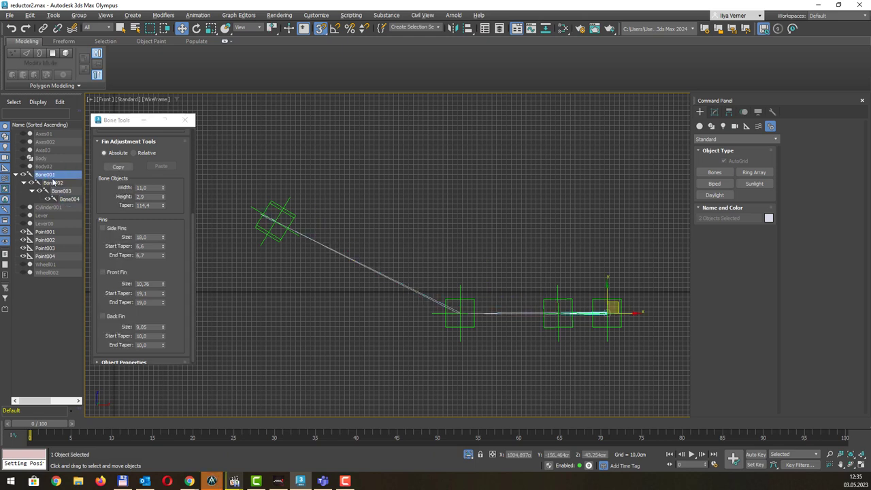
click(45, 175)
double_click(45, 174)
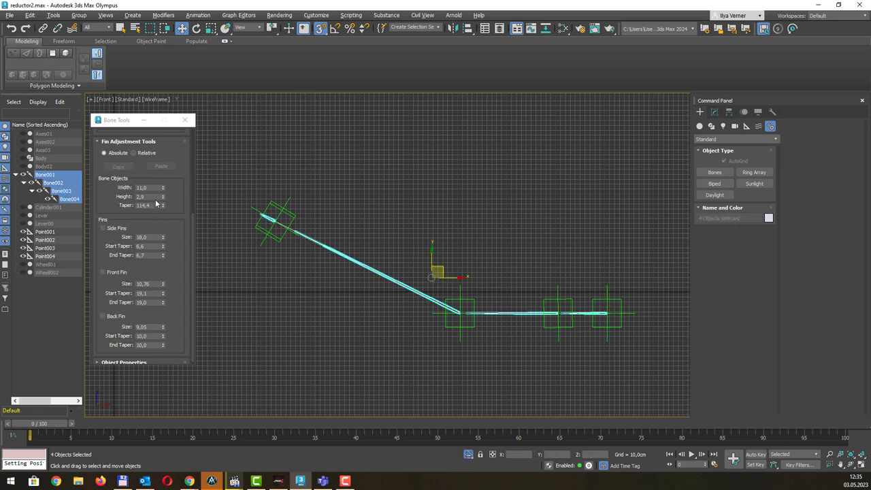
drag(162, 196, 215, 41)
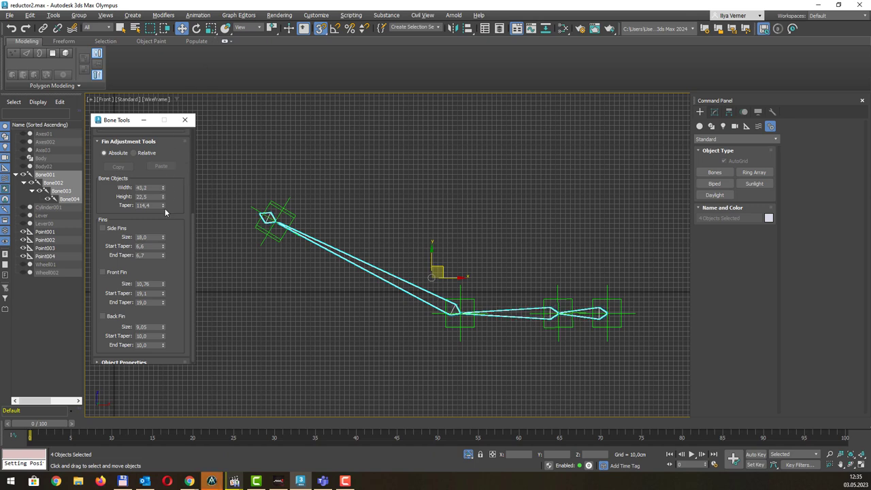
mouse_move(164, 207)
mouse_down()
mouse_move(165, 174)
mouse_move(191, 256)
mouse_up()
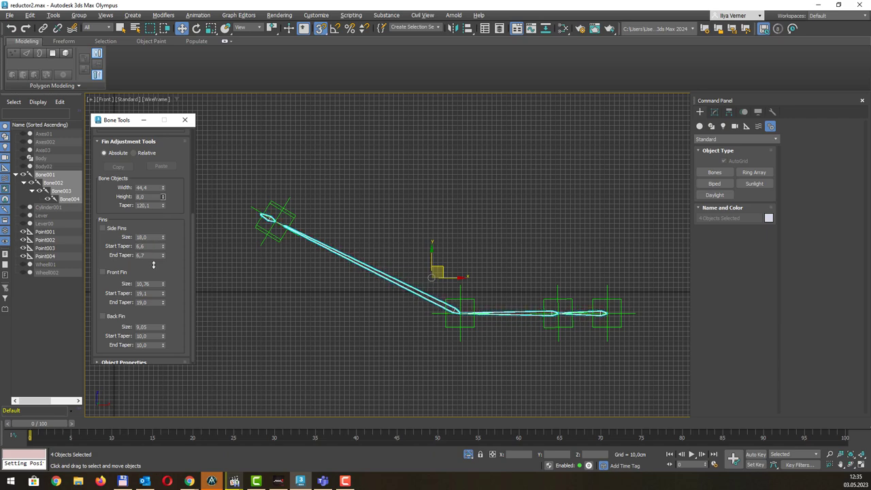
alt+middle_drag(383, 199, 406, 239)
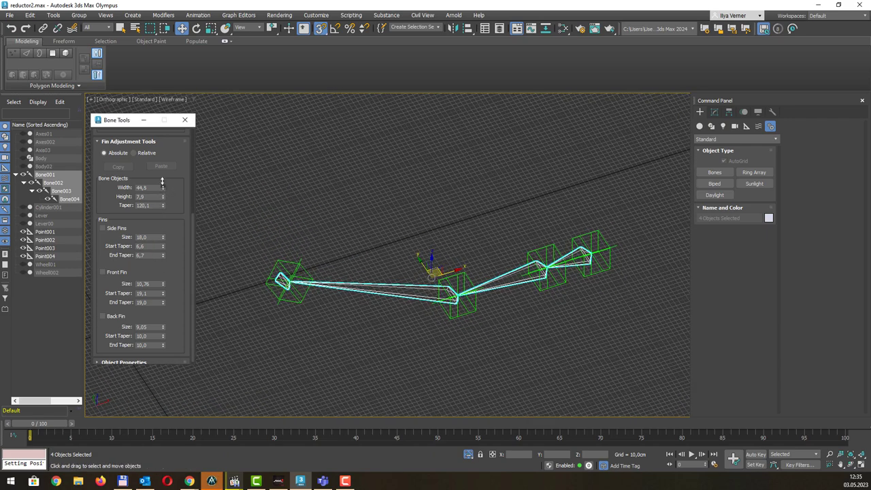
mouse_move(163, 191)
mouse_down()
mouse_move(170, 45)
mouse_move(175, 49)
mouse_up()
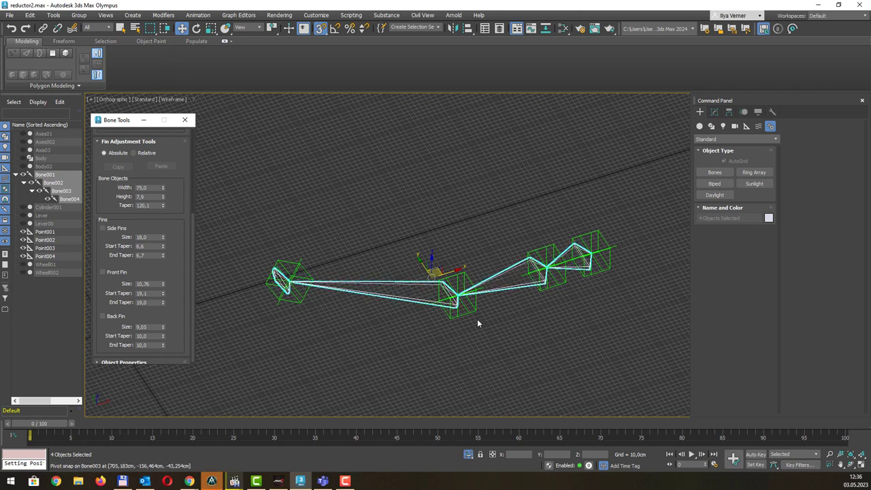
Unhide all objects and view the gear mechanism in Perspective with edged faces
click(468, 455)
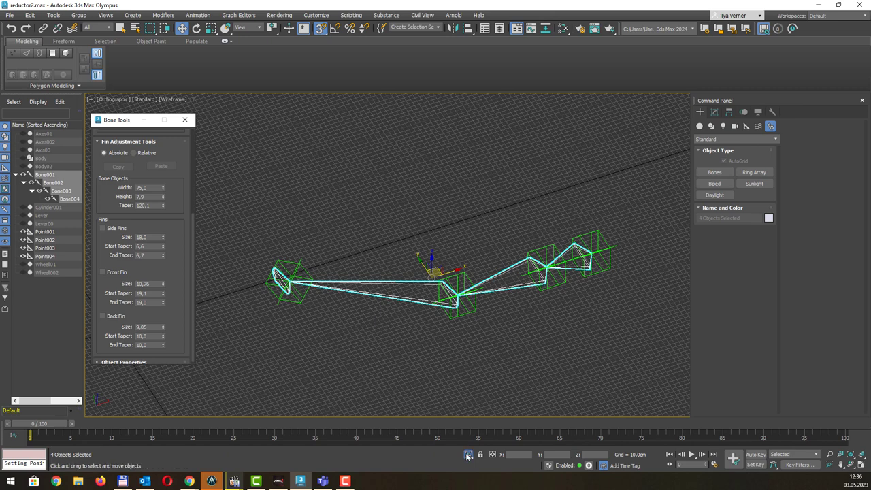
click(468, 455)
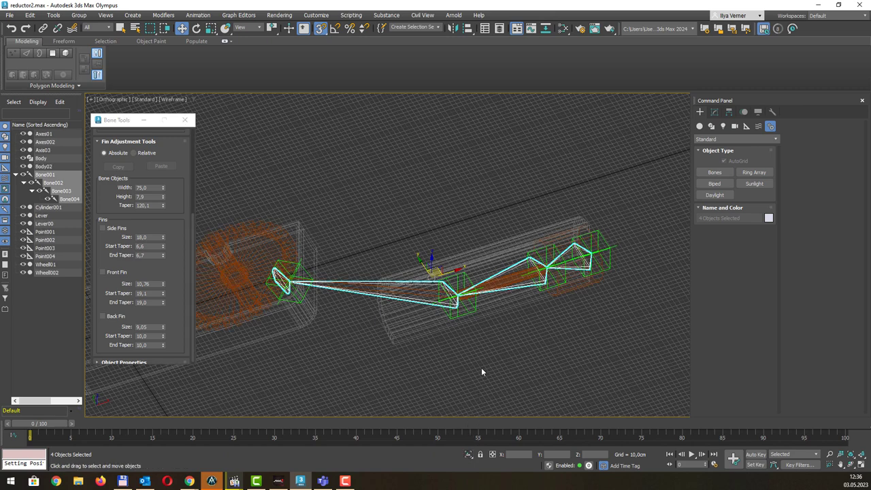
key(F3)
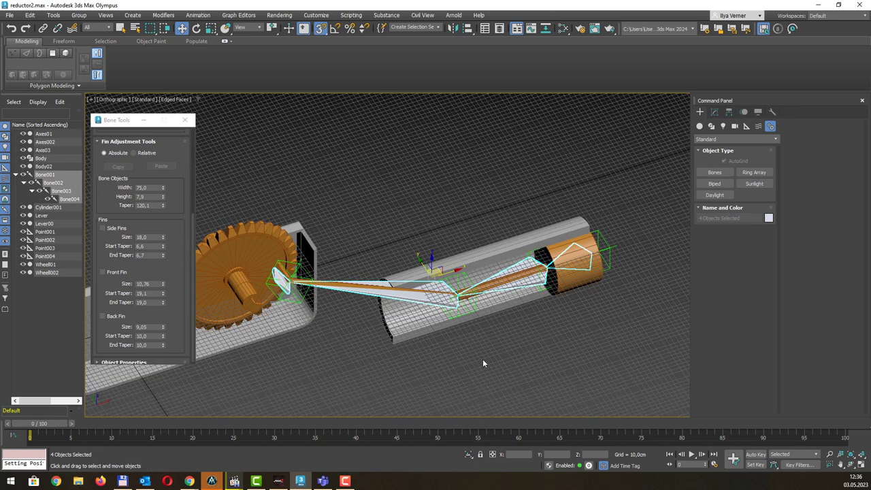
key(p)
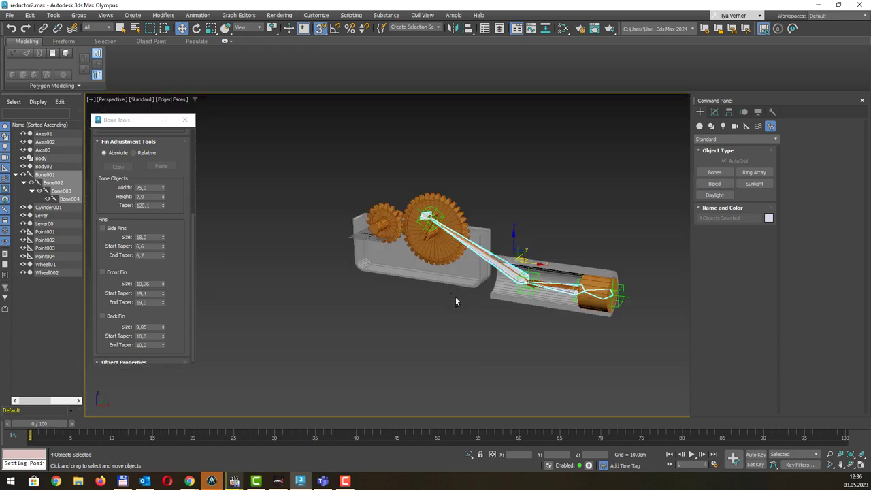
mouse_move(456, 302)
alt+middle_down()
mouse_move(501, 308)
mouse_move(498, 199)
mouse_move(489, 213)
alt+middle_up()
scroll(504, 245, up, 4)
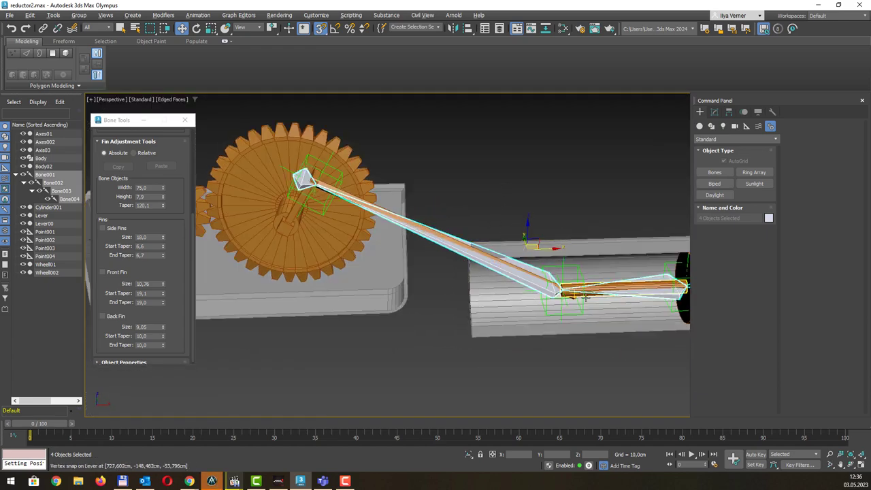
mouse_move(584, 297)
alt+middle_down()
mouse_move(623, 281)
mouse_move(595, 265)
mouse_move(569, 308)
mouse_move(440, 282)
alt+middle_up()
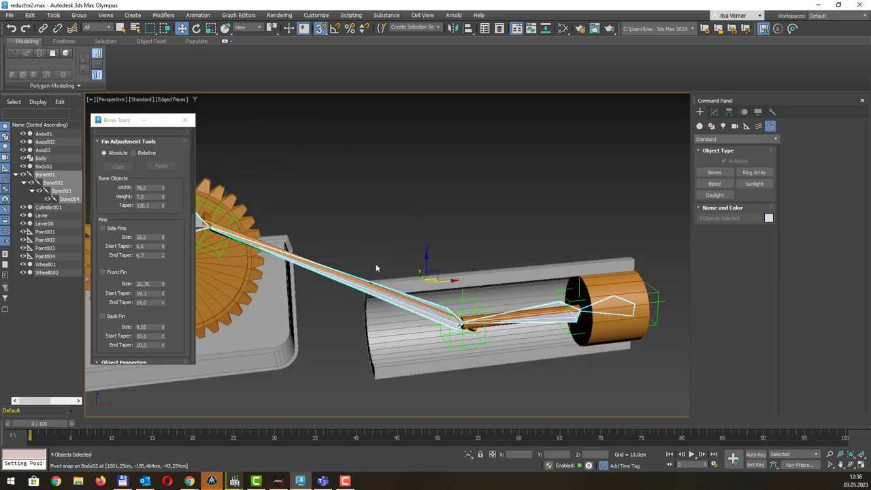
Set the bones' Width to 186,5 and Height to 2,9
mouse_move(162, 187)
mouse_down()
mouse_move(190, 88)
mouse_move(311, 89)
mouse_move(313, 142)
mouse_up()
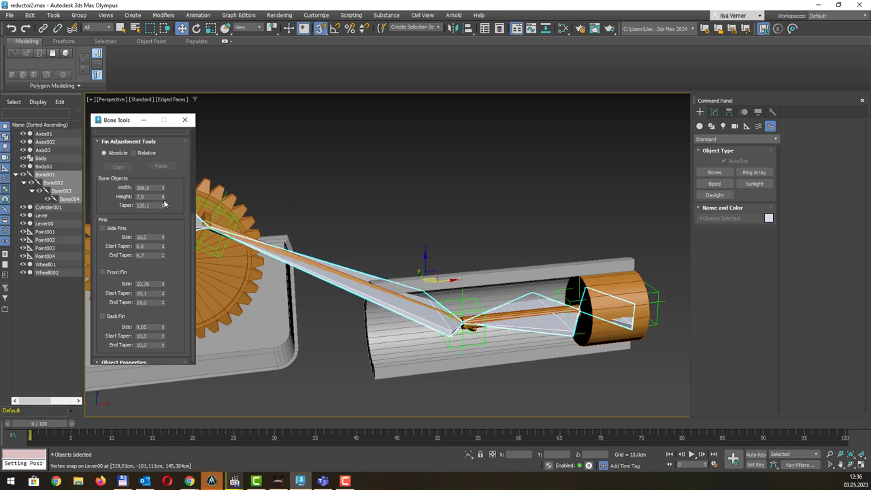
drag(162, 197, 166, 222)
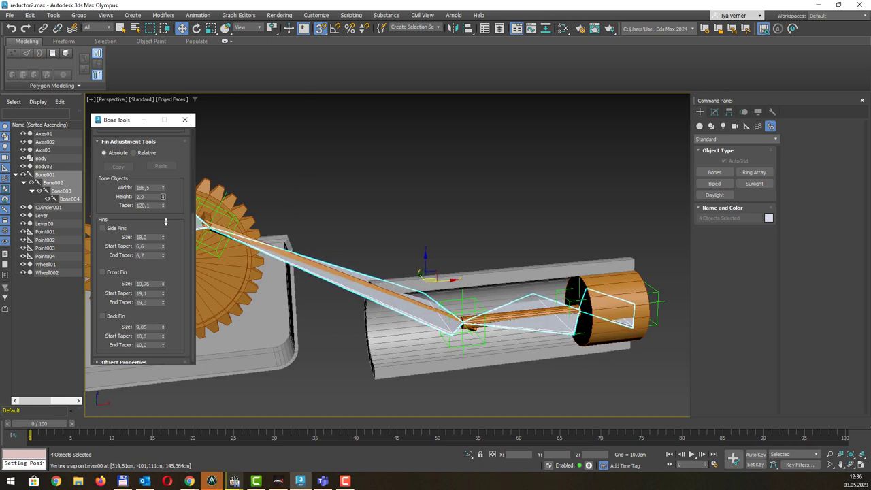
alt+middle_drag(297, 236, 475, 216)
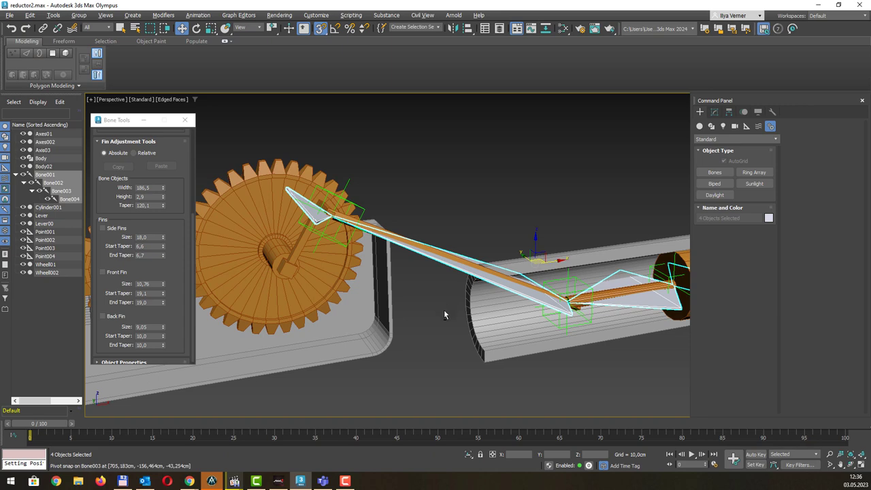
Isolate the bone chain, frame it in Front view and select all four bones
click(468, 455)
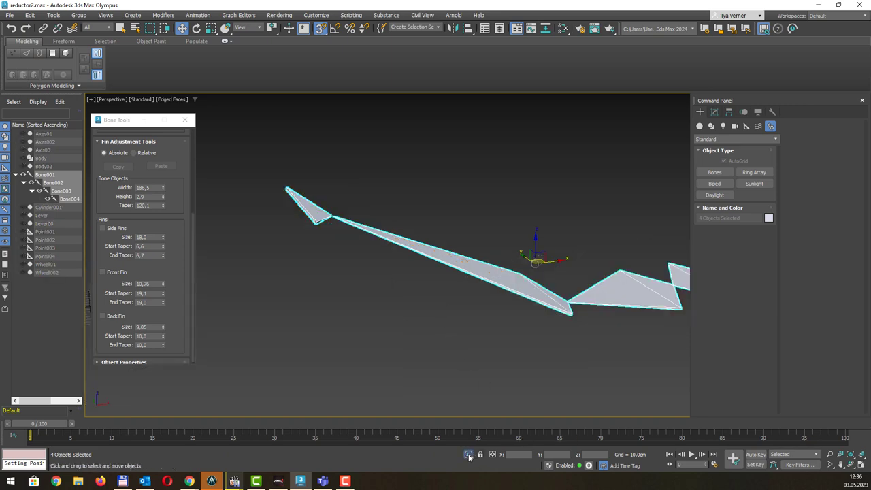
key(f)
key(z)
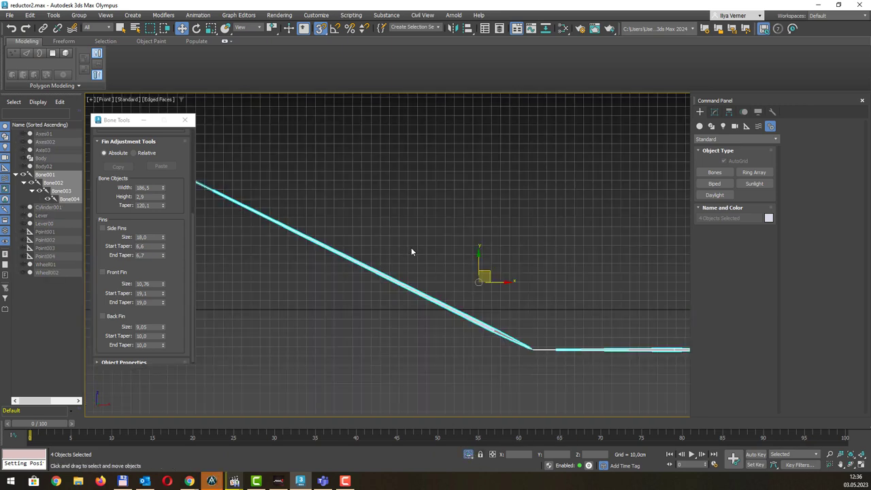
scroll(407, 191, down, 3)
middle_drag(407, 188, 412, 258)
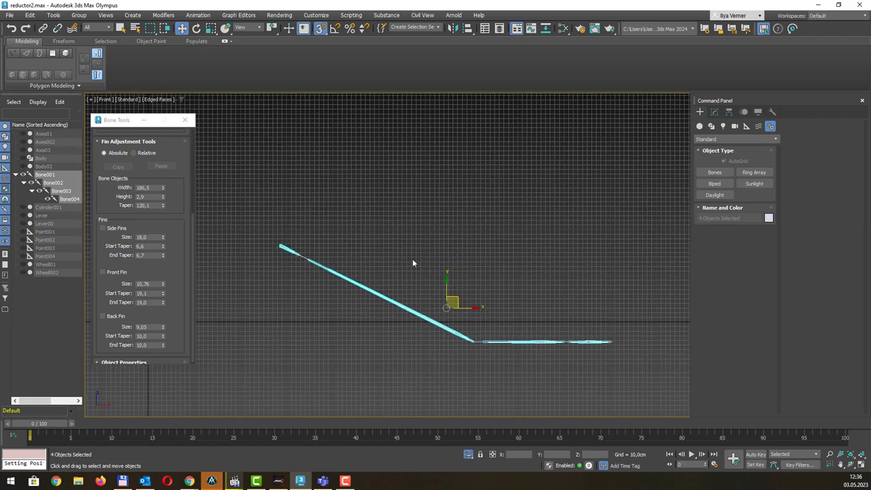
click(343, 206)
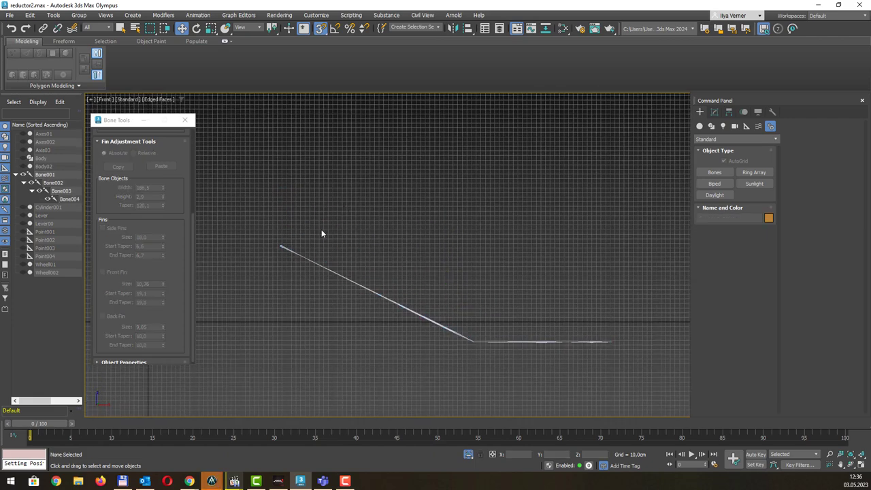
scroll(475, 249, up, 2)
middle_drag(474, 249, 450, 218)
scroll(448, 217, up, 1)
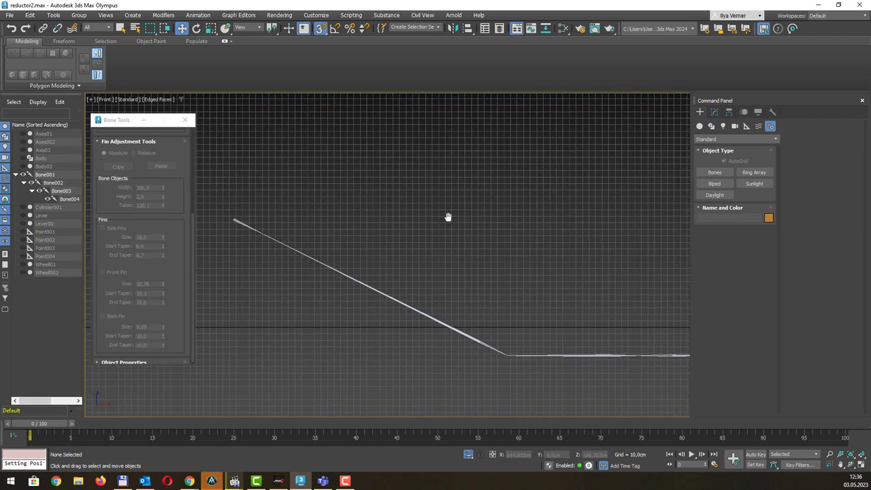
scroll(443, 210, down, 2)
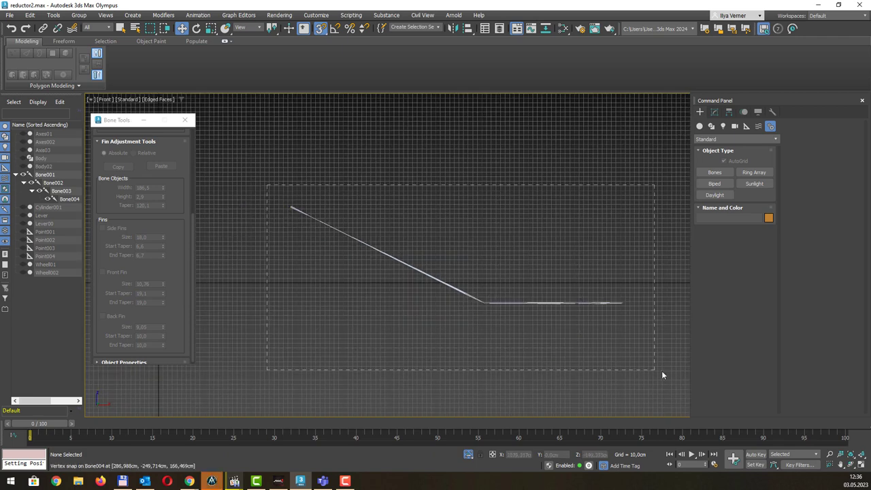
drag(663, 372, 663, 372)
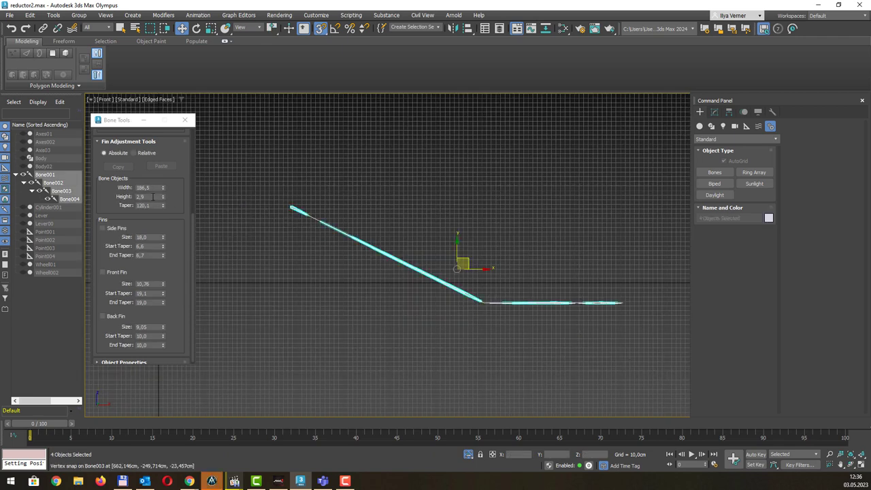
Raise the bones' Height to 33,2, then select Bone001
drag(162, 196, 192, 61)
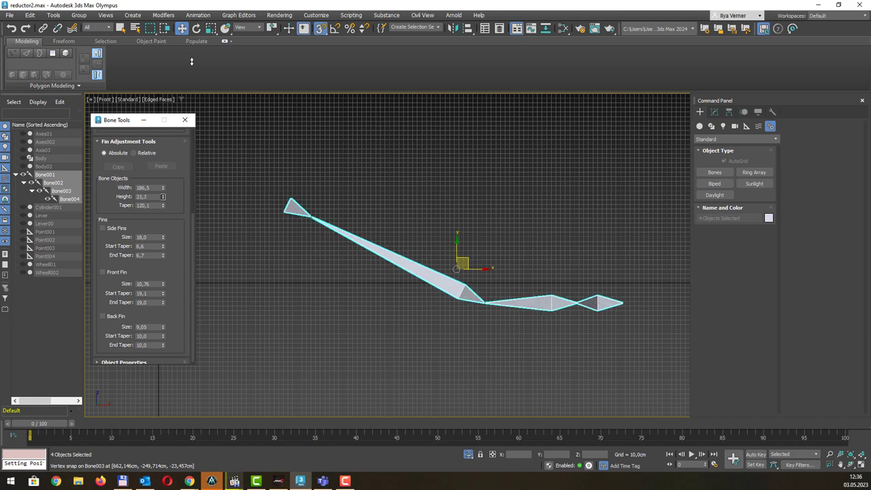
middle_drag(479, 170, 463, 204)
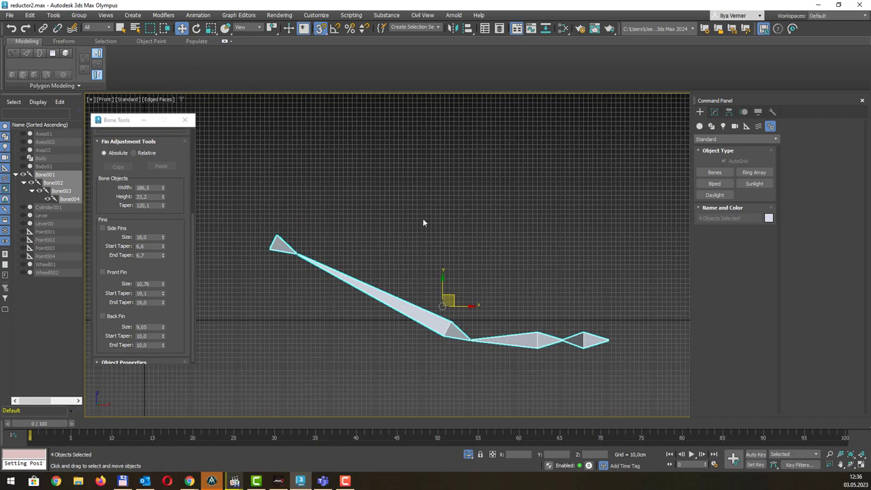
click(373, 212)
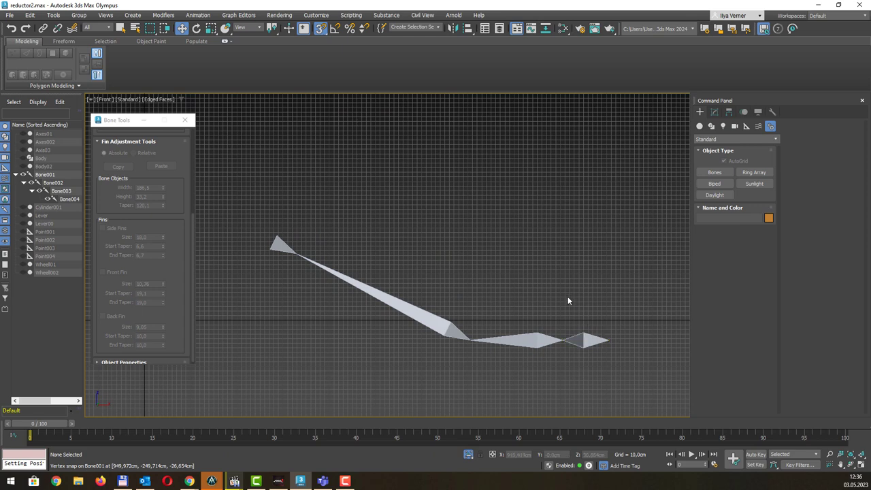
click(593, 338)
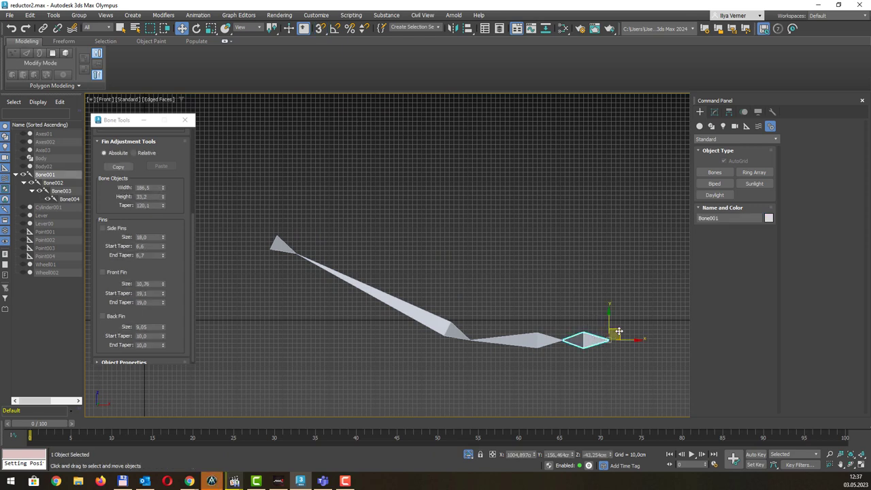
Test-rotate Bone001 and swing Bone002, undoing the Bone002 rotation
drag(619, 332, 599, 348)
key(e)
drag(595, 316, 583, 296)
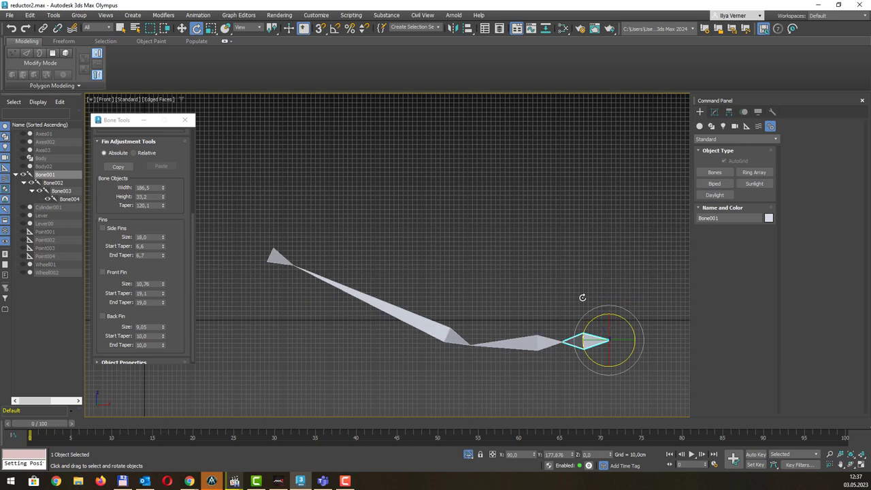
click(526, 340)
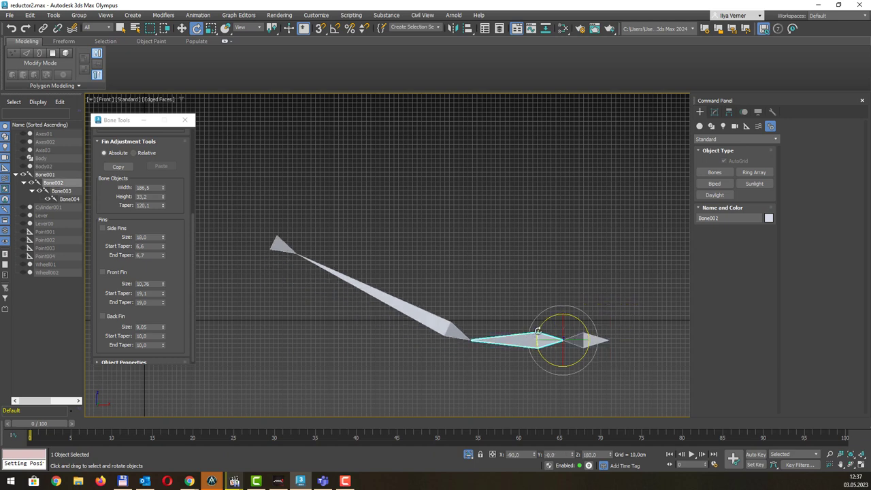
drag(544, 327, 536, 313)
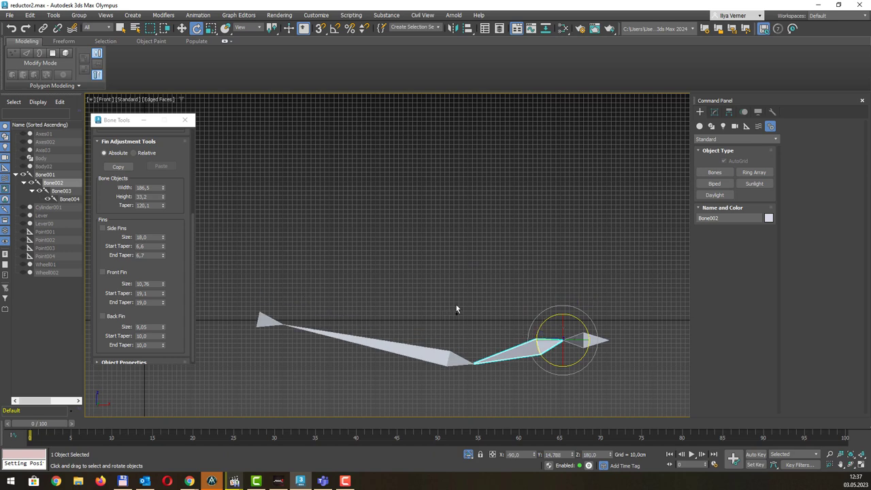
key(ctrl+z)
key(w)
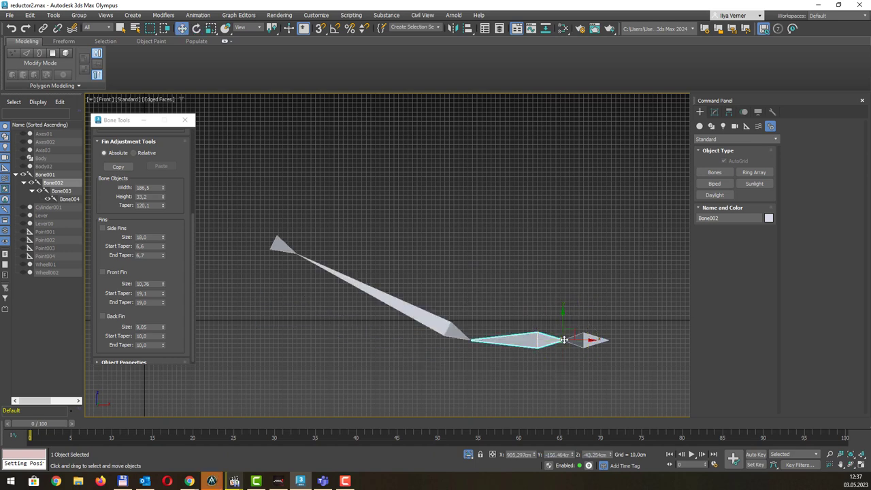
key(ctrl+z)
key(ctrl+z)
mouse_move(536, 314)
mouse_down()
mouse_move(548, 379)
mouse_move(584, 325)
mouse_up()
Swing the long bone diagonally to the upper left and rotate tip bone Bone004 level
click(449, 325)
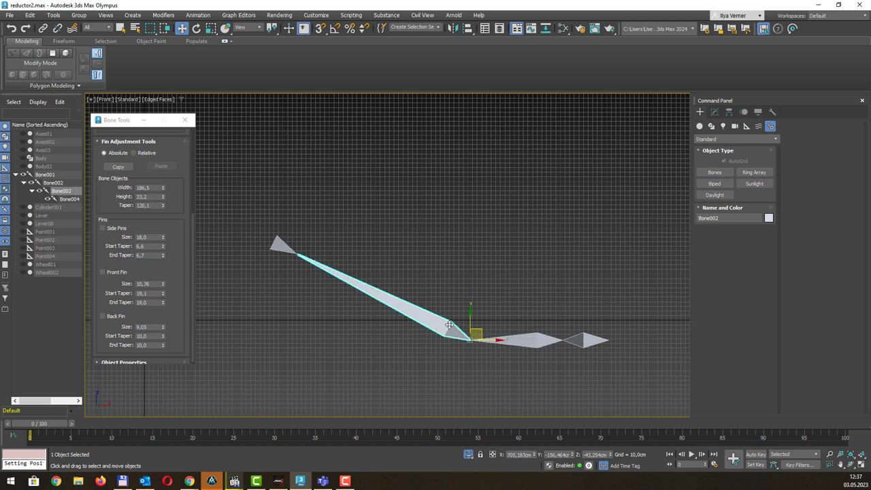
drag(483, 313, 548, 291)
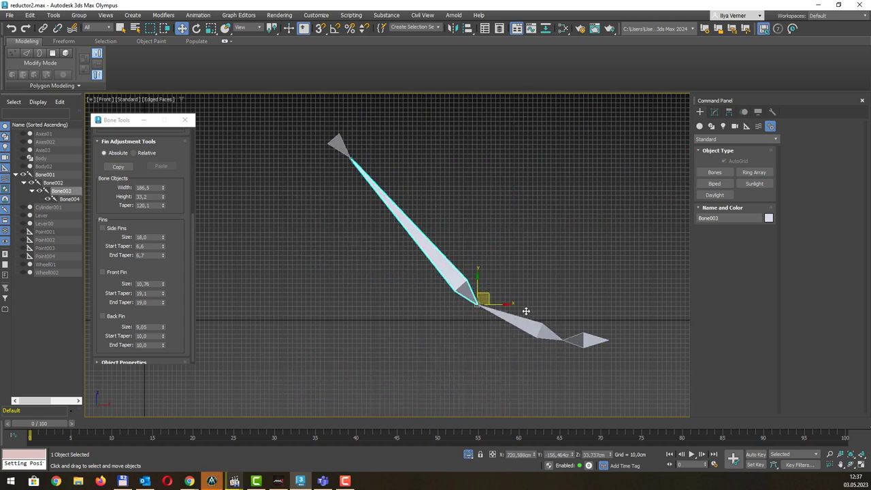
mouse_move(549, 291)
mouse_down()
mouse_move(469, 301)
mouse_move(477, 312)
mouse_up()
key(e)
click(279, 242)
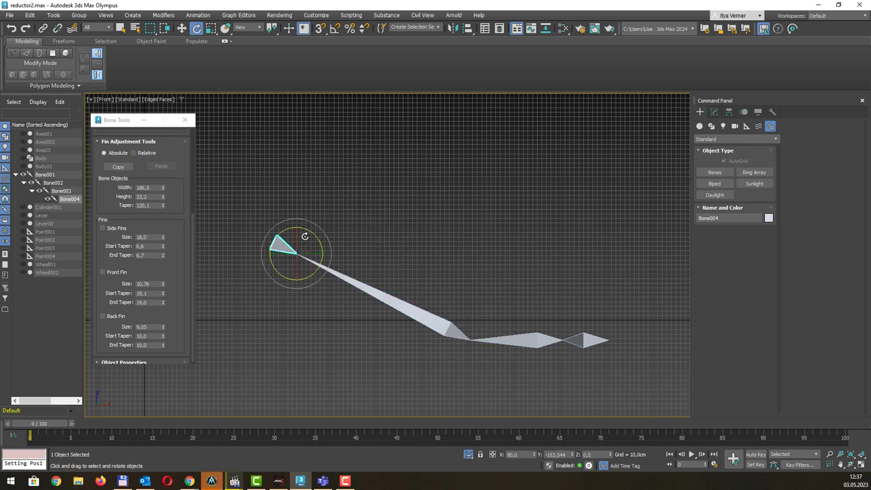
mouse_move(307, 230)
mouse_down()
mouse_move(298, 214)
mouse_move(258, 215)
mouse_up()
Nudge the bone chain slightly, select tip bone Bone004 and open Animation > IK Solvers
click(589, 338)
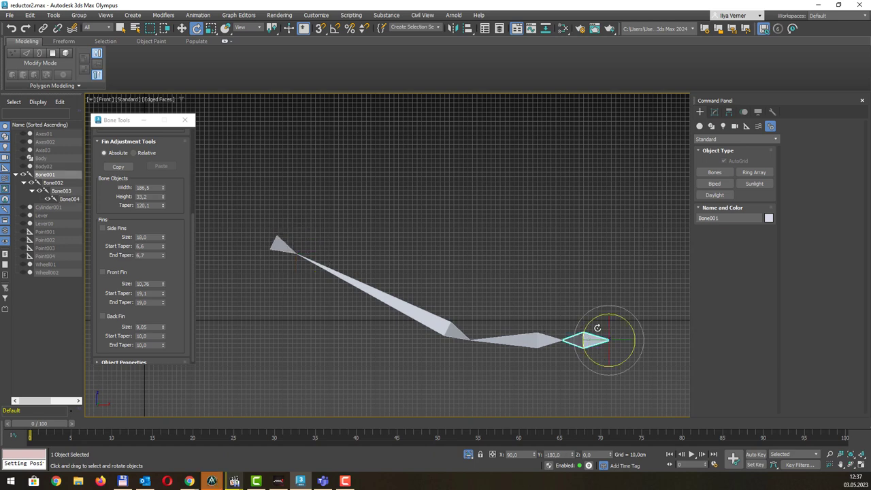
key(w)
drag(598, 328, 615, 333)
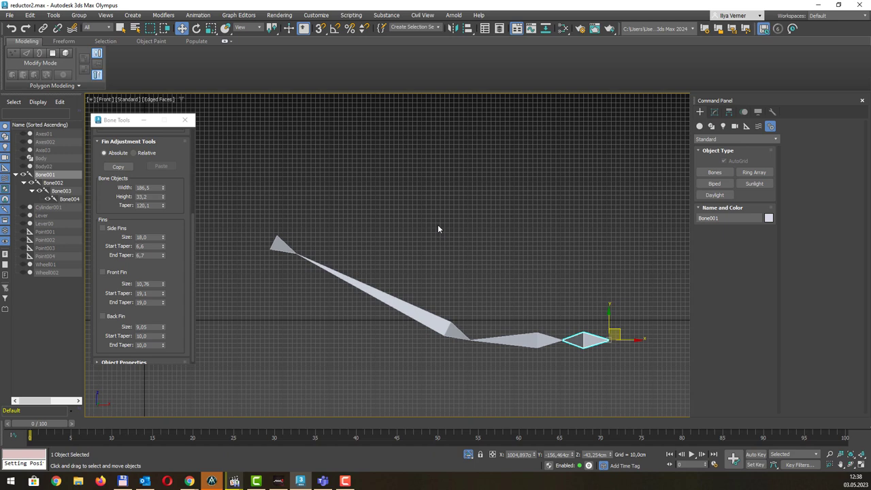
click(285, 254)
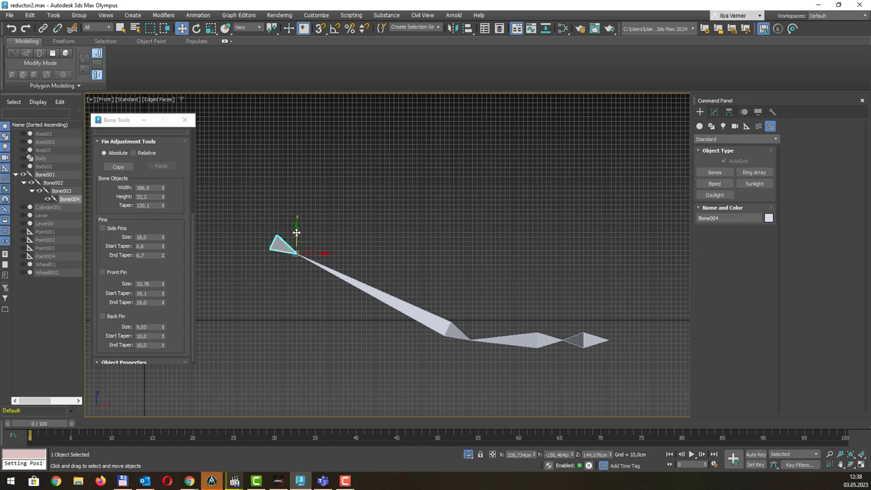
click(191, 18)
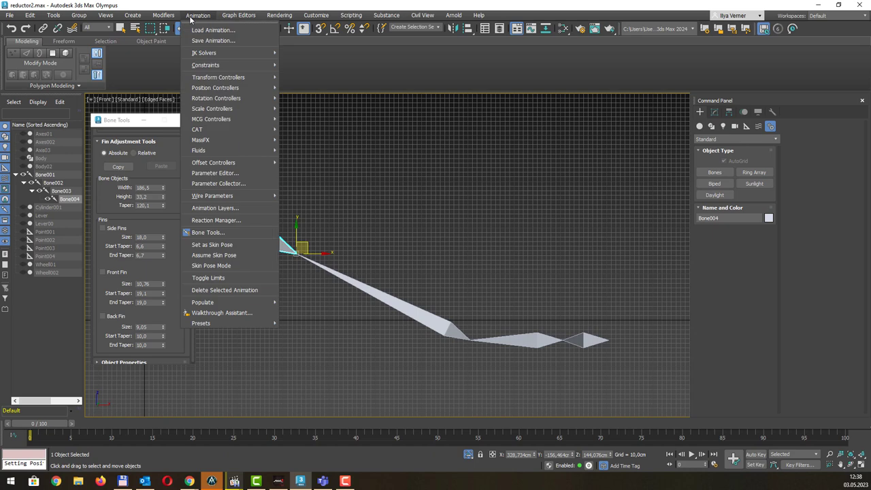
mouse_move(204, 53)
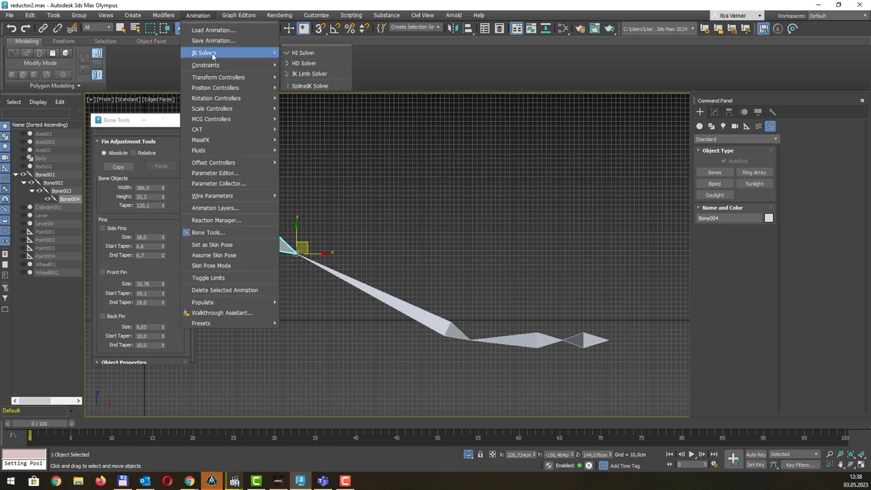
Create an HD Solver IK chain from Bone004 to Bone001 and test-bend it, then undo
click(311, 64)
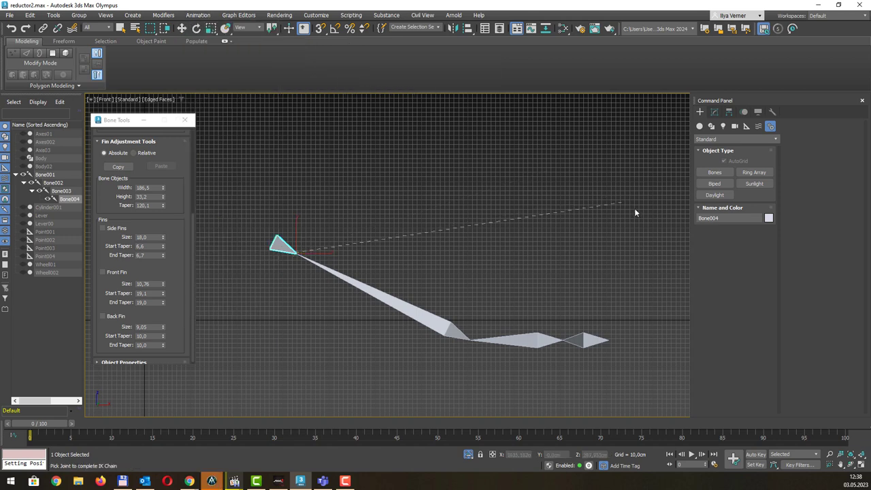
click(602, 339)
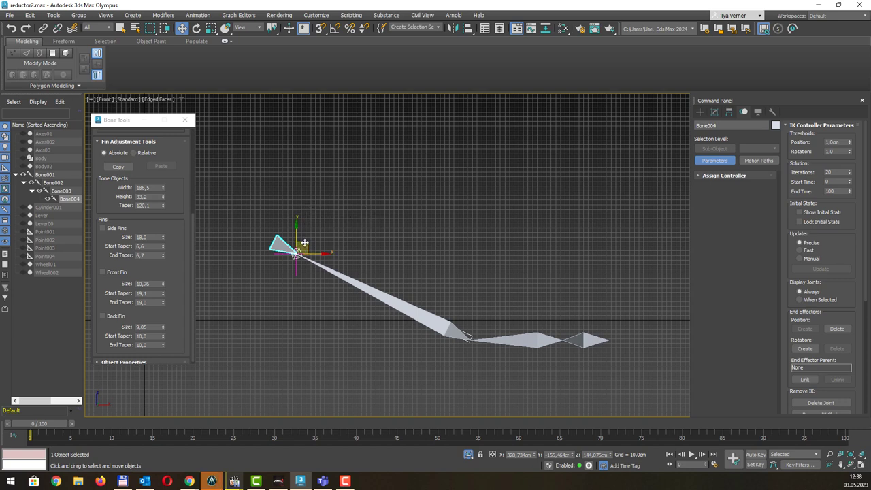
mouse_move(302, 242)
mouse_down()
mouse_move(371, 205)
mouse_move(272, 246)
mouse_move(274, 318)
mouse_move(399, 334)
mouse_move(393, 218)
mouse_move(273, 220)
mouse_move(373, 278)
mouse_move(442, 249)
mouse_up()
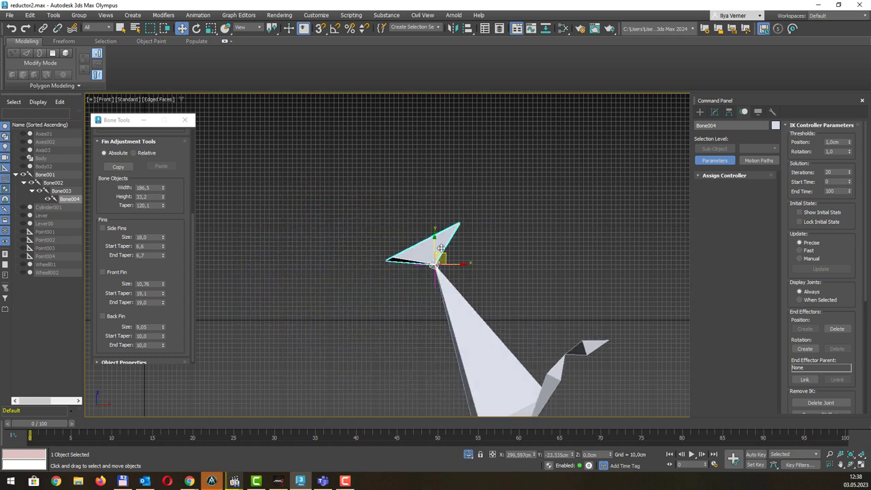
key(ctrl+z)
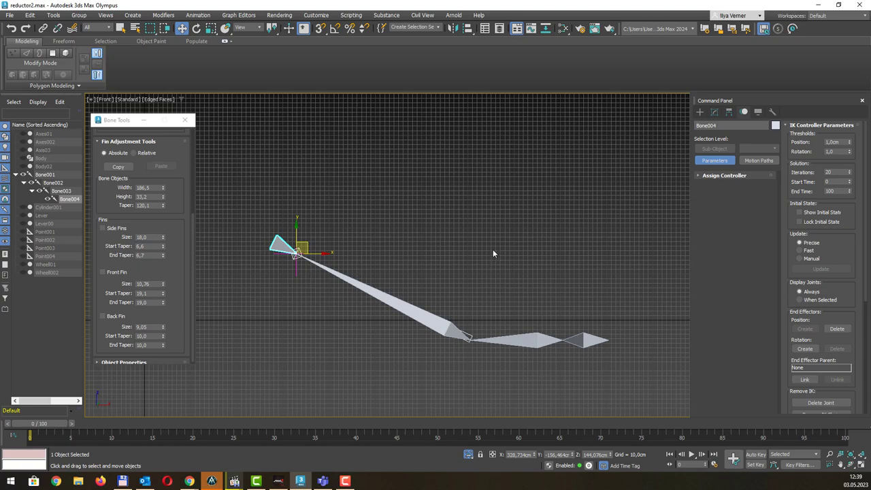
Select Bone001 and frame the whole chain in Front view
mouse_move(490, 222)
alt+middle_down()
mouse_move(492, 239)
mouse_move(454, 219)
alt+middle_up()
click(516, 300)
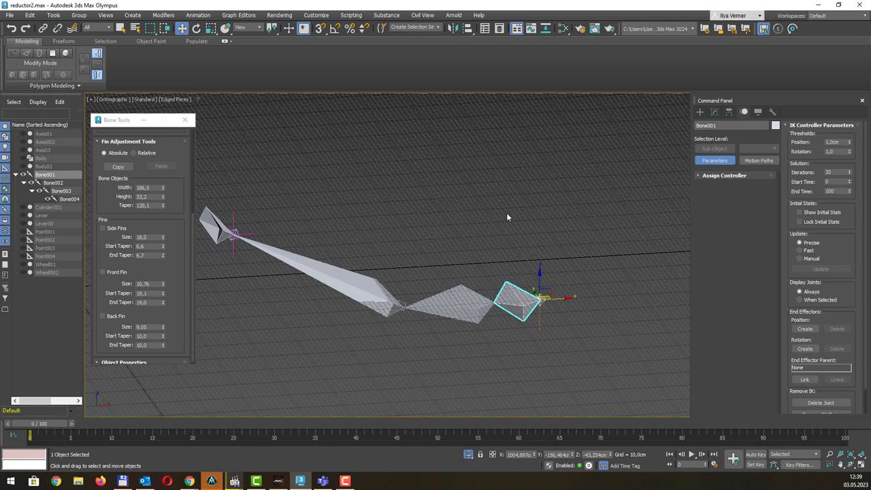
key(f)
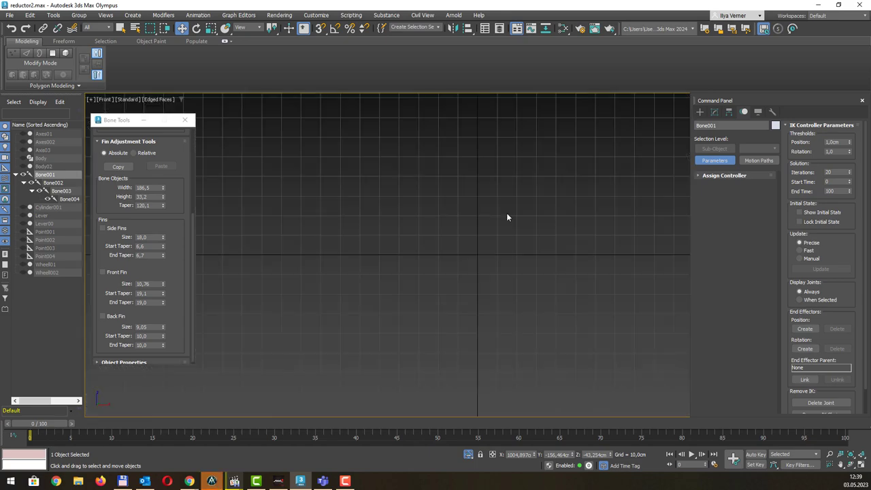
key(z)
scroll(508, 214, down, 8)
middle_drag(504, 180, 486, 290)
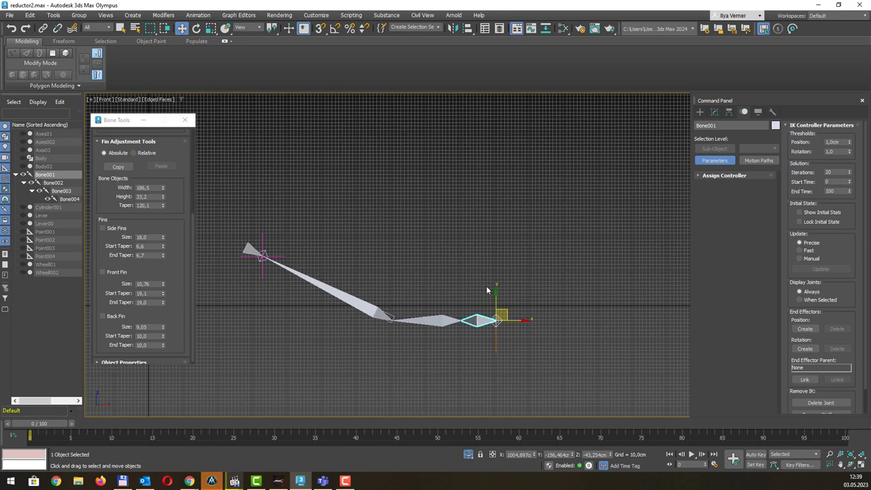
scroll(486, 290, up, 2)
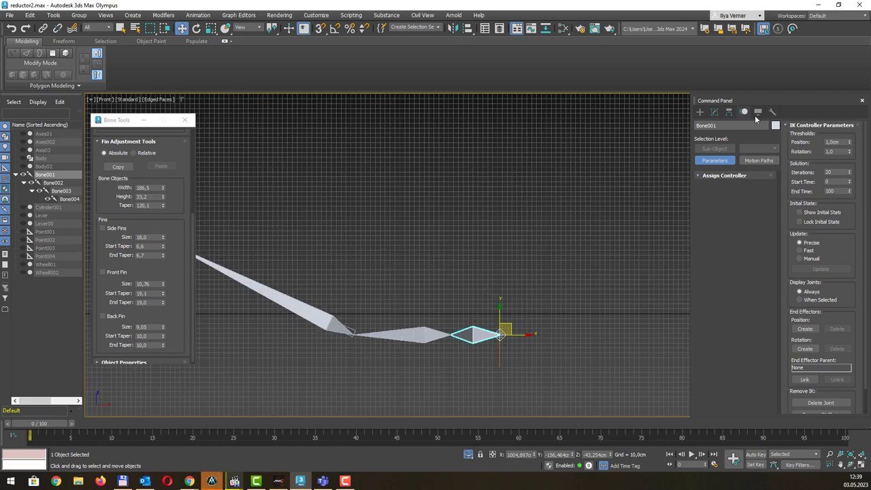
Show the Hierarchy panel's IK settings with Bone001 selected to display its joint parameters
click(729, 113)
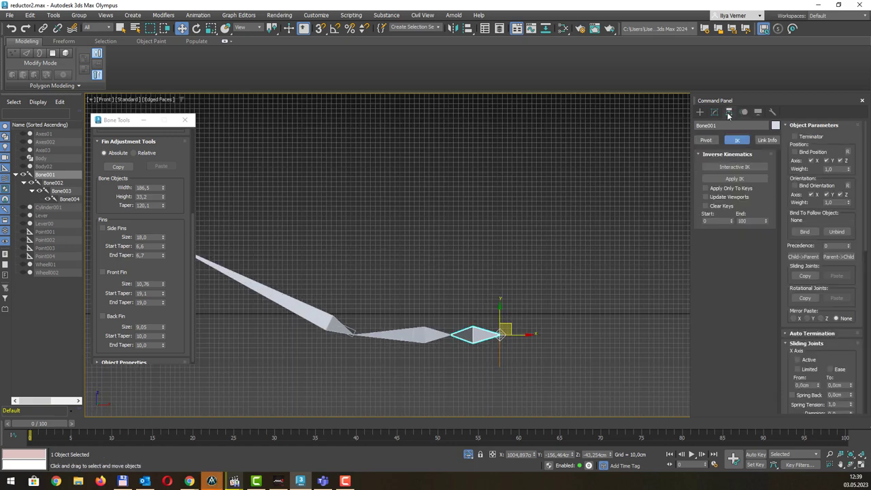
click(706, 139)
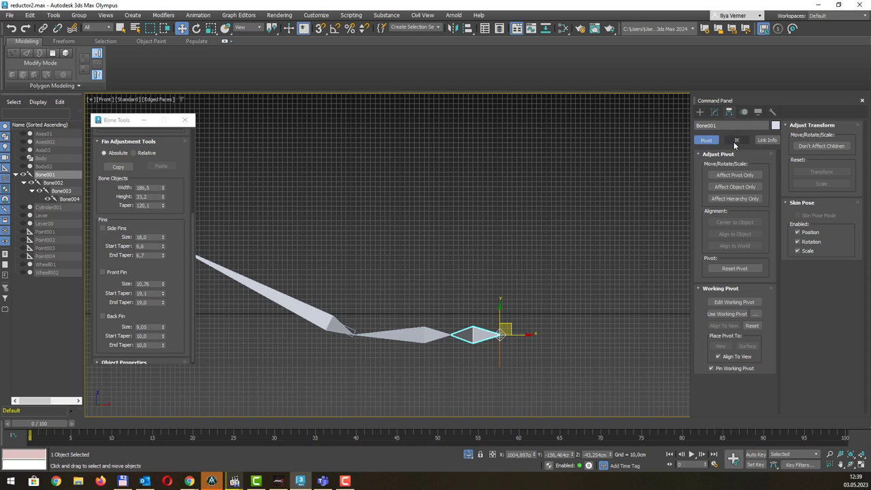
click(735, 141)
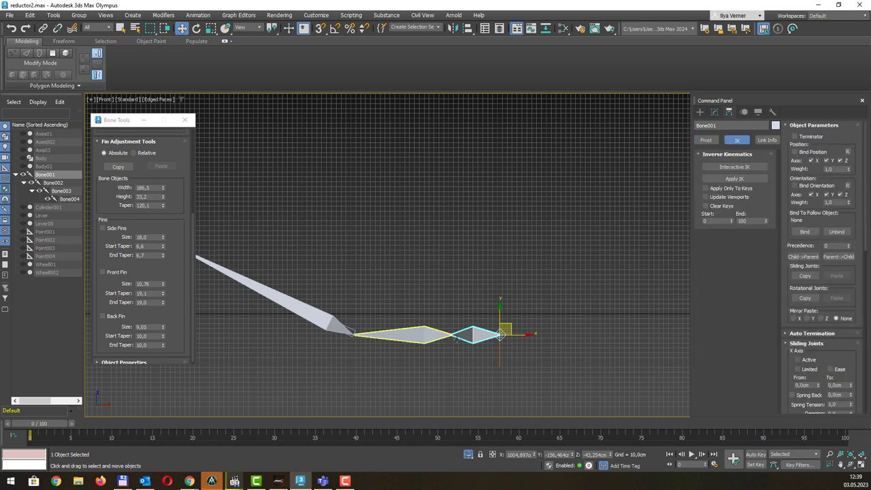
click(519, 309)
click(408, 334)
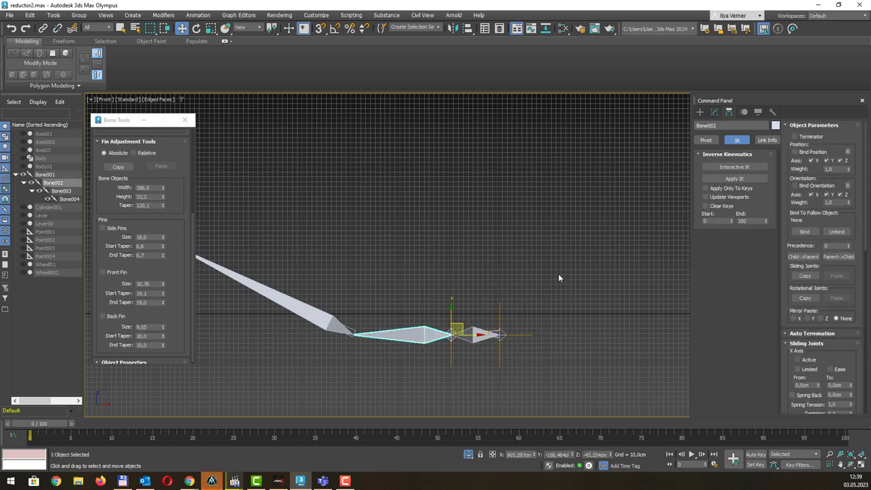
click(67, 198)
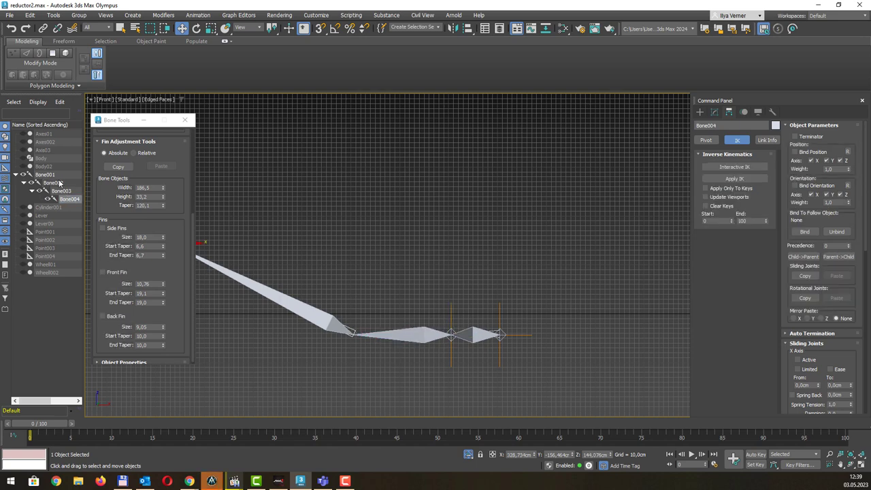
click(53, 176)
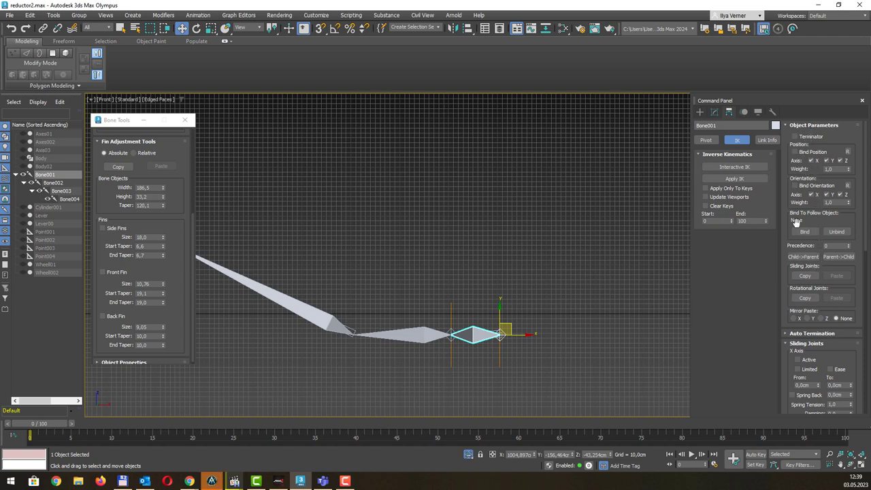
Scroll down to Bone001's Sliding Joints X Axis Active setting and pan to the chain's start
scroll(822, 276, down, 2)
scroll(820, 279, down, 1)
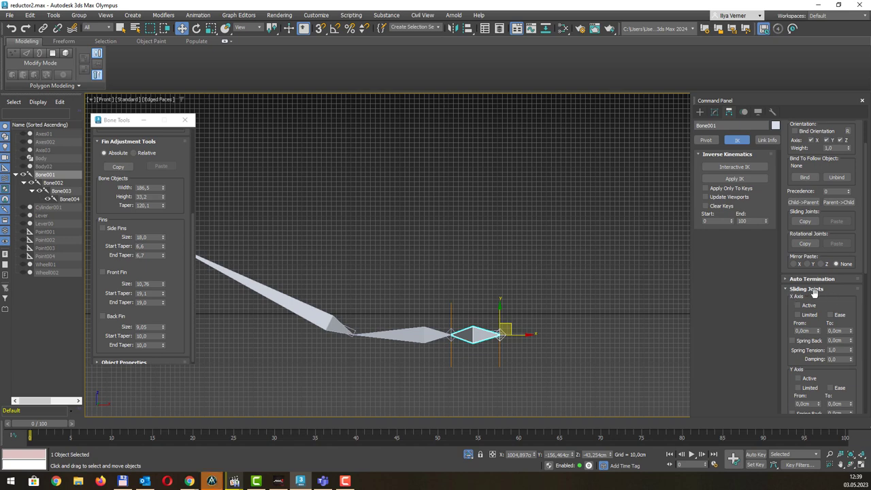
scroll(815, 292, down, 1)
scroll(815, 294, down, 1)
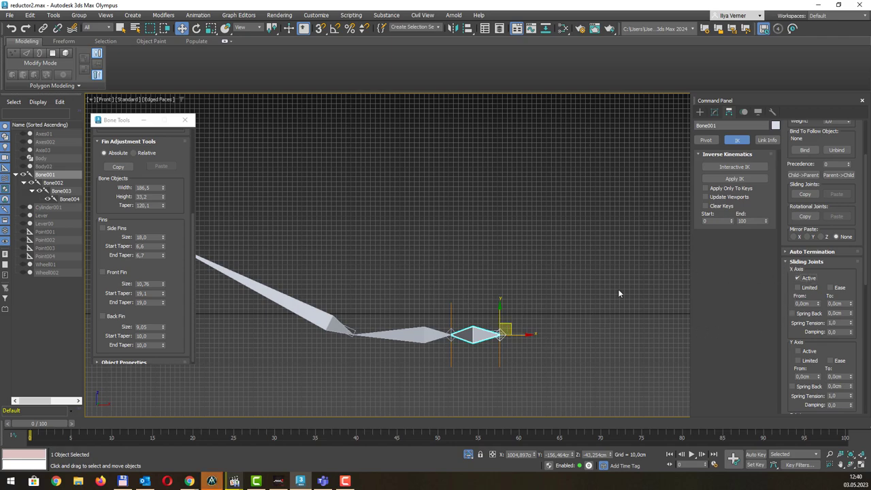
middle_drag(379, 240, 525, 264)
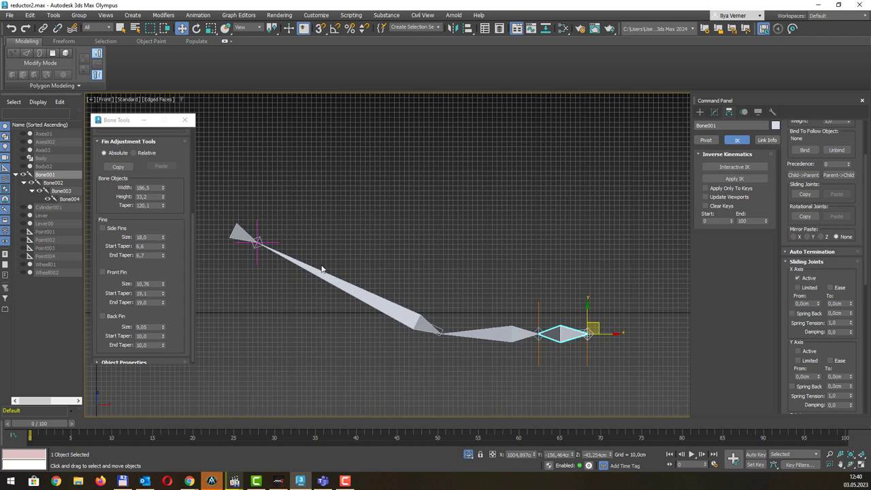
Drag Bone004 around to confirm the IK chain follows, then return to a zoomed-out Front view
click(256, 233)
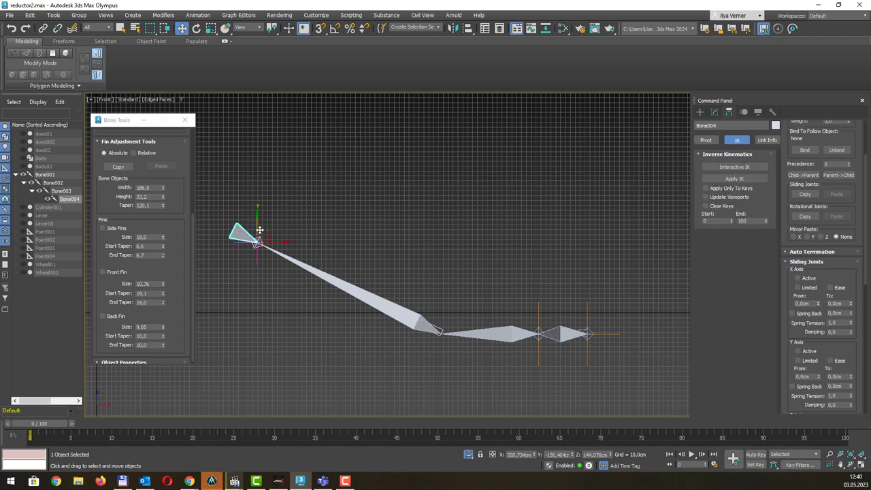
mouse_move(262, 230)
mouse_down()
mouse_move(245, 225)
mouse_move(256, 243)
mouse_up()
mouse_move(397, 254)
alt+middle_down()
mouse_move(403, 227)
mouse_move(420, 252)
mouse_move(345, 244)
alt+middle_up()
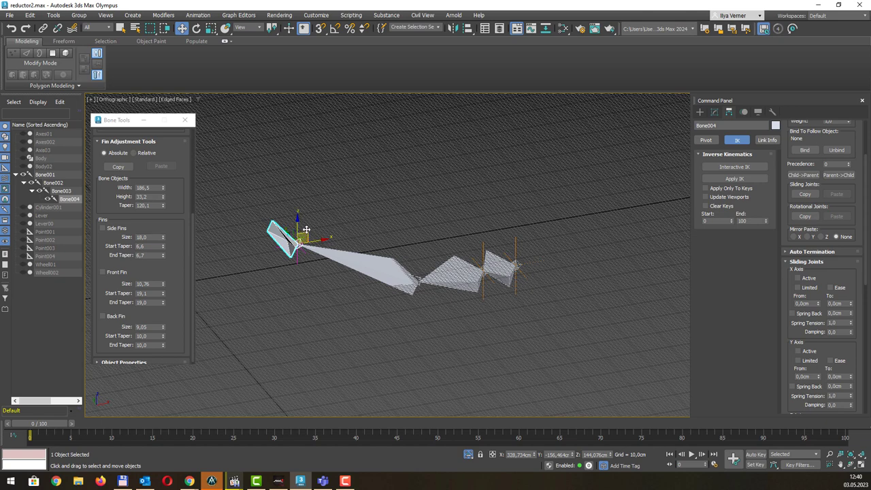
mouse_move(306, 230)
mouse_down()
mouse_move(350, 184)
mouse_move(446, 134)
mouse_move(356, 251)
mouse_move(285, 182)
mouse_move(304, 217)
mouse_up()
key(f)
scroll(504, 233, down, 2)
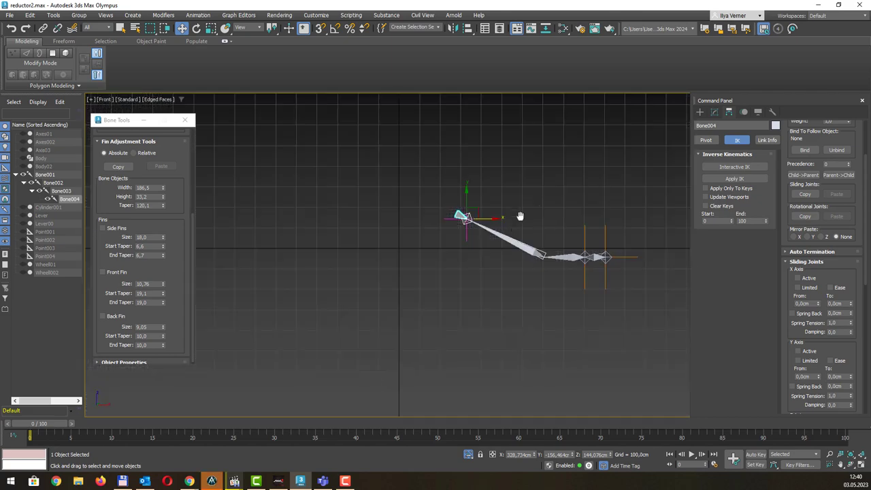
middle_drag(522, 218, 431, 255)
Turn off Y Axis Active in Bone002's Rotational Joints, then clear the bone selection
scroll(825, 275, down, 1)
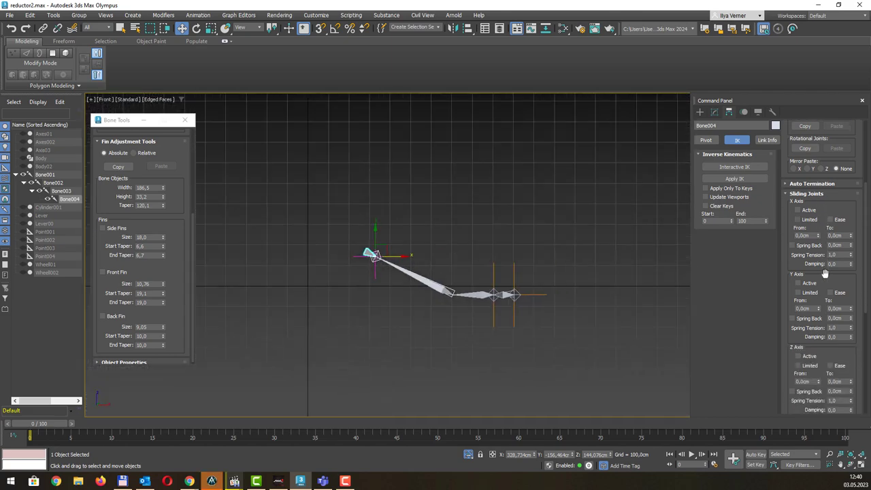
scroll(822, 269, down, 4)
scroll(821, 264, down, 3)
scroll(820, 264, down, 2)
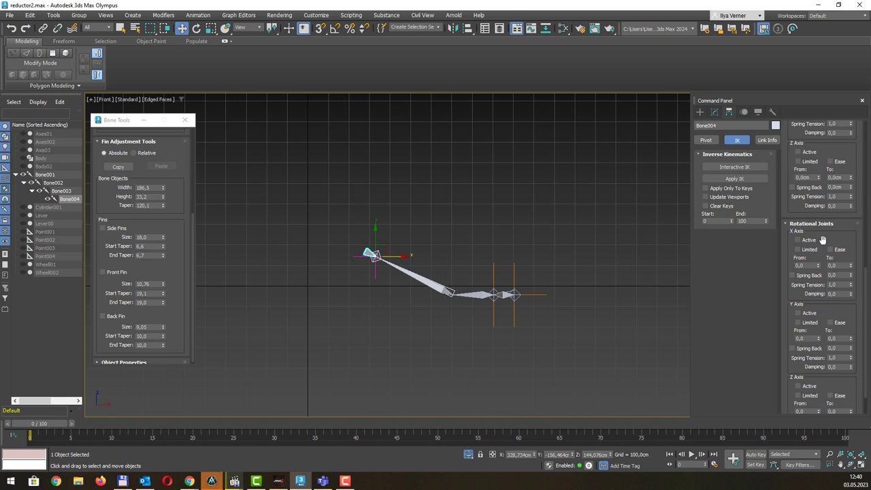
scroll(821, 243, up, 2)
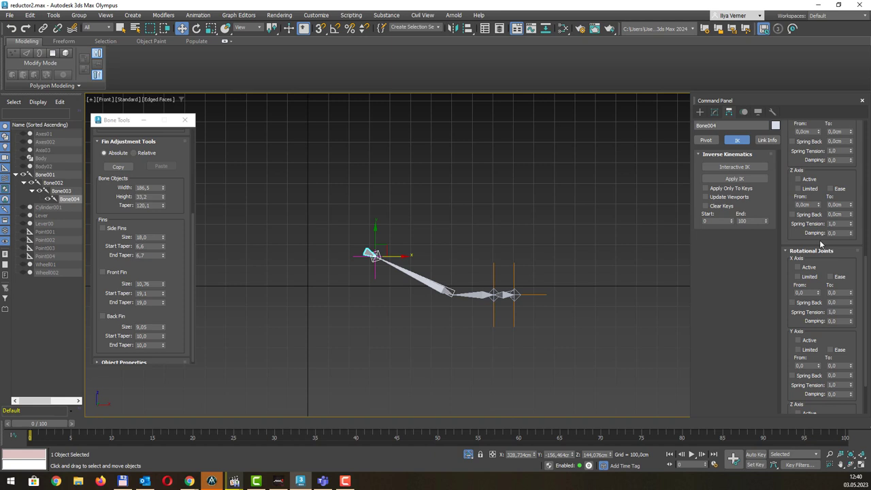
click(471, 294)
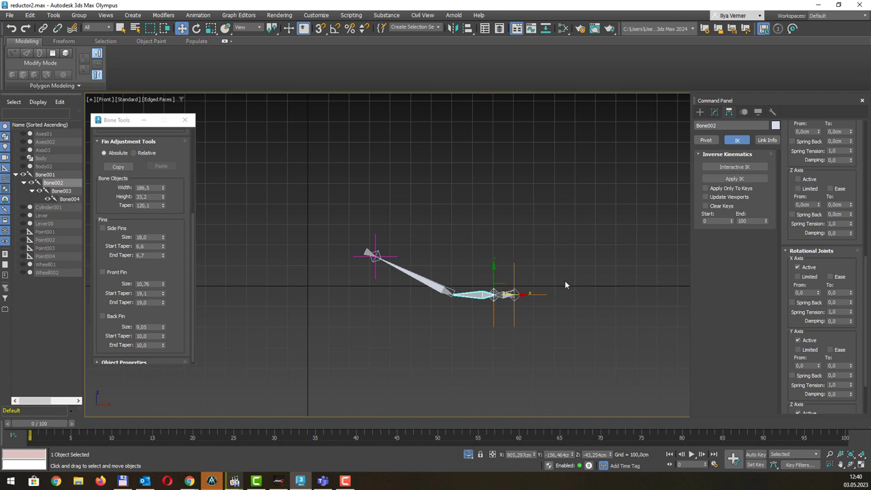
click(805, 343)
drag(416, 294, 415, 296)
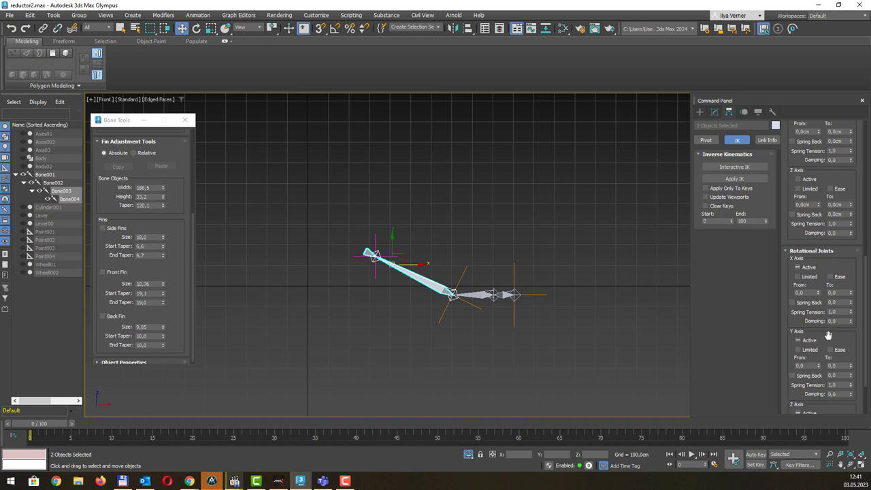
click(439, 237)
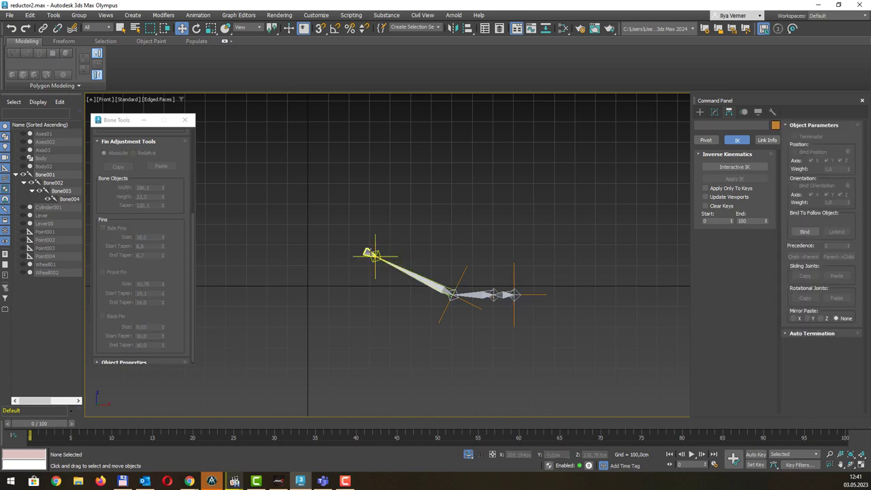
Select Bone004 and pull it to test how the chain follows
click(372, 255)
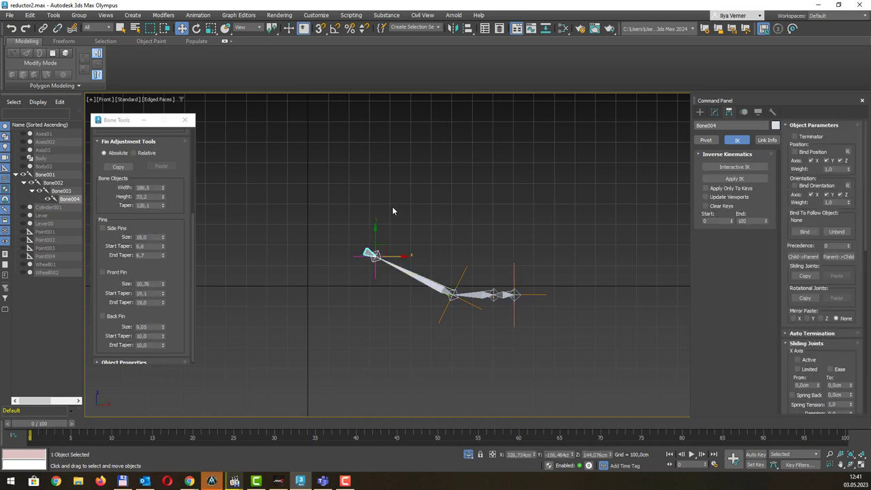
mouse_move(418, 205)
alt+middle_down()
mouse_move(429, 198)
mouse_move(436, 210)
alt+middle_up()
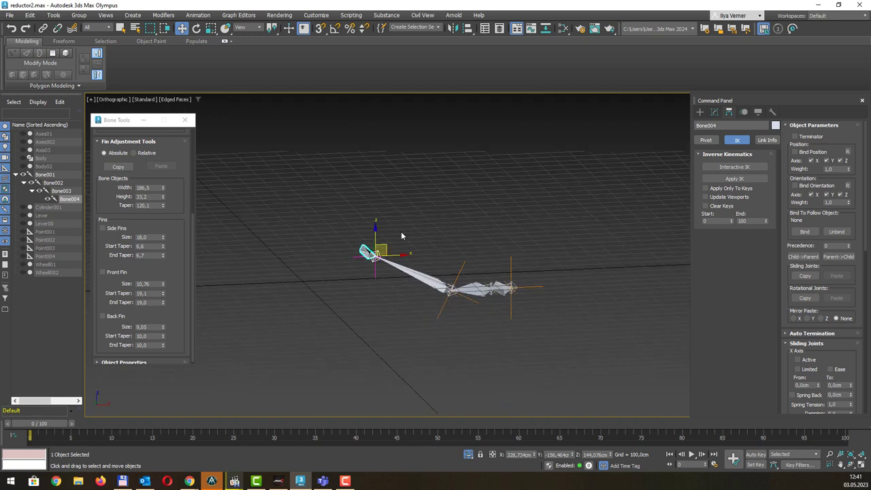
mouse_move(383, 243)
mouse_down()
mouse_move(393, 226)
mouse_move(421, 405)
mouse_move(517, 193)
mouse_move(432, 395)
mouse_move(416, 355)
mouse_move(428, 255)
mouse_move(381, 250)
mouse_up()
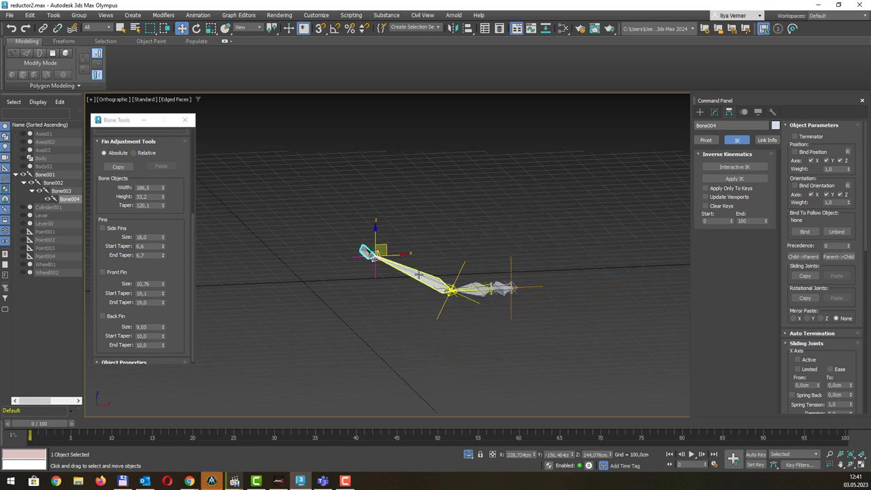
Select Bone003 and scroll to its Rotational Joints X Axis setting, then reselect Bone004
click(450, 289)
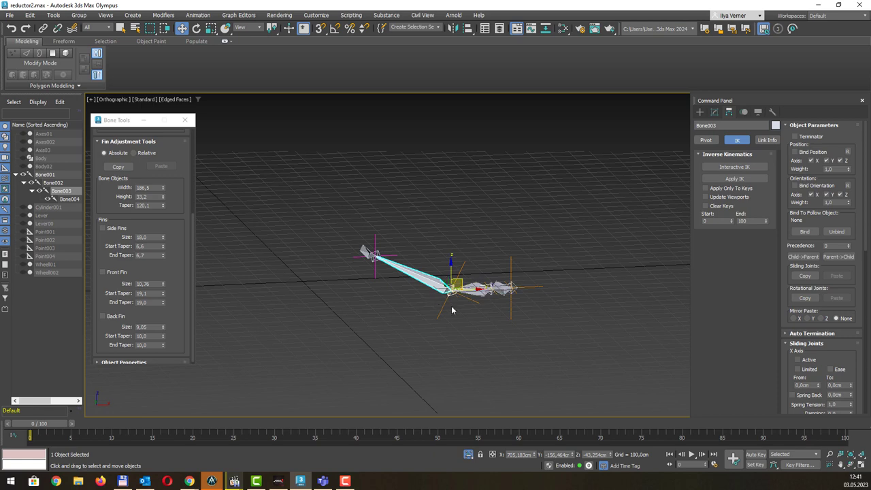
scroll(823, 348, down, 2)
scroll(822, 347, down, 3)
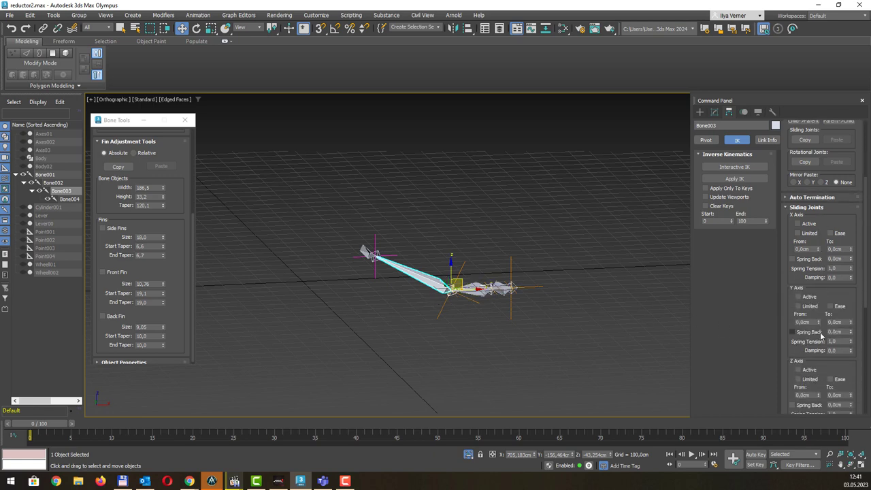
scroll(822, 344, down, 2)
scroll(821, 341, down, 2)
scroll(820, 336, down, 3)
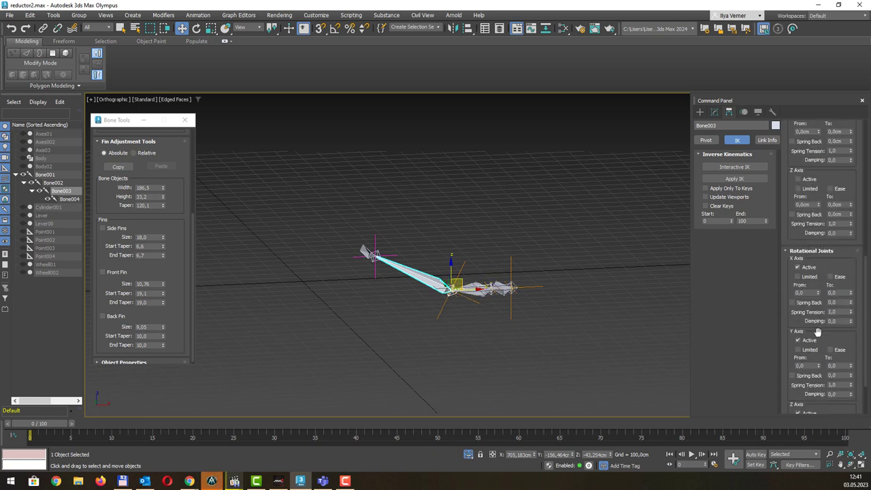
scroll(820, 334, down, 3)
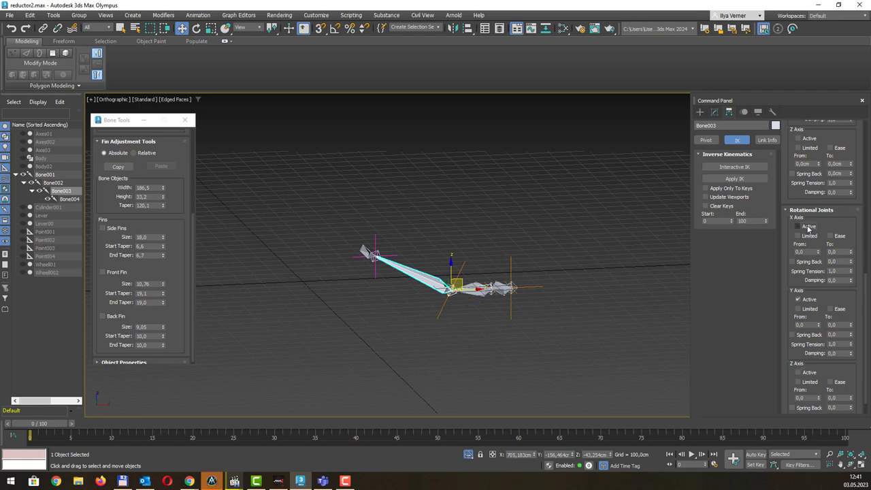
click(368, 253)
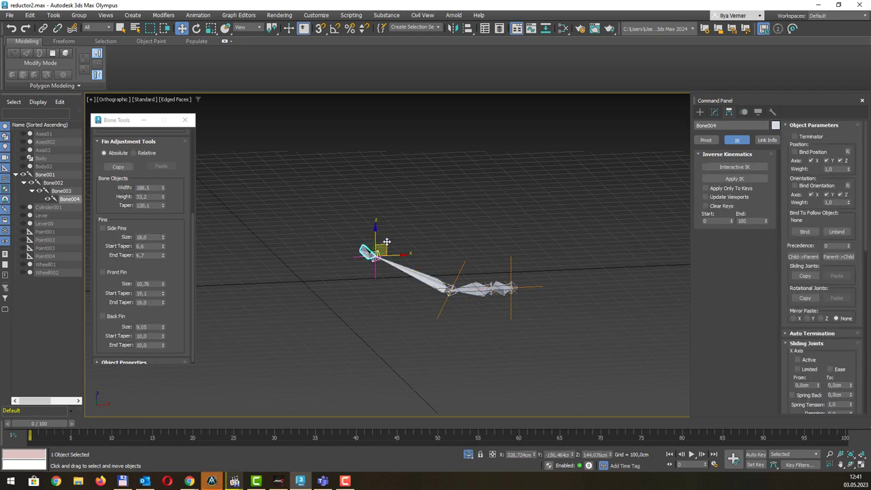
Drag the end bone to test the chain bending, then frame the bones in Front view and end isolation
mouse_move(387, 242)
mouse_down()
mouse_move(428, 352)
mouse_move(422, 267)
mouse_move(438, 212)
mouse_move(415, 310)
mouse_move(417, 271)
mouse_move(384, 231)
mouse_up()
key(f)
key(z)
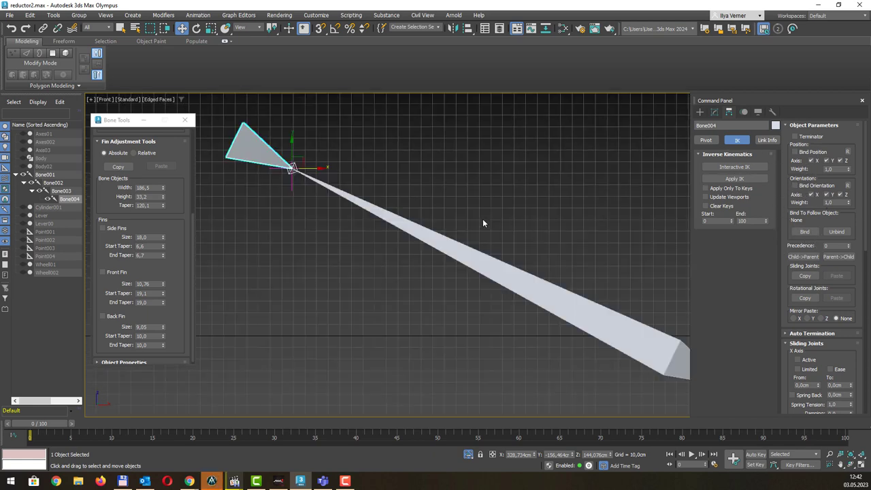
middle_drag(533, 201, 500, 242)
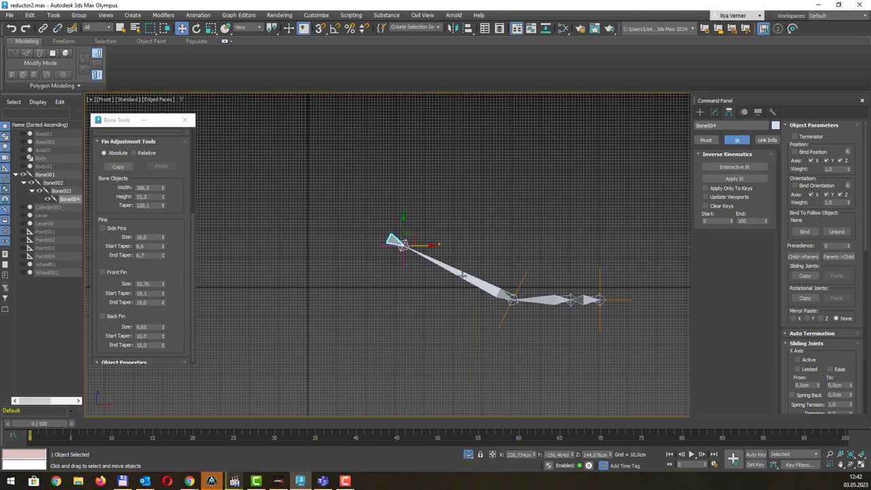
click(468, 455)
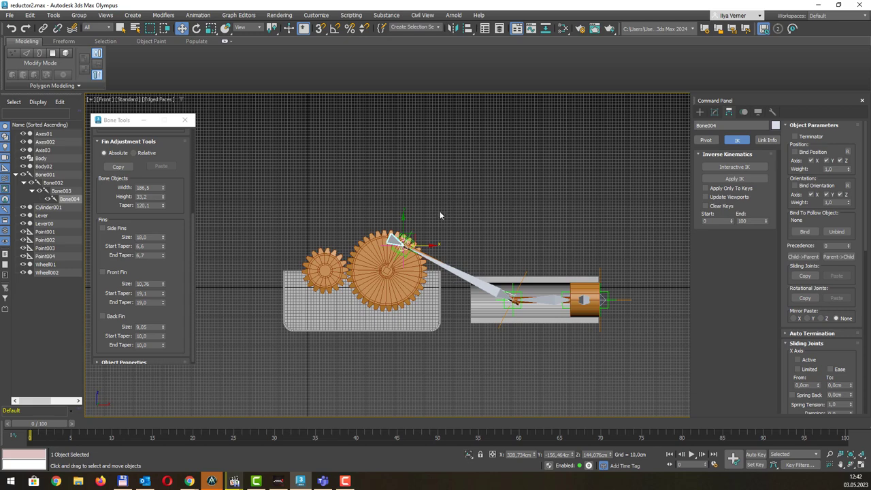
Orbit the perspective view around the full mechanism and select the bone hierarchy from Bone001
key(p)
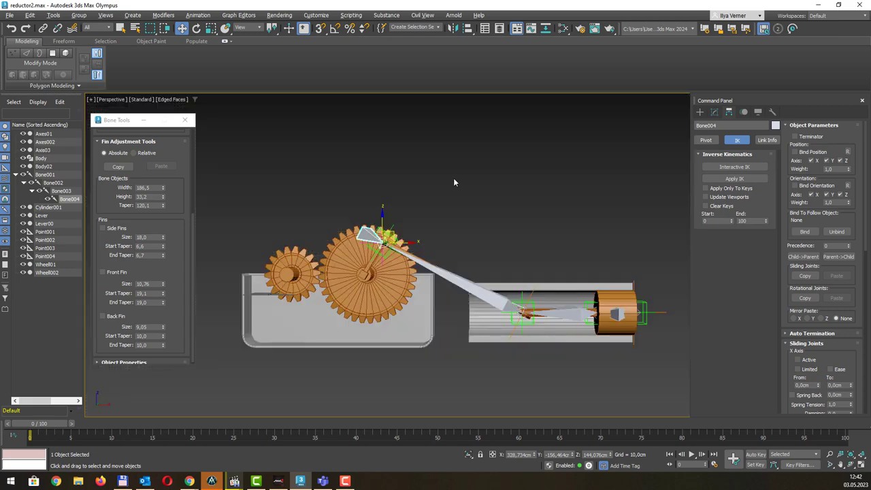
mouse_move(454, 182)
alt+middle_down()
mouse_move(462, 201)
mouse_move(459, 185)
alt+middle_up()
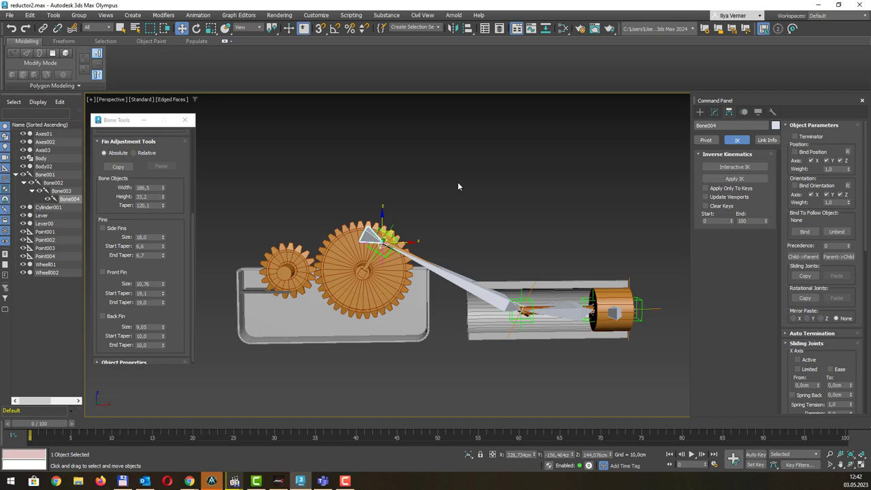
mouse_move(458, 186)
alt+middle_down()
mouse_move(450, 188)
mouse_move(466, 199)
mouse_move(503, 194)
mouse_move(484, 143)
mouse_move(457, 169)
mouse_move(436, 222)
mouse_move(462, 217)
mouse_move(446, 181)
mouse_move(451, 196)
alt+middle_up()
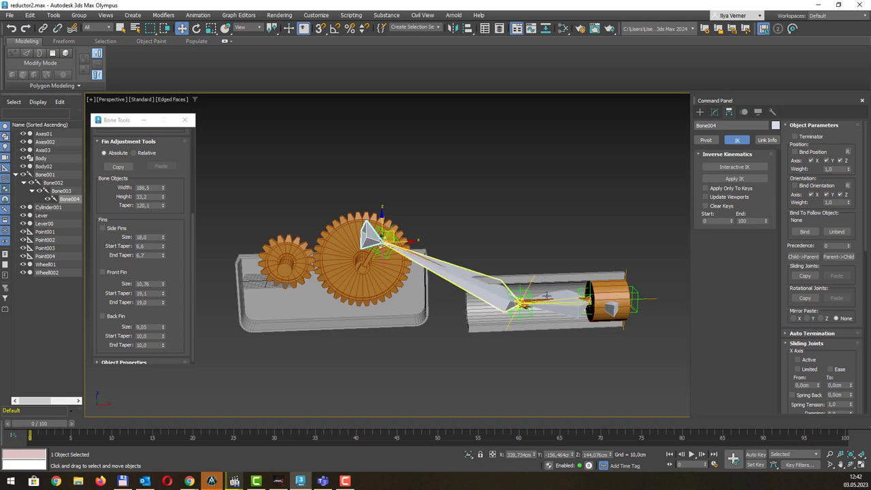
scroll(516, 275, up, 3)
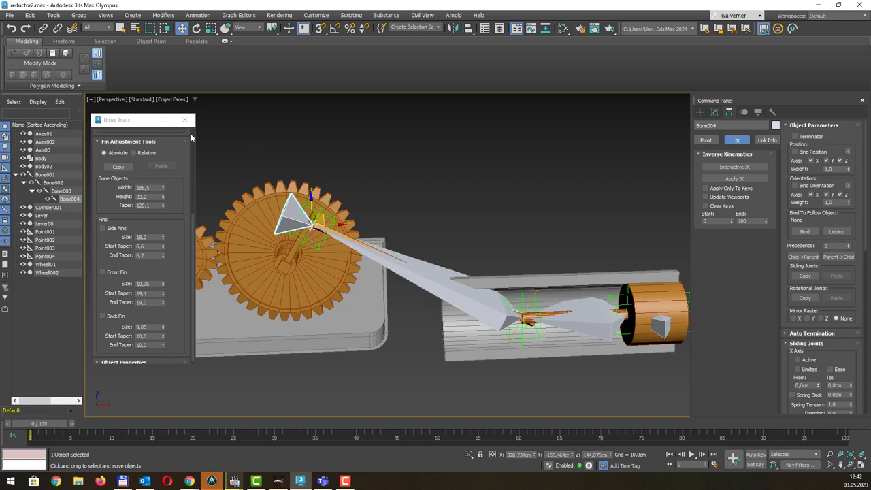
click(45, 176)
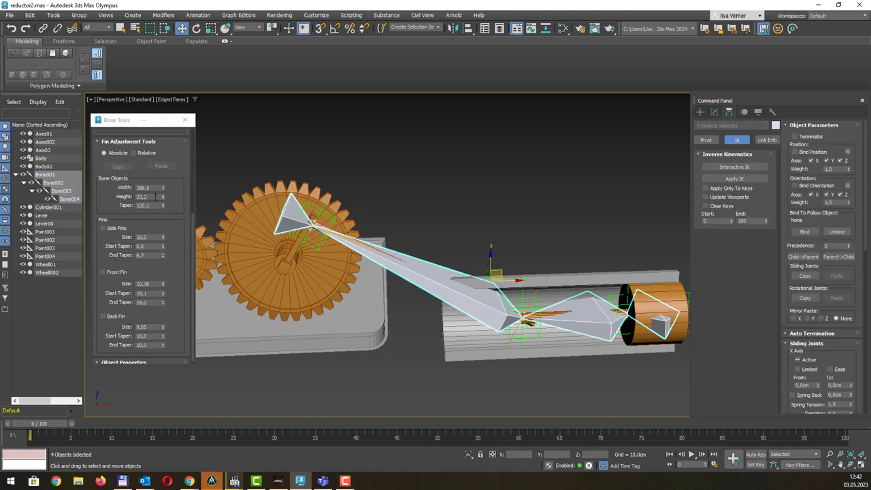
Set the Bone Tools Height to 2,0 for all four bones, then select the Point004 helper
drag(153, 197, 100, 197)
text(2)
key(Return)
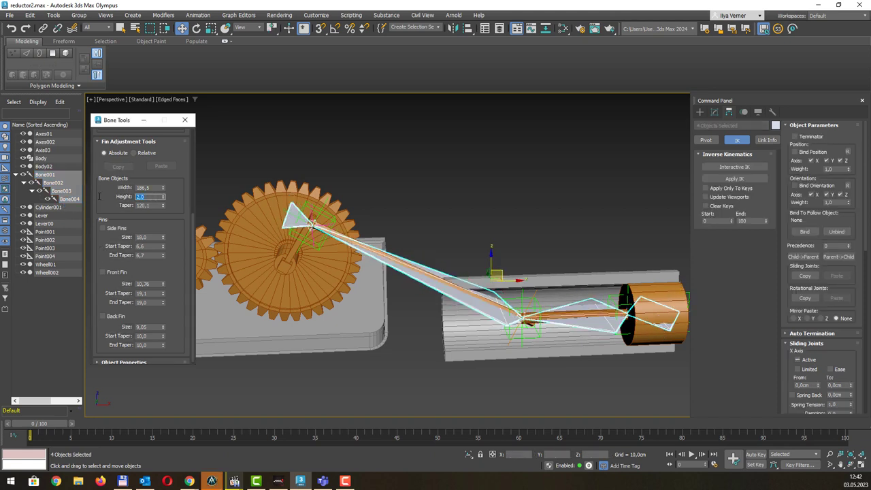
mouse_move(555, 250)
alt+middle_down()
mouse_move(550, 227)
mouse_move(561, 226)
mouse_move(524, 217)
alt+middle_up()
click(544, 218)
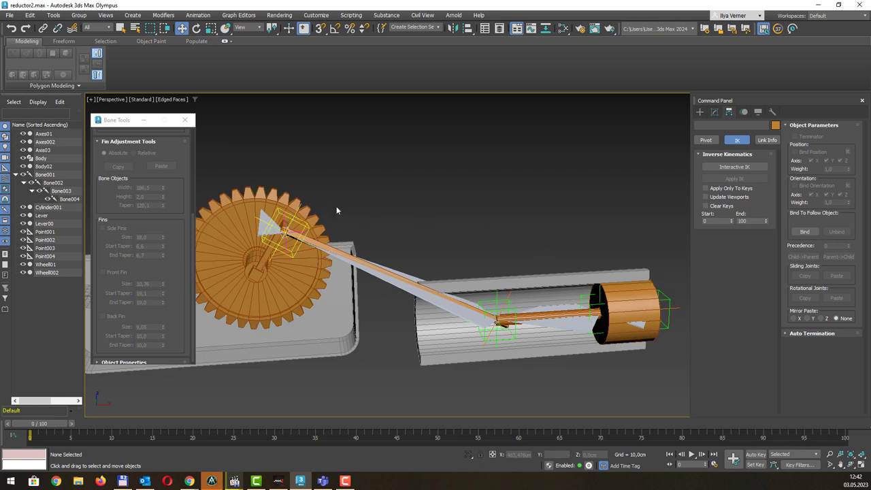
middle_drag(375, 181, 416, 189)
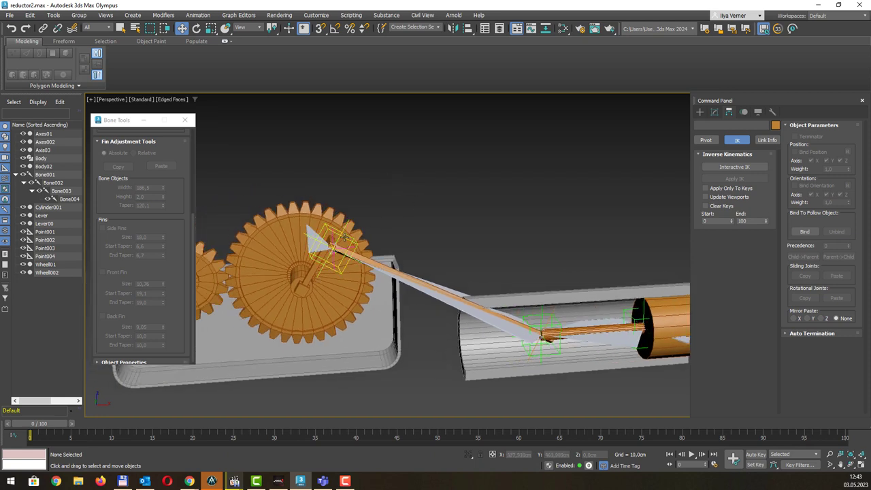
click(345, 237)
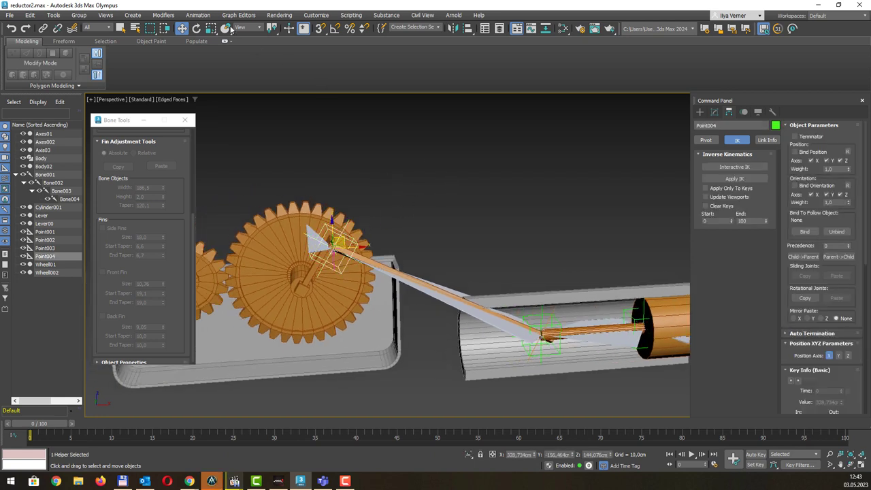
Try a position constraint from Point004 to Lever00, then undo it
click(198, 15)
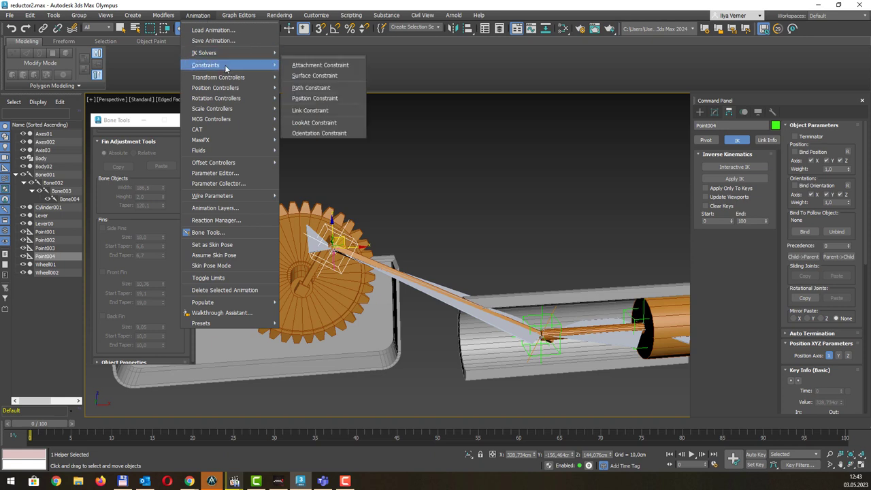
mouse_move(205, 64)
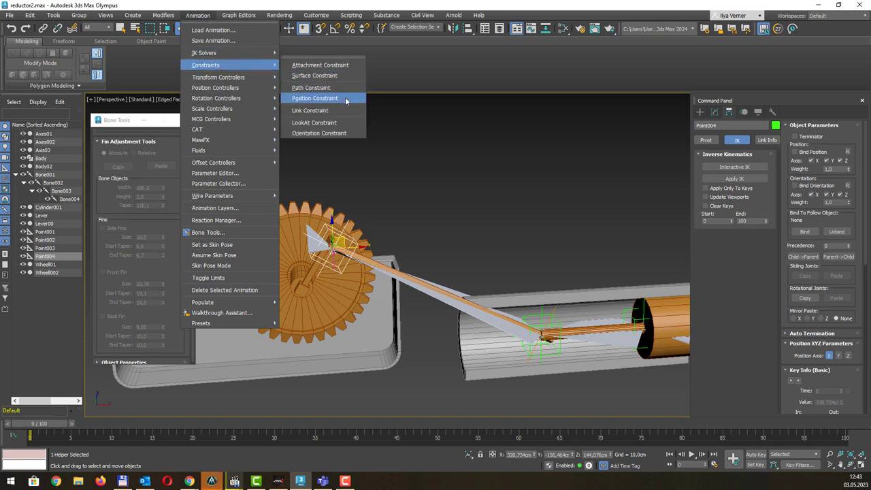
click(345, 99)
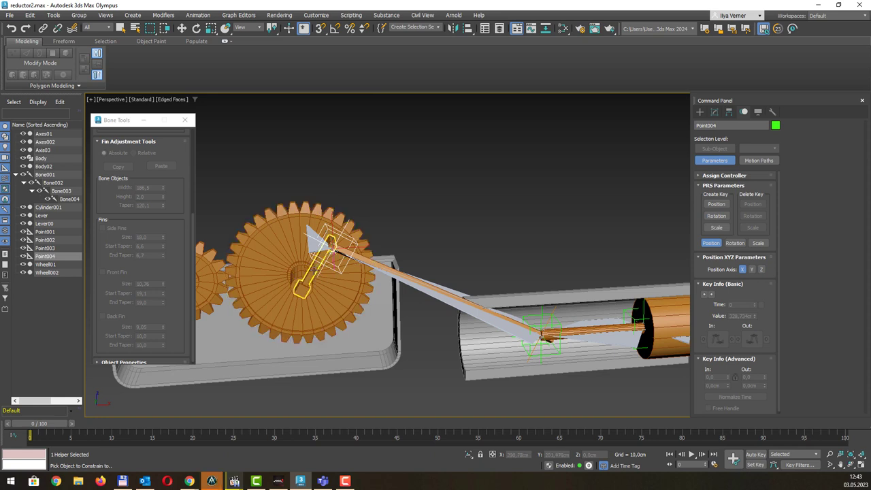
click(314, 271)
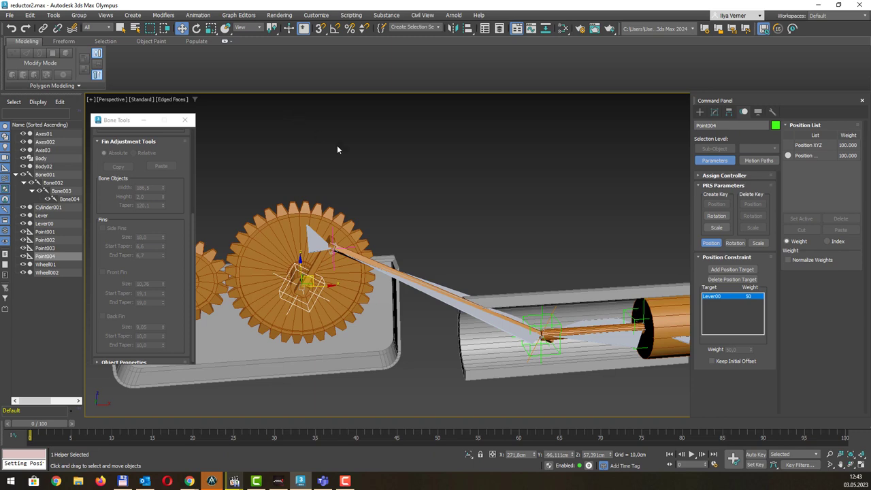
mouse_move(337, 145)
alt+middle_down()
mouse_move(429, 160)
mouse_move(436, 148)
mouse_move(400, 171)
alt+middle_up()
key(ctrl+z)
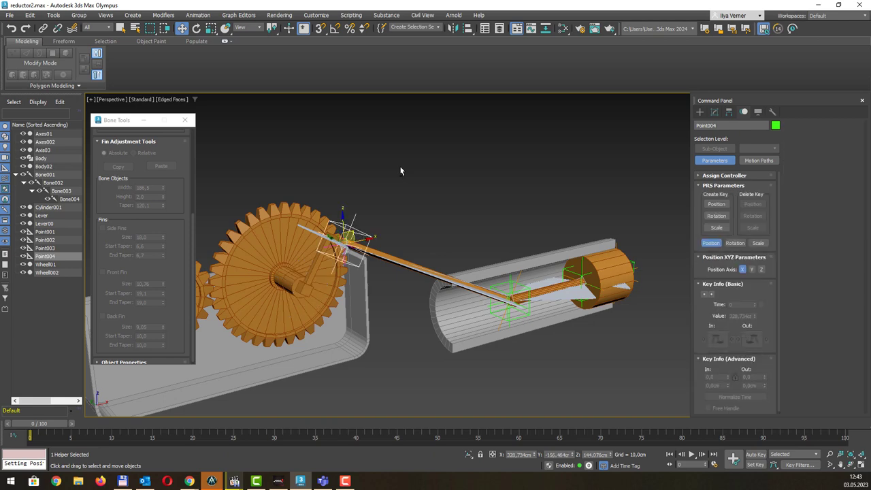
key(shift+z)
key(shift+z)
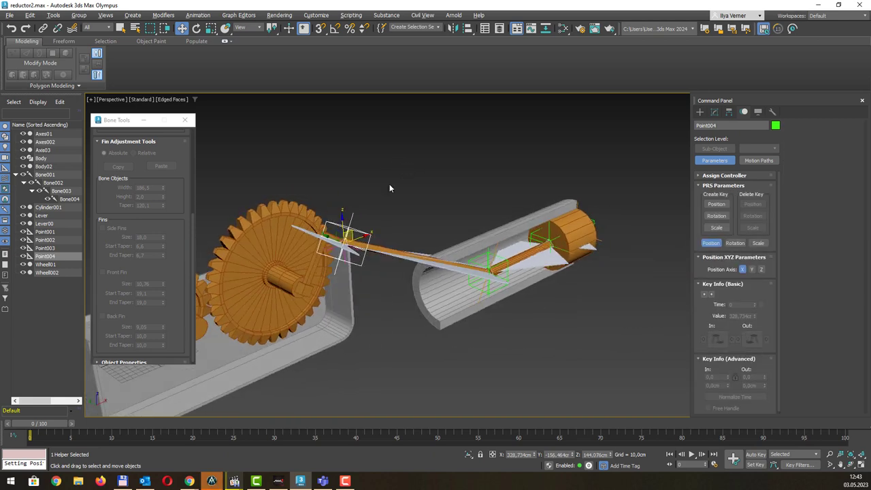
key(shift+z)
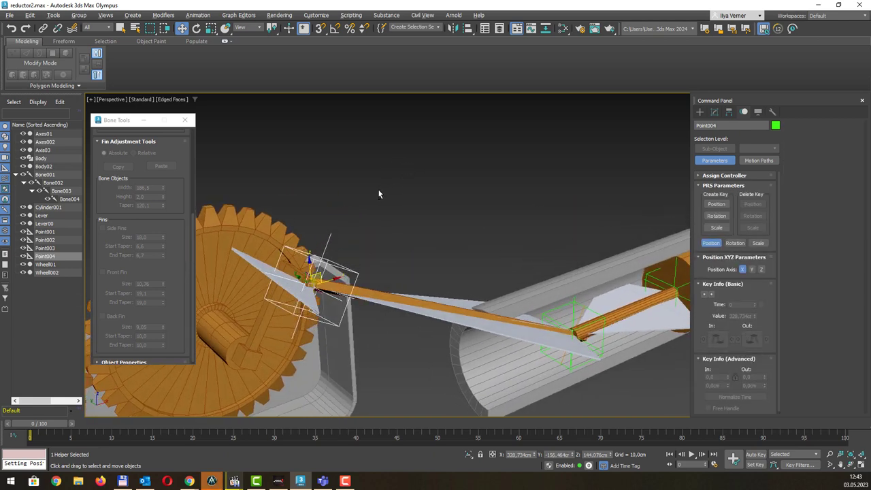
key(shift+z)
key(shift+z)
key(shift+z)
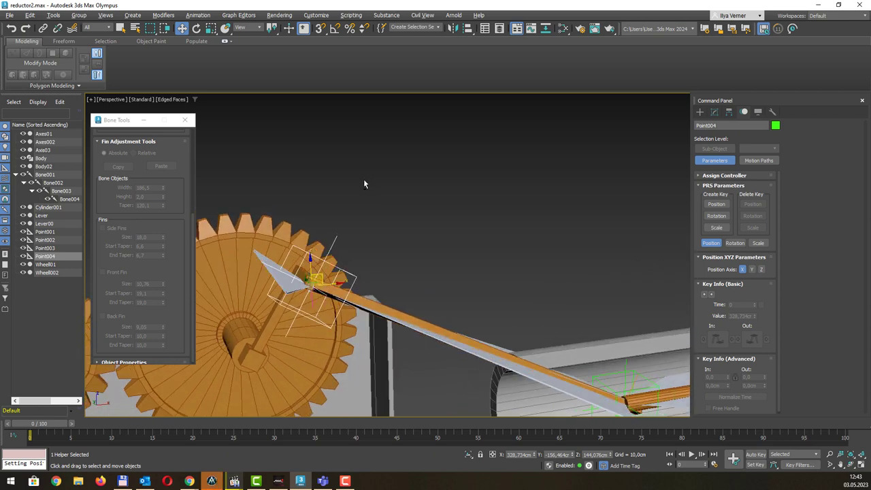
Zoom in on the gear in Front view and select the end bone Bone004 at the crank pin
mouse_move(383, 194)
middle_down()
mouse_move(422, 165)
mouse_move(428, 180)
middle_up()
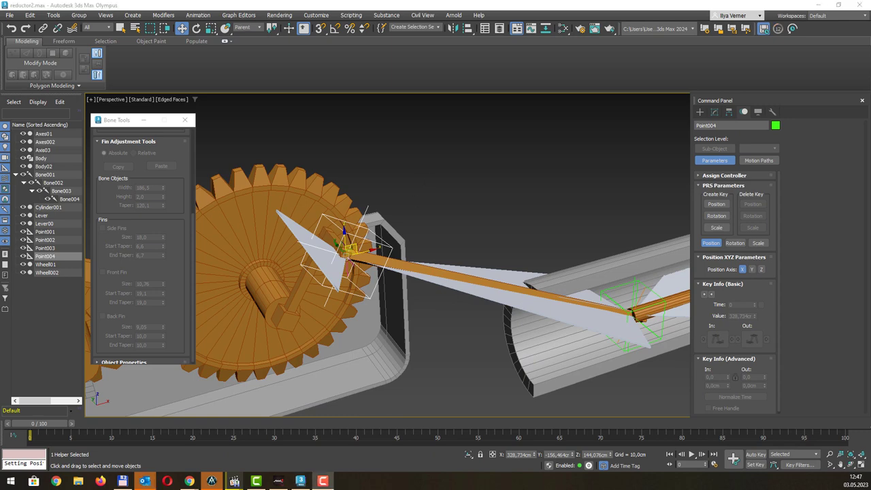
alt+middle_drag(430, 188, 457, 184)
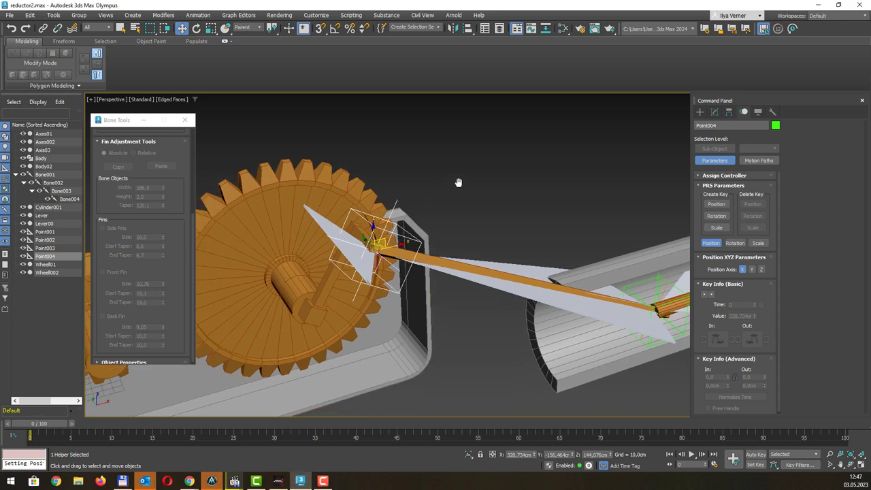
click(467, 172)
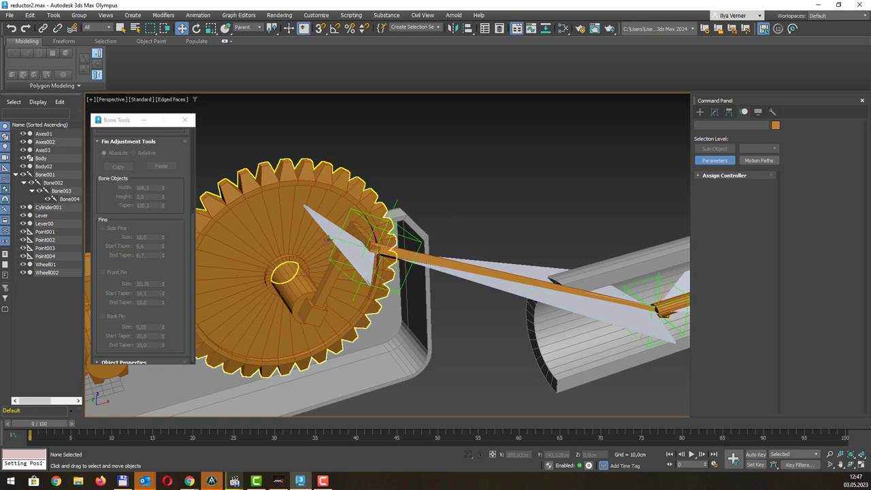
key(f)
scroll(379, 212, up, 1)
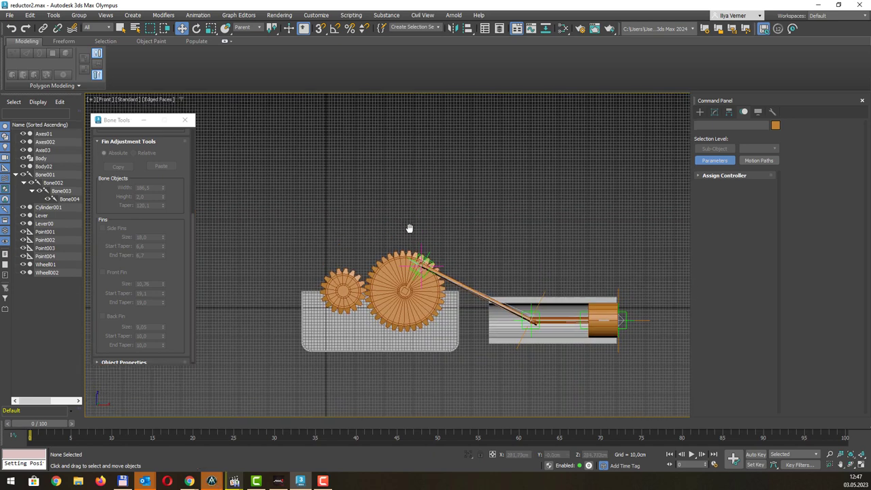
scroll(429, 241, up, 3)
scroll(429, 242, up, 2)
middle_drag(417, 295, 408, 209)
click(371, 260)
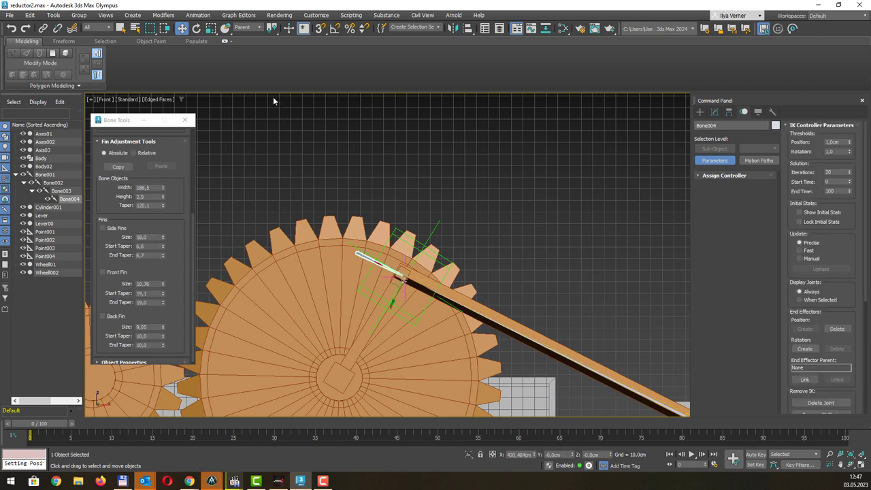
Position-constrain Bone004 to the Point004 helper, then reselect Point004 in perspective
click(198, 15)
mouse_move(206, 65)
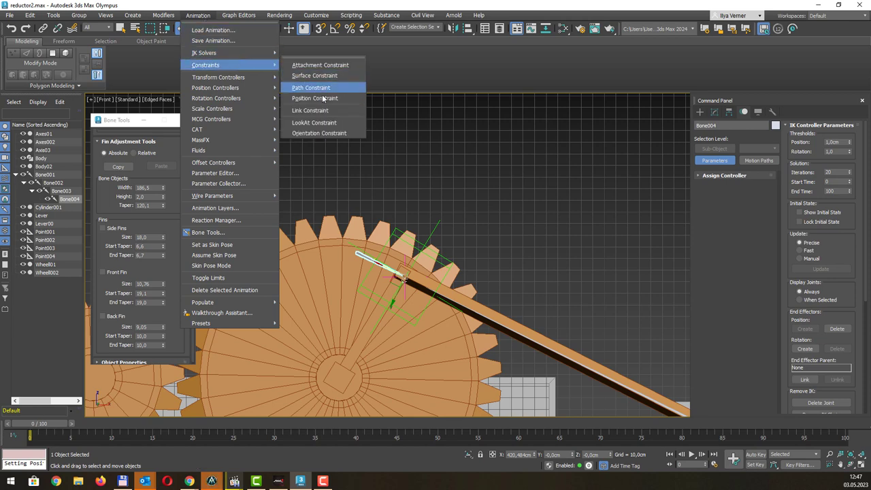
click(324, 99)
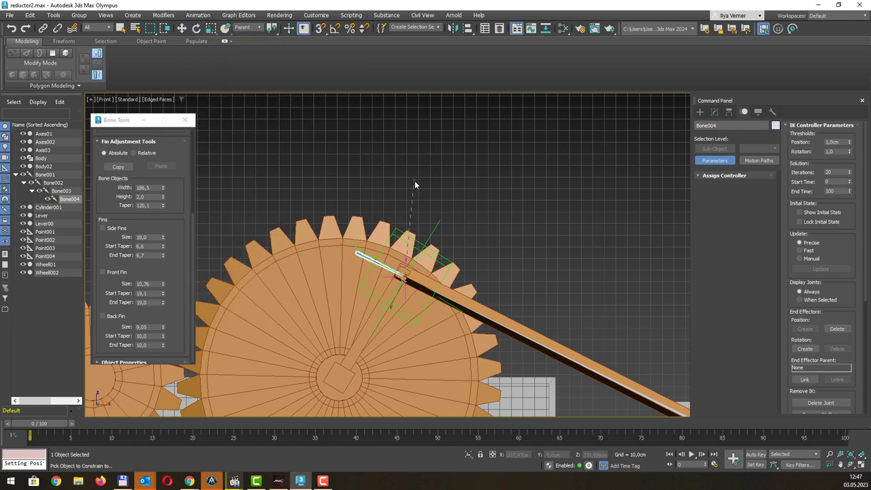
click(399, 229)
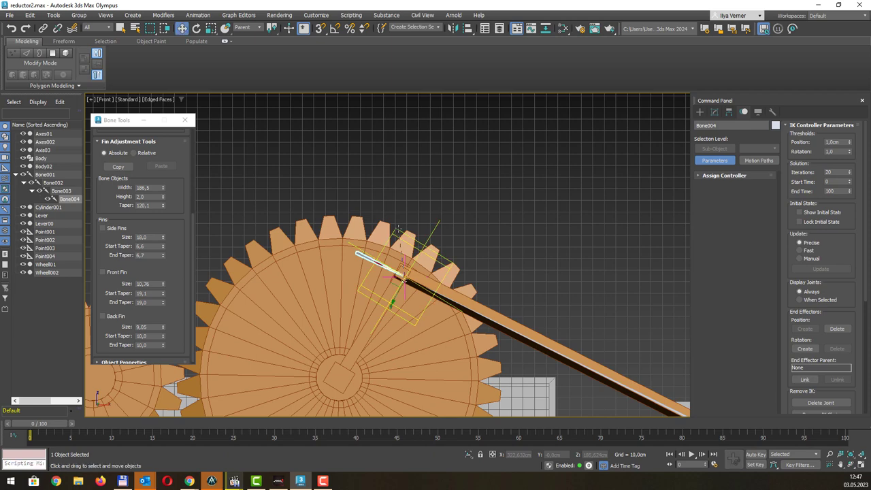
scroll(397, 204, down, 2)
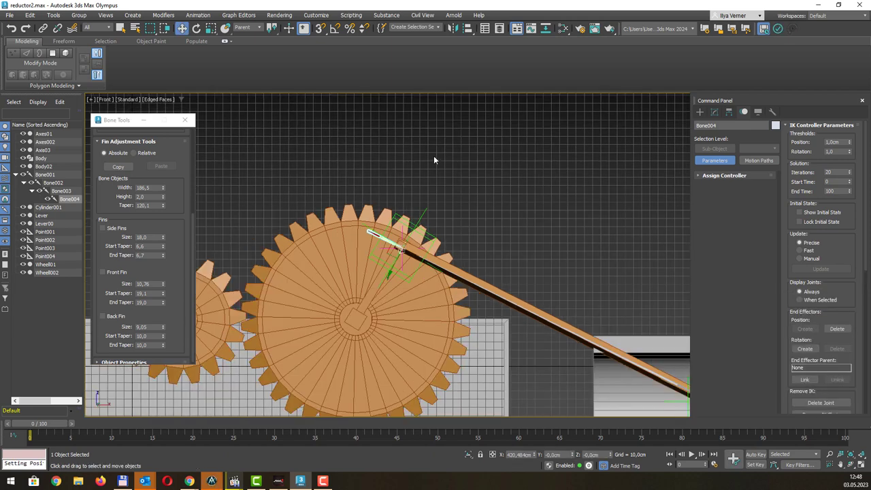
key(p)
mouse_move(434, 155)
alt+middle_down()
mouse_move(451, 178)
mouse_move(405, 197)
alt+middle_up()
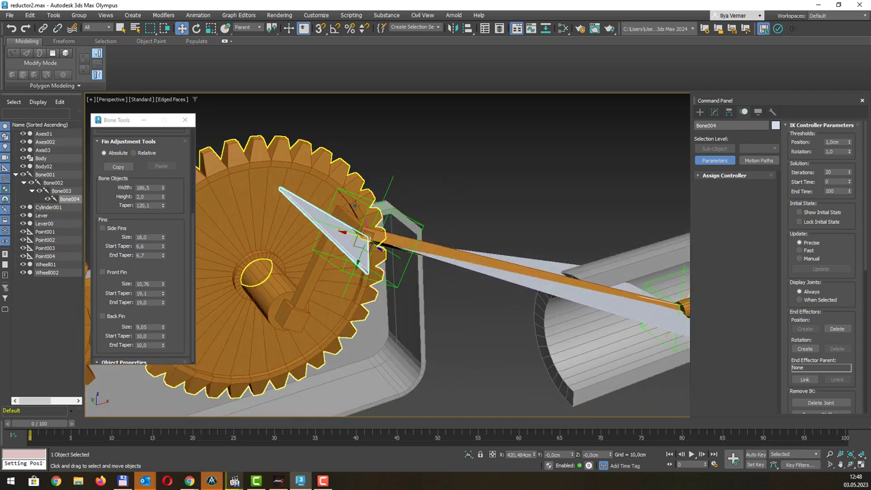
click(381, 219)
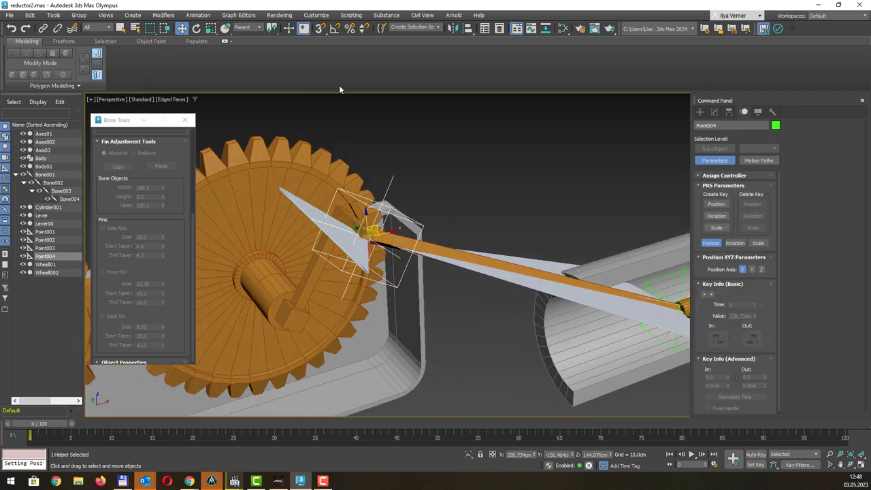
Link Point004 as a child of the Lever00 crank arm
mouse_move(344, 99)
alt+middle_down()
mouse_move(372, 109)
mouse_move(333, 109)
alt+middle_up()
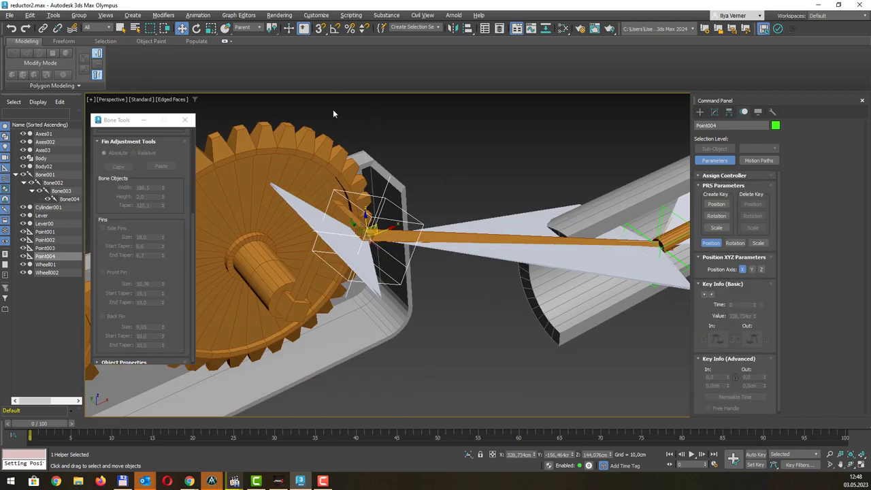
click(42, 28)
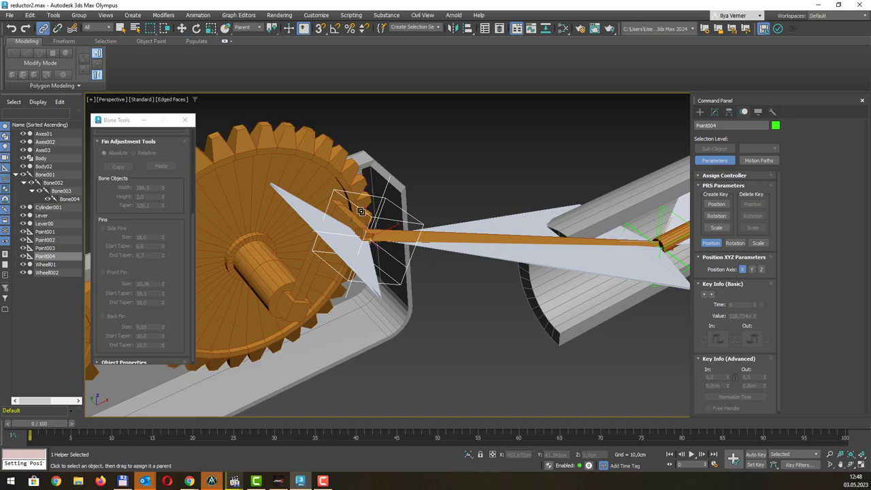
drag(361, 212, 353, 219)
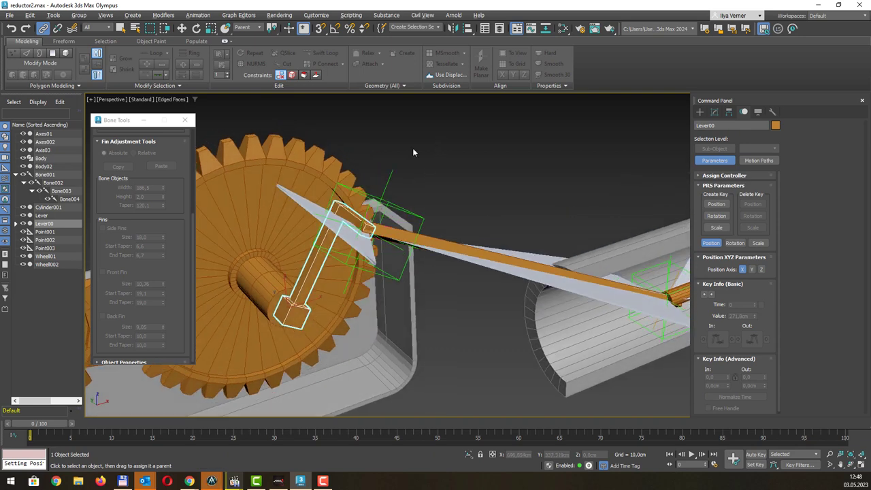
Orbit face-on to the gear and select Wheel002 for rotation
alt+middle_drag(438, 149, 263, 179)
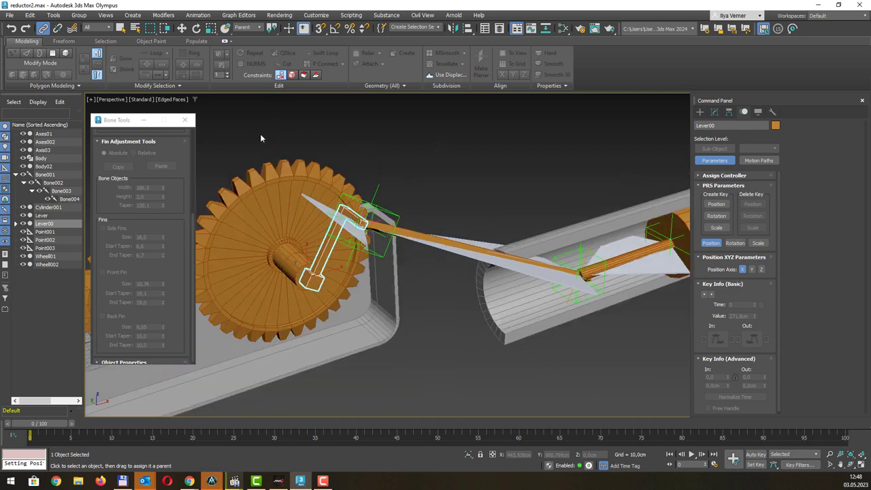
key(e)
click(288, 213)
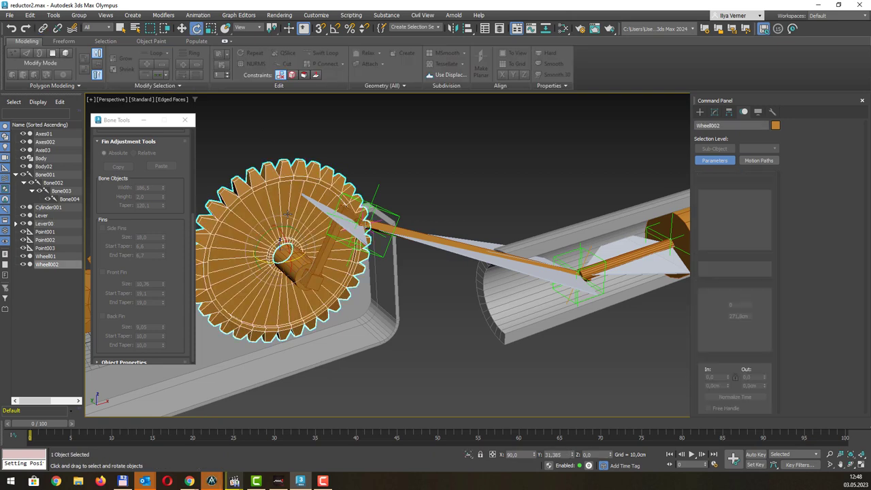
mouse_move(264, 240)
mouse_down()
mouse_move(336, 149)
mouse_move(523, 467)
mouse_move(860, 100)
mouse_up()
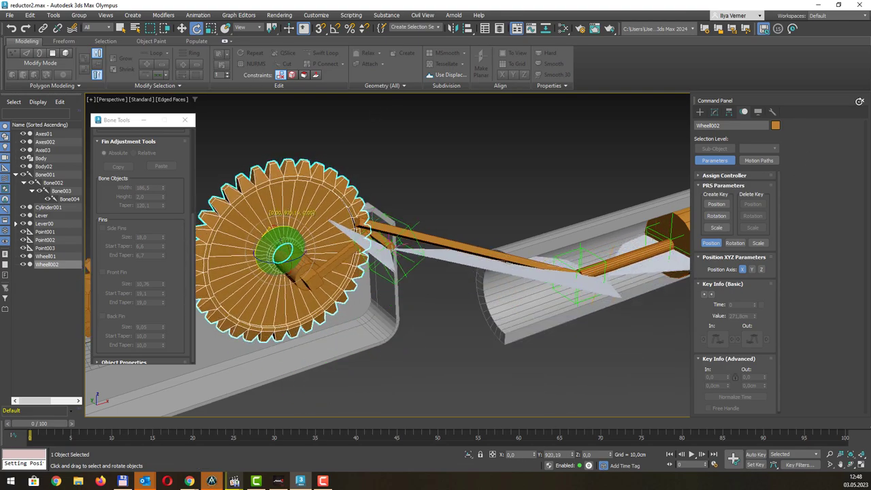
drag(860, 101, 860, 101)
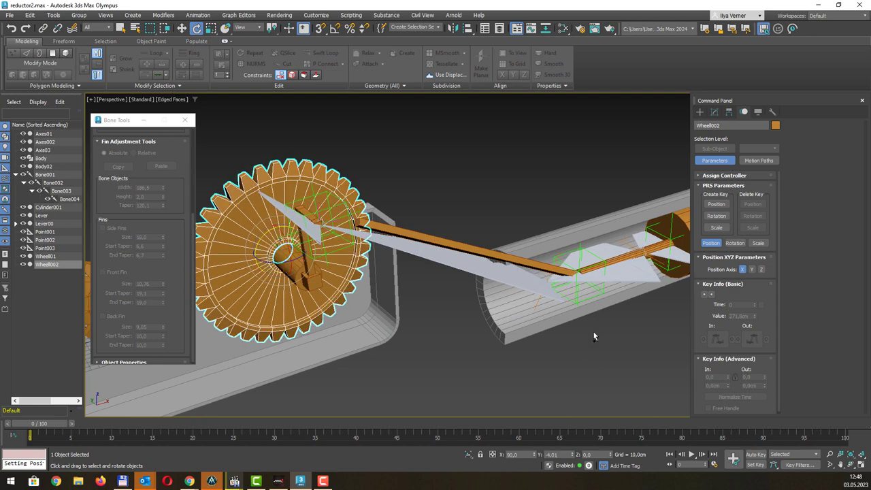
drag(594, 336, 282, 228)
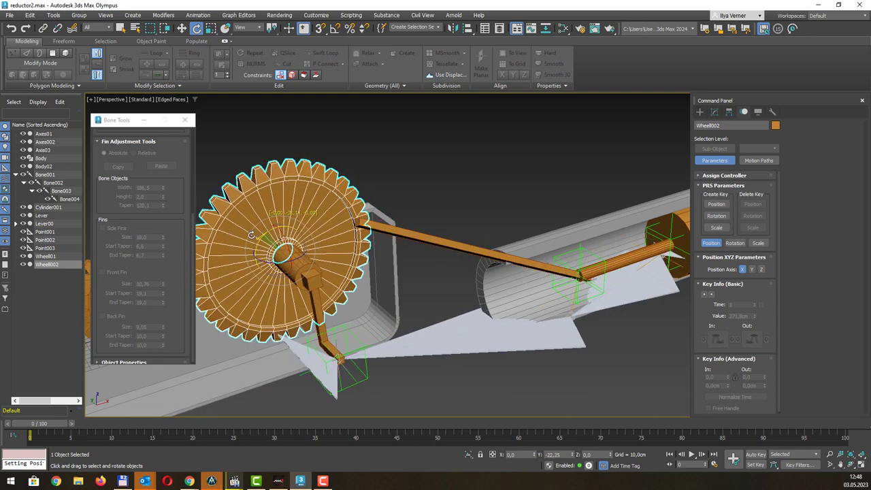
drag(265, 235, 294, 229)
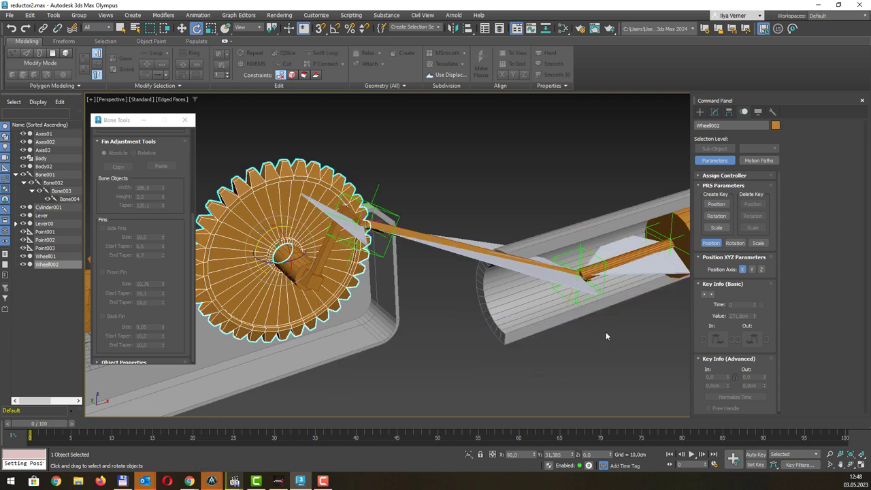
mouse_move(600, 333)
middle_down()
mouse_move(440, 333)
mouse_move(524, 260)
mouse_move(492, 220)
middle_up()
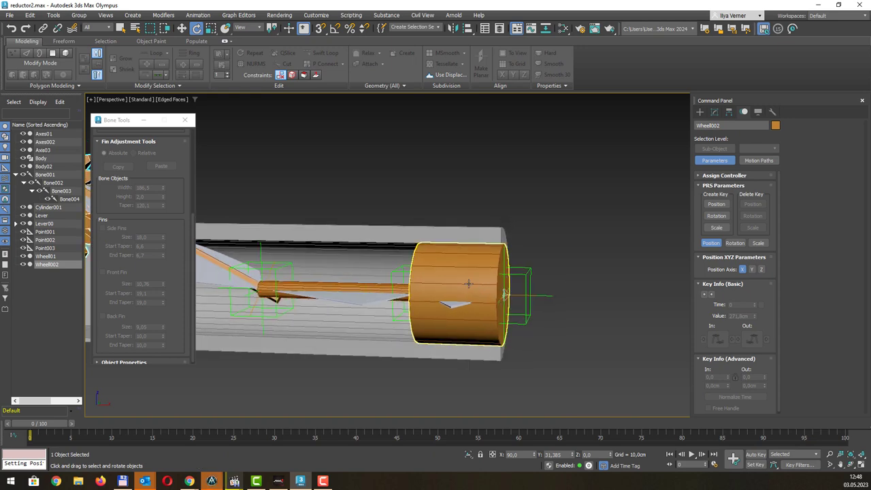
Frame the piston cylinder in the Front view
key(f)
scroll(485, 242, down, 2)
scroll(486, 243, down, 2)
middle_drag(485, 243, 344, 244)
key(F3)
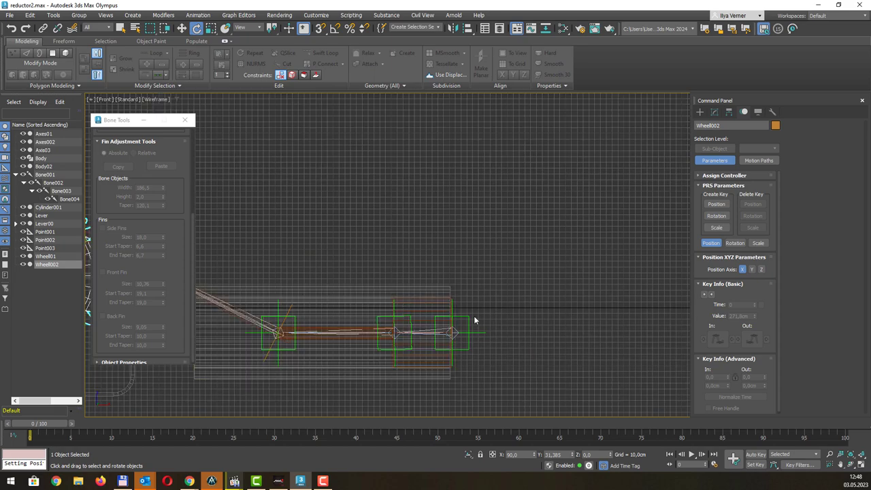
key(ctrl+z)
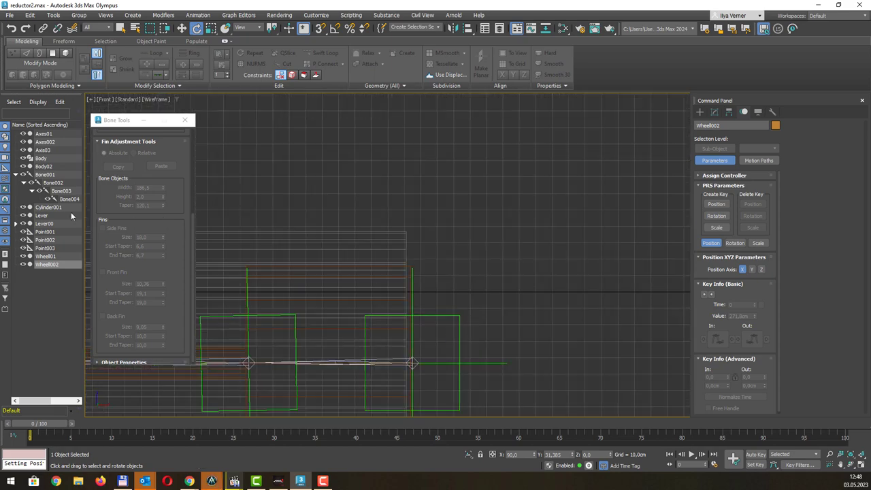
Select Bone001 and dismiss the constraints menu, then select the Point001 helper at the piston end
click(51, 177)
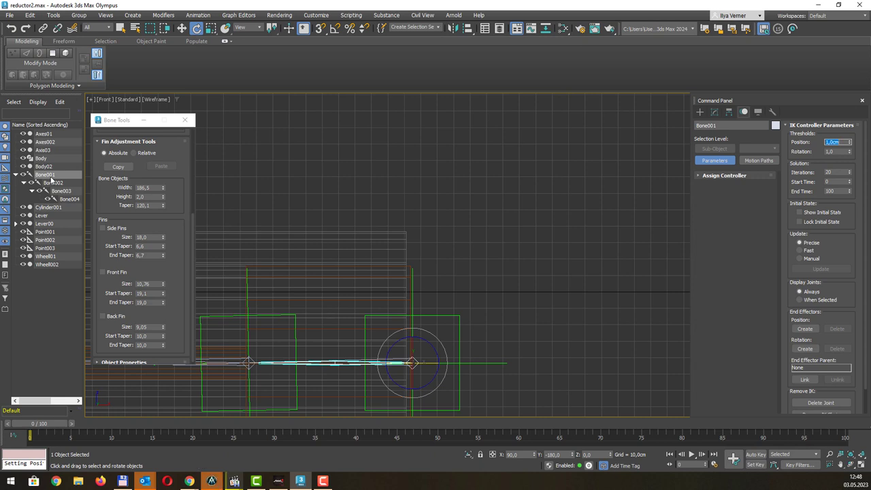
click(198, 15)
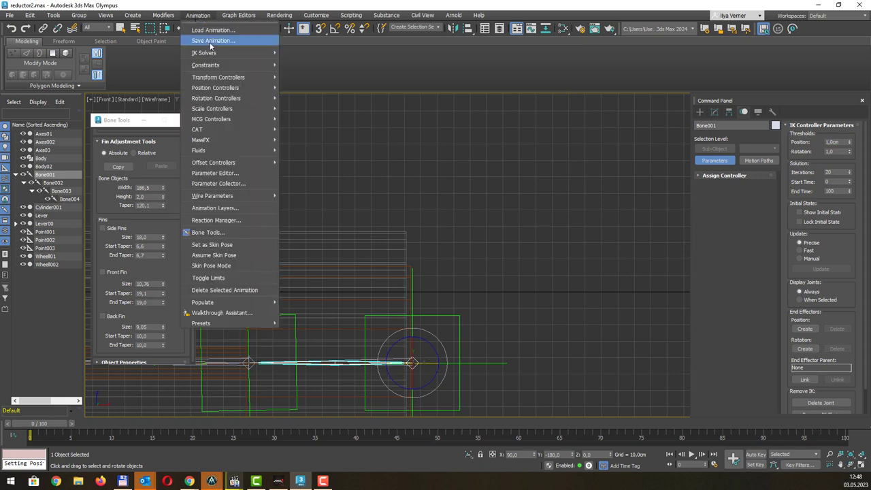
mouse_move(206, 65)
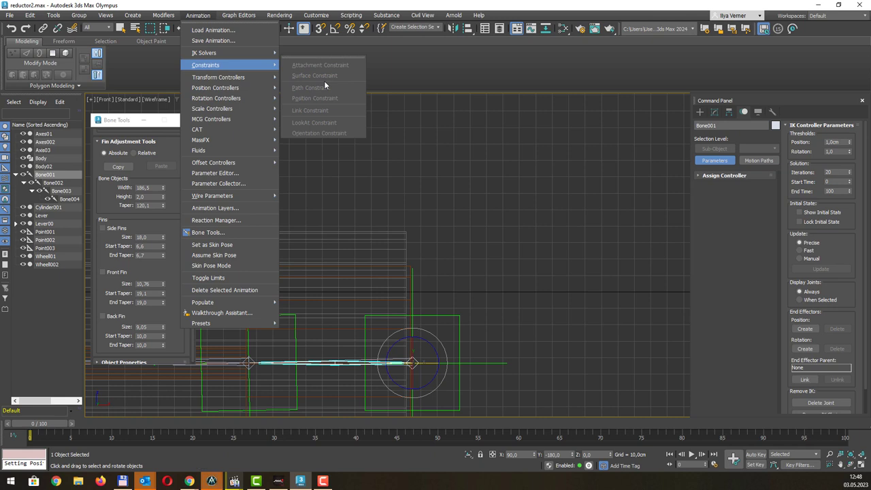
key(Escape)
key(Escape)
click(542, 201)
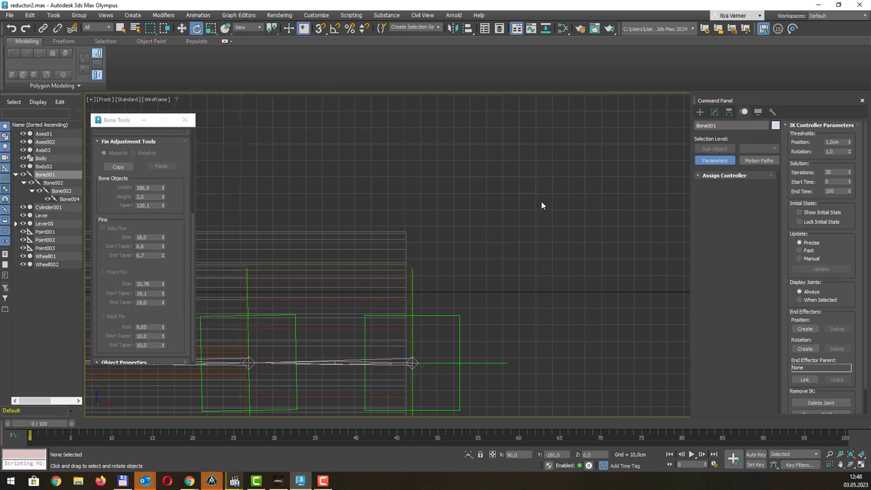
click(413, 363)
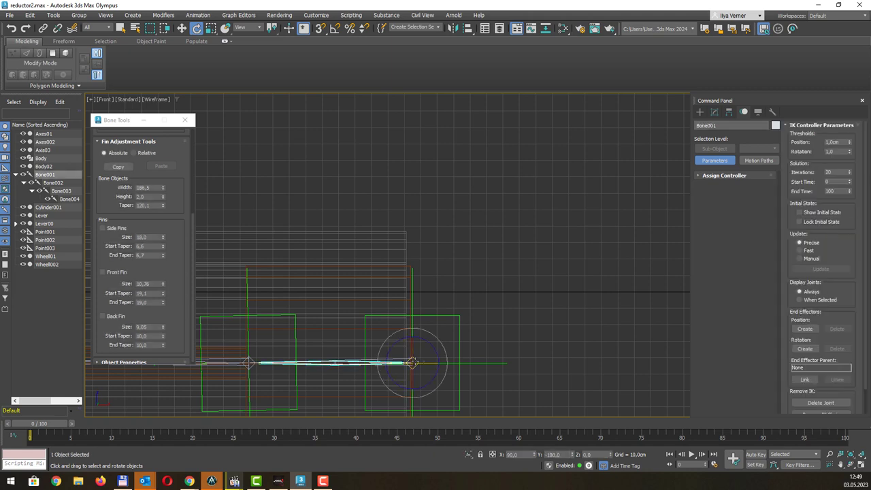
click(198, 15)
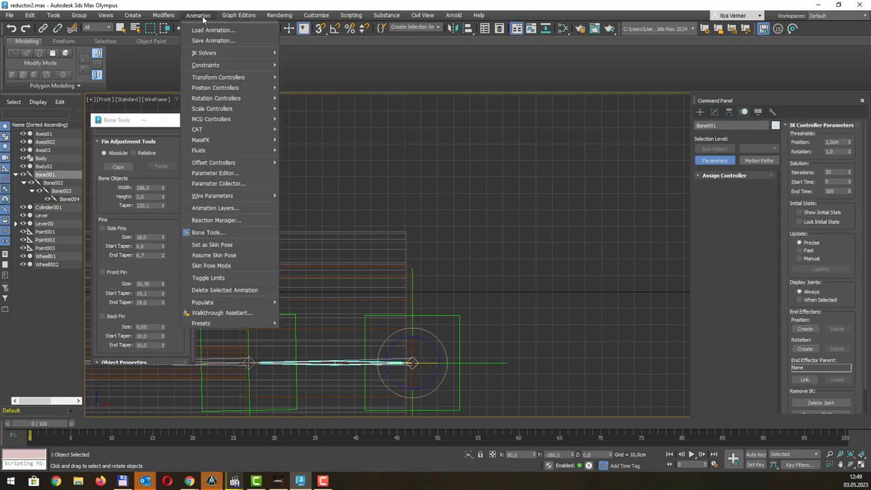
mouse_move(205, 65)
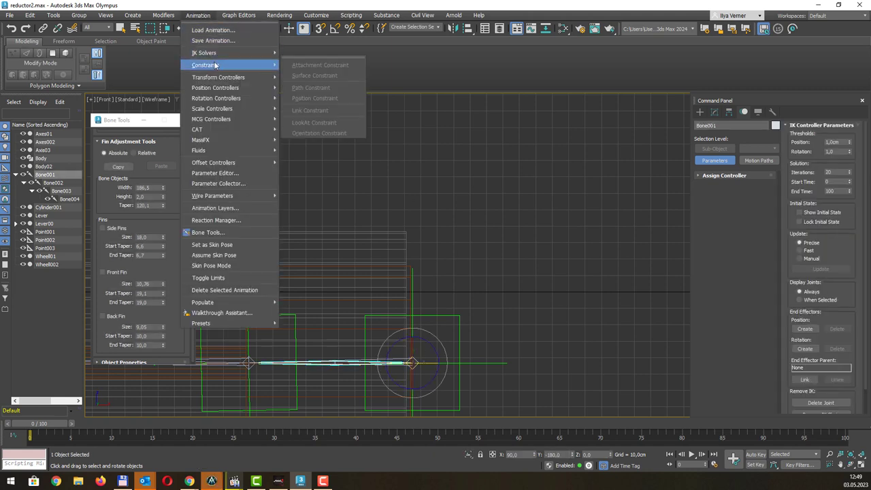
click(521, 237)
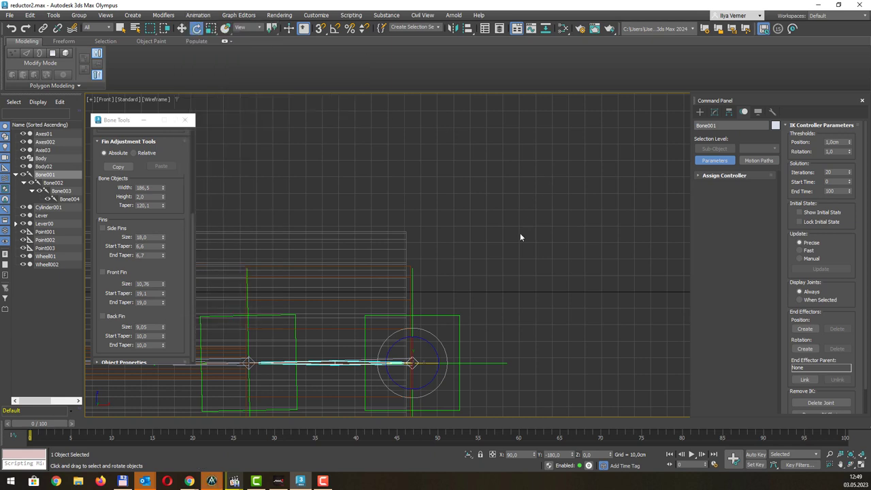
click(460, 317)
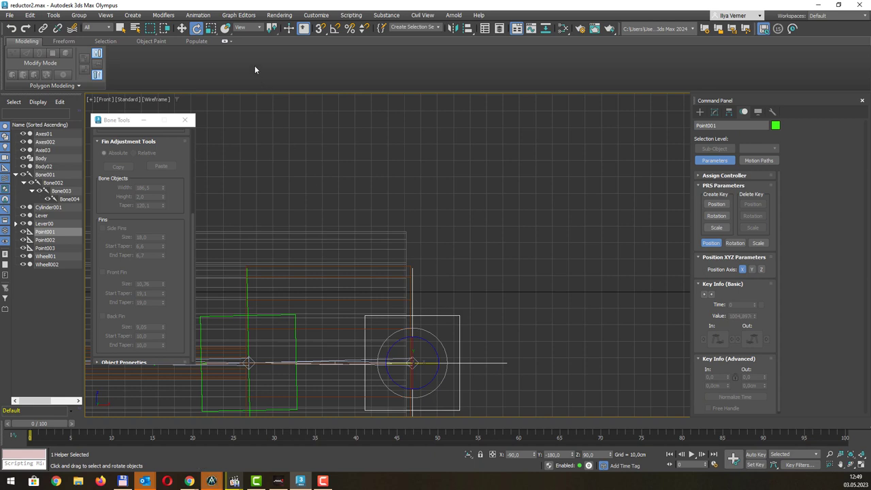
Add a position constraint to Point001 targeting Bone001
click(198, 15)
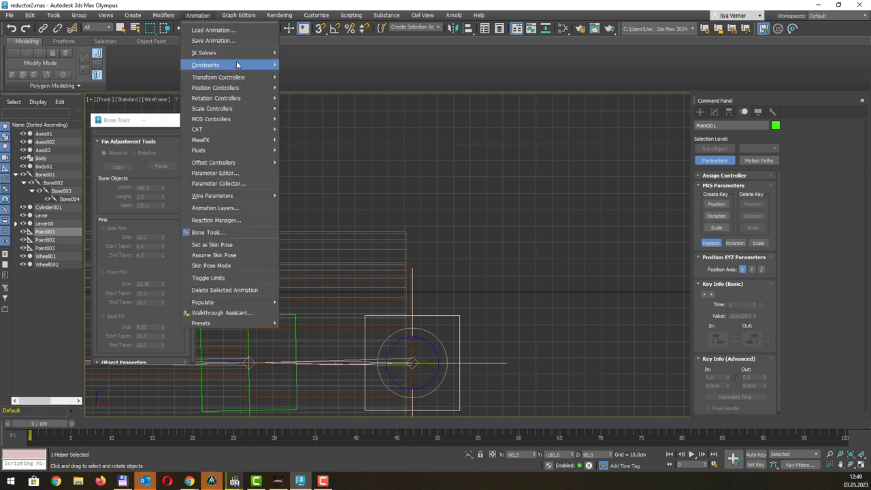
mouse_move(206, 64)
click(322, 98)
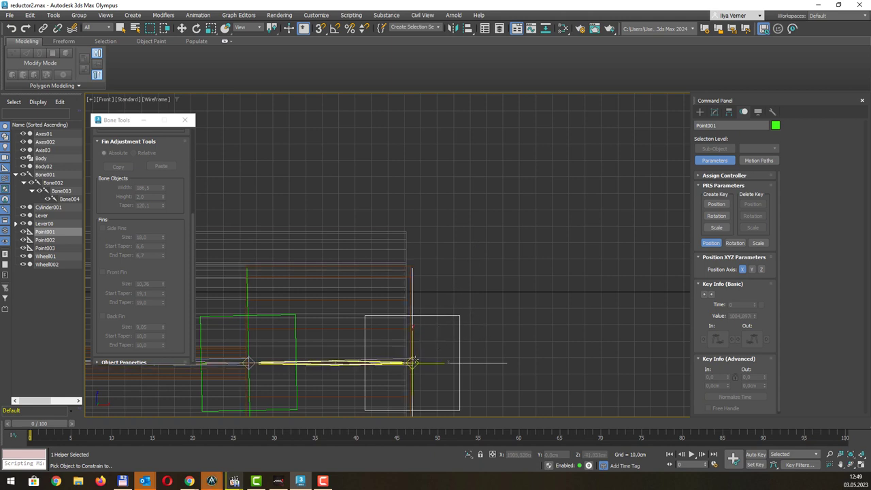
click(414, 362)
scroll(486, 247, down, 2)
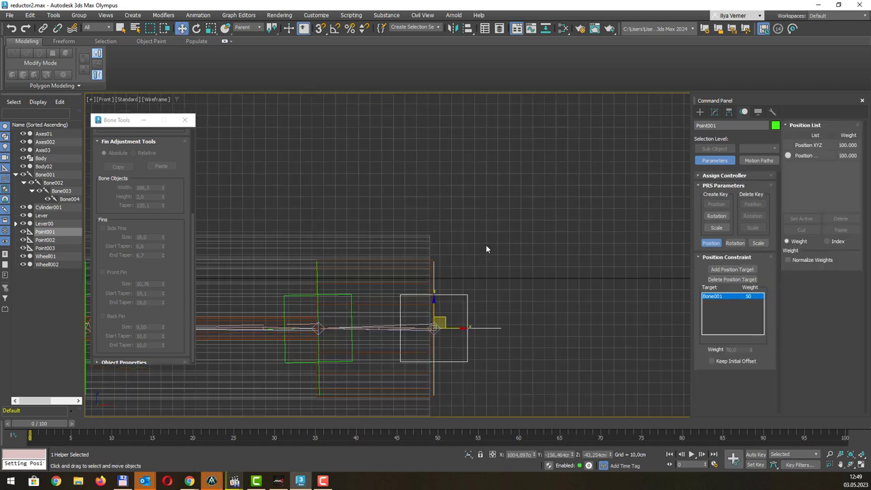
scroll(487, 247, down, 2)
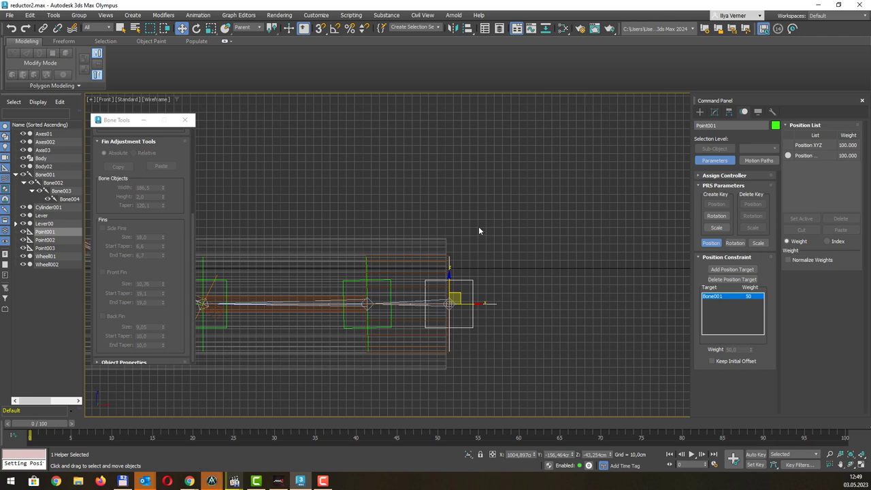
View the piston cylinder in perspective with edged faces and orbit around it
key(p)
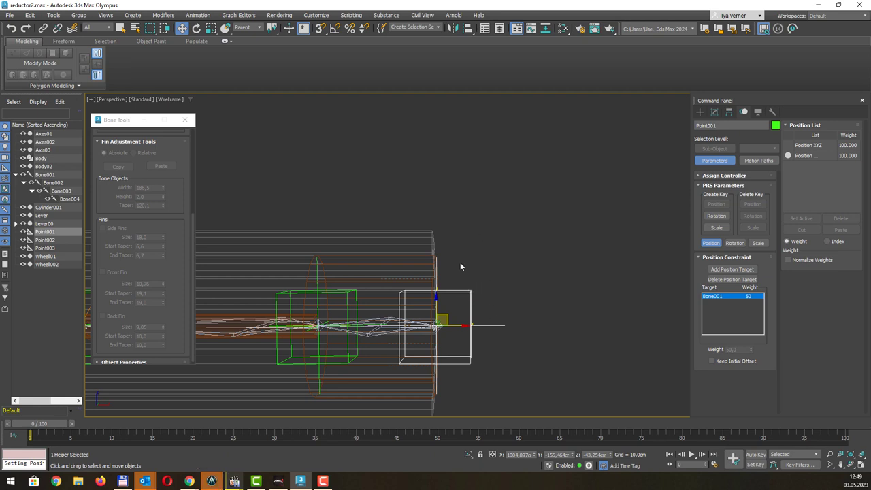
key(F3)
alt+middle_drag(461, 254, 449, 269)
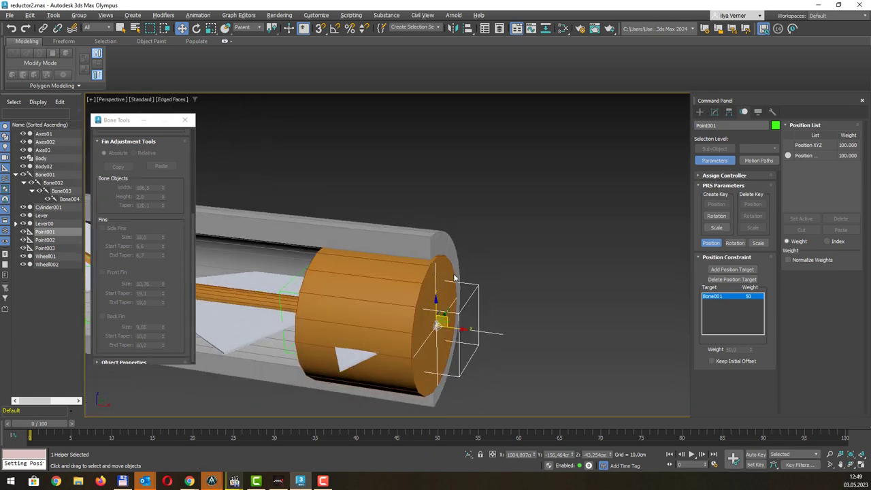
click(43, 28)
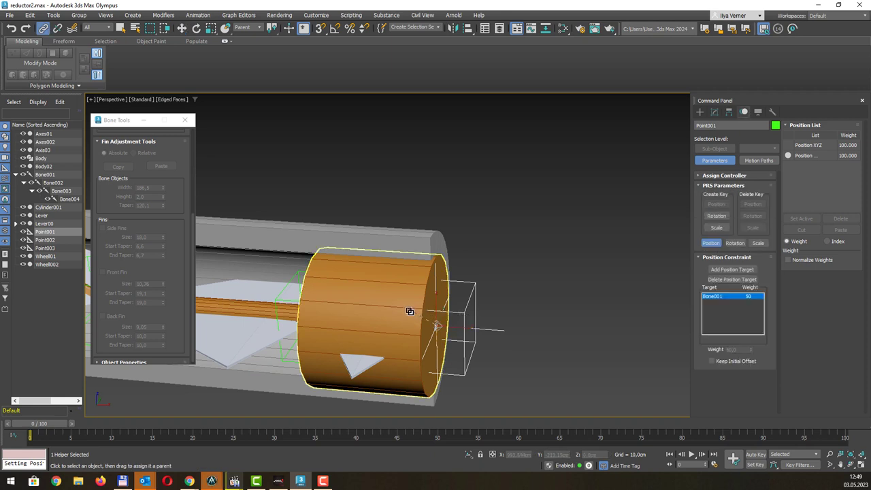
Link Point001 under the Cylinder001 piston, then zoom out and select the large gear Wheel002
drag(409, 309, 418, 304)
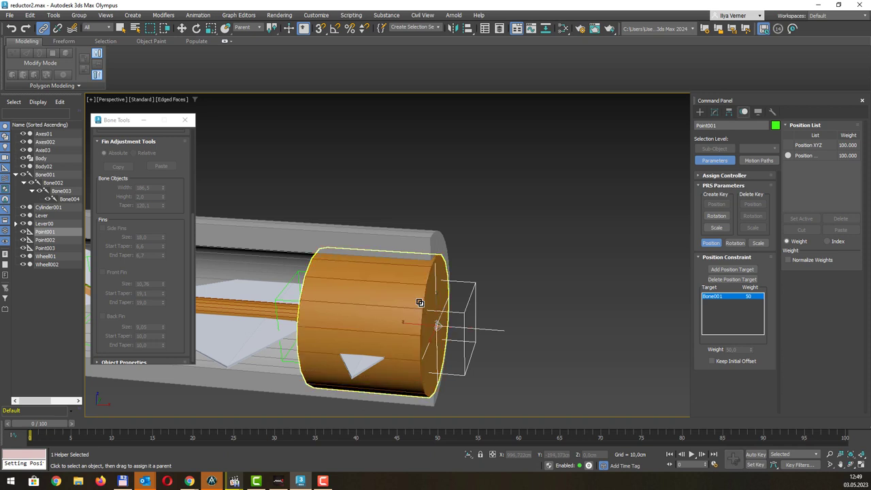
click(420, 303)
scroll(496, 280, down, 3)
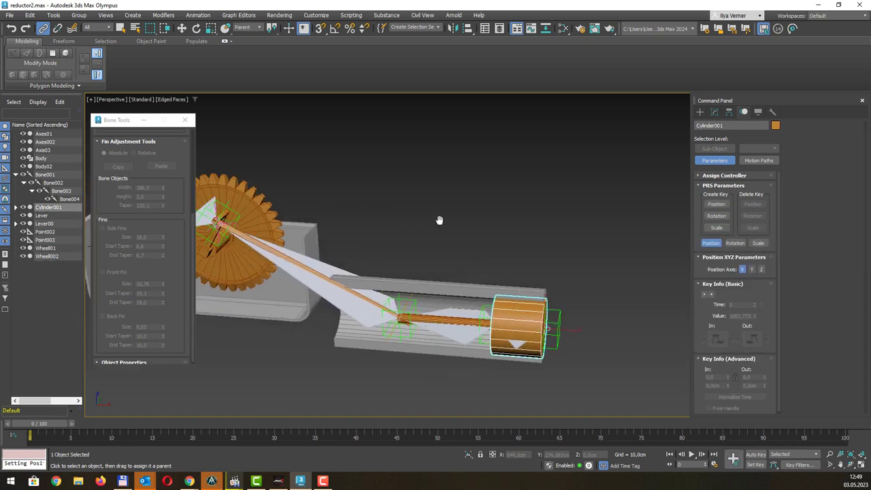
scroll(411, 234, down, 3)
mouse_move(455, 219)
alt+middle_down()
mouse_move(397, 224)
mouse_move(456, 209)
alt+middle_up()
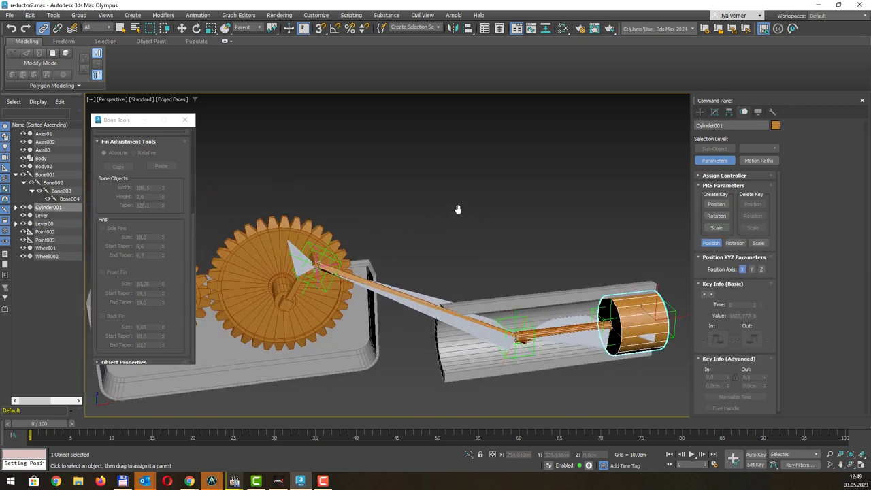
click(279, 234)
Rotate Wheel002 to test the lever swing, then orbit in on the piston
key(e)
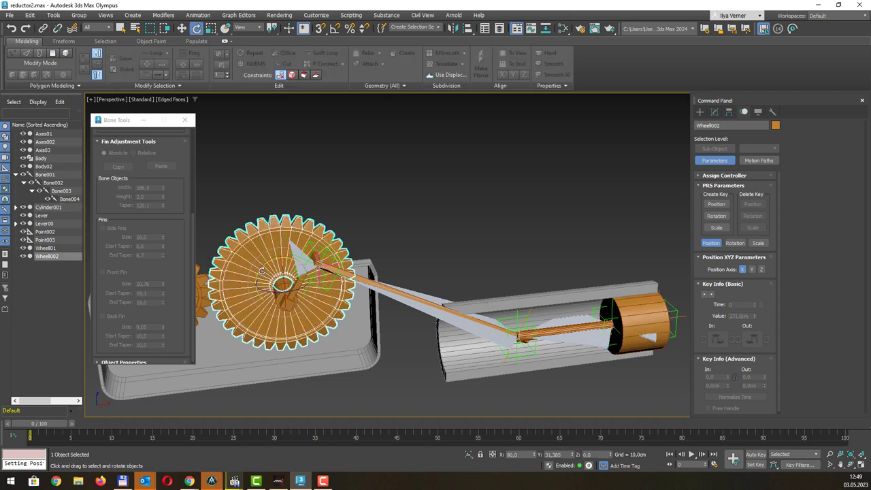
mouse_move(261, 270)
mouse_down()
mouse_move(284, 236)
mouse_move(257, 235)
mouse_up()
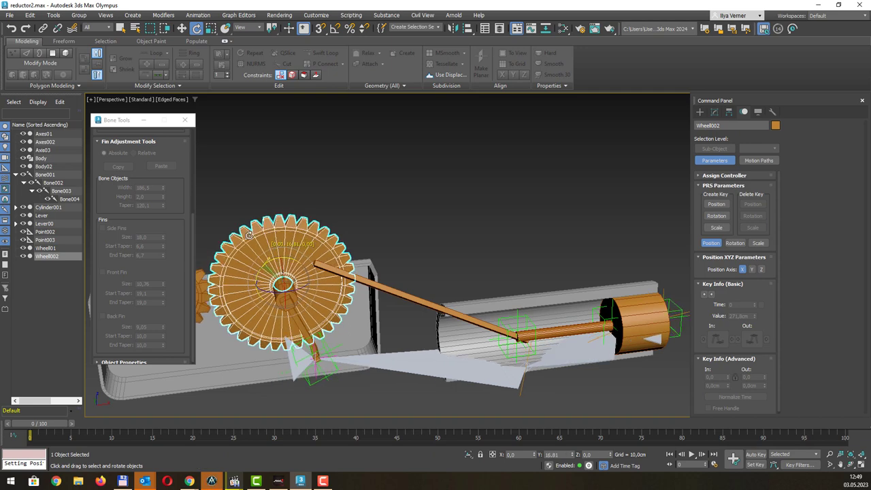
alt+middle_drag(540, 224, 462, 205)
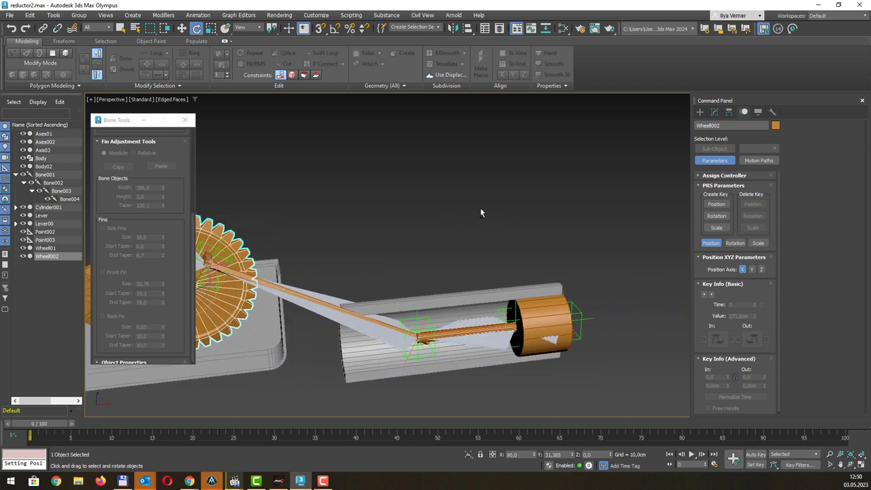
scroll(461, 206, up, 3)
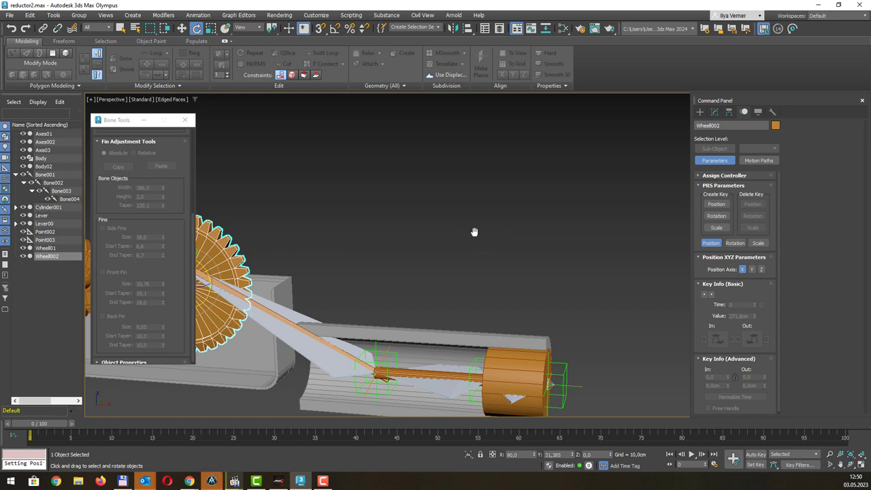
alt+middle_drag(473, 232, 451, 204)
Link Point001 to Cylinder001 and expand Cylinder001 in the Scene Explorer to show it
click(43, 27)
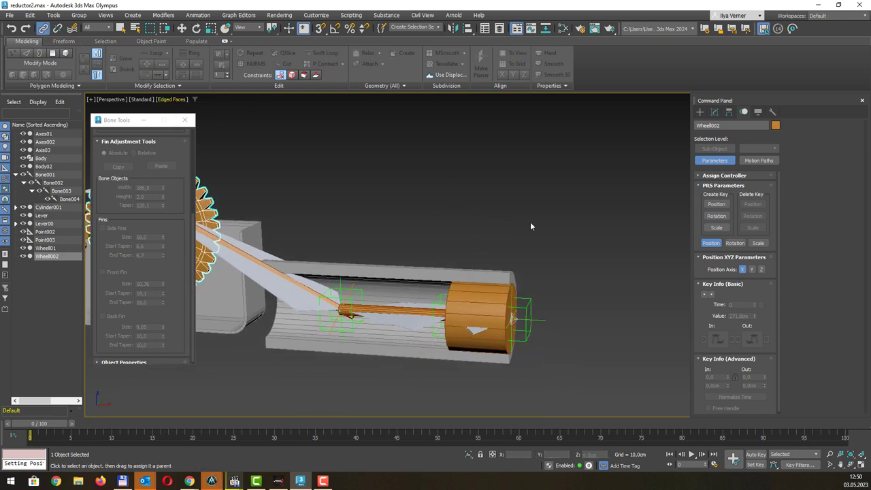
scroll(578, 310, up, 2)
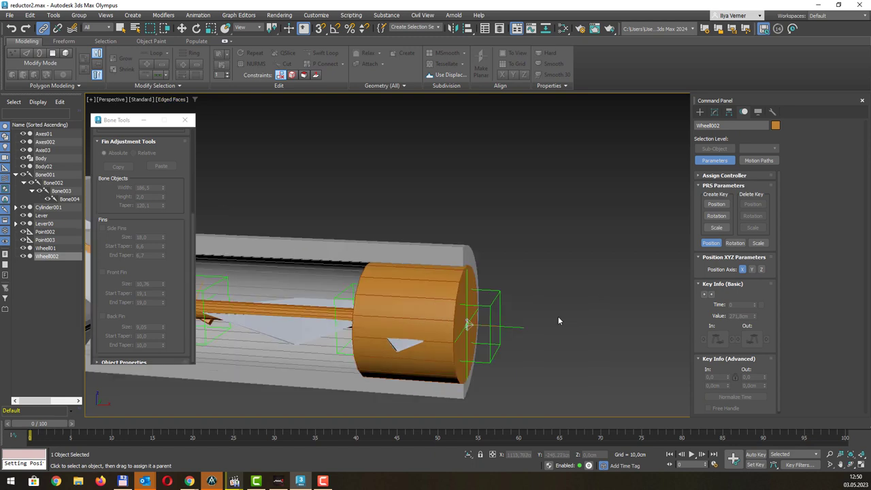
click(491, 304)
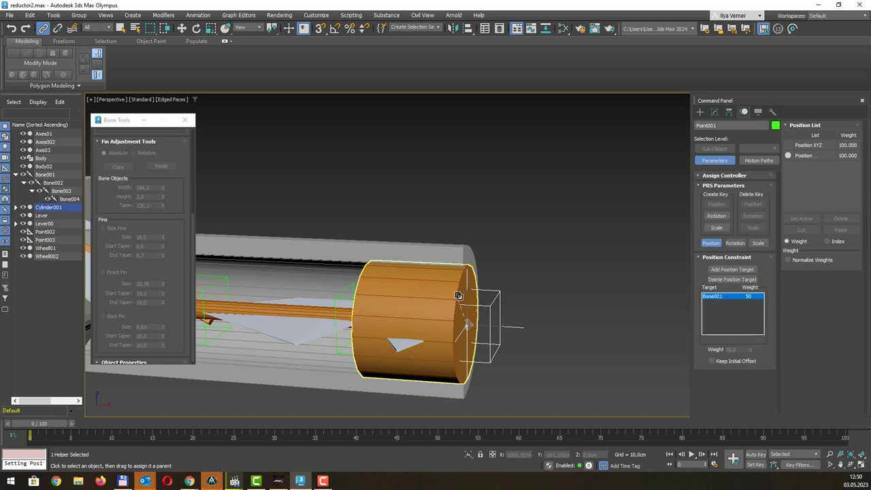
click(459, 295)
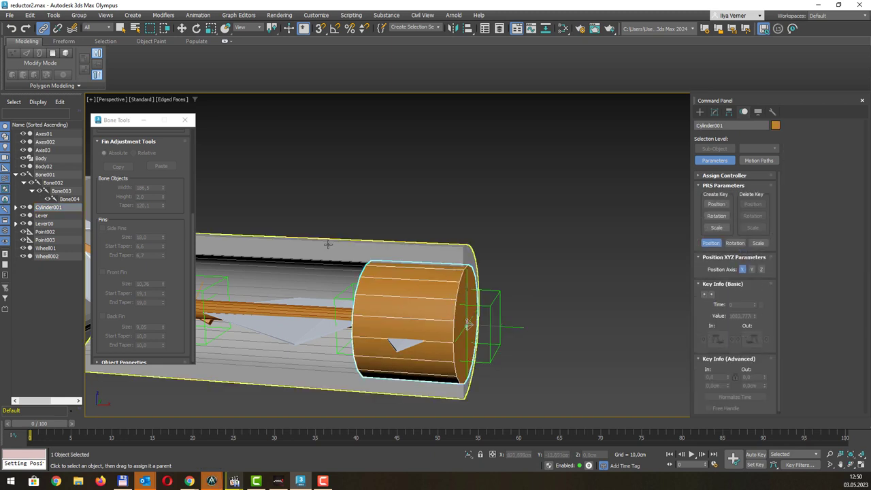
click(16, 208)
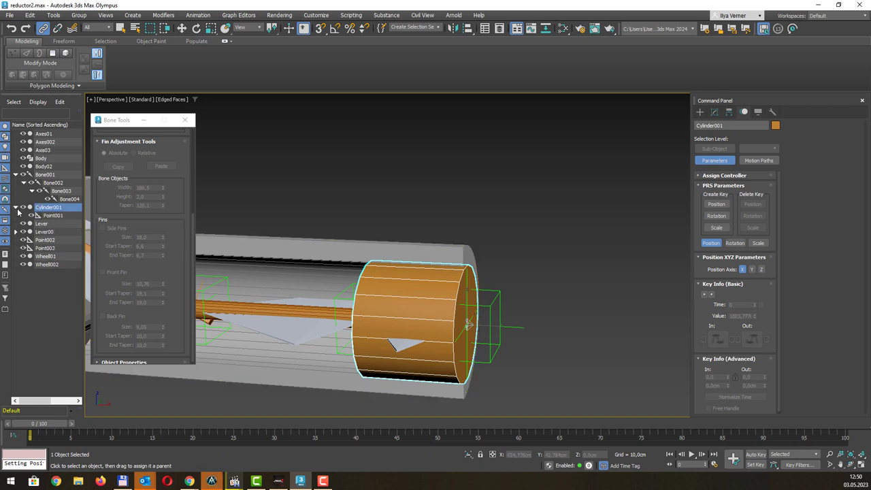
scroll(506, 198, down, 3)
scroll(431, 170, down, 2)
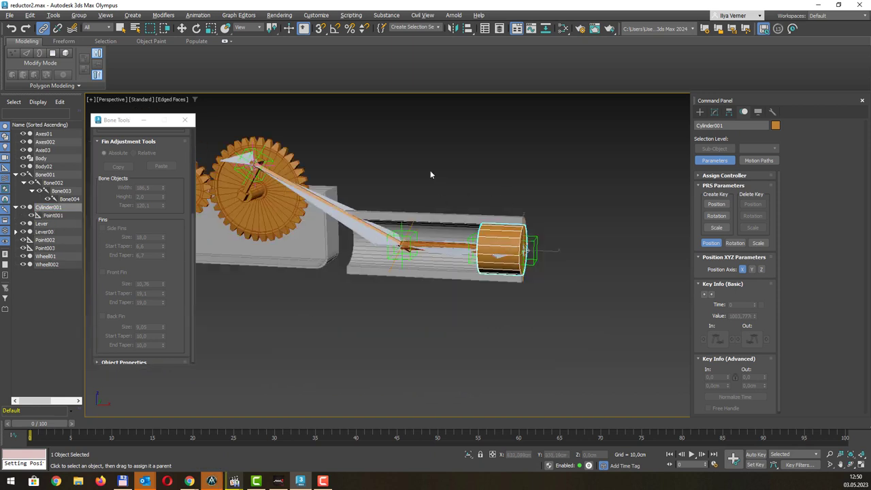
mouse_move(443, 170)
middle_down()
mouse_move(447, 189)
mouse_move(517, 219)
middle_up()
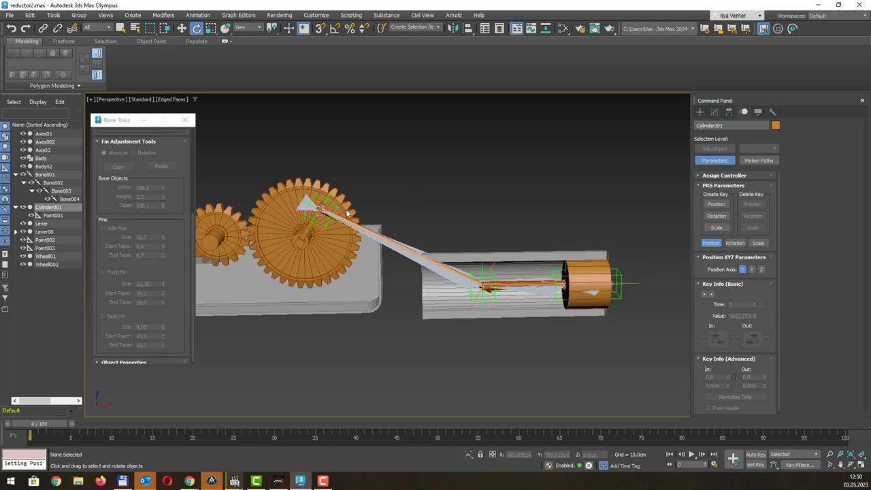
Turn Wheel002 to check the lever and piston, then undo the rotation and the Point001 link
click(278, 216)
key(e)
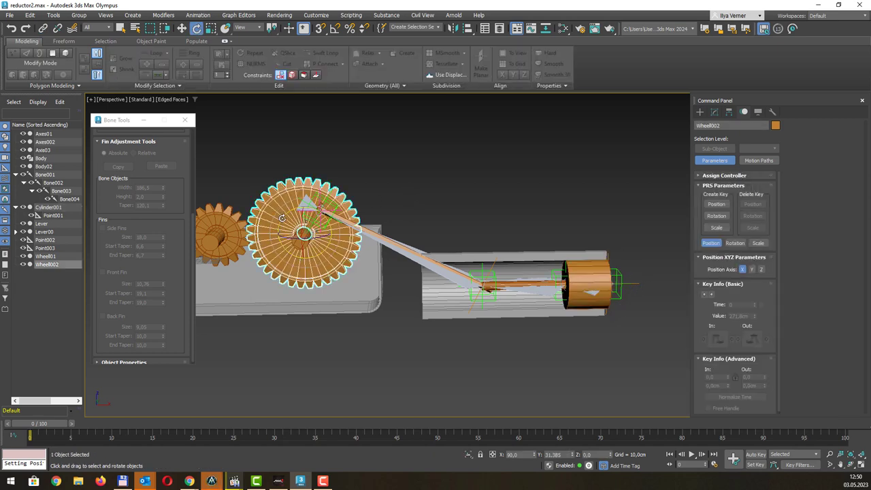
mouse_move(282, 218)
mouse_down()
mouse_move(275, 206)
mouse_move(330, 195)
mouse_move(304, 211)
mouse_move(316, 204)
mouse_up()
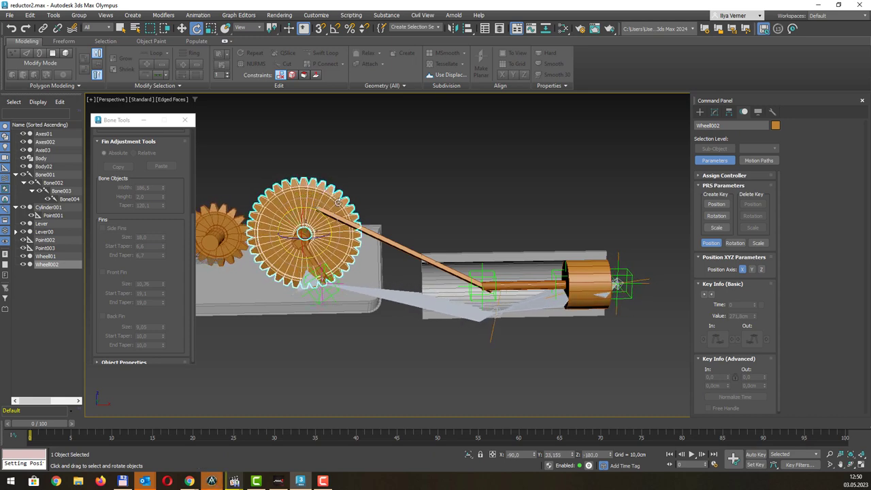
key(ctrl+z)
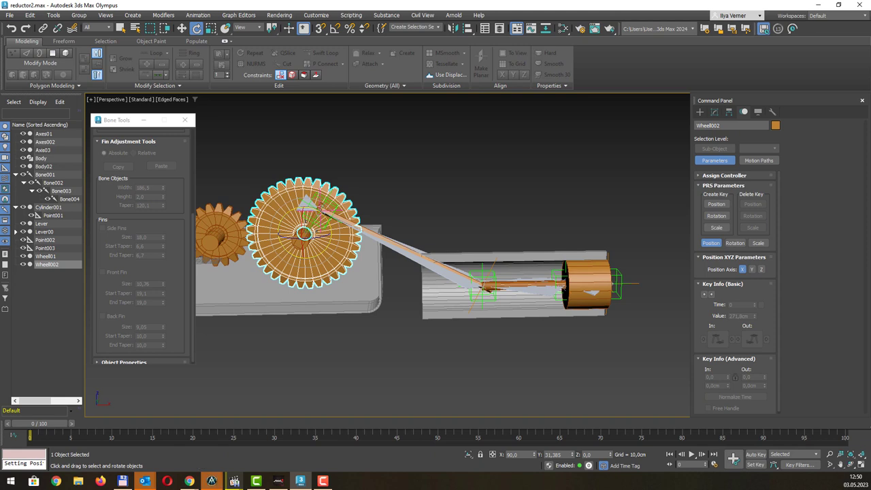
key(ctrl+z)
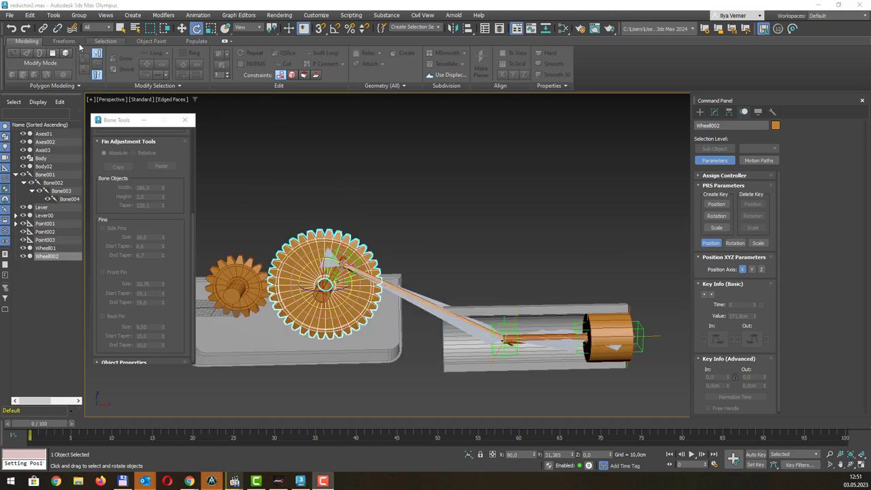
Link the Cylinder001 piston to the Point001 helper as its parent
click(43, 29)
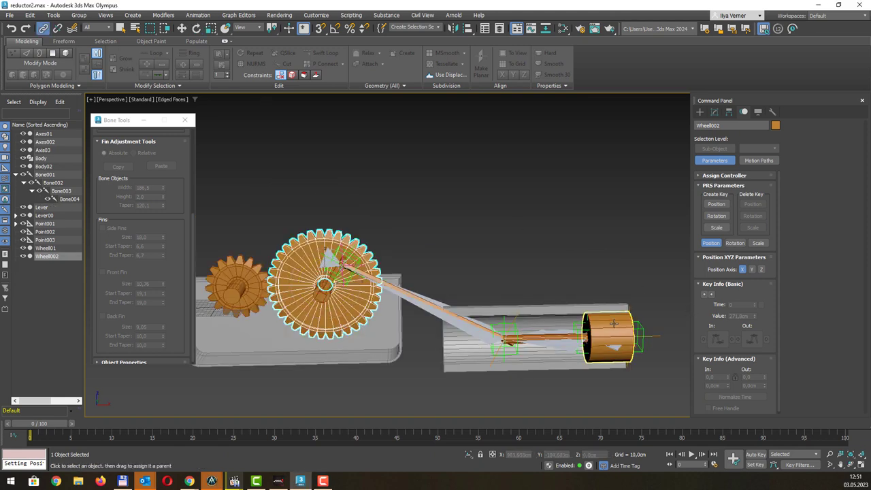
click(613, 324)
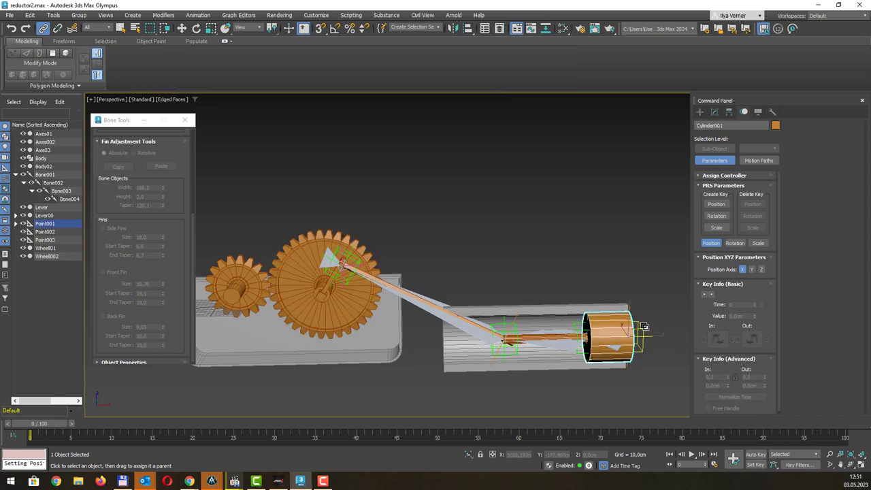
click(649, 333)
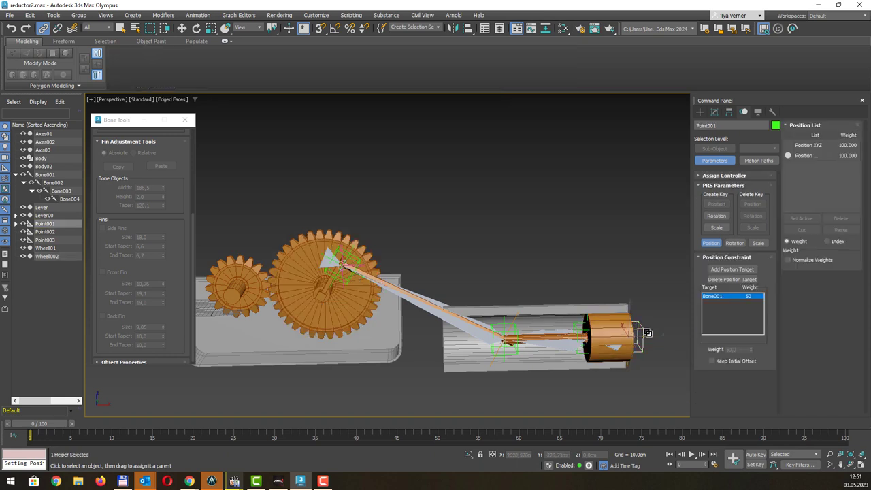
Rotate the large gear Wheel002 and view the mechanism from above to watch the rod and piston
key(e)
click(304, 270)
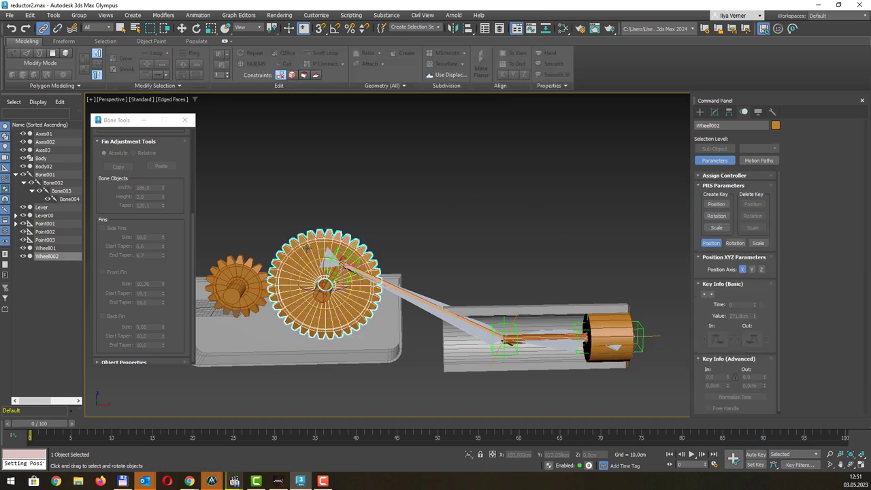
mouse_move(303, 274)
mouse_down()
mouse_move(663, 60)
mouse_move(158, 69)
mouse_move(739, 61)
mouse_move(547, 209)
mouse_up()
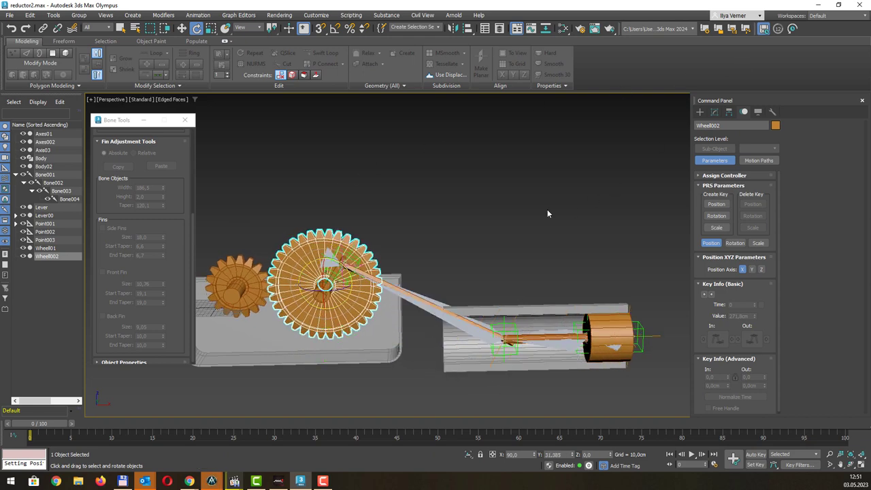
scroll(502, 203, up, 2)
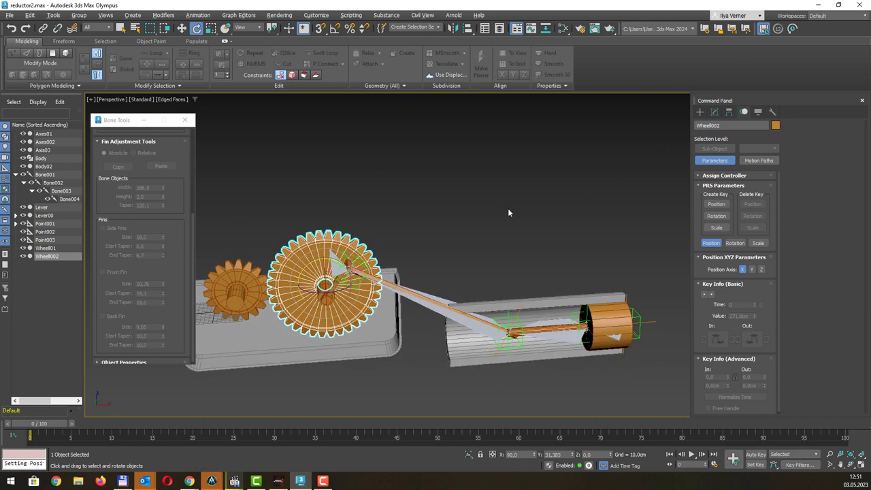
scroll(479, 262, up, 3)
alt+middle_drag(524, 263, 364, 243)
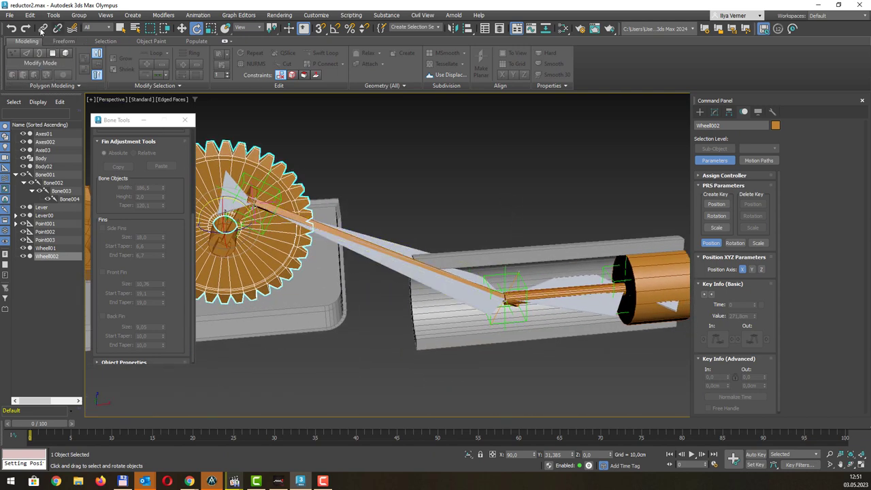
Link the Lever rod to Bone003 and Axis03 to Bone002
click(42, 28)
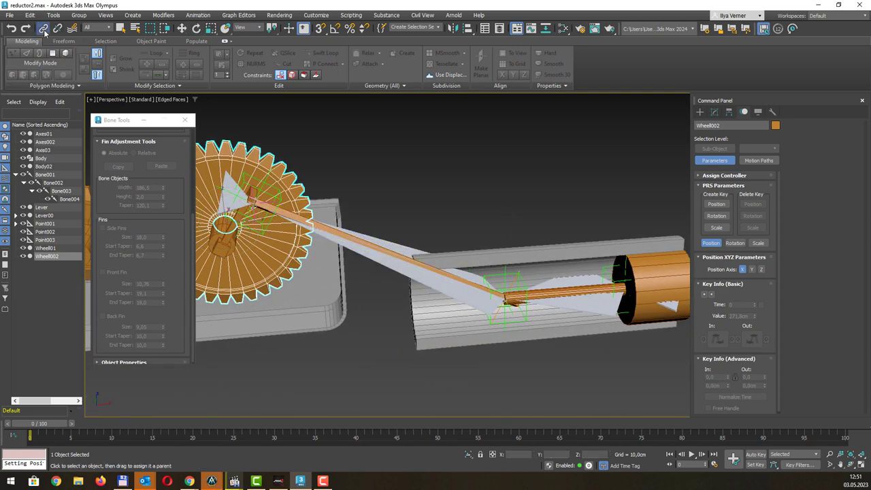
click(367, 252)
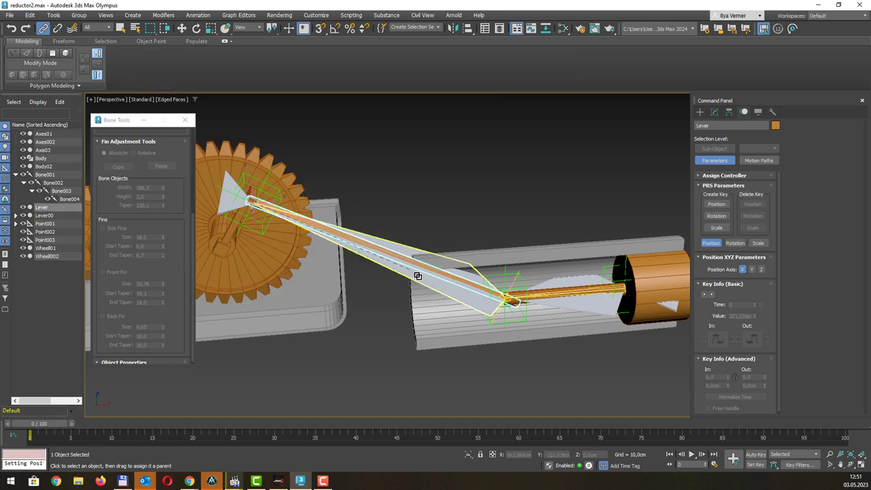
drag(417, 276, 604, 313)
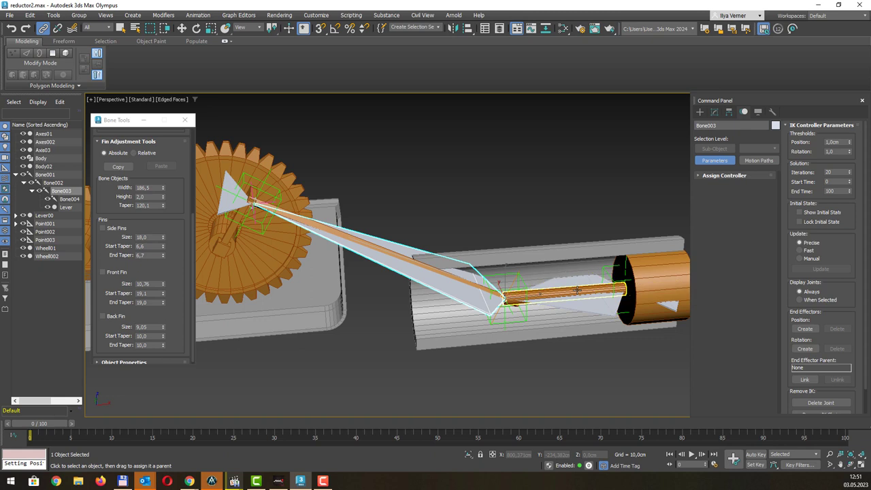
click(578, 291)
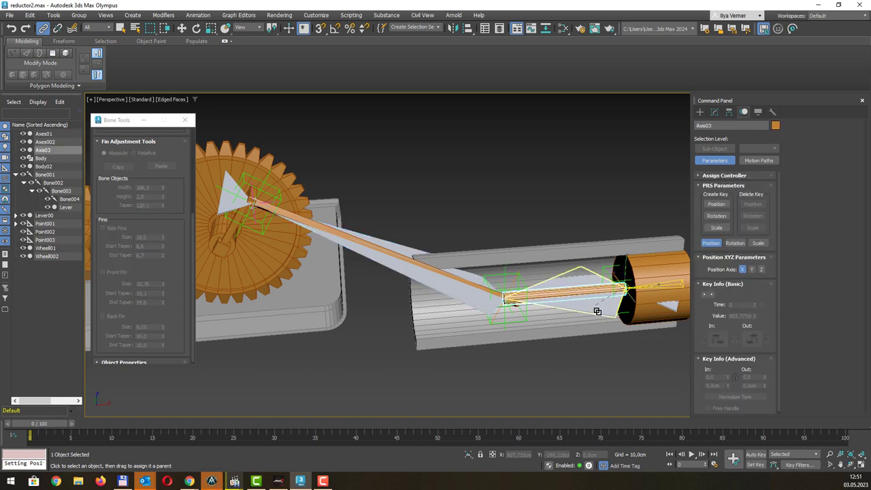
drag(597, 311, 572, 289)
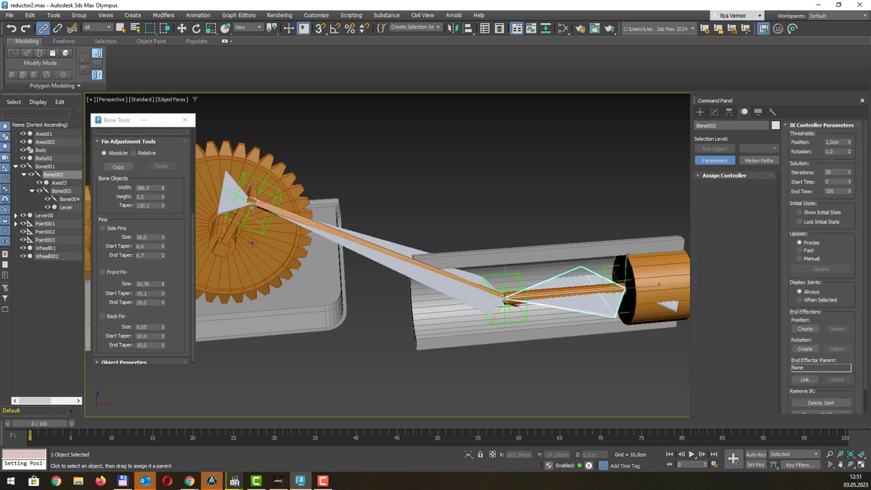
Turn Wheel002 to test that the linked lever follows, then zoom out
middle_drag(251, 243, 313, 246)
click(258, 204)
key(e)
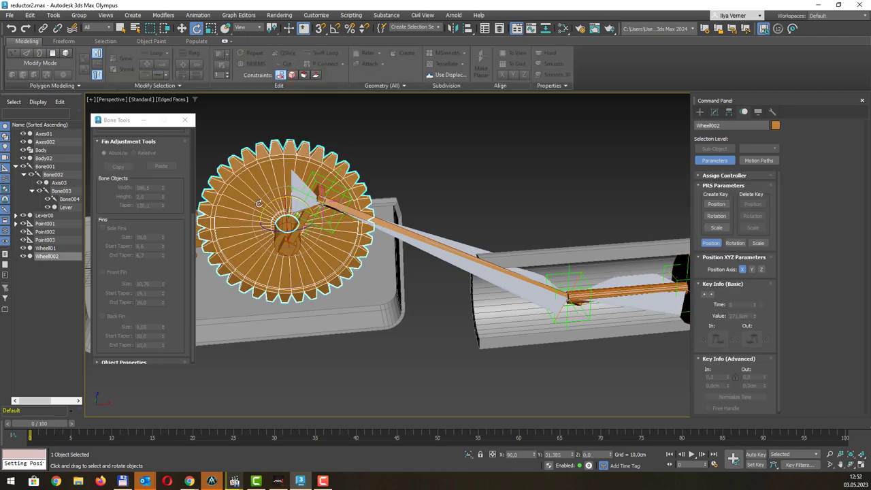
mouse_move(264, 211)
mouse_down()
mouse_move(546, 126)
mouse_move(709, 113)
mouse_move(443, 201)
mouse_up()
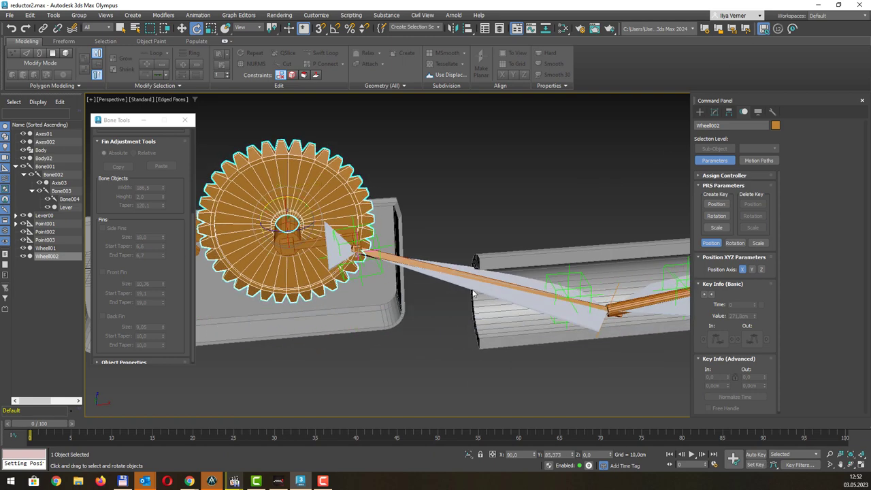
scroll(431, 191, down, 3)
scroll(432, 171, down, 2)
scroll(436, 171, down, 2)
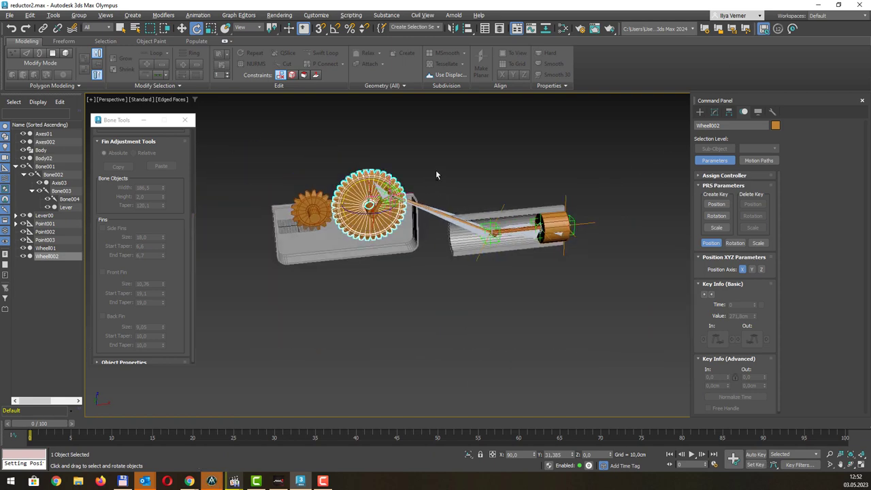
Hide Bone002, Bone004 and the Point001–Point003 helpers in the Scene Explorer
click(46, 168)
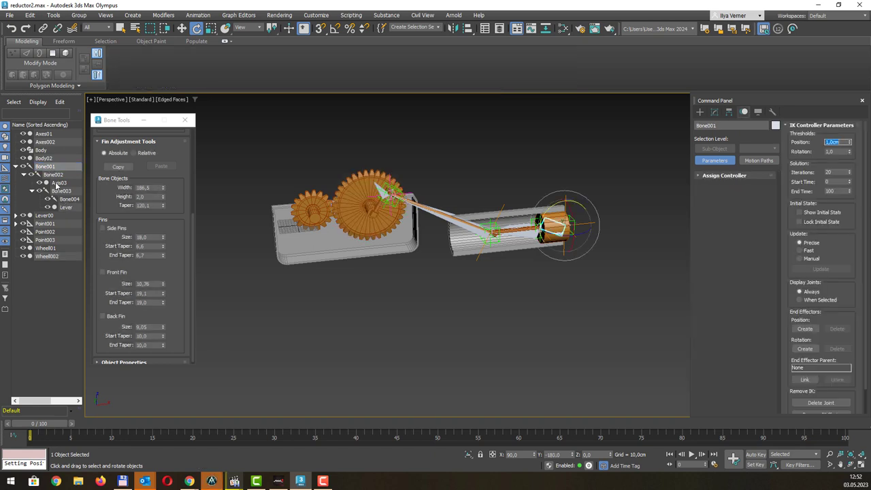
click(23, 173)
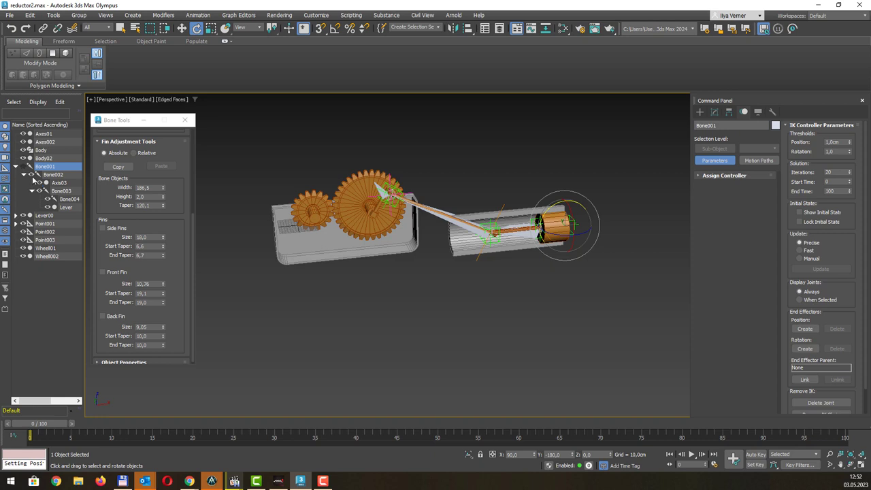
click(31, 176)
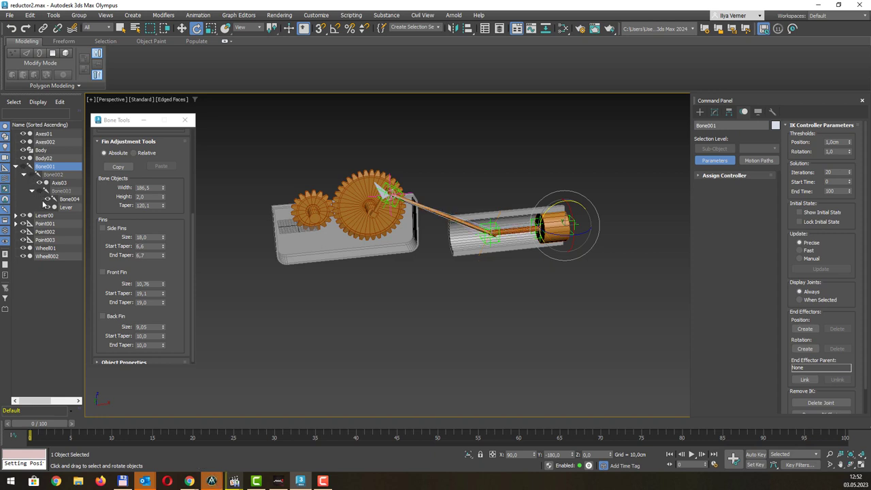
click(46, 200)
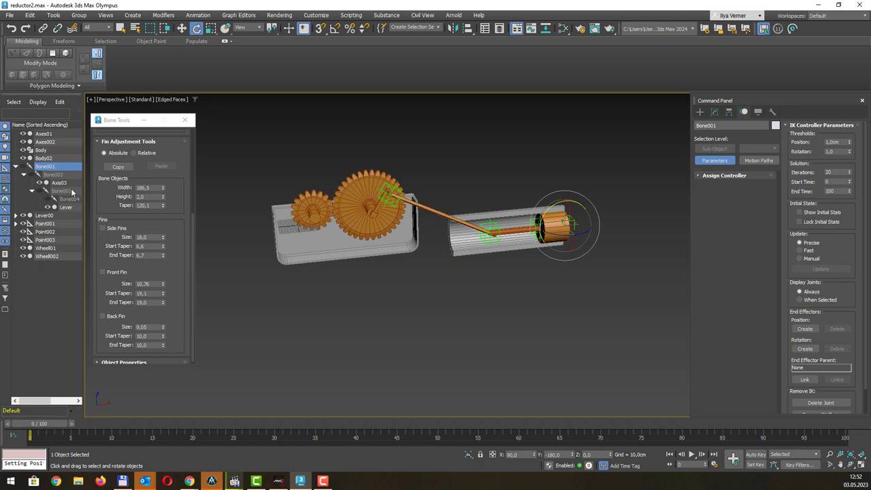
click(22, 224)
click(22, 232)
click(23, 240)
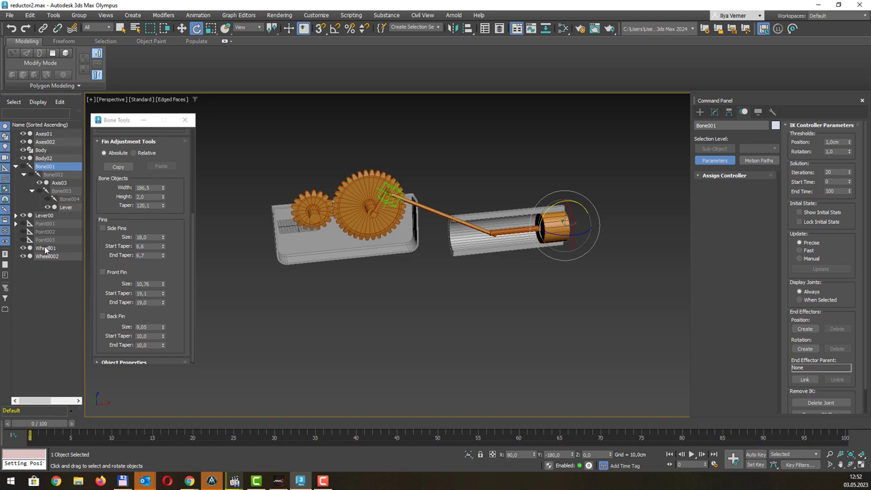
Hide Point004 under Lever00, collapse the hierarchies and save reductor2.max
click(16, 215)
click(31, 223)
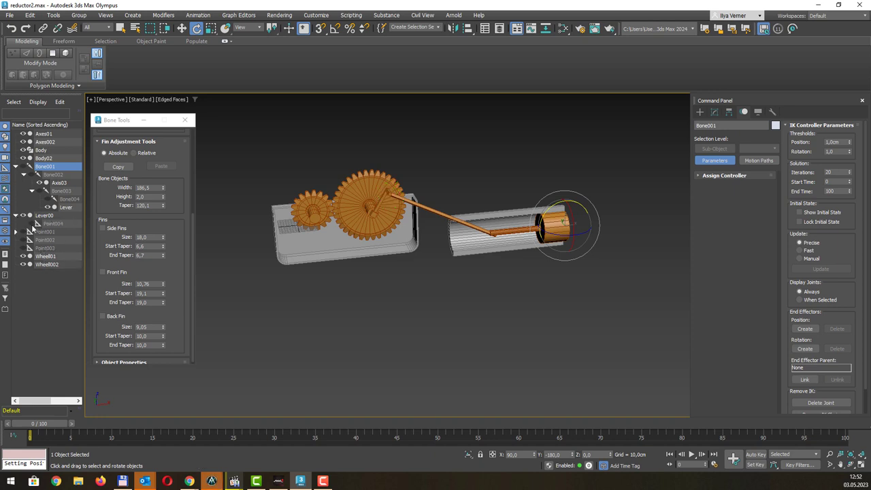
click(15, 215)
click(16, 166)
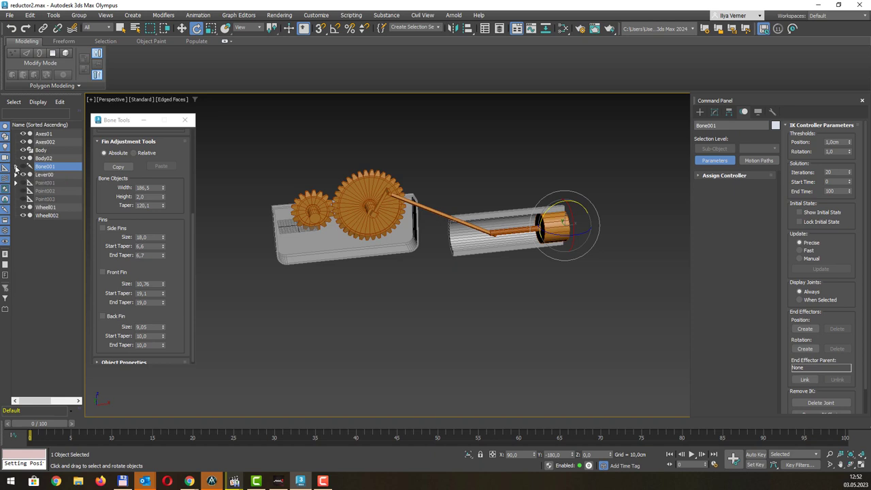
mouse_move(477, 161)
alt+middle_down()
mouse_move(474, 145)
mouse_move(494, 162)
alt+middle_up()
key(ctrl+s)
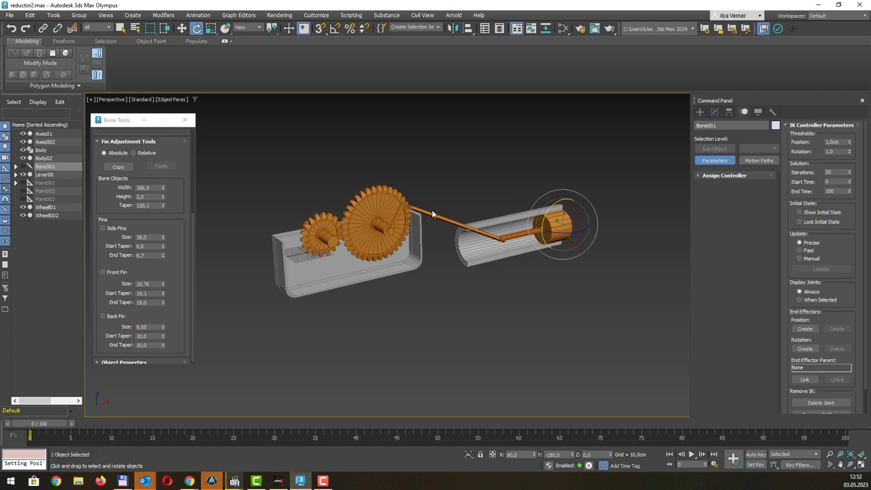
Rotate Wheel002 so the rod angles down into the piston, then expand Bone001 in the Scene Explorer
click(392, 201)
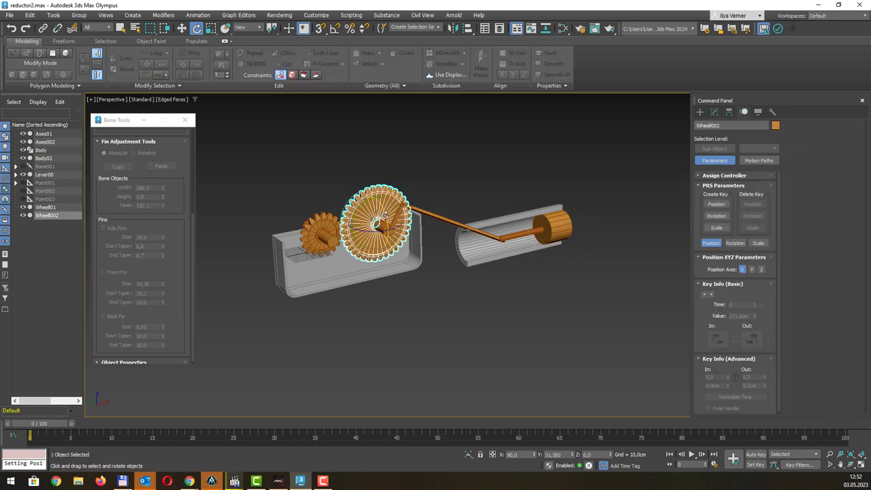
mouse_move(391, 202)
mouse_down()
mouse_move(373, 194)
mouse_move(494, 162)
mouse_move(644, 211)
mouse_move(432, 356)
mouse_move(307, 248)
mouse_move(333, 188)
mouse_move(486, 266)
mouse_move(552, 7)
mouse_move(243, 6)
mouse_move(395, 86)
mouse_move(486, 399)
mouse_move(521, 126)
mouse_move(519, 407)
mouse_move(469, 344)
mouse_up()
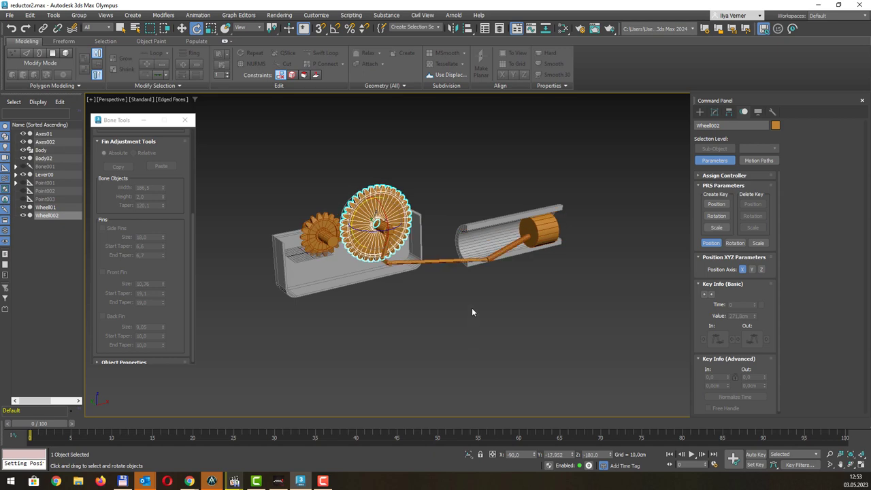
alt+middle_drag(472, 308, 464, 282)
mouse_move(467, 284)
alt+middle_down()
mouse_move(480, 249)
mouse_move(461, 292)
mouse_move(488, 282)
mouse_move(443, 292)
alt+middle_up()
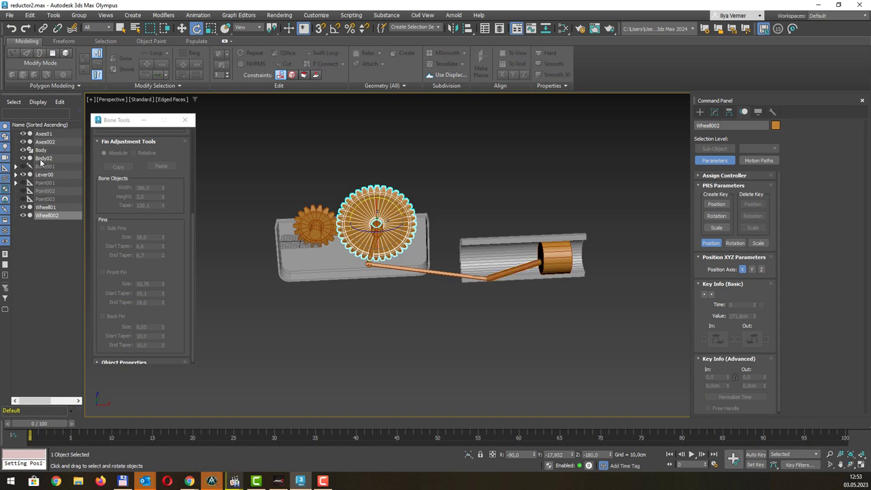
click(15, 169)
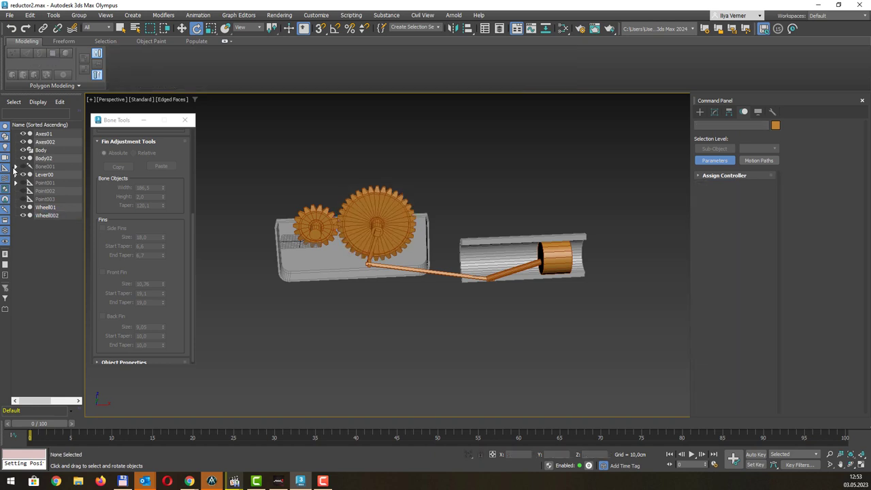
click(14, 167)
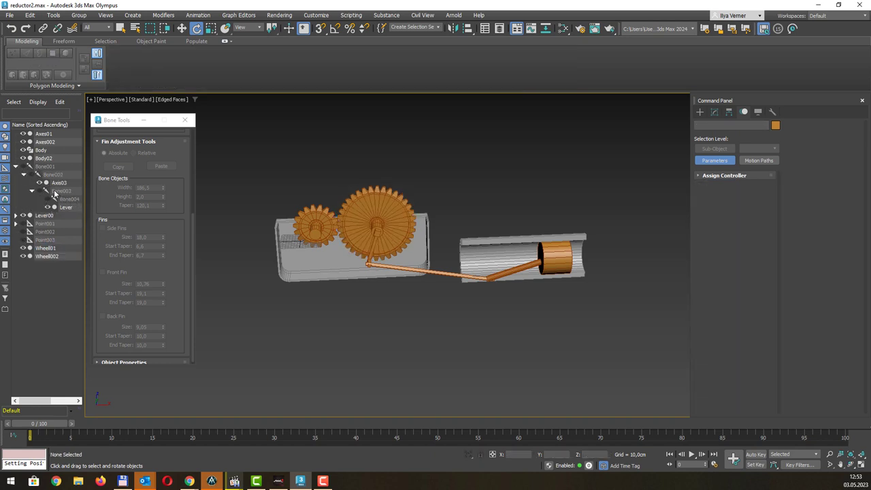
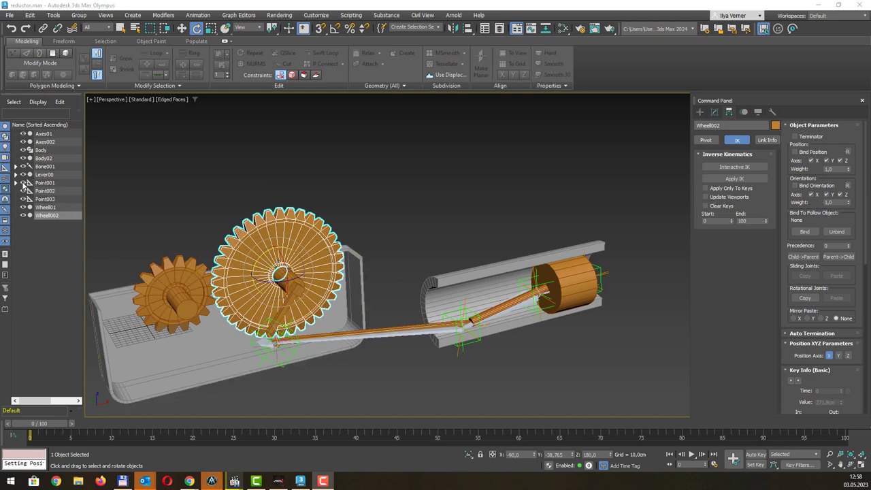
Hide Point001–003 and the bones Bone001, Bone003 and Bone004 in the Scene Explorer
drag(23, 184, 23, 199)
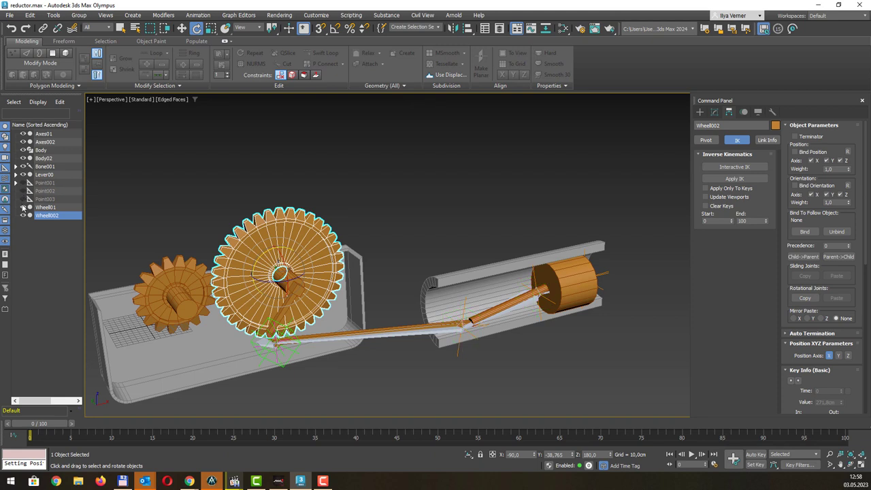
click(15, 166)
click(23, 167)
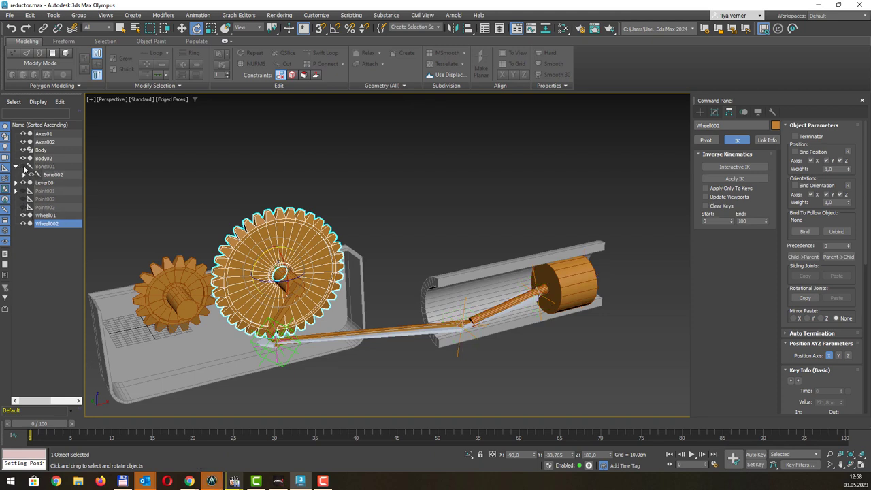
click(30, 175)
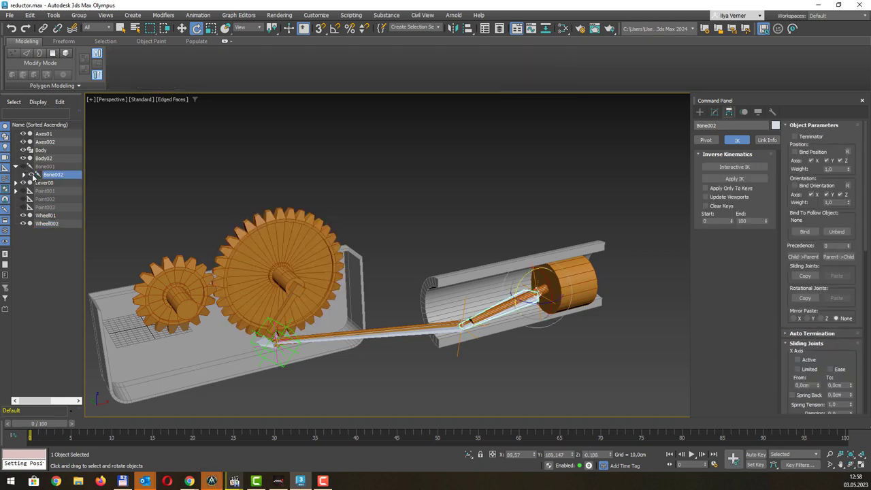
click(24, 175)
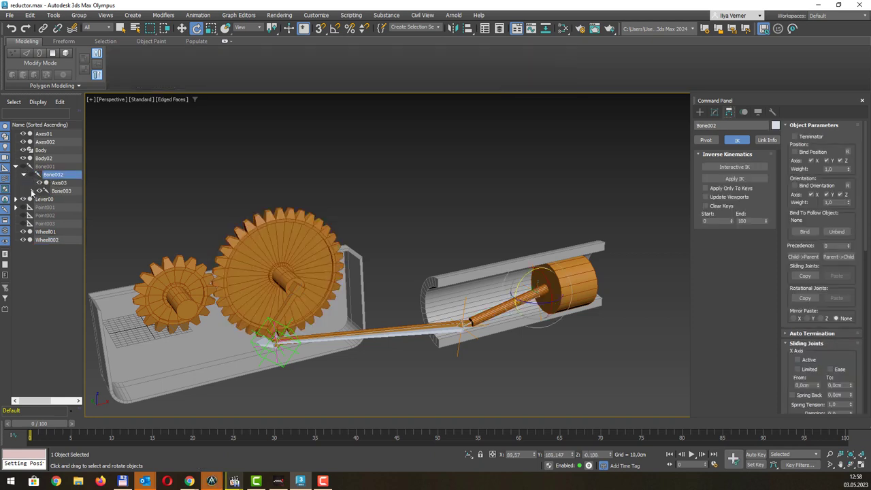
click(31, 192)
click(39, 190)
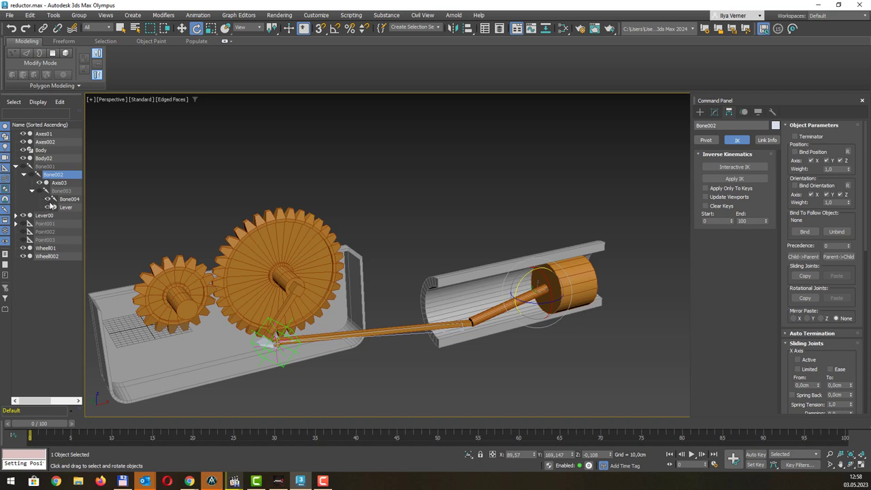
click(47, 198)
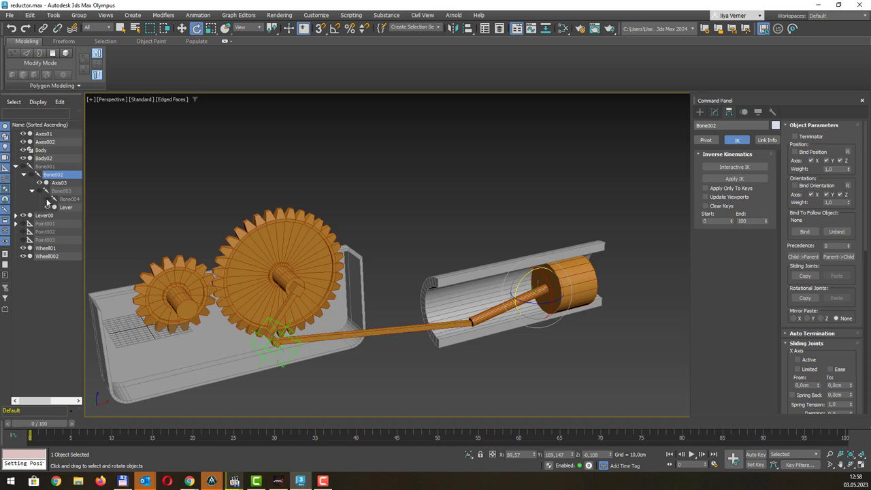
Hide the Point004 helper under Lever and select the big gear Wheel002
click(15, 215)
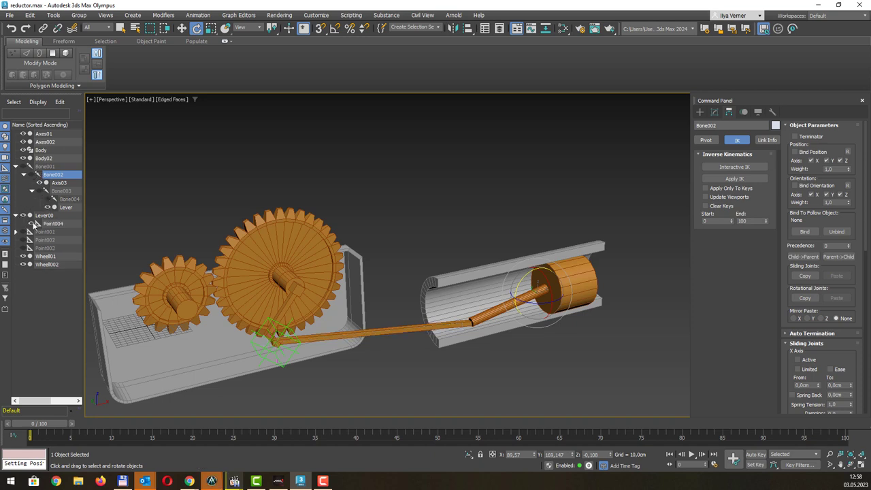
click(30, 223)
middle_drag(413, 185, 423, 177)
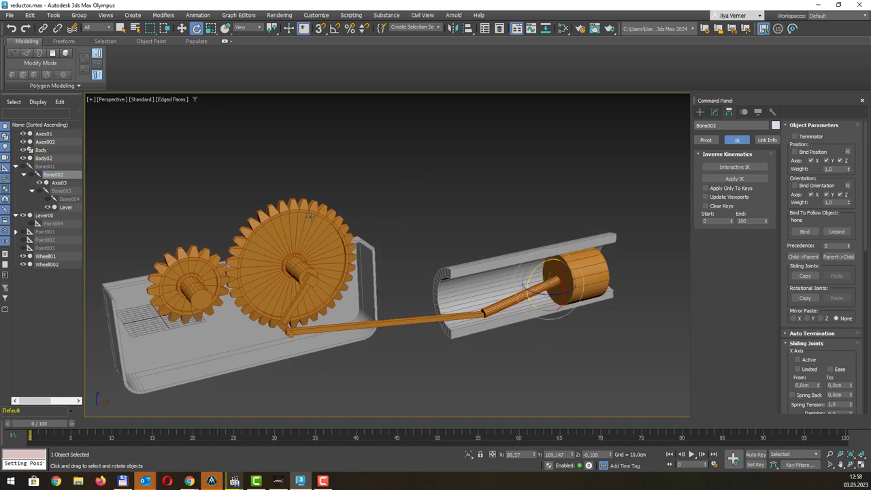
click(320, 246)
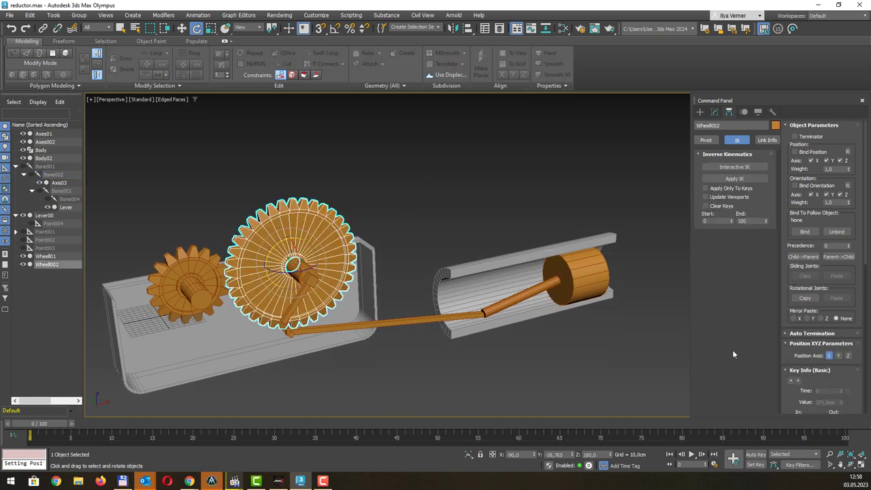
Uncheck Scale in Key Filters, keeping Position, Rotation and IK Parameters, then turn on Auto Key
click(800, 465)
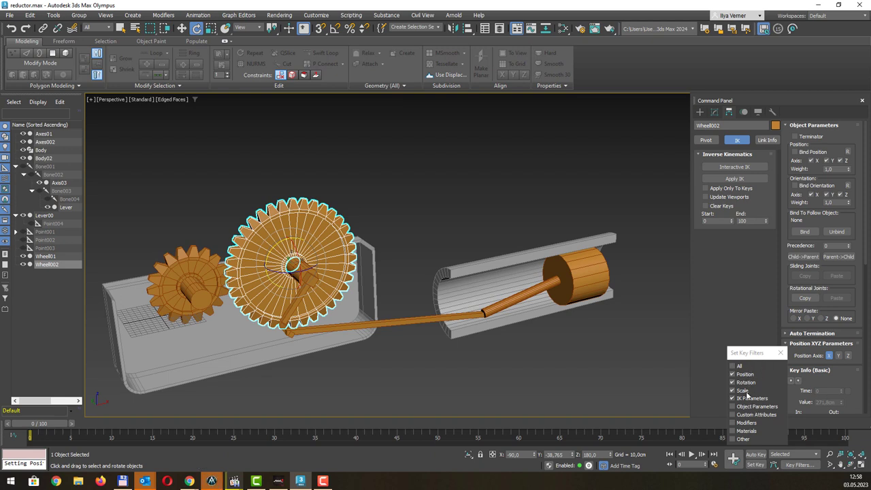
click(743, 391)
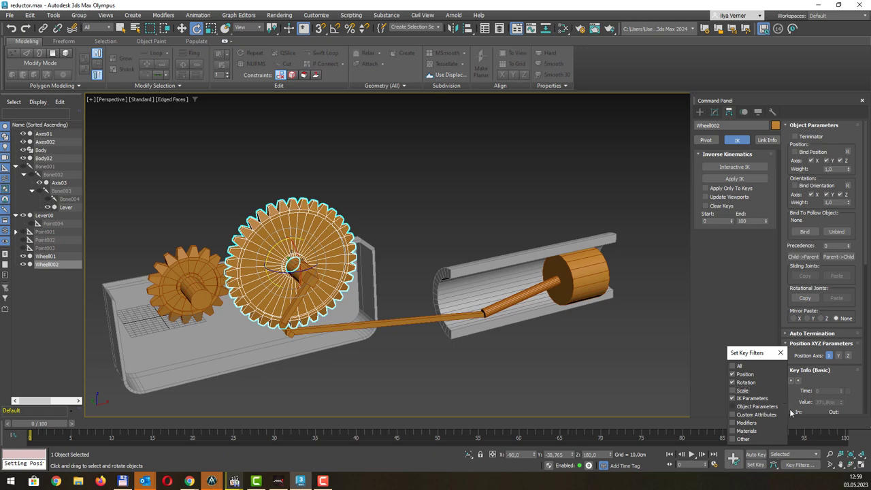
click(781, 353)
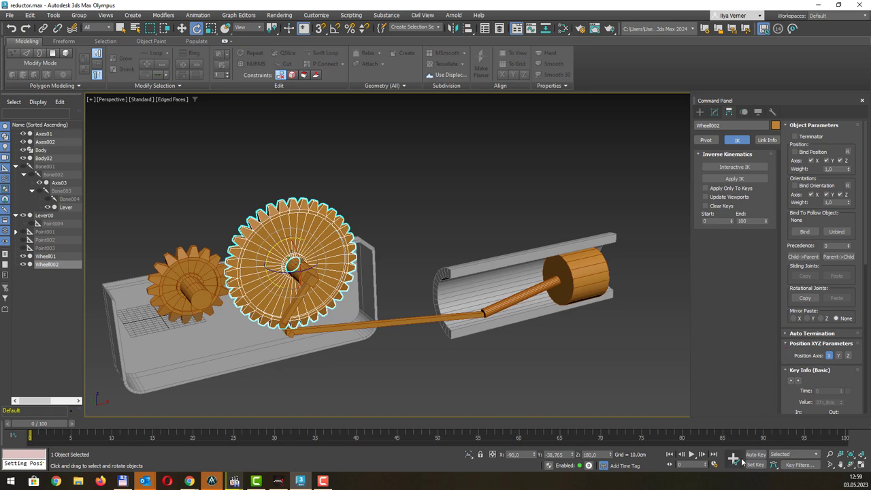
click(756, 455)
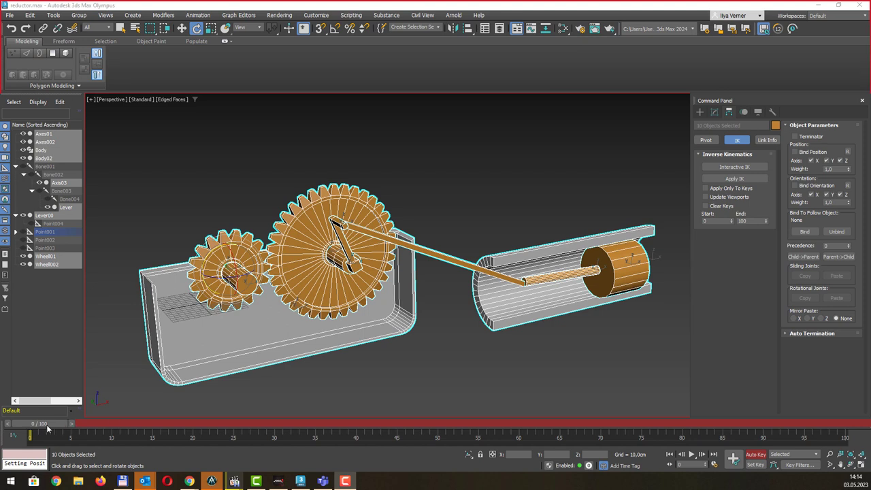
At frame 25, rotate Wheel002 with angle snap on, so the rod and piston follow
mouse_move(38, 427)
mouse_down()
mouse_move(244, 432)
mouse_move(234, 433)
mouse_up()
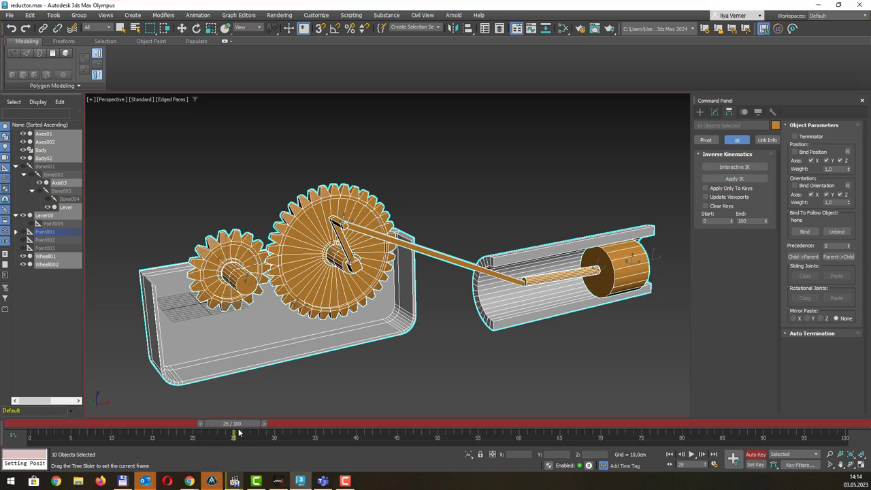
key(e)
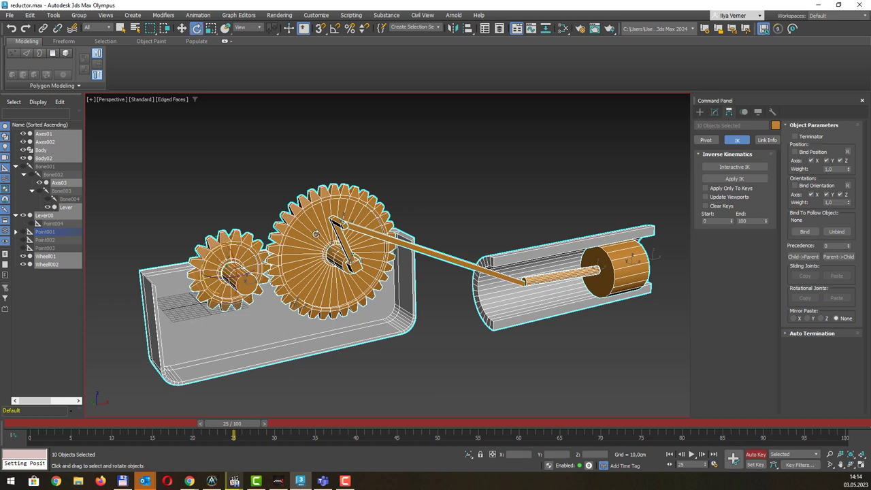
click(361, 193)
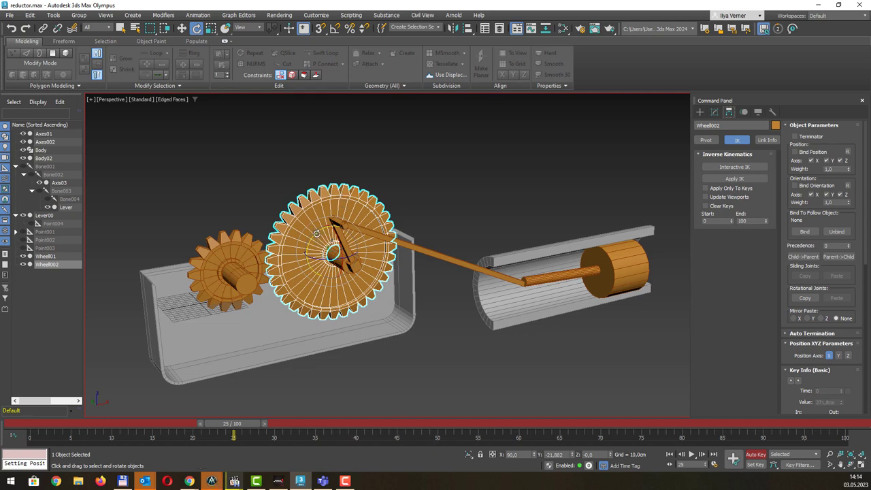
mouse_move(317, 234)
mouse_down()
mouse_move(293, 293)
mouse_move(301, 276)
mouse_up()
key(a)
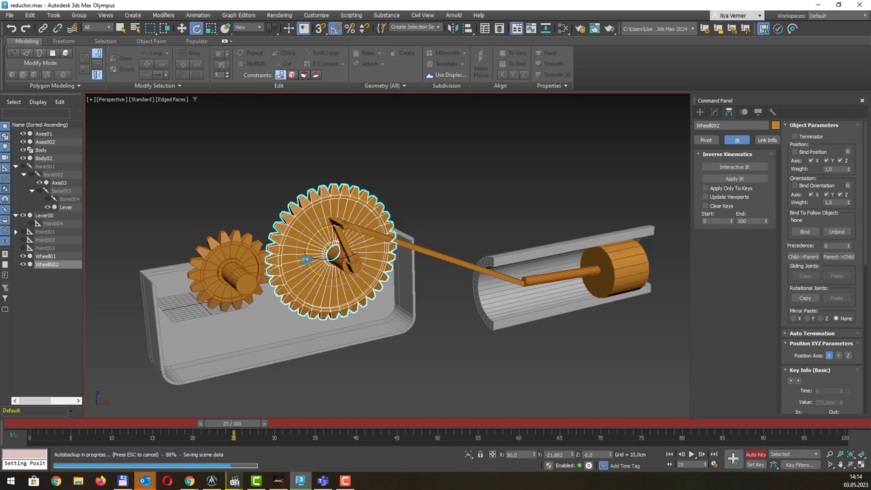
drag(312, 239, 308, 242)
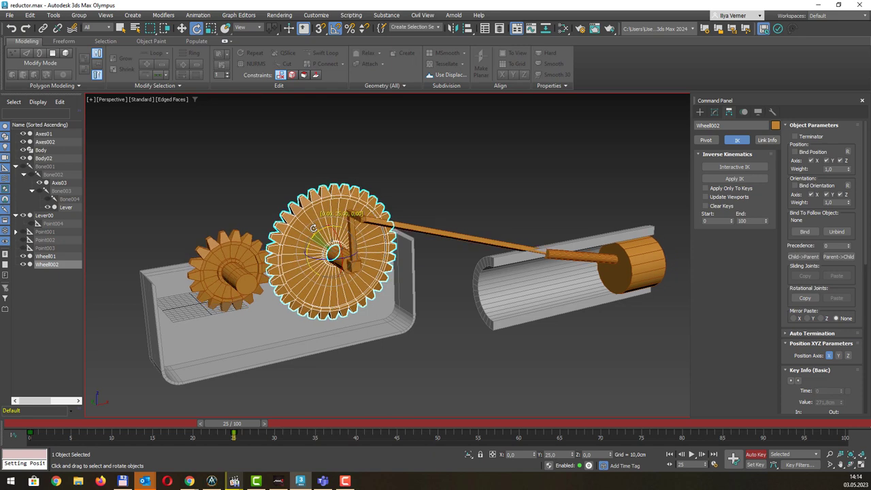
mouse_move(308, 242)
mouse_down()
mouse_move(341, 246)
mouse_move(341, 260)
mouse_up()
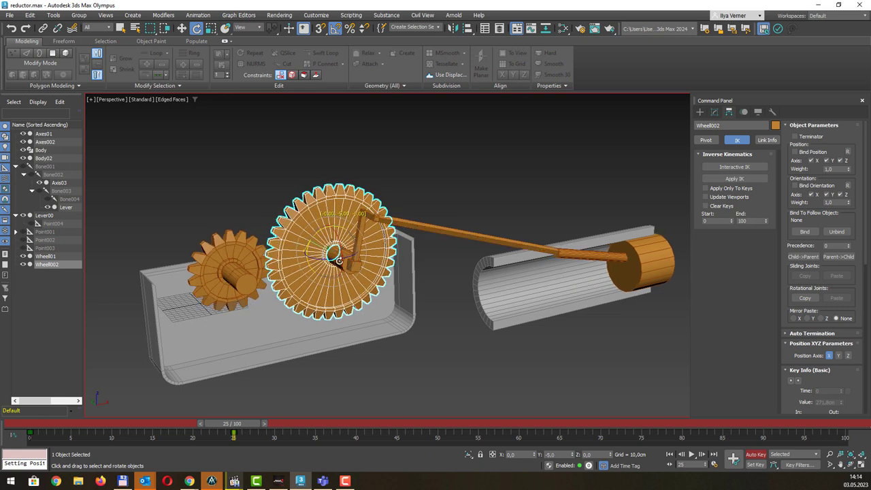
mouse_move(245, 419)
mouse_down()
mouse_move(458, 434)
mouse_move(448, 434)
mouse_up()
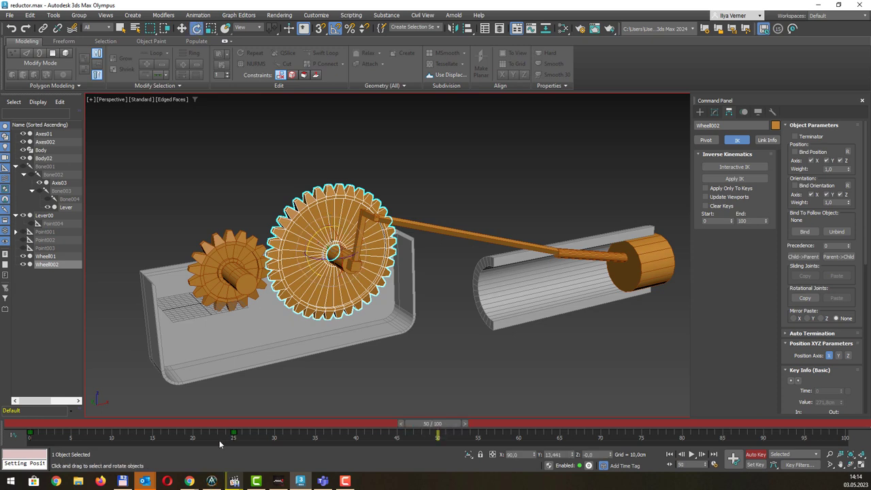
Key the big gear's rotation at 145° (frame 50), 110° (frame 75) and 195° (frame 100)
key(e)
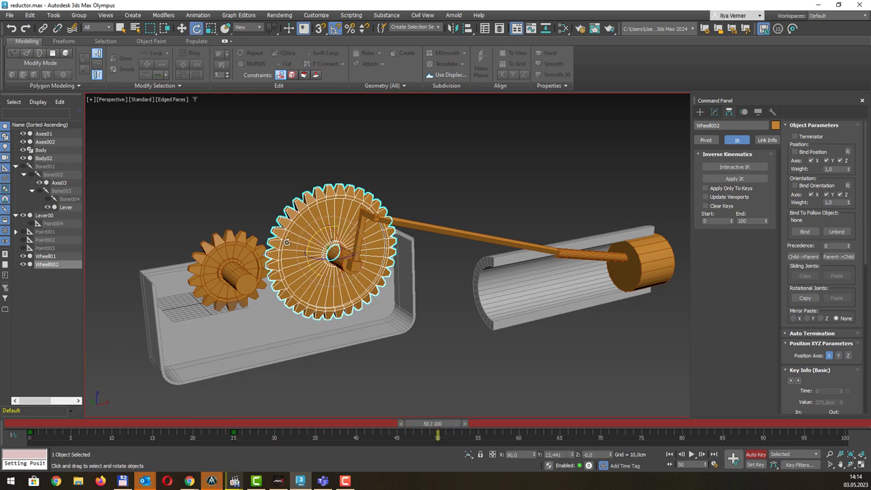
mouse_move(309, 247)
mouse_down()
mouse_move(346, 191)
mouse_move(343, 244)
mouse_up()
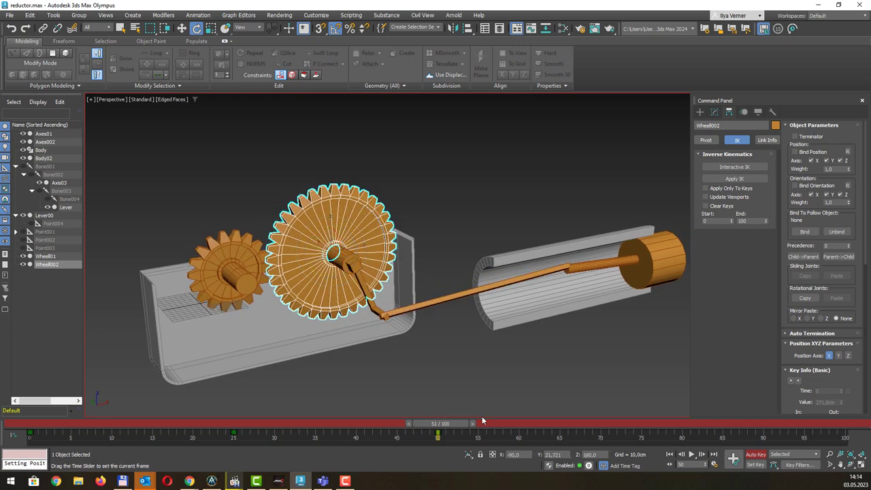
drag(437, 424, 642, 423)
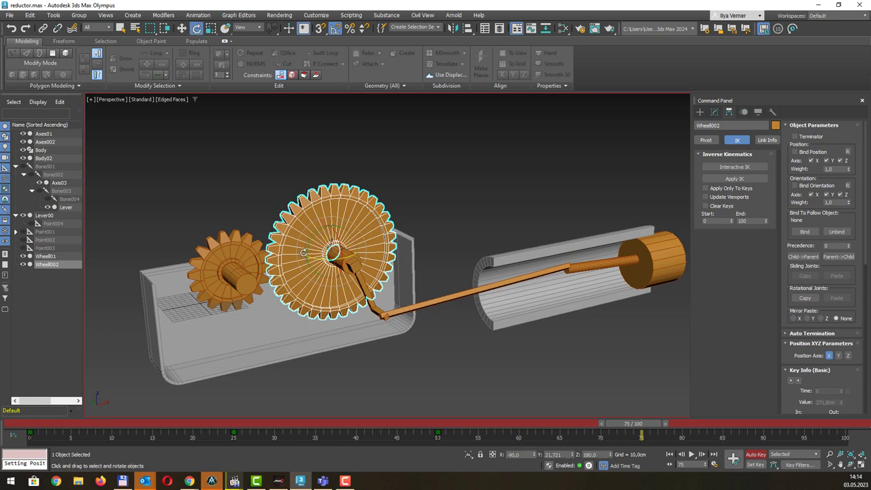
mouse_move(304, 253)
mouse_down()
mouse_move(359, 215)
mouse_move(356, 237)
mouse_up()
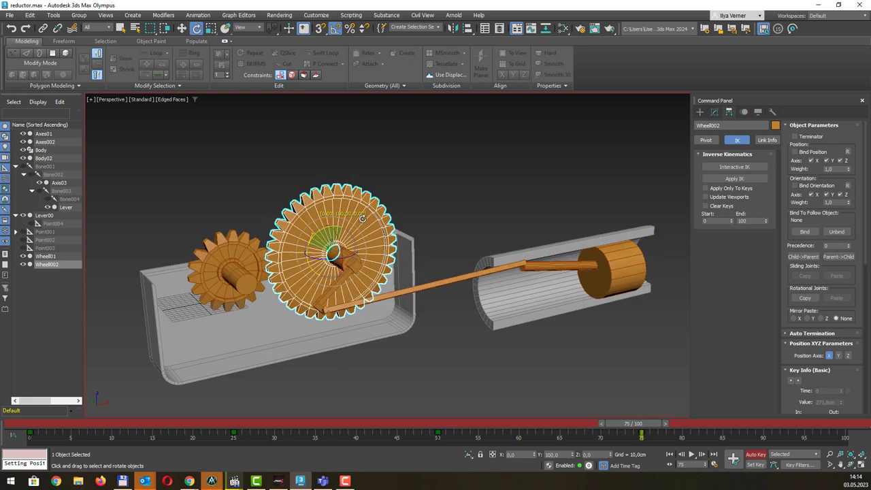
drag(639, 424, 844, 424)
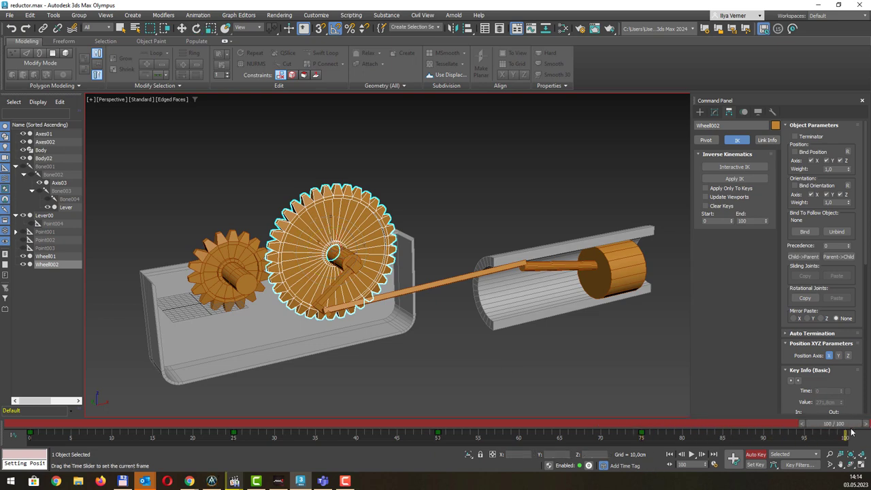
drag(307, 248, 379, 181)
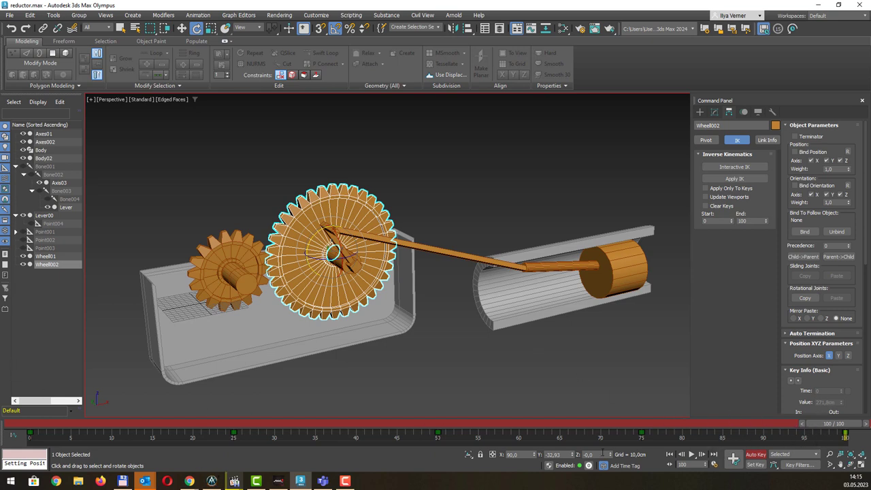
Rewind to the first frame and play the gear animation, stopping at frame 62
click(681, 455)
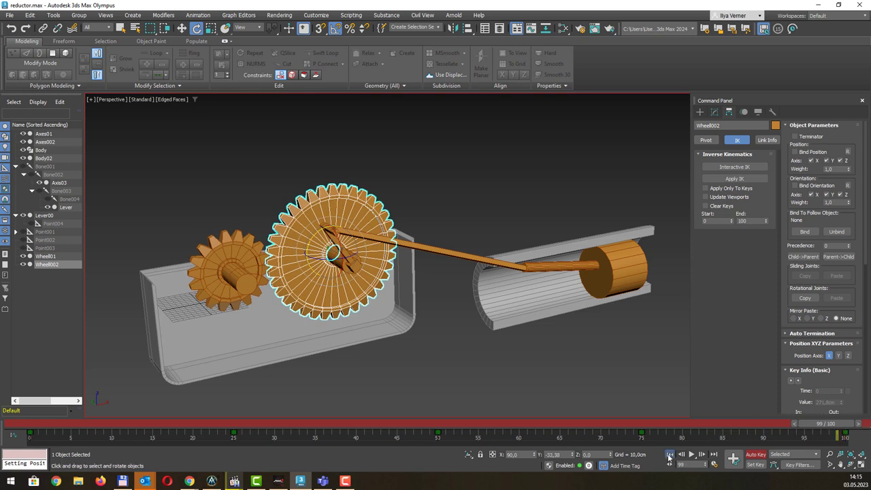
click(670, 455)
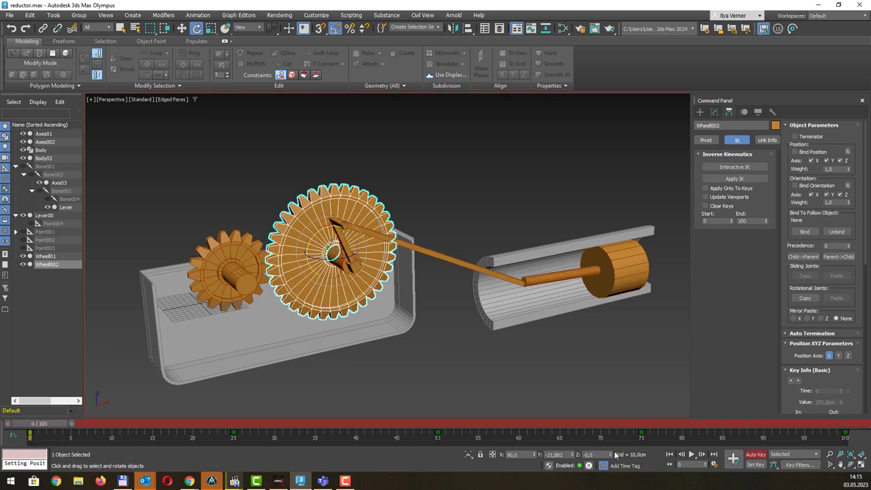
click(692, 455)
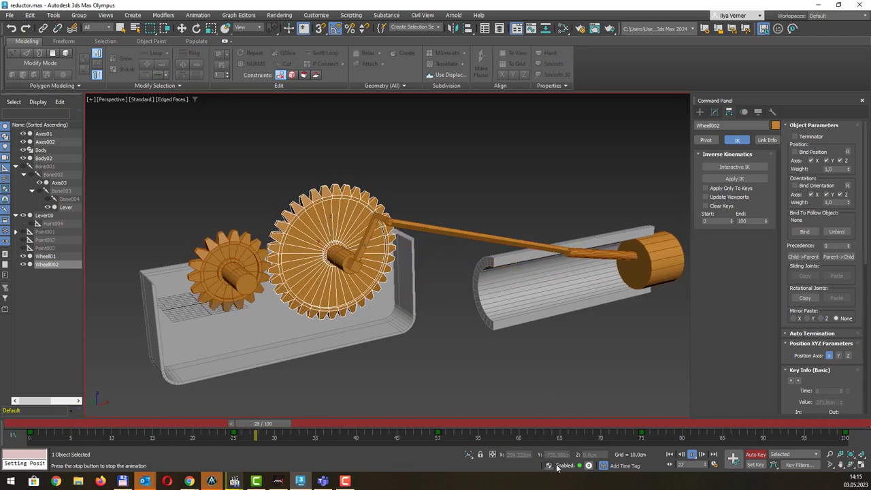
click(691, 455)
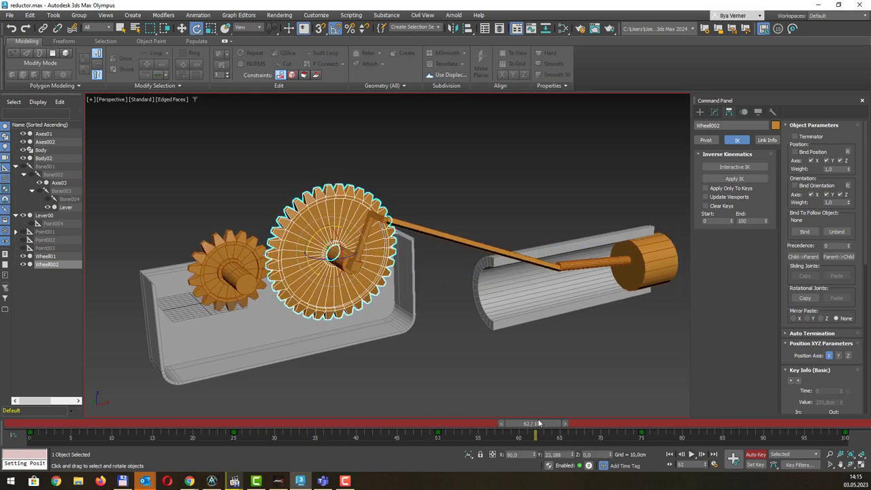